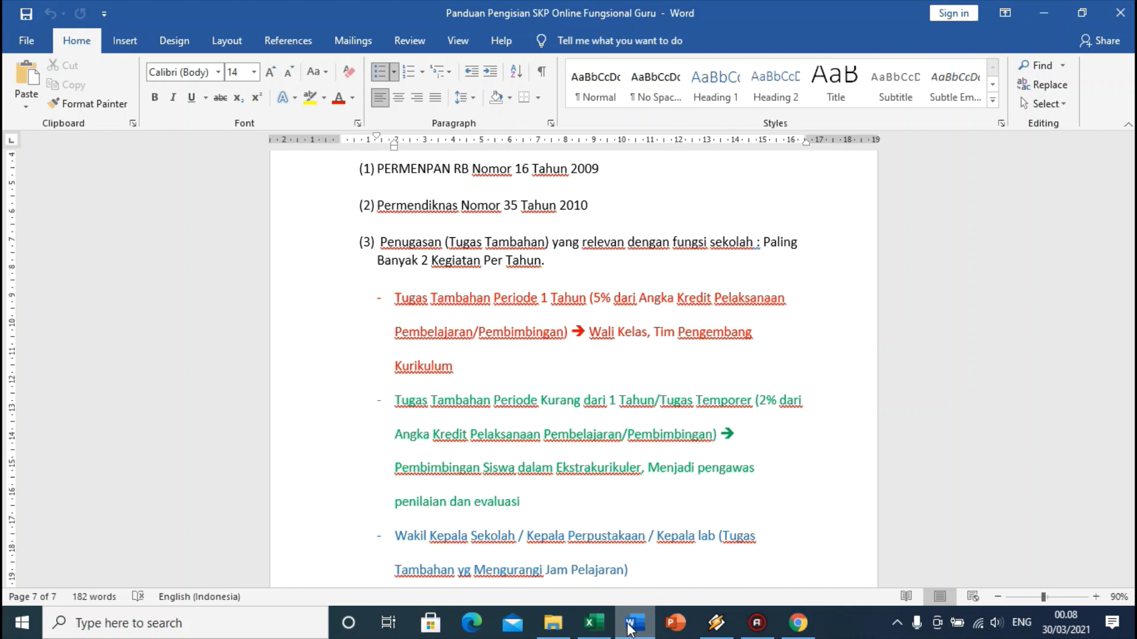
pyautogui.click(595, 206)
pyautogui.click(614, 163)
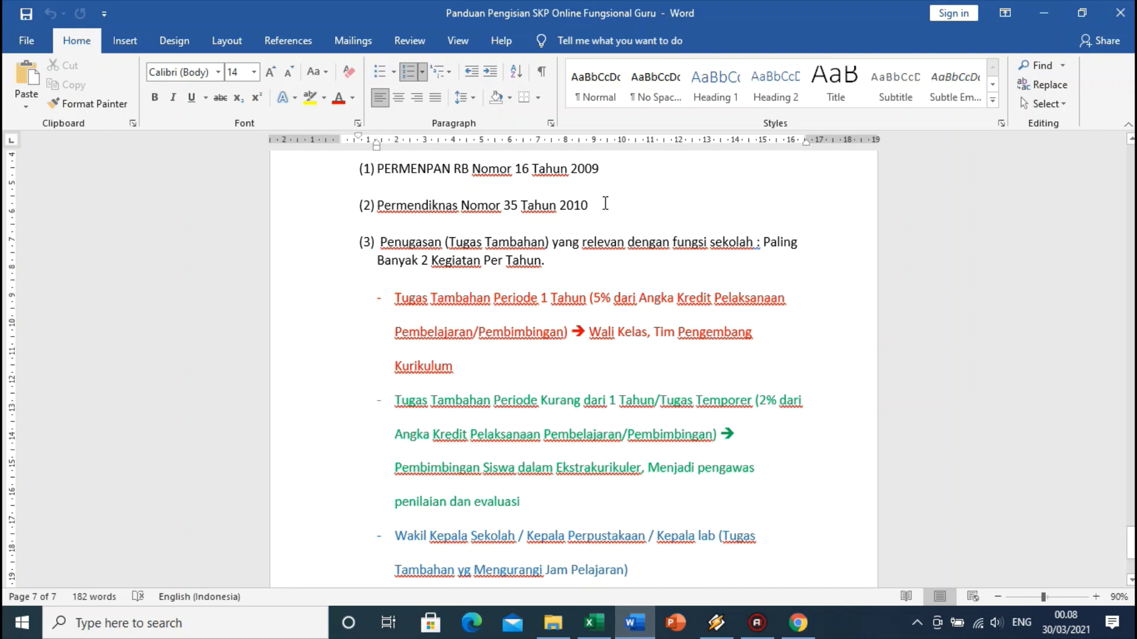
pyautogui.click(606, 203)
pyautogui.moveTo(591, 625)
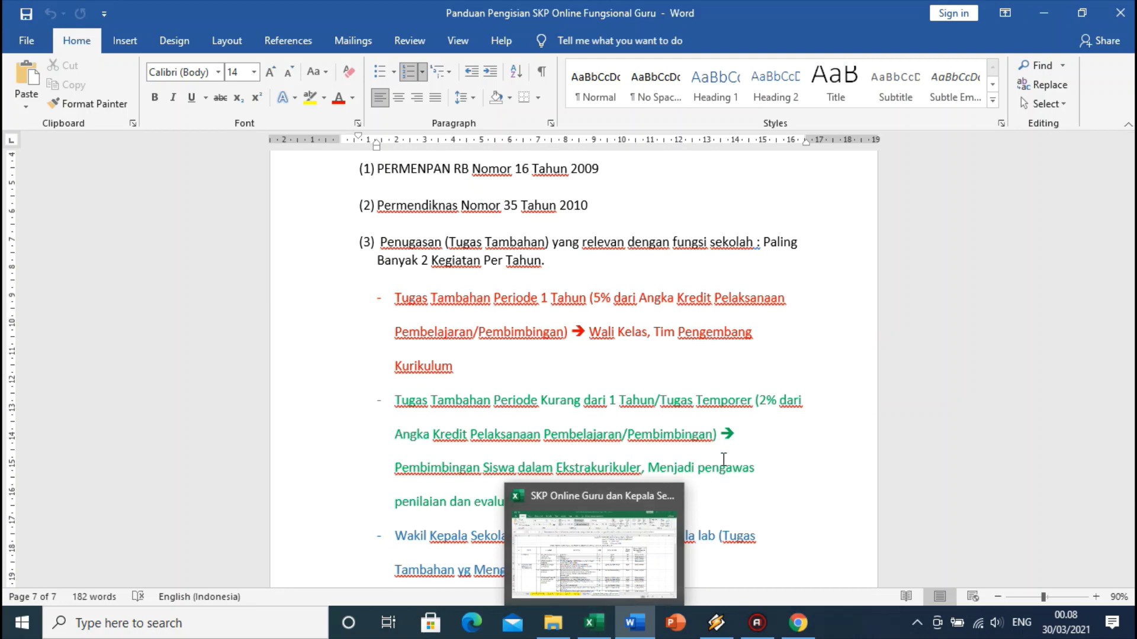
pyautogui.click(649, 182)
pyautogui.click(625, 199)
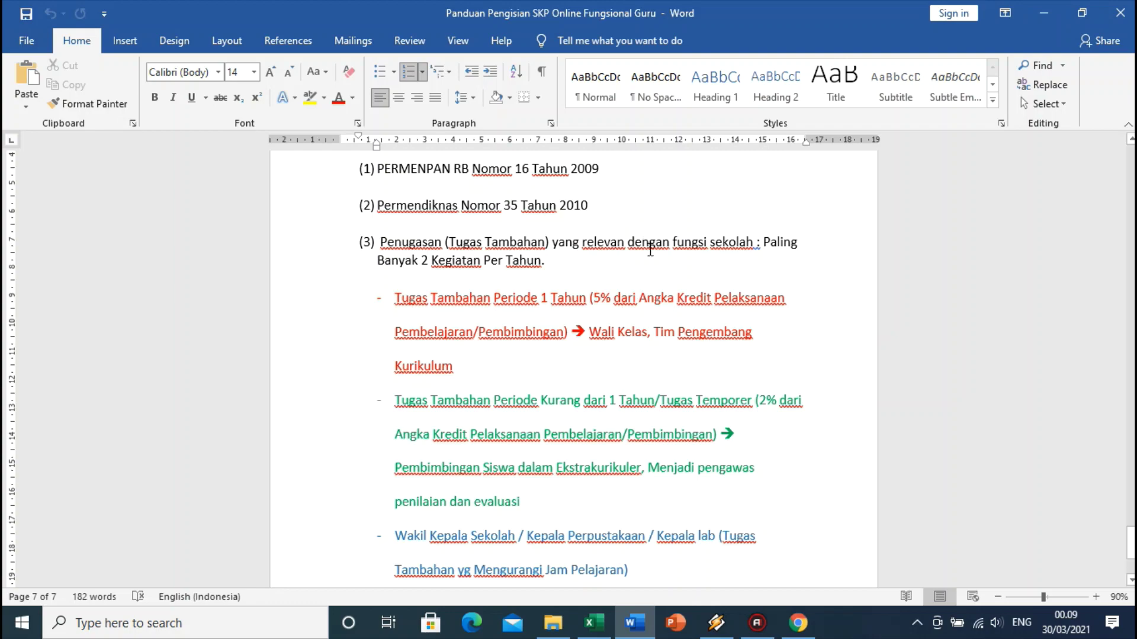
# Complete the teacher's grade in the first item of the Contoh list on page 5 as Golongan 3A
pyautogui.scroll(10, 741, 296)
pyautogui.scroll(15, 740, 296)
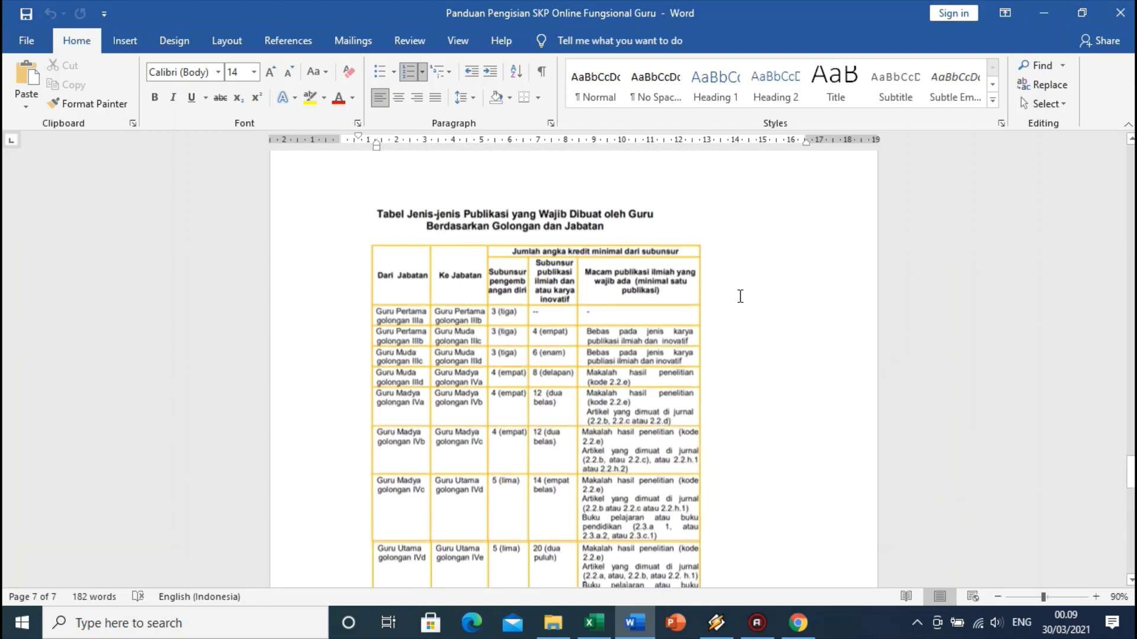
pyautogui.scroll(15, 741, 299)
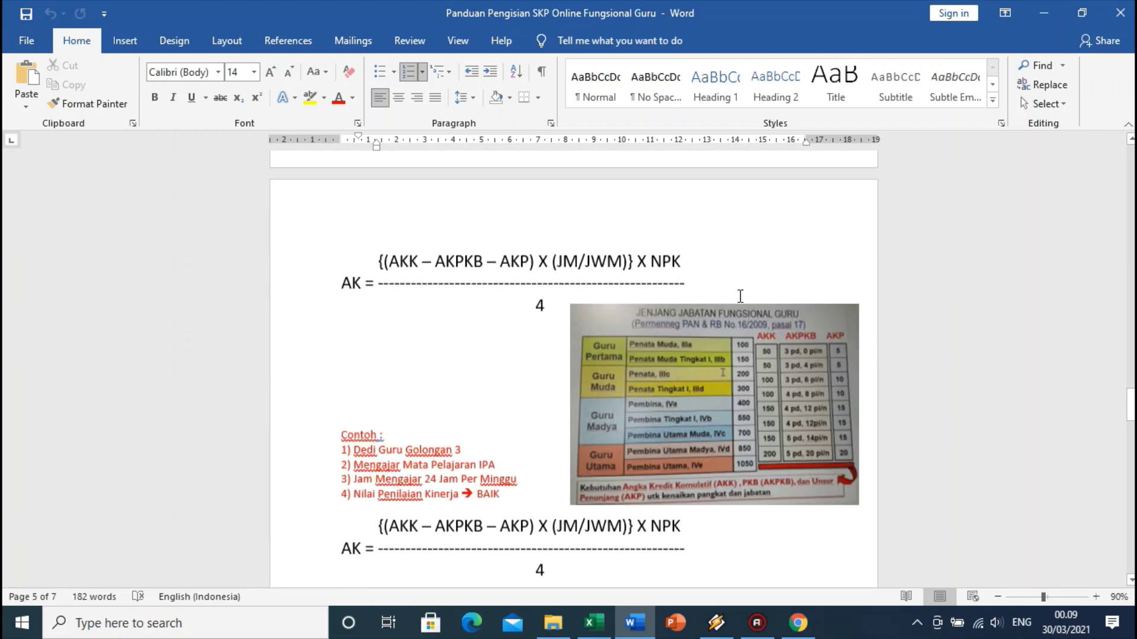
pyautogui.scroll(-5, 739, 300)
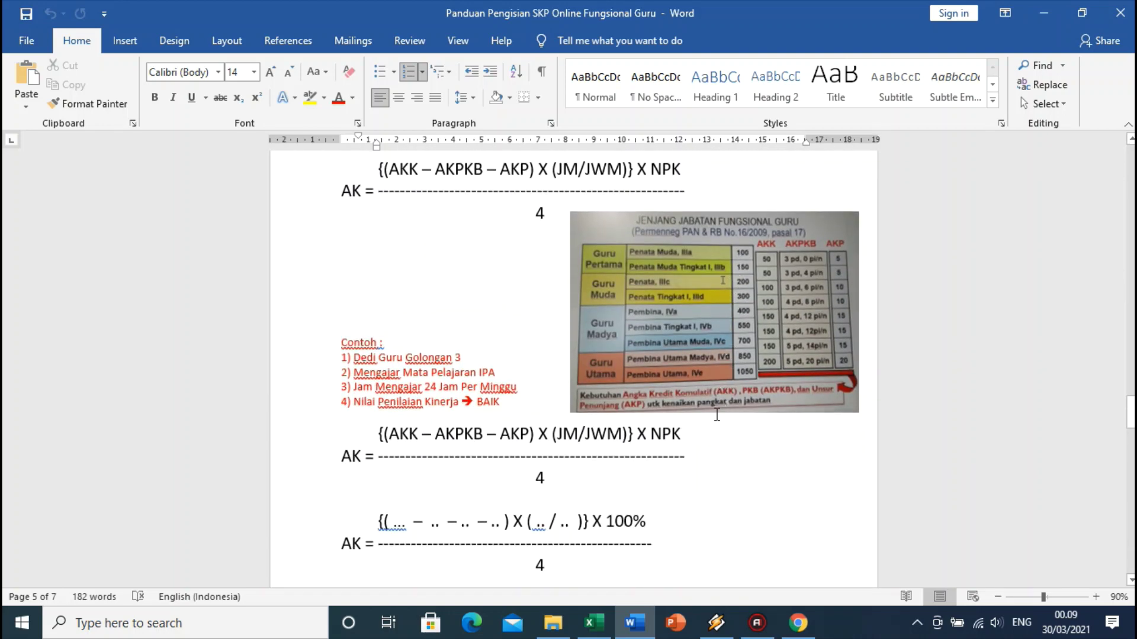
pyautogui.click(711, 453)
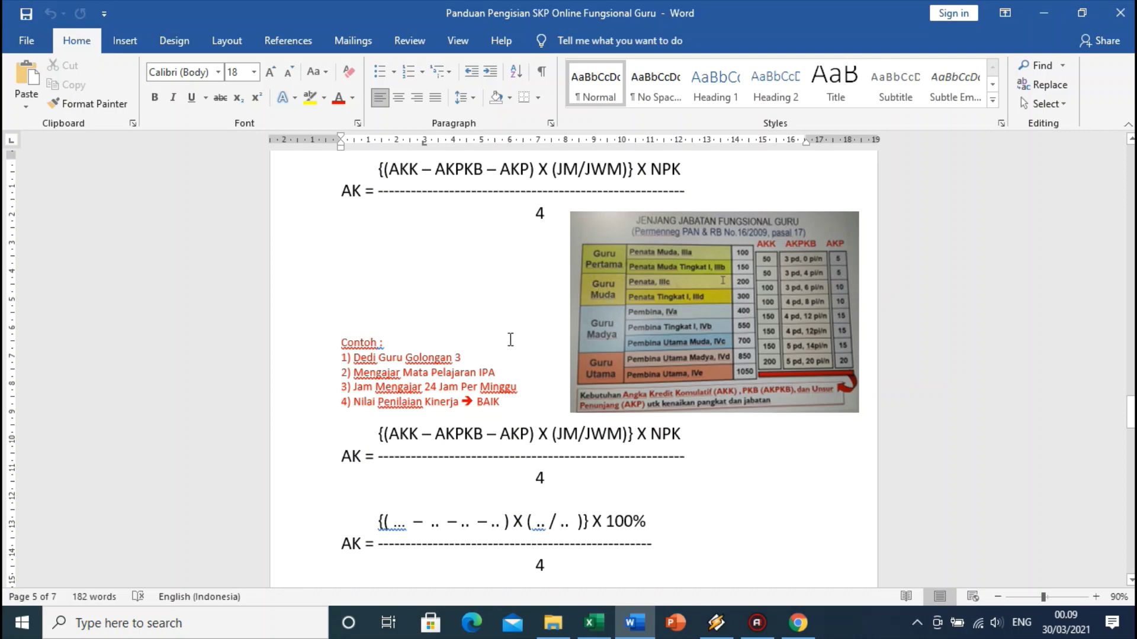
pyautogui.click(471, 356)
pyautogui.write('A')
# Fill in the AKK and AKPKB placeholders of the example's AK formula with 50 and (3+0)
pyautogui.doubleClick(405, 522)
pyautogui.write('50')
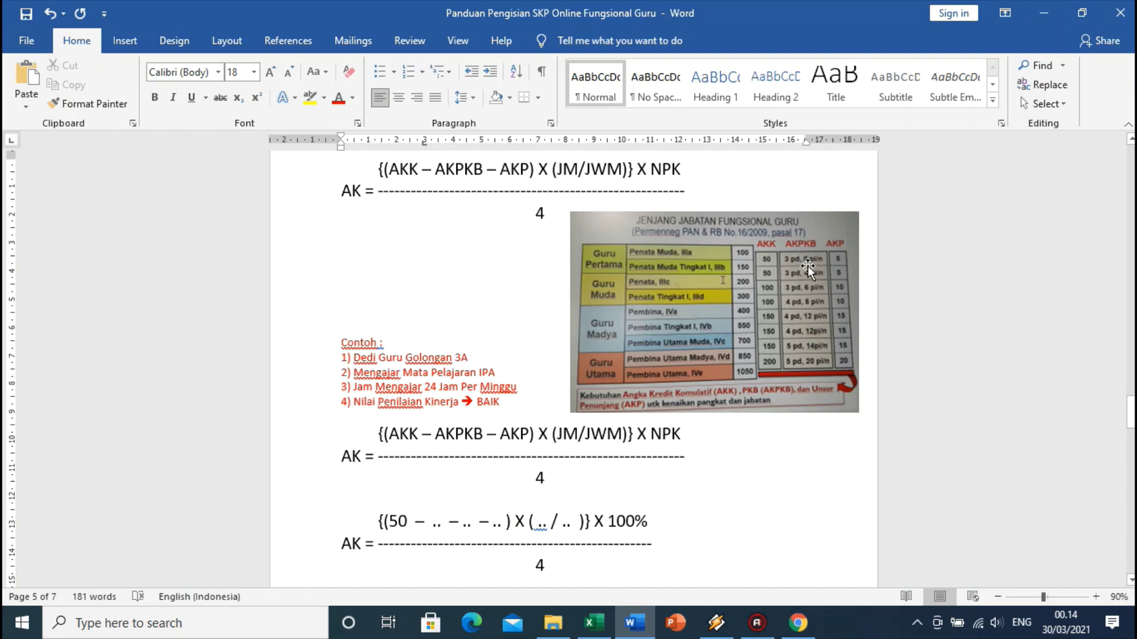
pyautogui.doubleClick(442, 526)
pyautogui.press('BackSpace')
pyautogui.write('3')
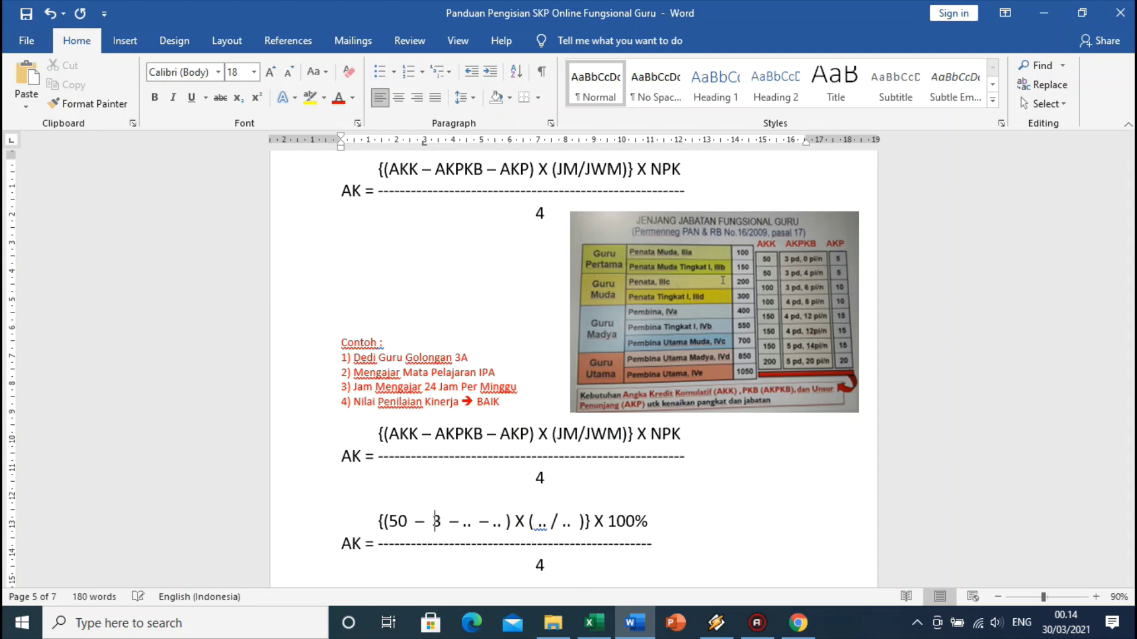
pyautogui.press('BackSpace')
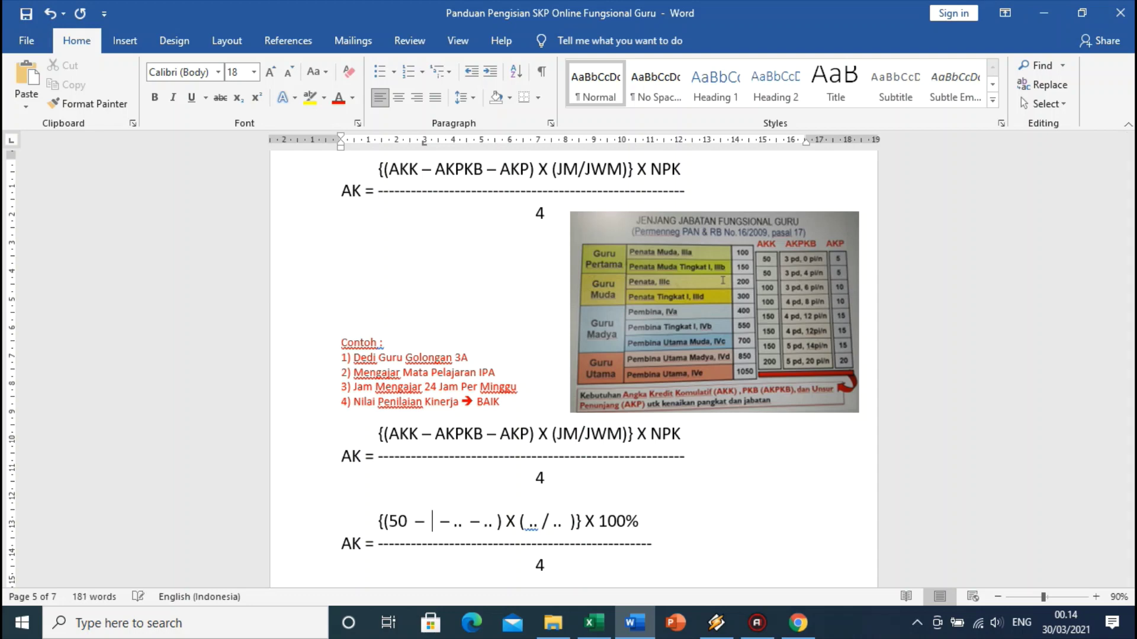
pyautogui.write('(3+0')
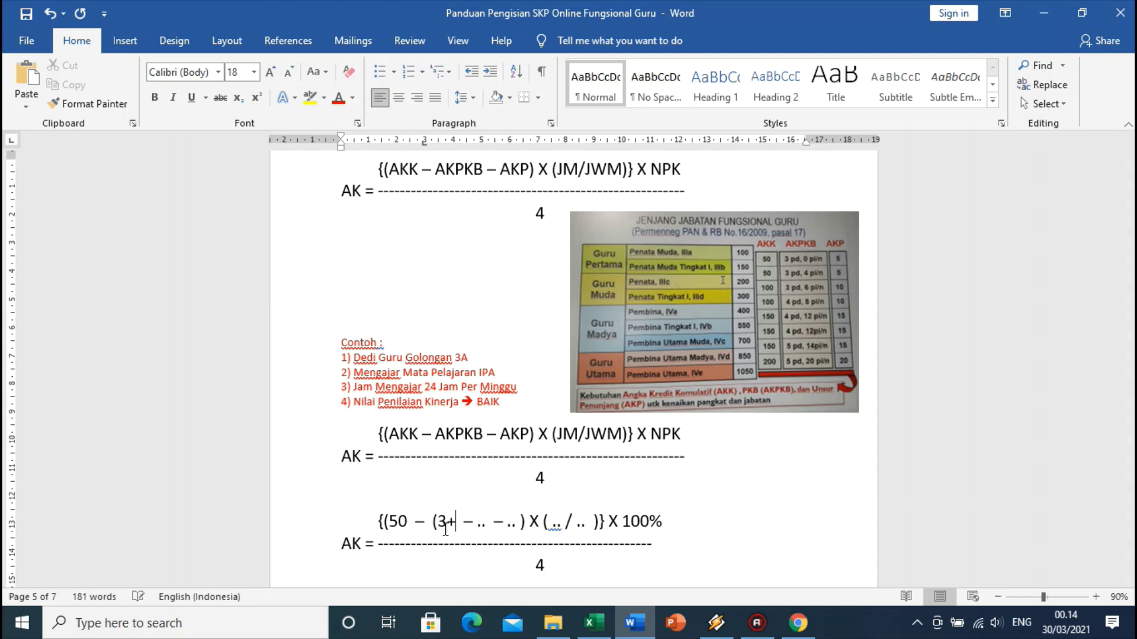
pyautogui.write(')')
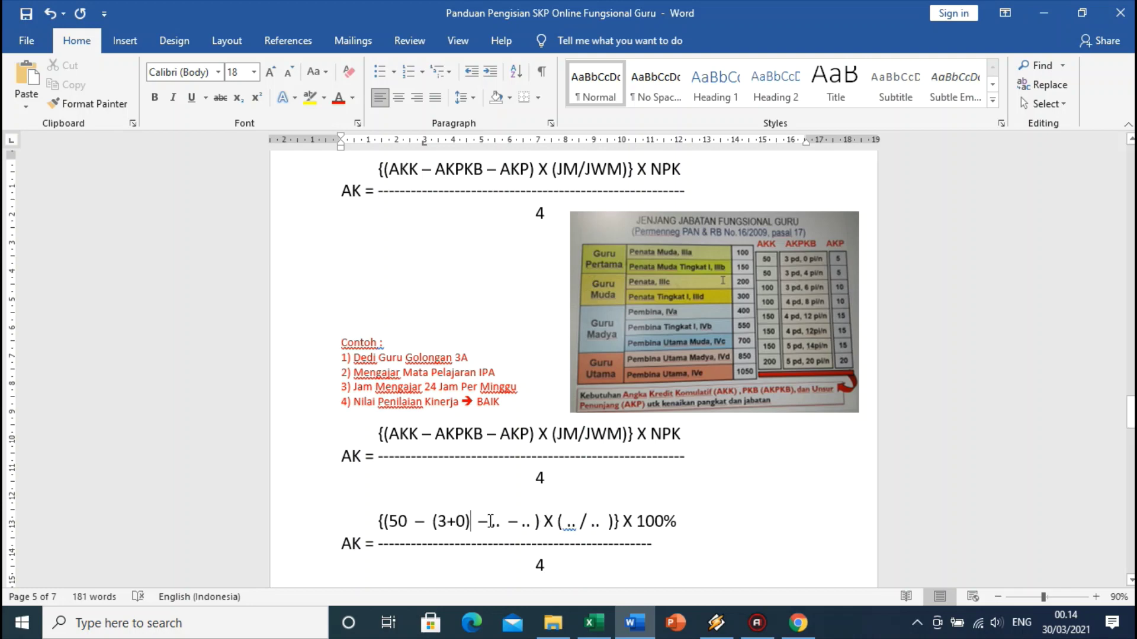
# Remove the surplus placeholder after (3+0) in the AK formula and enter 5 as the AKP value
pyautogui.click(531, 521)
pyautogui.press('BackSpace')
pyautogui.press('BackSpace')
pyautogui.press('BackSpace')
pyautogui.press('BackSpace')
pyautogui.press('BackSpace')
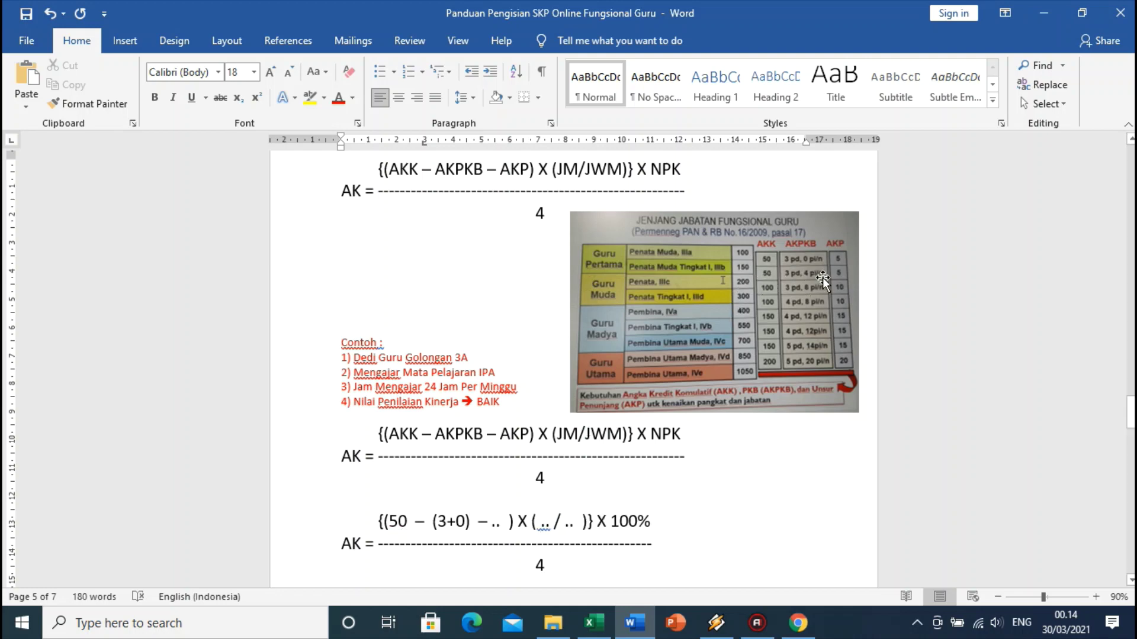
pyautogui.press('BackSpace')
pyautogui.press('BackSpace')
pyautogui.press('BackSpace')
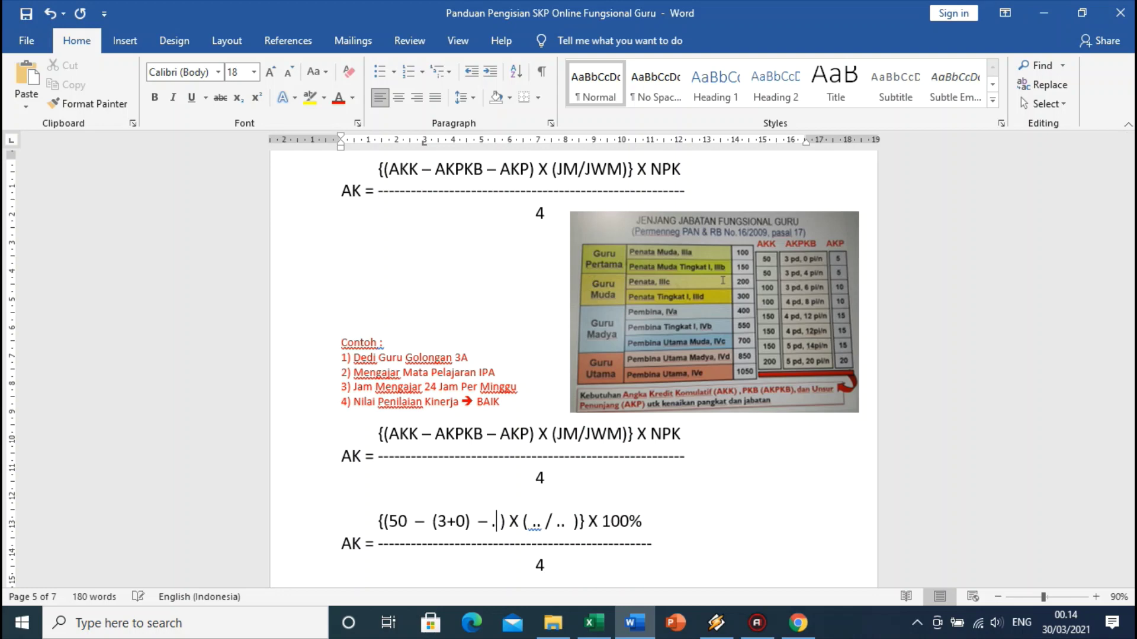
pyautogui.write('5')
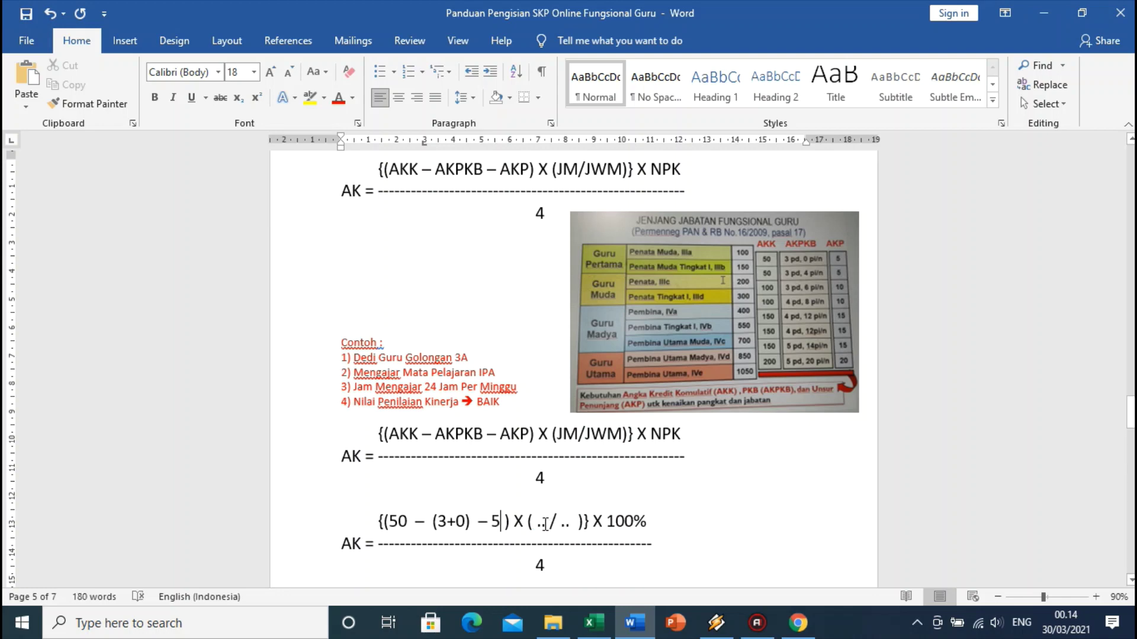
# Fill in the JM/JWM teaching-hours ratio in the AK formula with 24 / 24
pyautogui.press('BackSpace')
pyautogui.press('BackSpace')
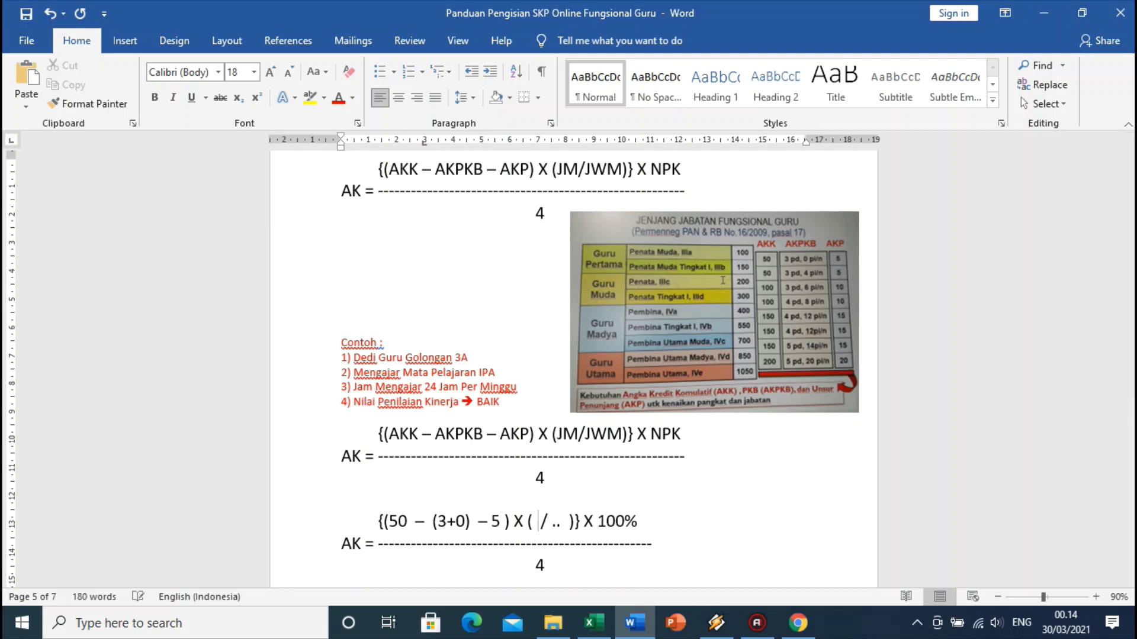
pyautogui.write('24')
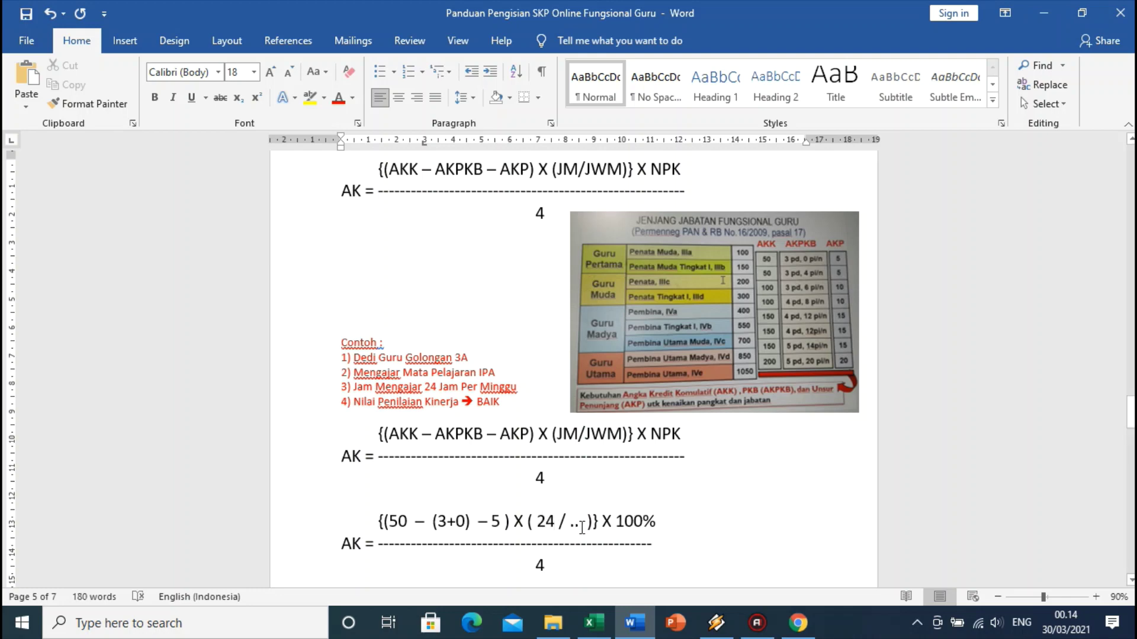
pyautogui.press('BackSpace')
pyautogui.press('BackSpace')
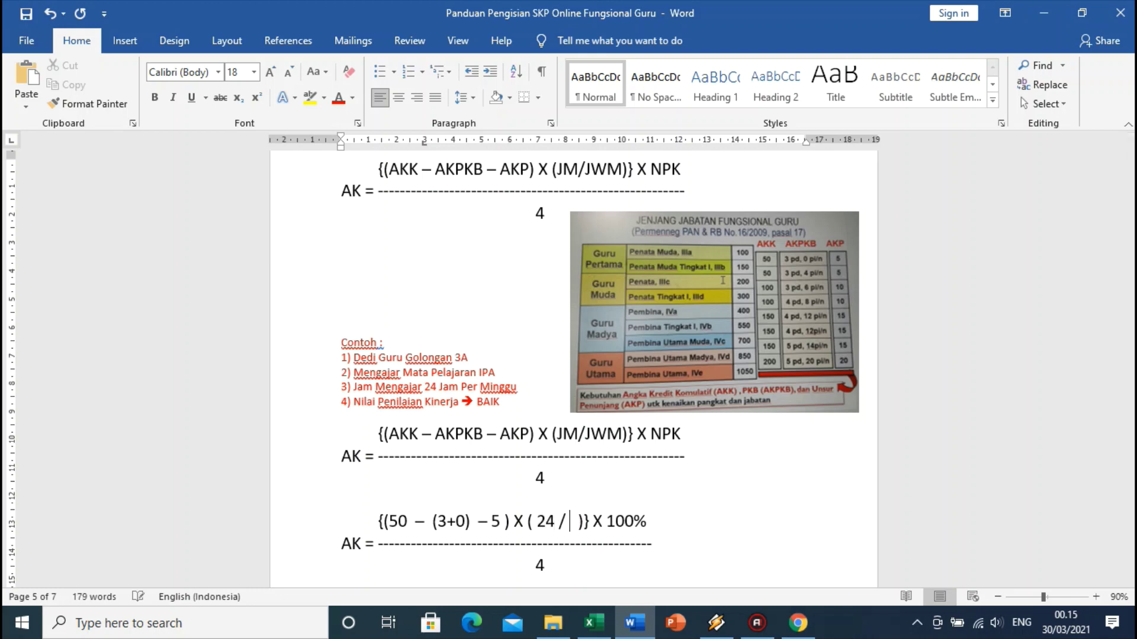
pyautogui.write('24')
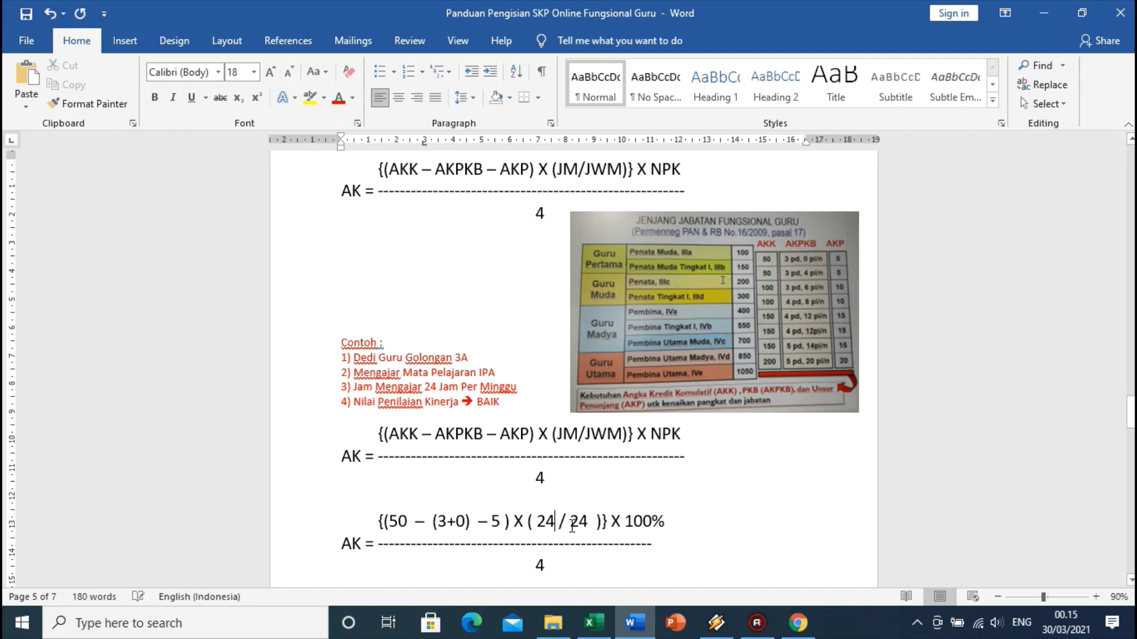
# Try 30 as the JWM value in the teaching-hours ratio of the AK formula
pyautogui.press('BackSpace')
pyautogui.press('BackSpace')
pyautogui.write('30')
pyautogui.press('BackSpace')
pyautogui.press('BackSpace')
pyautogui.write('30')
# Try 40 / 40 as the teaching-hours ratio in the AK formula
pyautogui.click(560, 527)
pyautogui.press('BackSpace')
pyautogui.press('BackSpace')
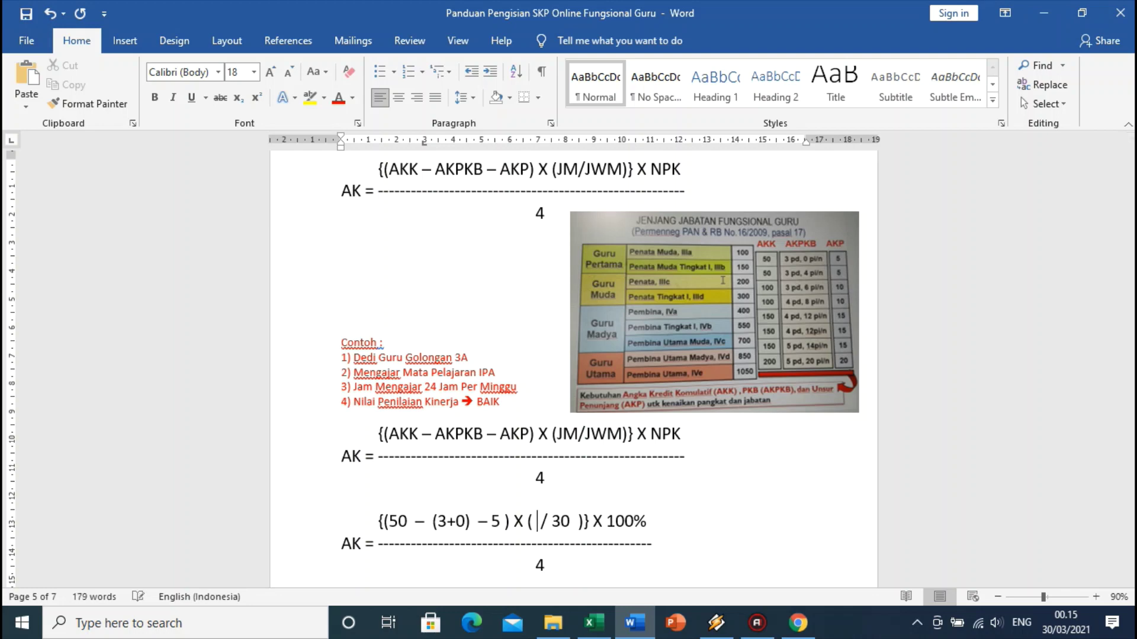
pyautogui.write('40')
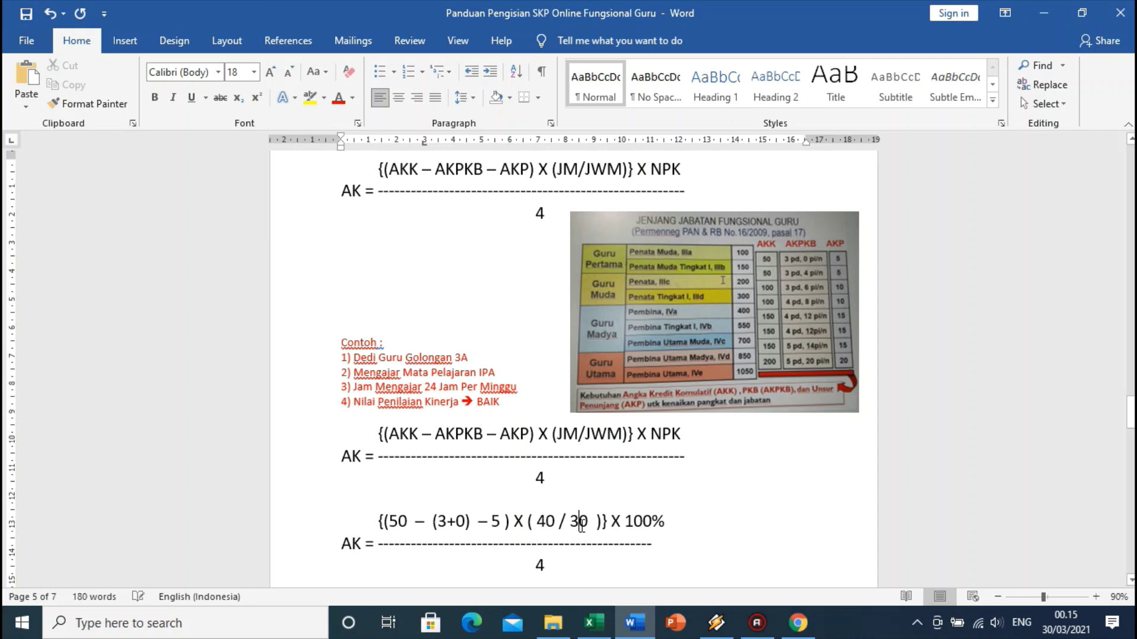
pyautogui.doubleClick(579, 522)
pyautogui.write('40')
# Try 42 as the JM value in the teaching-hours ratio, keeping 40 as the JWM value
pyautogui.click(559, 523)
pyautogui.press('BackSpace')
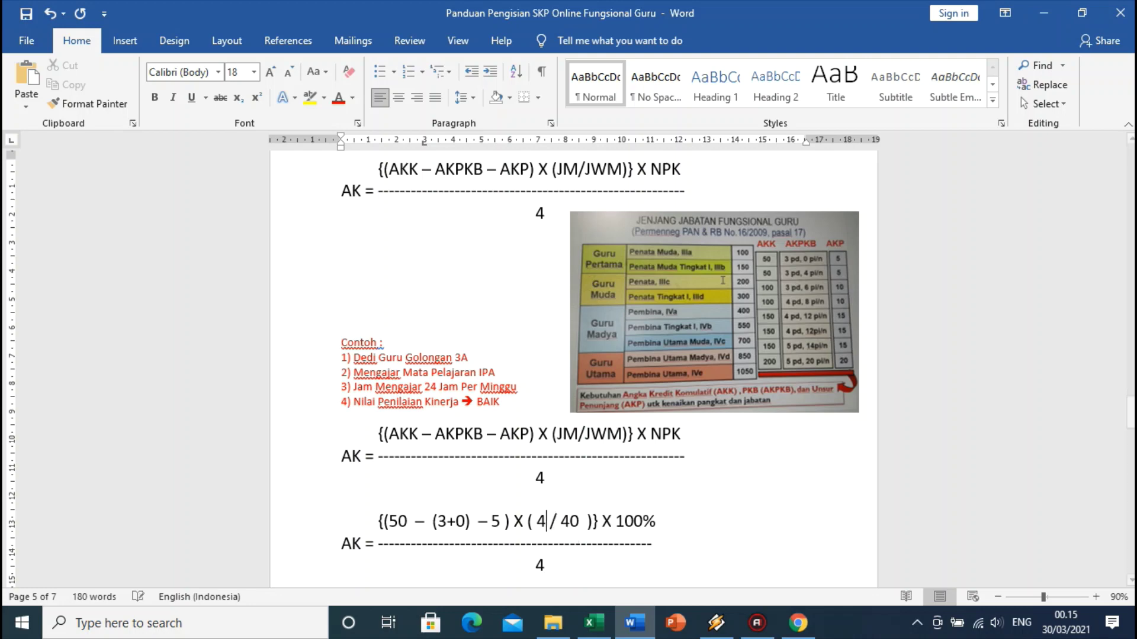
pyautogui.write('2')
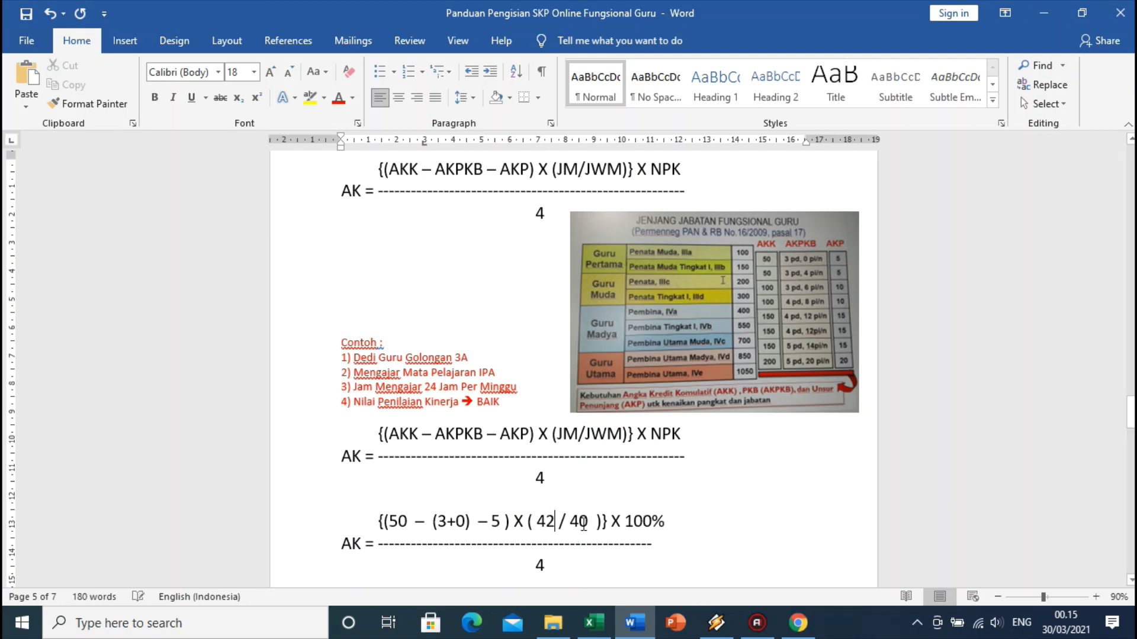
pyautogui.click(588, 523)
pyautogui.moveTo(587, 528); pyautogui.dragTo(588, 533)
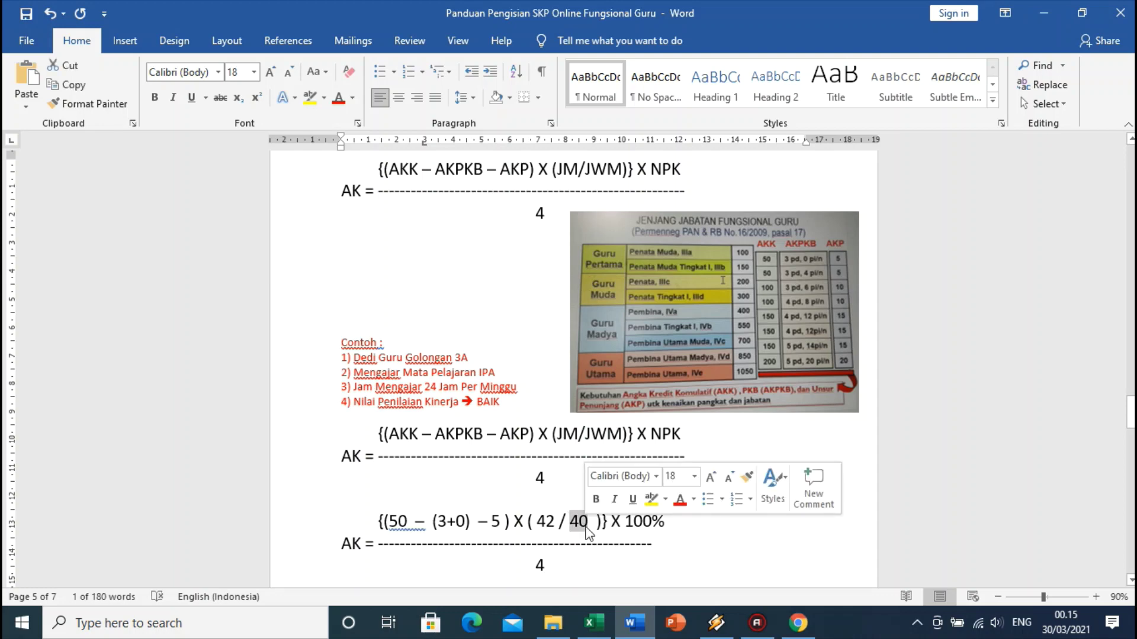
pyautogui.click(572, 528)
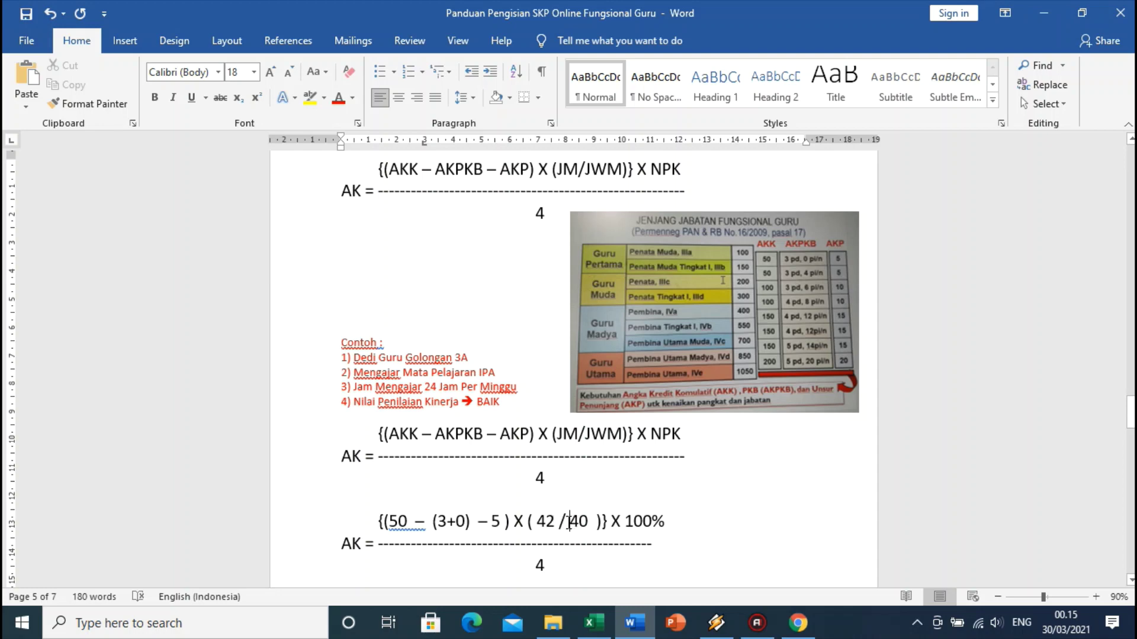
# Set both values of the teaching-hours ratio in the AK formula back to 24 / 24
pyautogui.click(569, 521)
pyautogui.press('Left')
pyautogui.press('Left')
pyautogui.press('Left')
pyautogui.press('BackSpace')
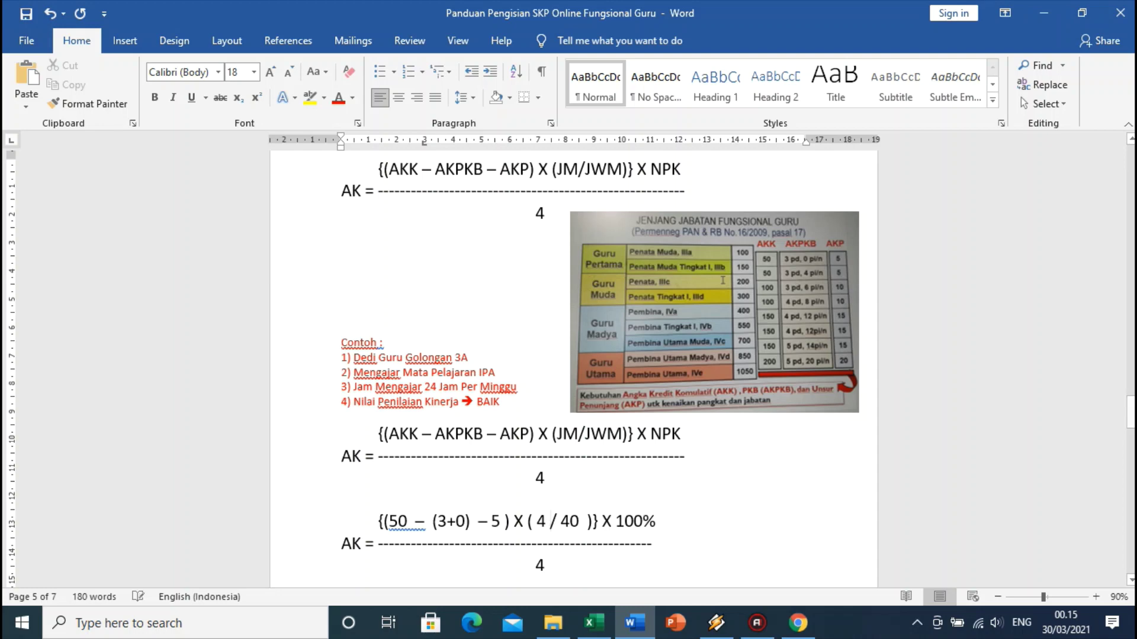
pyautogui.press('BackSpace')
pyautogui.write('24')
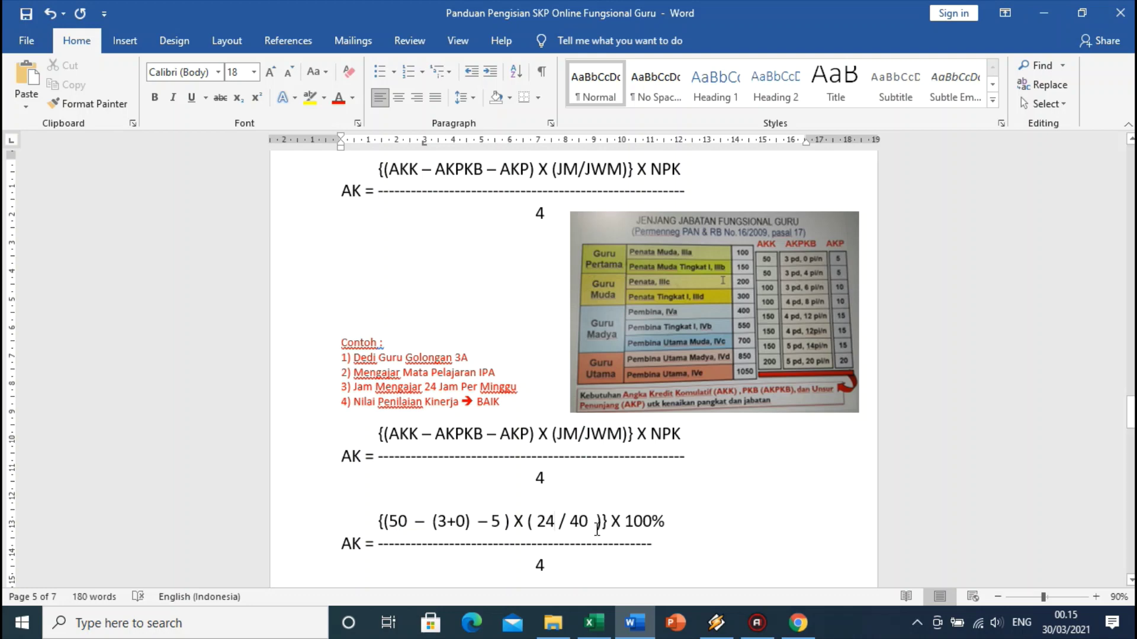
pyautogui.click(594, 525)
pyautogui.press('BackSpace')
pyautogui.press('BackSpace')
pyautogui.write('24')
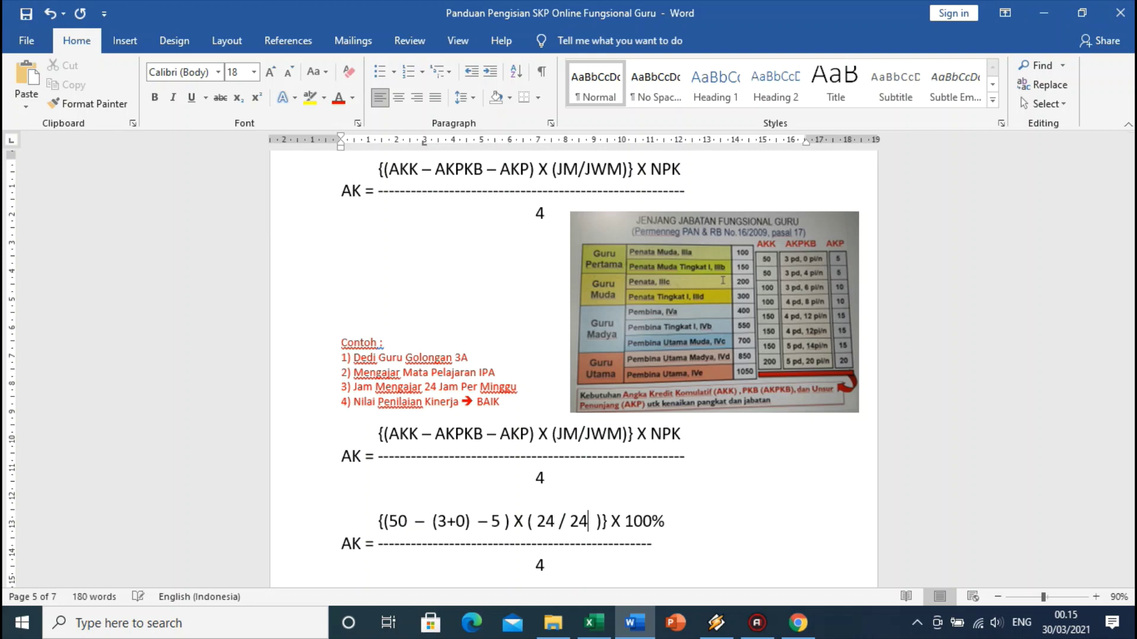
# Write the subtraction 50-3-5 in the first bracket of the simplified AK formula below the filled-in one
pyautogui.scroll(-4, 649, 518)
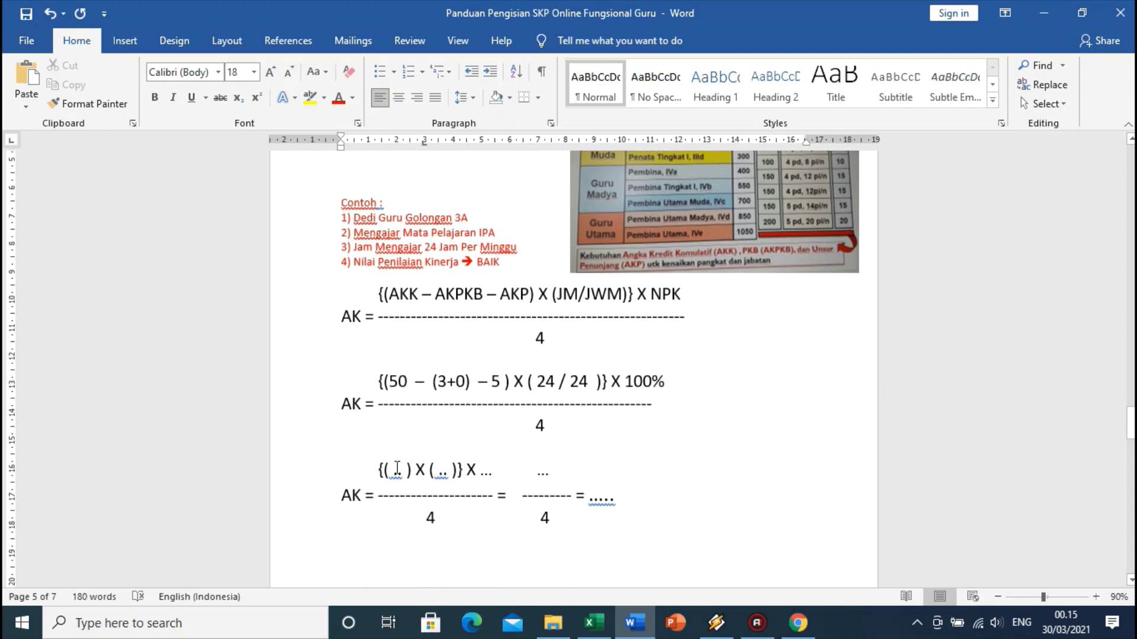
pyautogui.press('BackSpace')
pyautogui.press('BackSpace')
pyautogui.write('5')
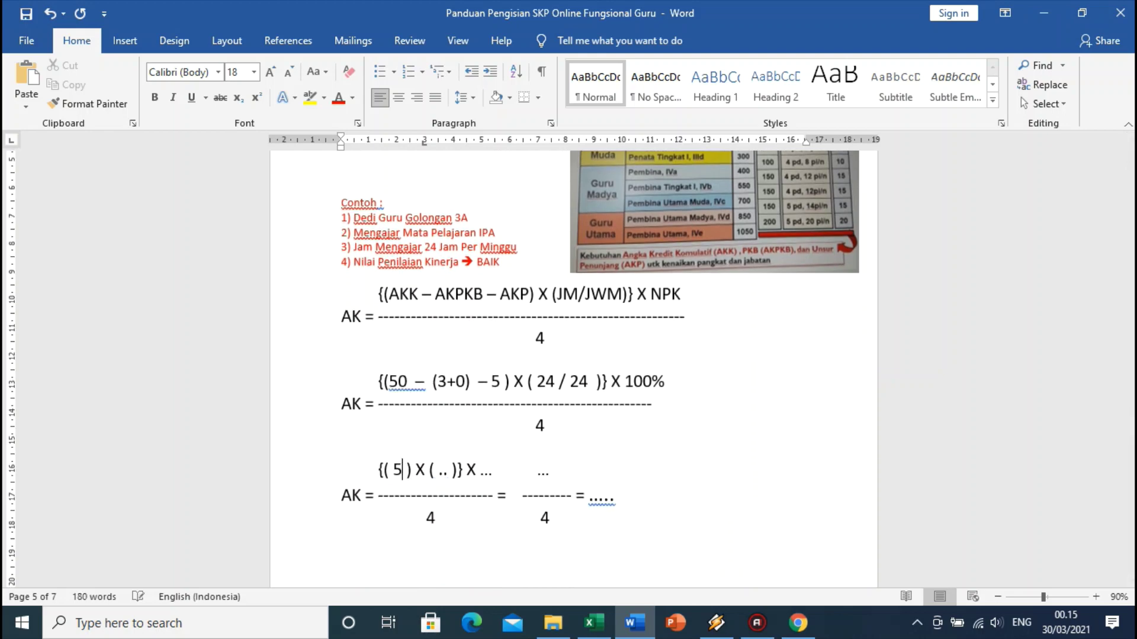
pyautogui.write('0')
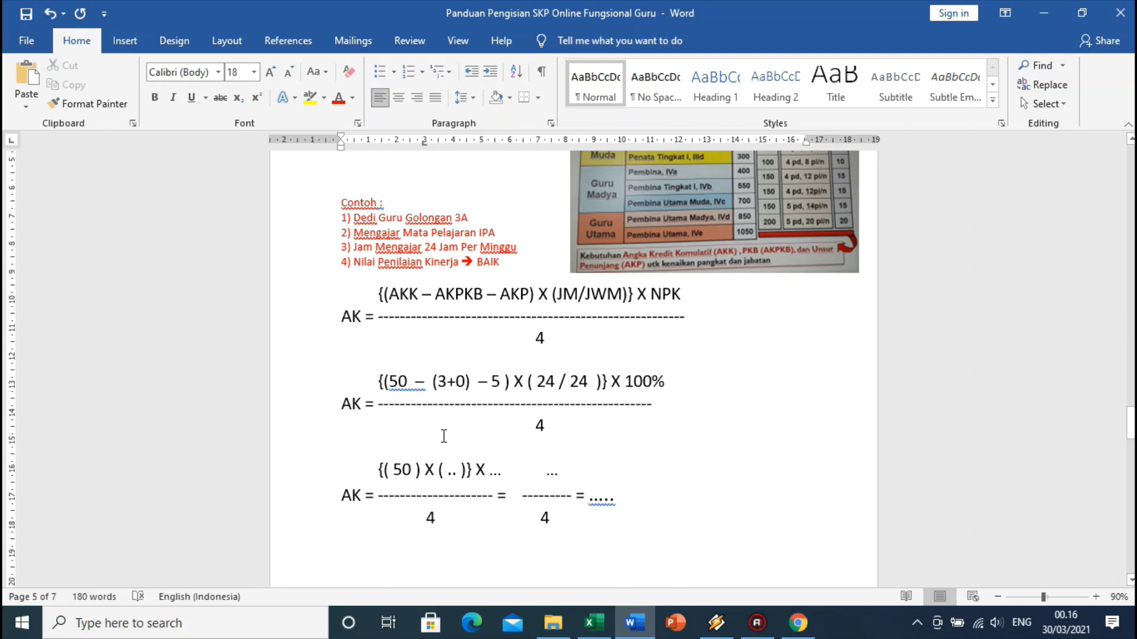
pyautogui.write('-3')
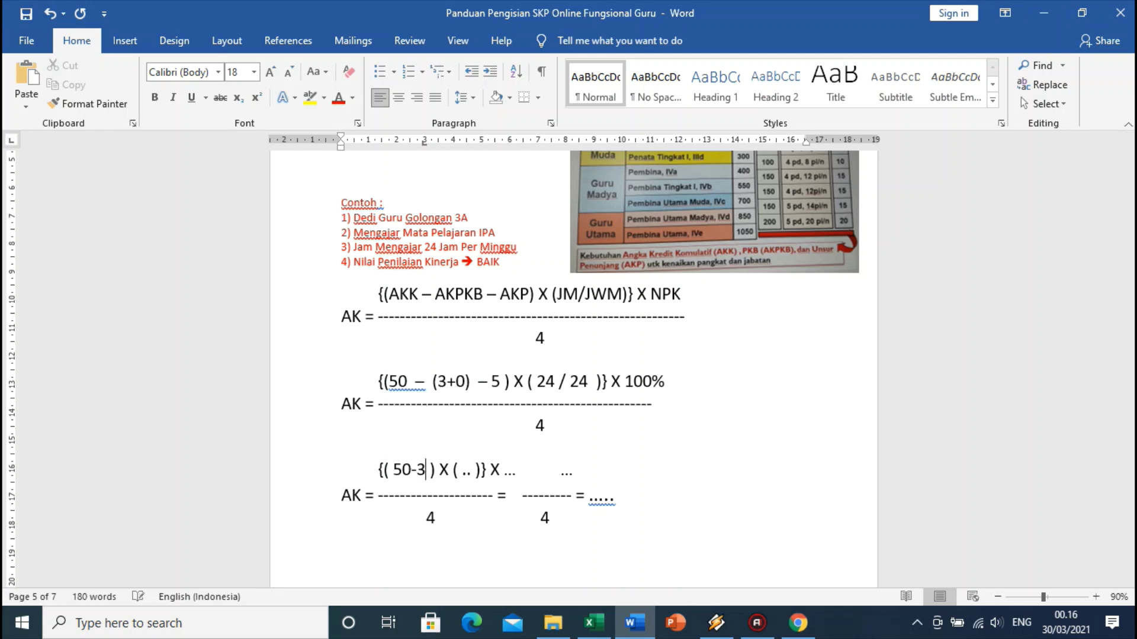
pyautogui.write('-5')
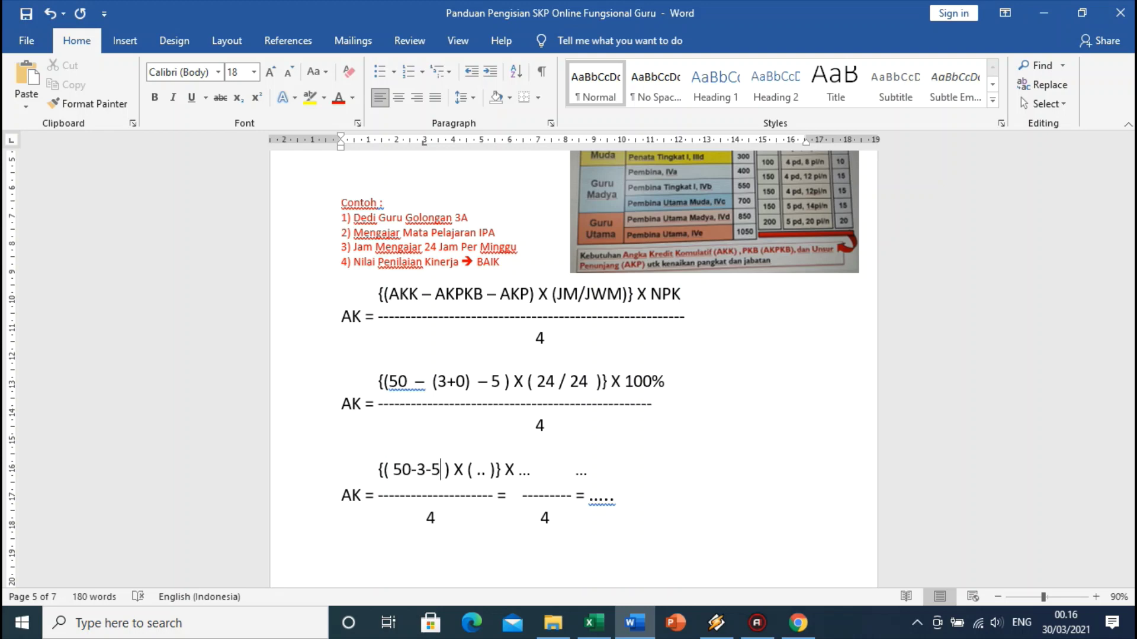
# Enter 42 as the value in the first bracket of the simplified AK formula
pyautogui.press('BackSpace')
pyautogui.press('BackSpace')
pyautogui.press('BackSpace')
pyautogui.press('BackSpace')
pyautogui.press('BackSpace')
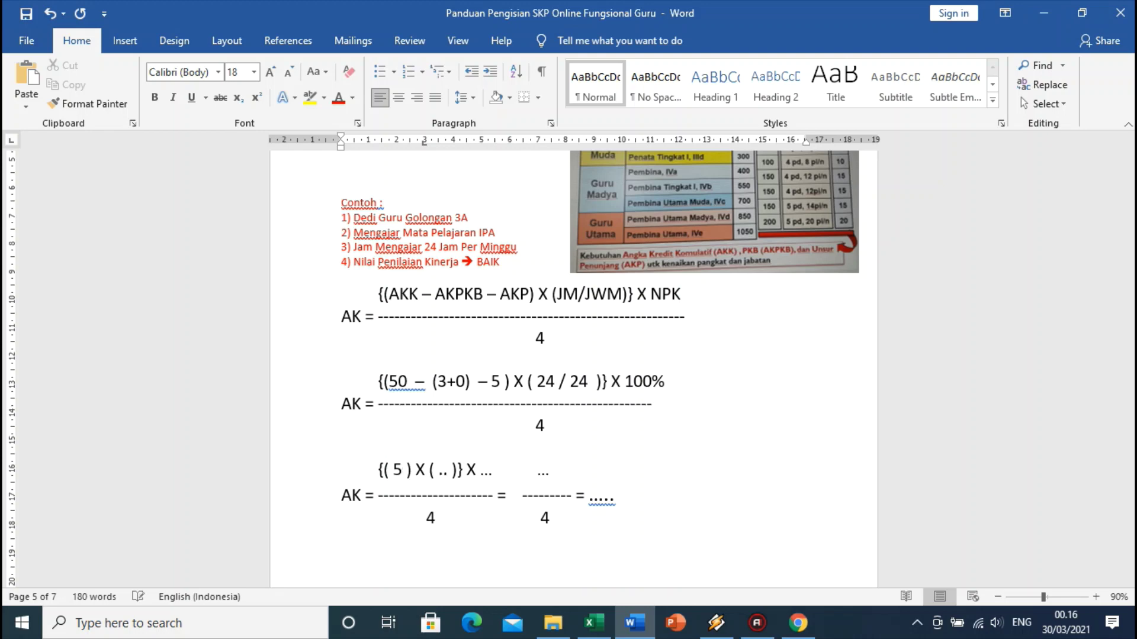
pyautogui.press('BackSpace')
pyautogui.write('42')
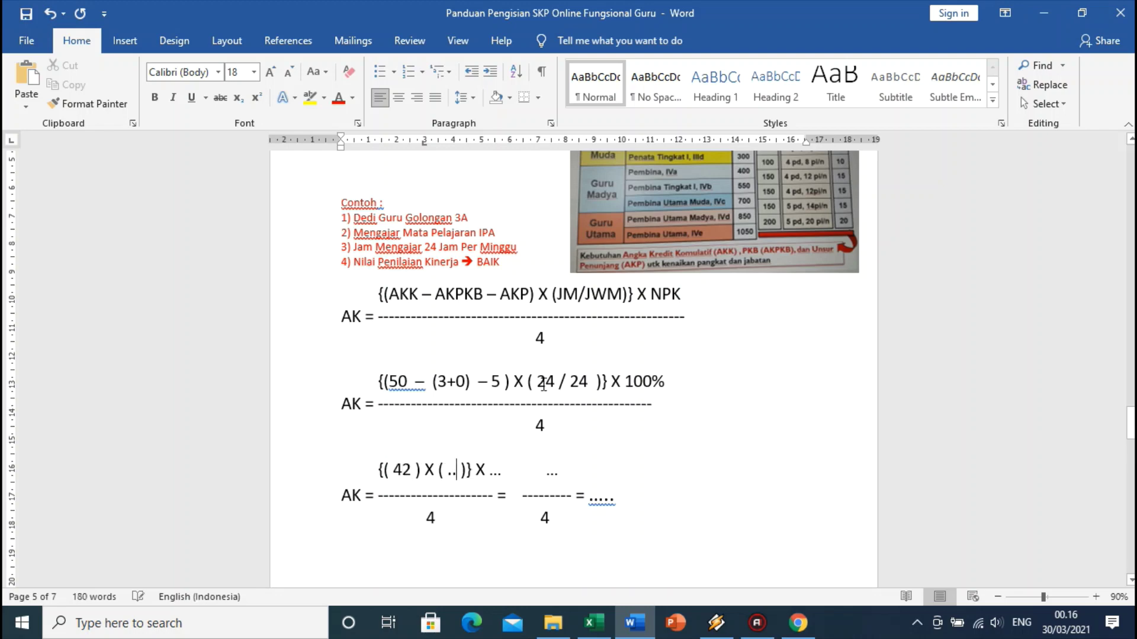
# Replace the dots in the second bracket of the simplified AK formula with 1, the result of the 24 / 24 ratio
pyautogui.moveTo(537, 381); pyautogui.dragTo(591, 382)
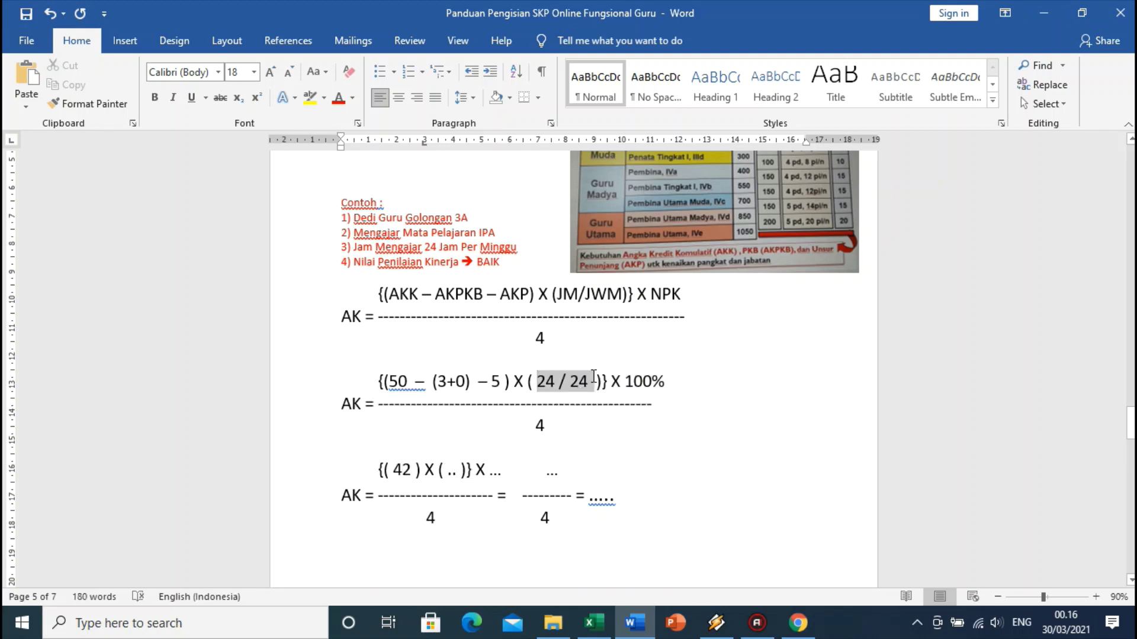
pyautogui.click(448, 471)
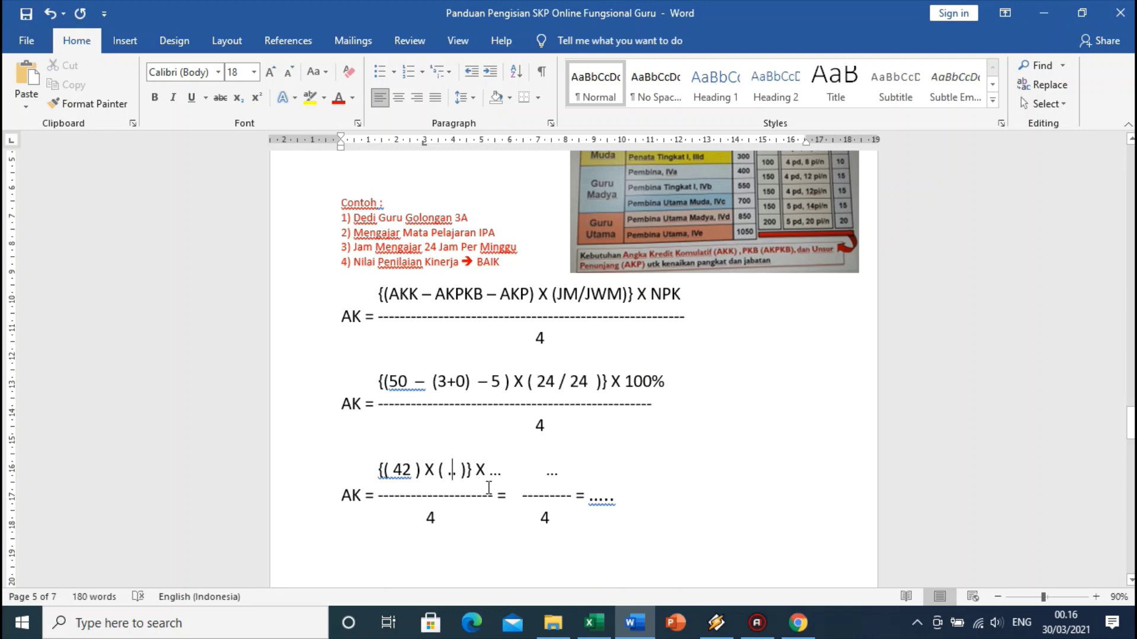
pyautogui.press('BackSpace')
pyautogui.press('Delete')
pyautogui.press('Delete')
pyautogui.write('1')
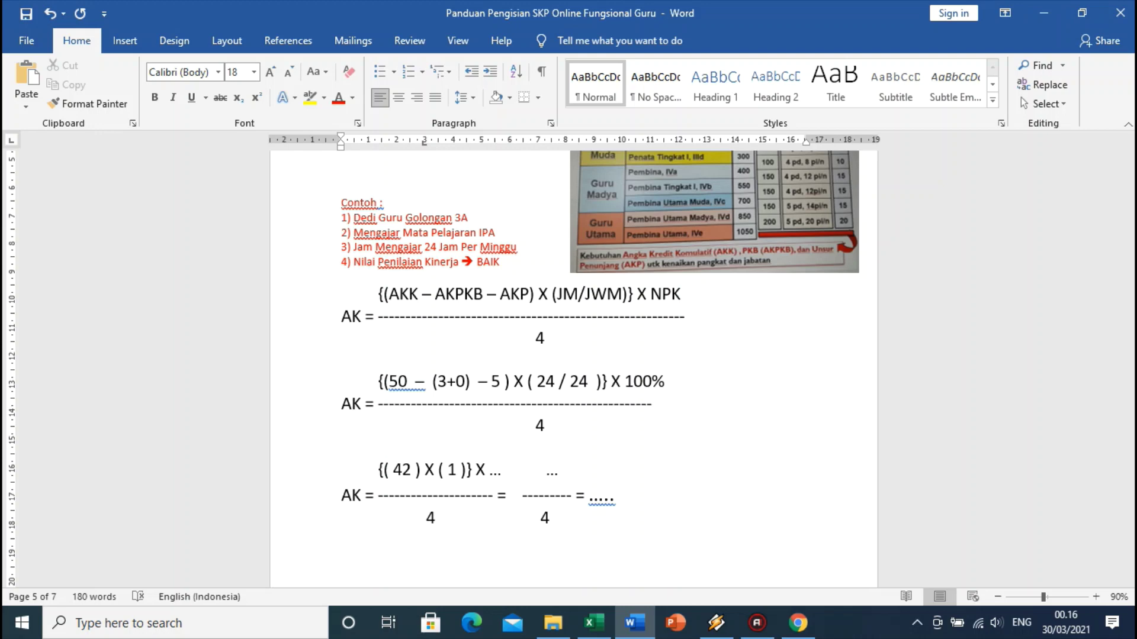
# Enter 1 as the final NPK multiplier in the simplified AK formula
pyautogui.click(504, 472)
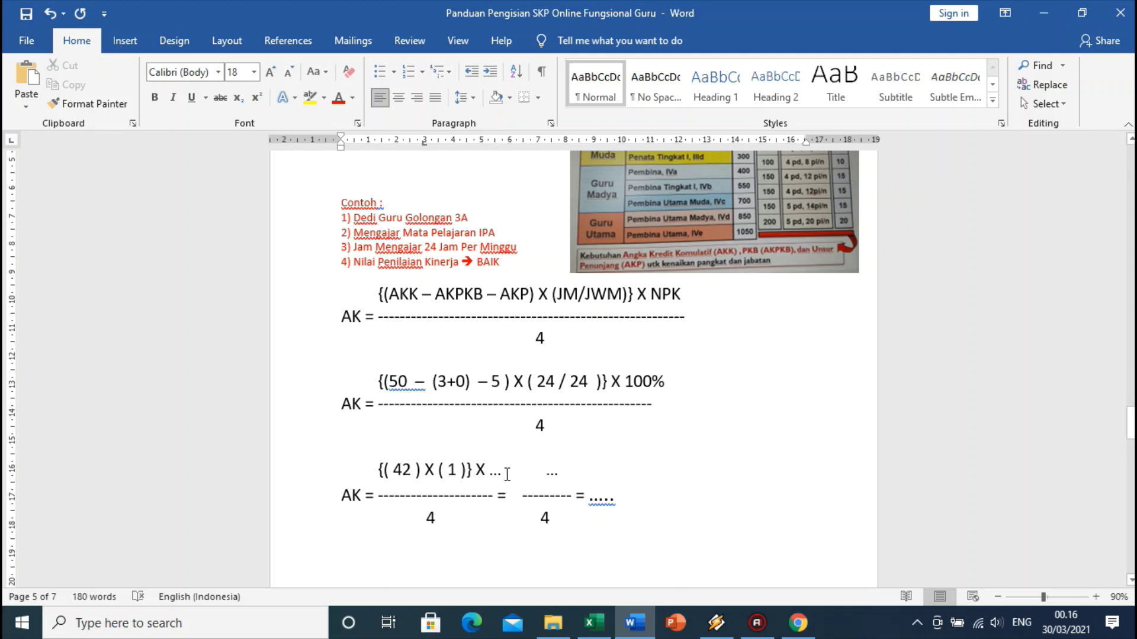
pyautogui.press('BackSpace')
pyautogui.press('BackSpace')
pyautogui.press('BackSpace')
pyautogui.press('BackSpace')
pyautogui.write('1')
# Fill in 42 as the numerator of the fraction over 4 and 10,5 as the final AK result
pyautogui.doubleClick(559, 474)
pyautogui.press('BackSpace')
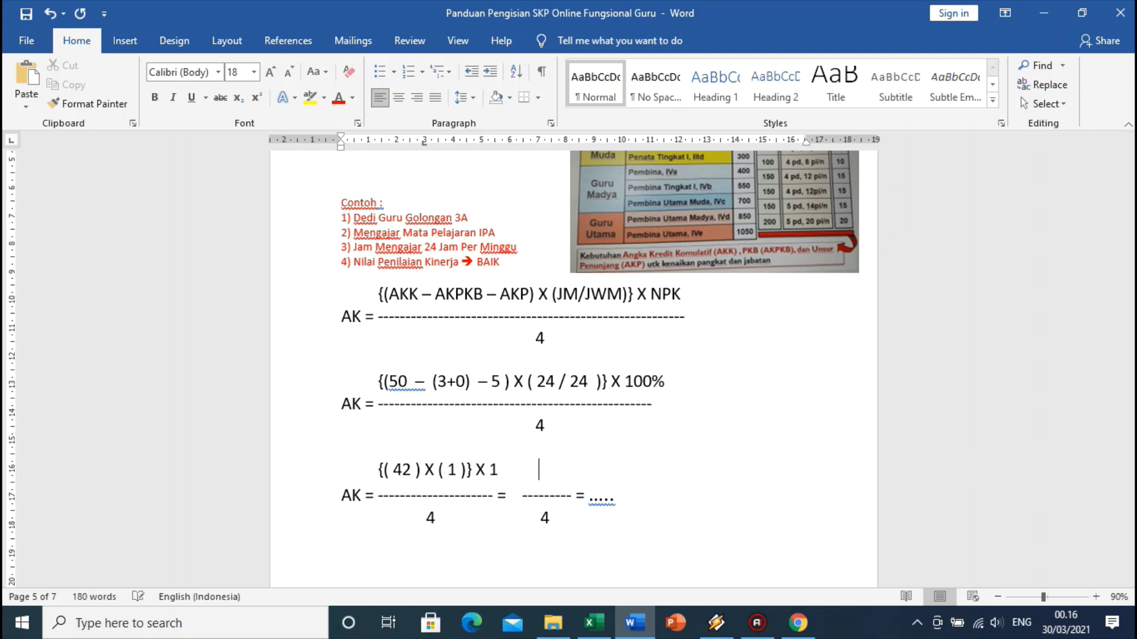
pyautogui.write('42')
pyautogui.doubleClick(601, 498)
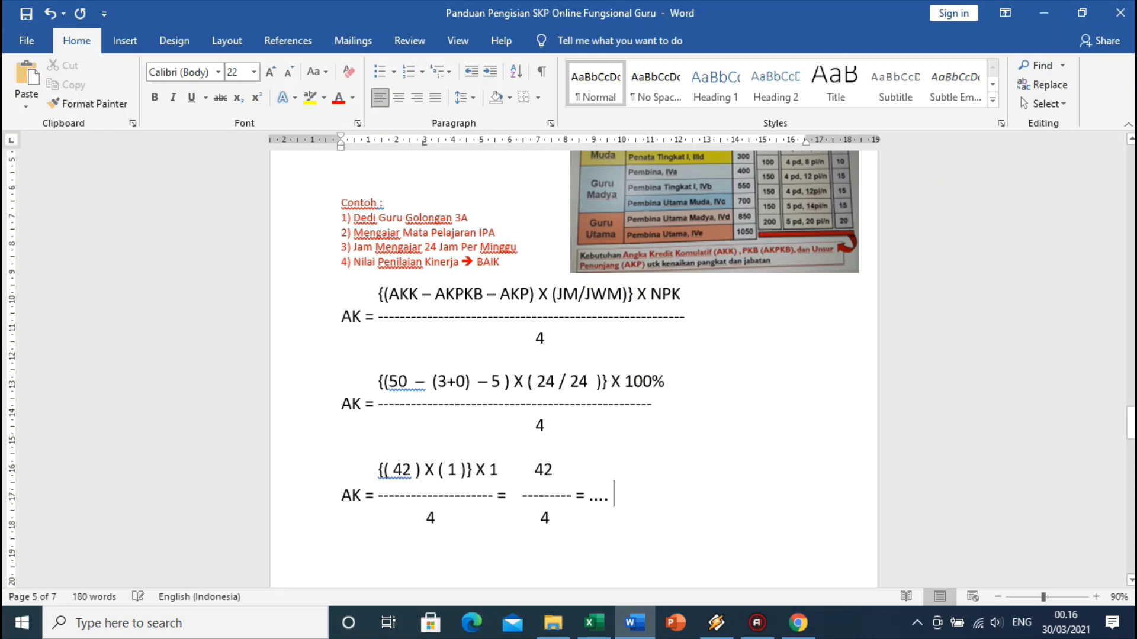
pyautogui.press('BackSpace')
pyautogui.write('10')
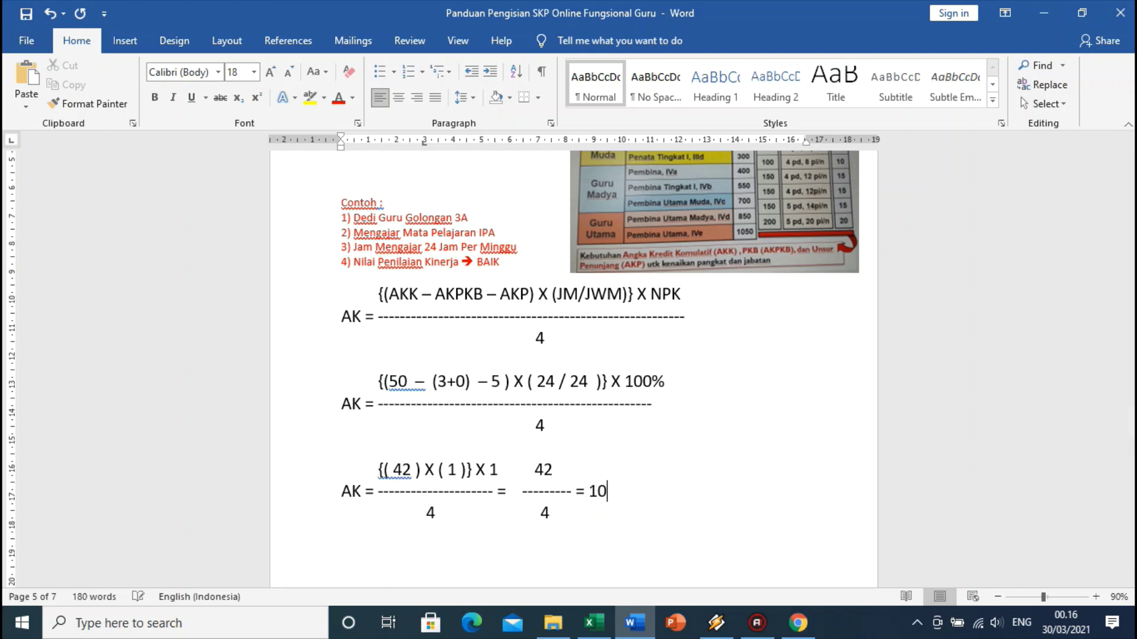
pyautogui.write(',5')
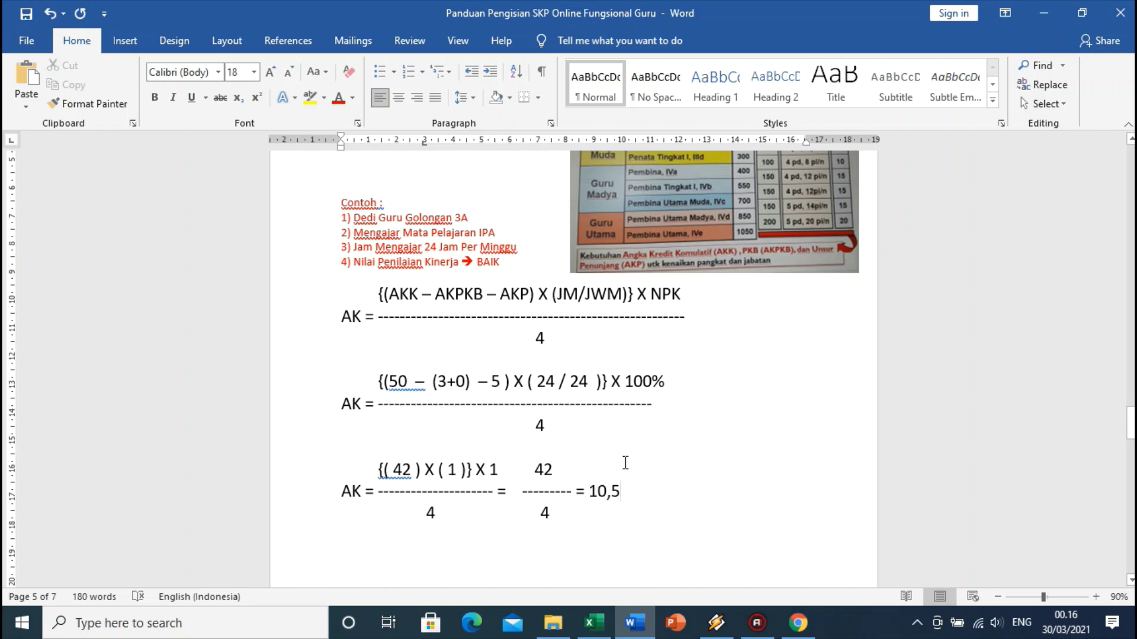
# Review the NPK term, its 100% value in the filled-in formula and the final AK result
pyautogui.moveTo(651, 291); pyautogui.dragTo(682, 299)
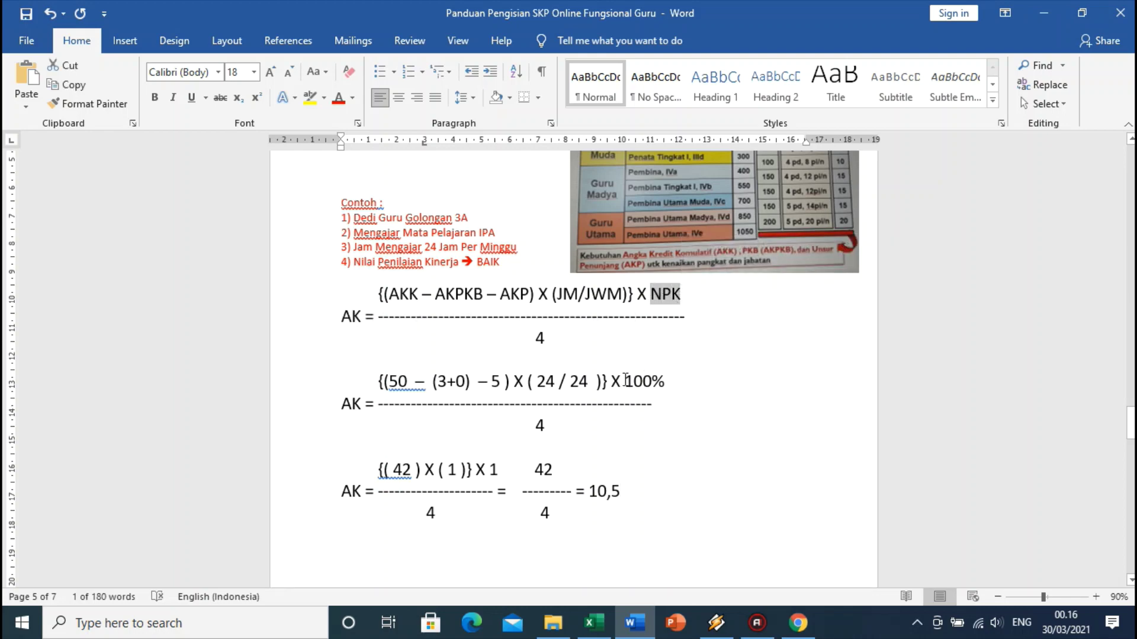
pyautogui.moveTo(624, 382); pyautogui.dragTo(664, 382)
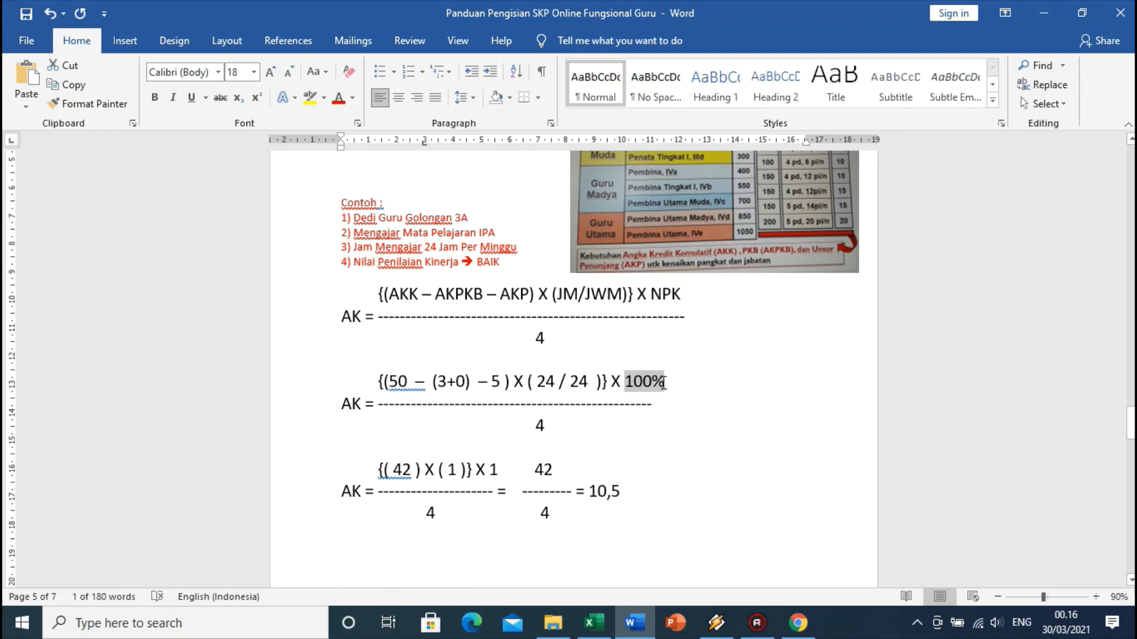
pyautogui.click(626, 384)
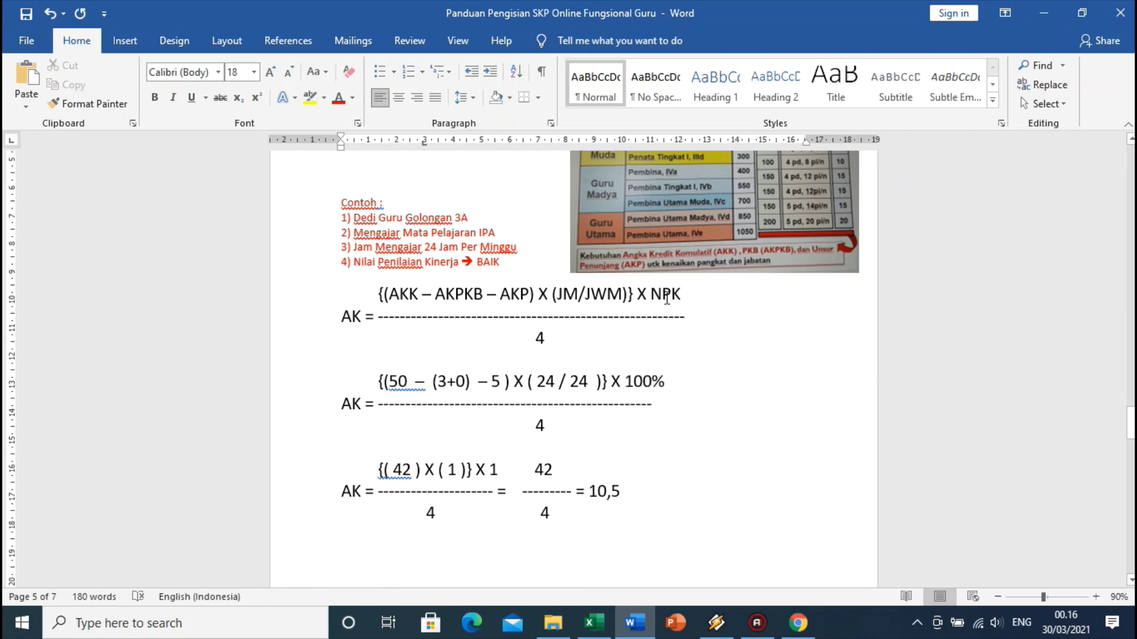
pyautogui.moveTo(627, 382); pyautogui.dragTo(666, 385)
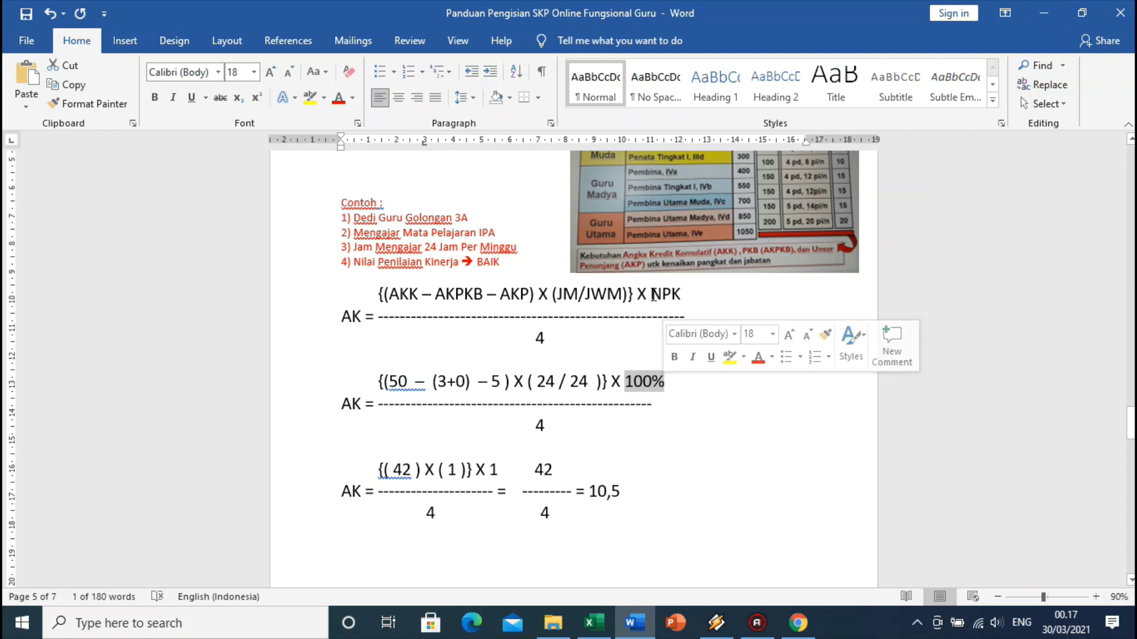
pyautogui.click(650, 383)
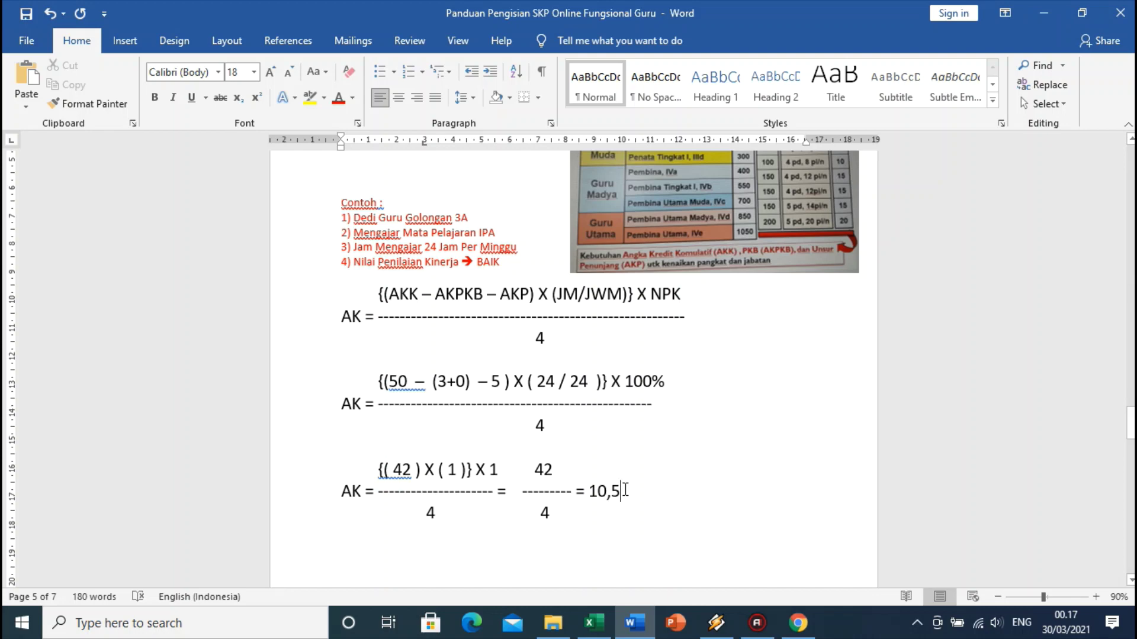
pyautogui.moveTo(587, 491); pyautogui.dragTo(620, 503)
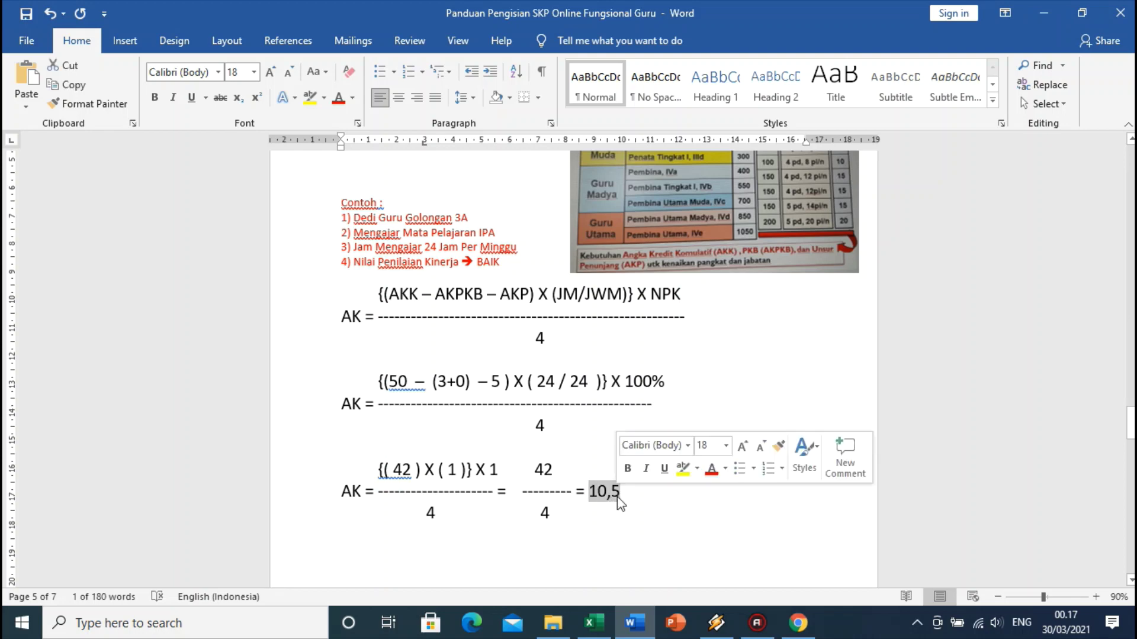
pyautogui.click(623, 491)
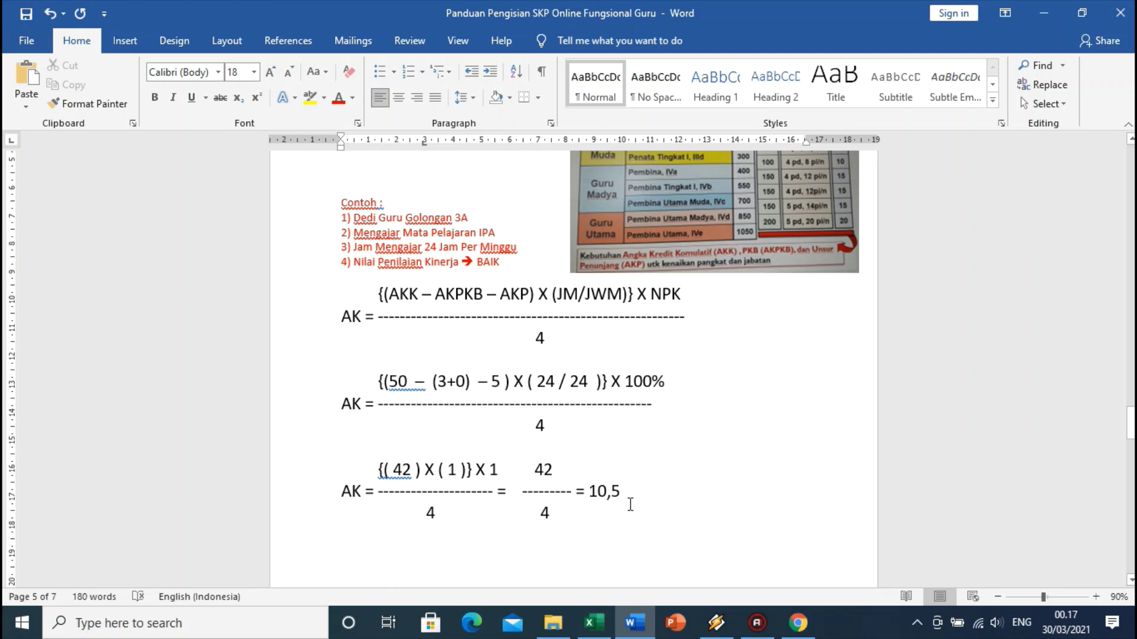
pyautogui.moveTo(627, 491); pyautogui.dragTo(378, 492)
pyautogui.press('Right')
# Switch to the SKP Excel workbook and examine which activities in the Permenpan 16 appendix use Laporan Penilaian Kinerja as output, up to activity 3.12
pyautogui.click(594, 623)
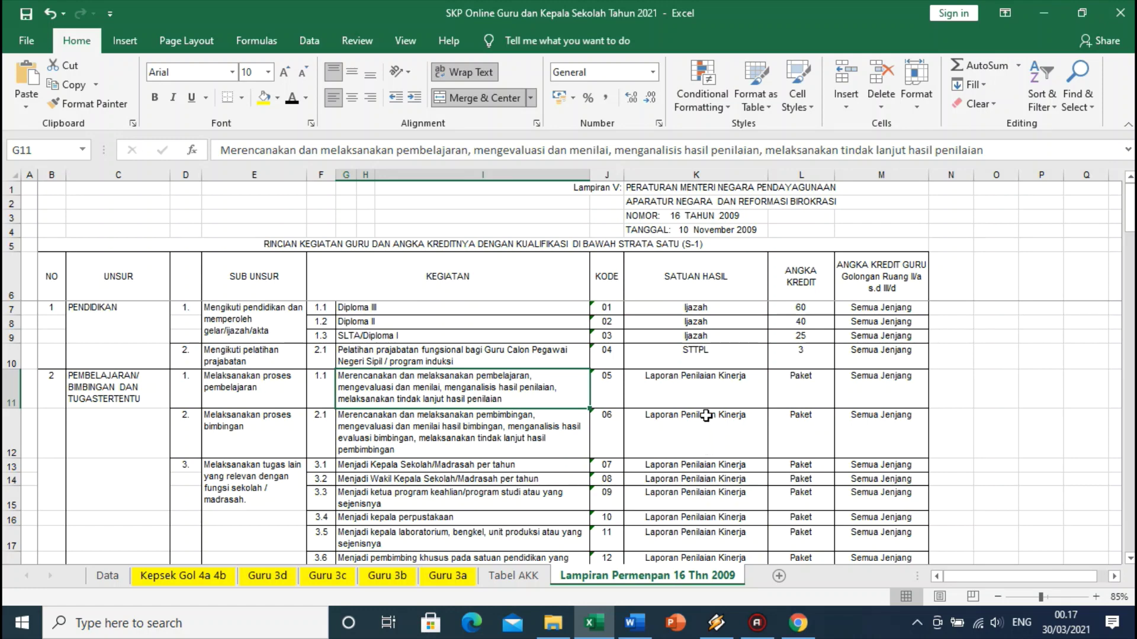
pyautogui.scroll(-1, 705, 414)
pyautogui.moveTo(681, 336); pyautogui.dragTo(684, 409)
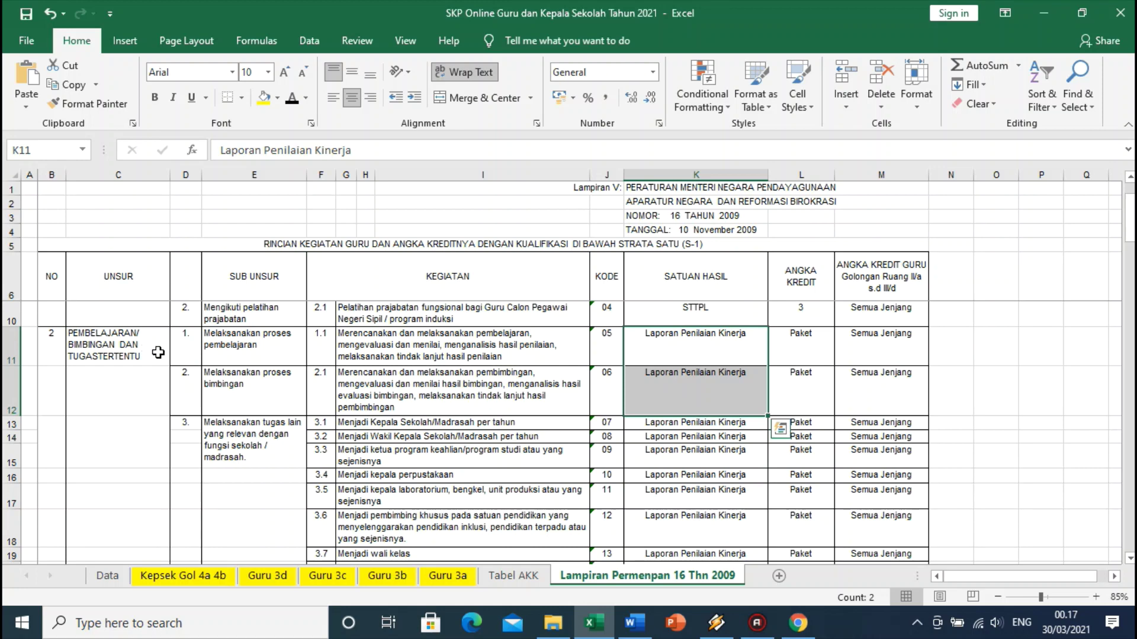
pyautogui.click(386, 342)
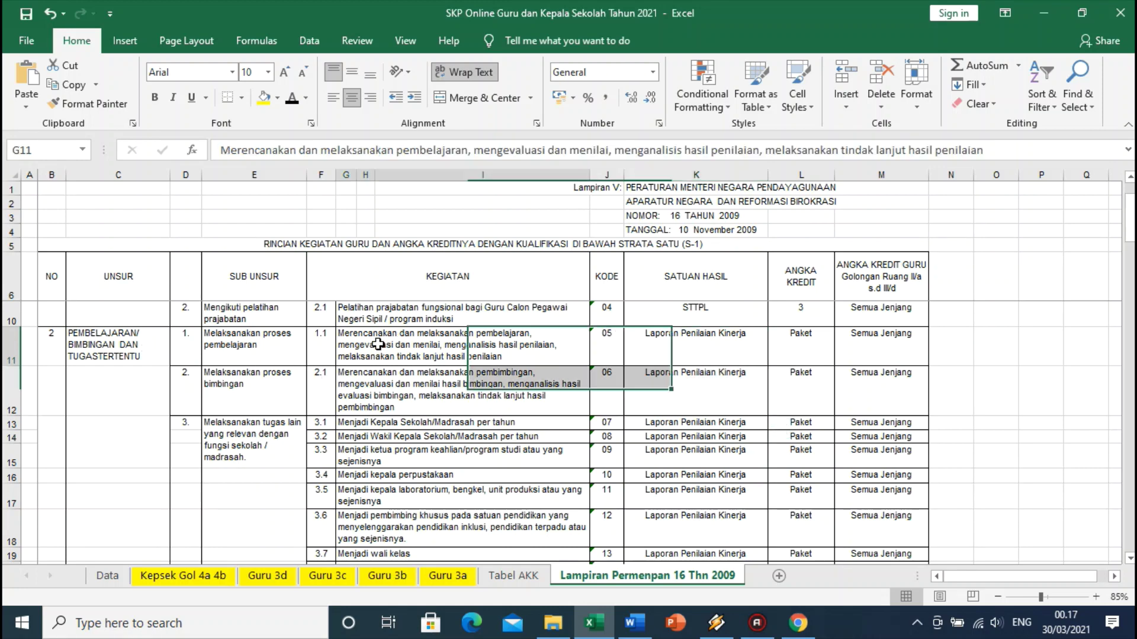
pyautogui.scroll(-1, 399, 371)
pyautogui.scroll(-1, 399, 372)
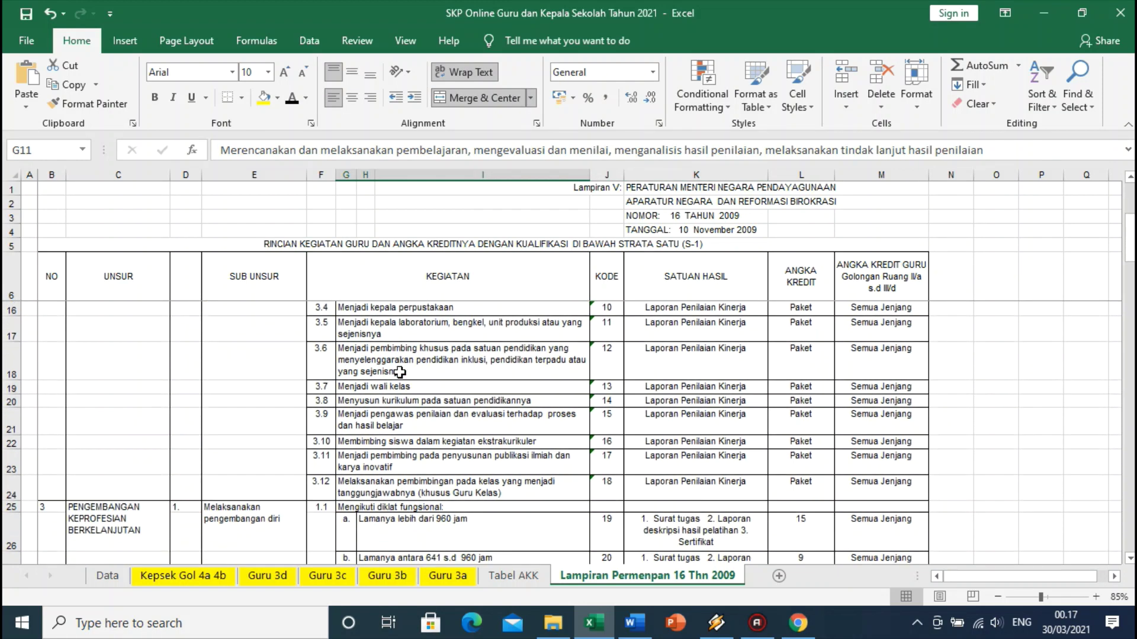
pyautogui.click(321, 482)
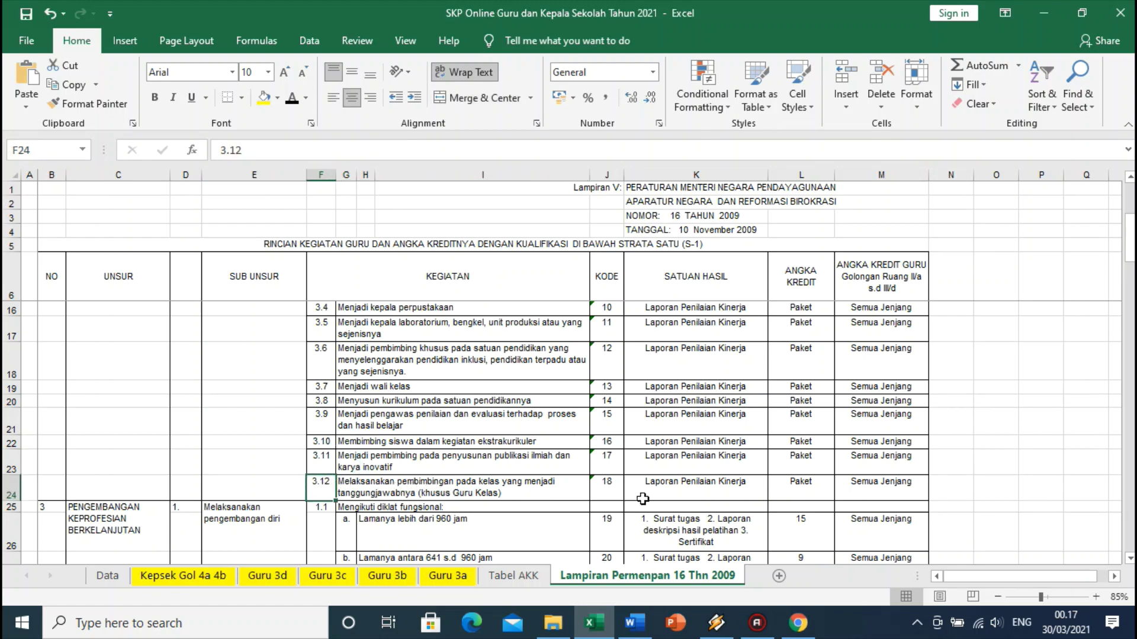
pyautogui.click(671, 483)
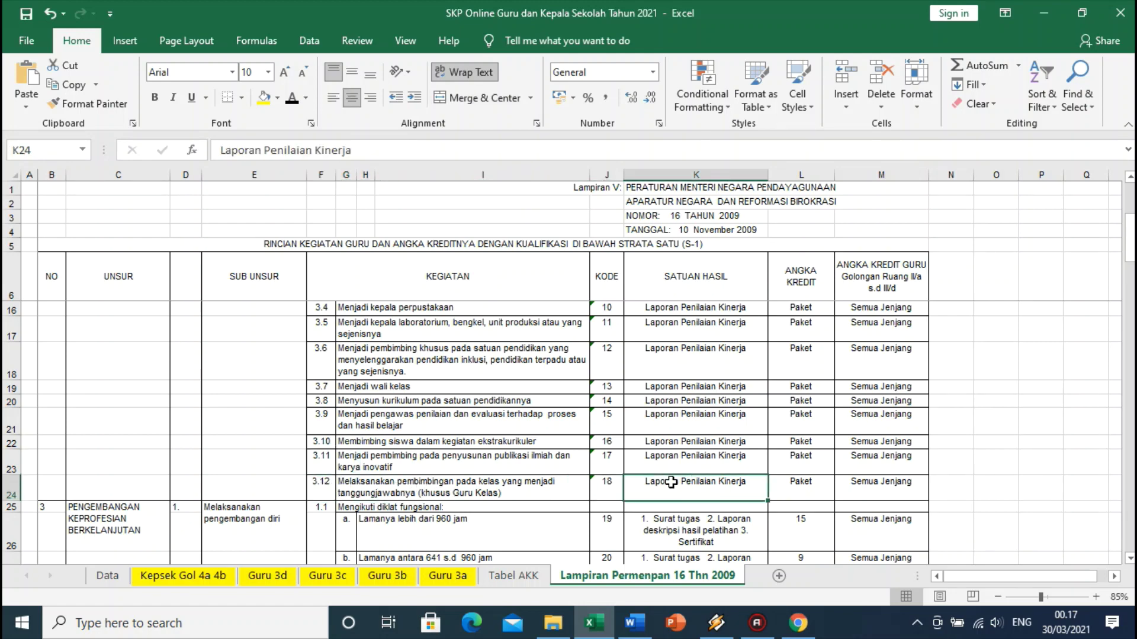
pyautogui.scroll(2, 671, 483)
pyautogui.scroll(1, 671, 483)
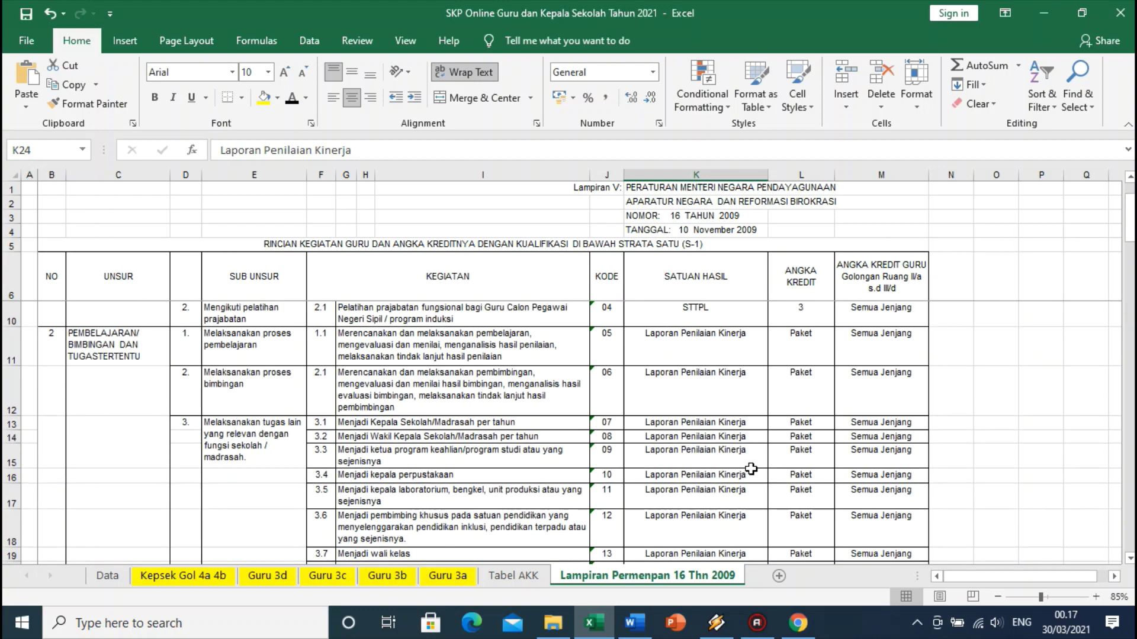
# Examine the Angka Kredit entries of the teaching, guidance and additional-duty activities, from code 06 through code 18
pyautogui.click(807, 424)
pyautogui.scroll(-1, 807, 424)
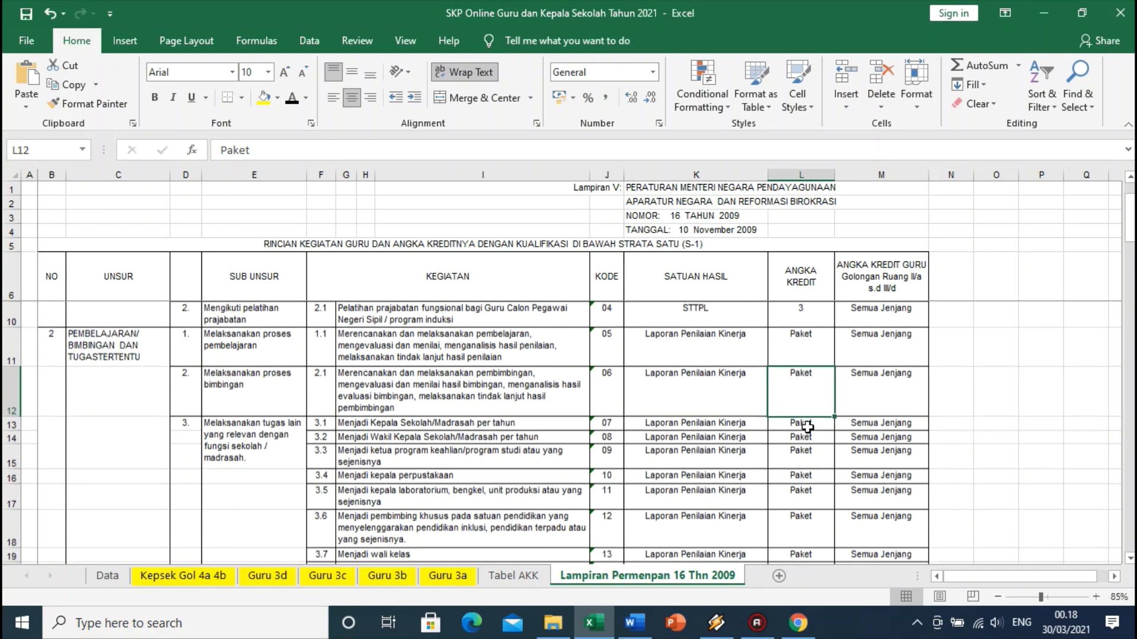
pyautogui.click(804, 460)
pyautogui.scroll(-1, 802, 475)
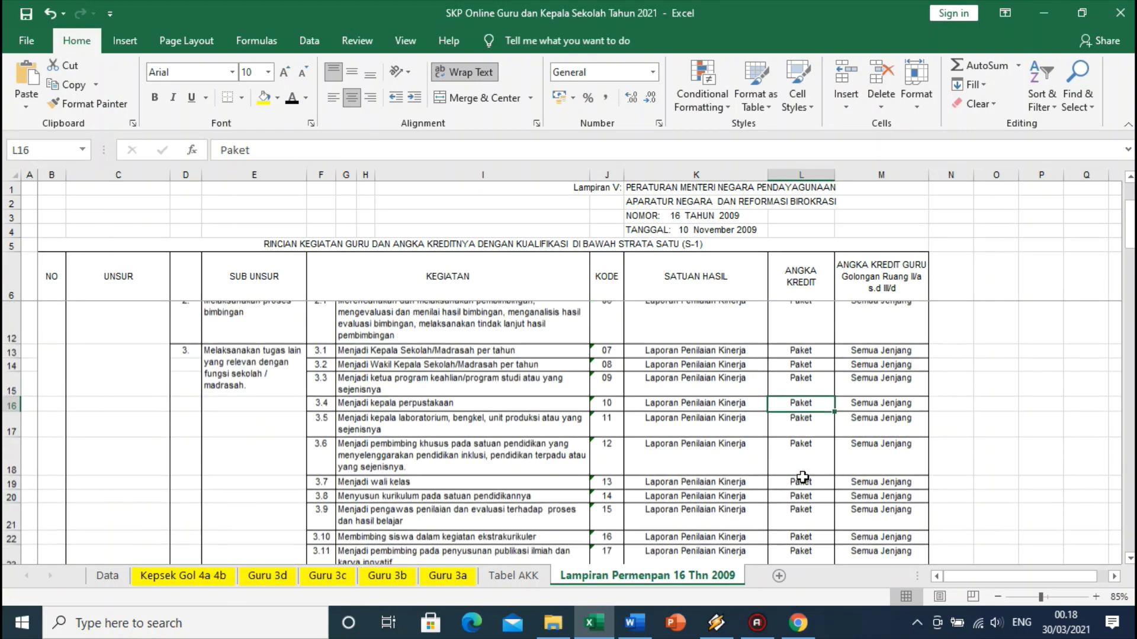
pyautogui.click(807, 542)
pyautogui.scroll(-1, 807, 542)
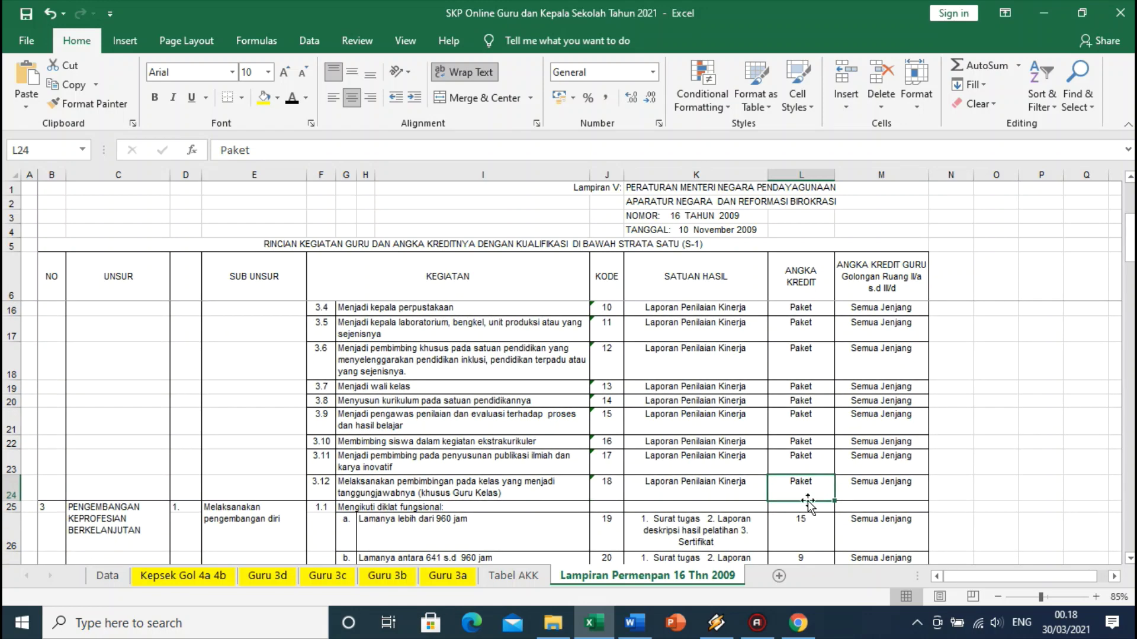
pyautogui.click(812, 459)
pyautogui.click(815, 441)
pyautogui.click(814, 422)
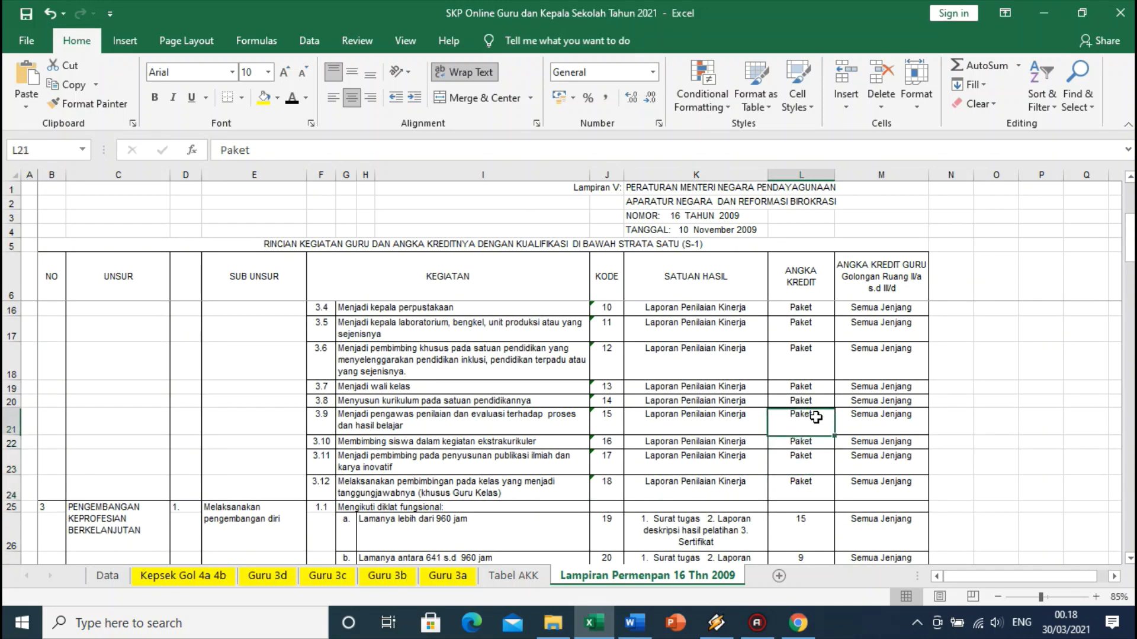
pyautogui.click(815, 402)
pyautogui.click(816, 388)
pyautogui.click(818, 359)
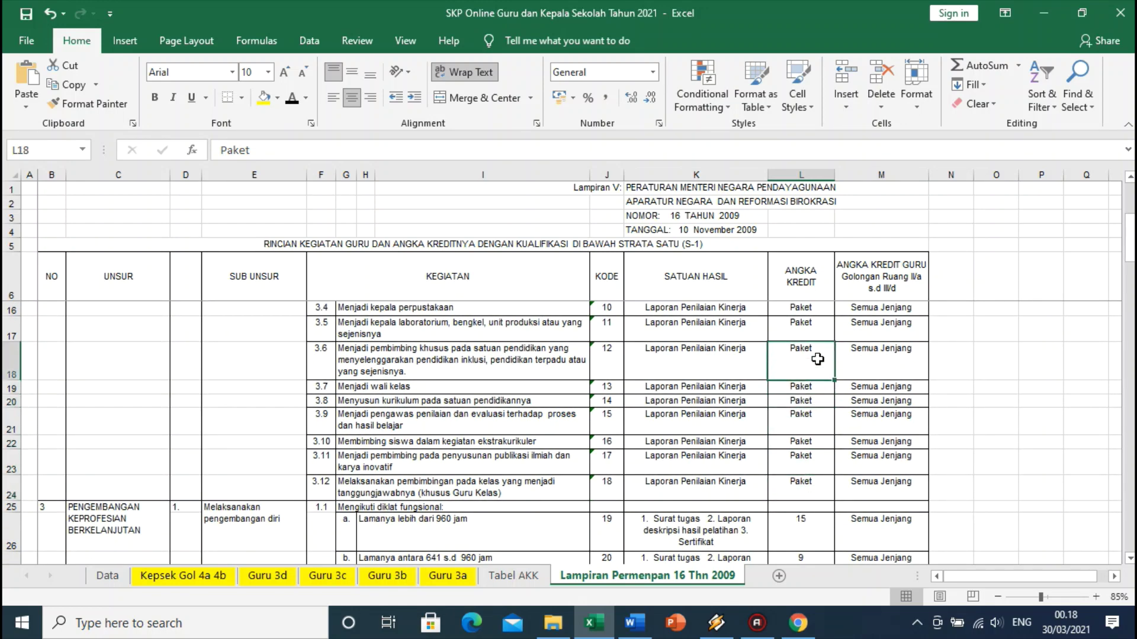
# Compare the full rows of the learning-process activity (code 05) and the guidance-process activity (code 06)
pyautogui.scroll(2, 815, 388)
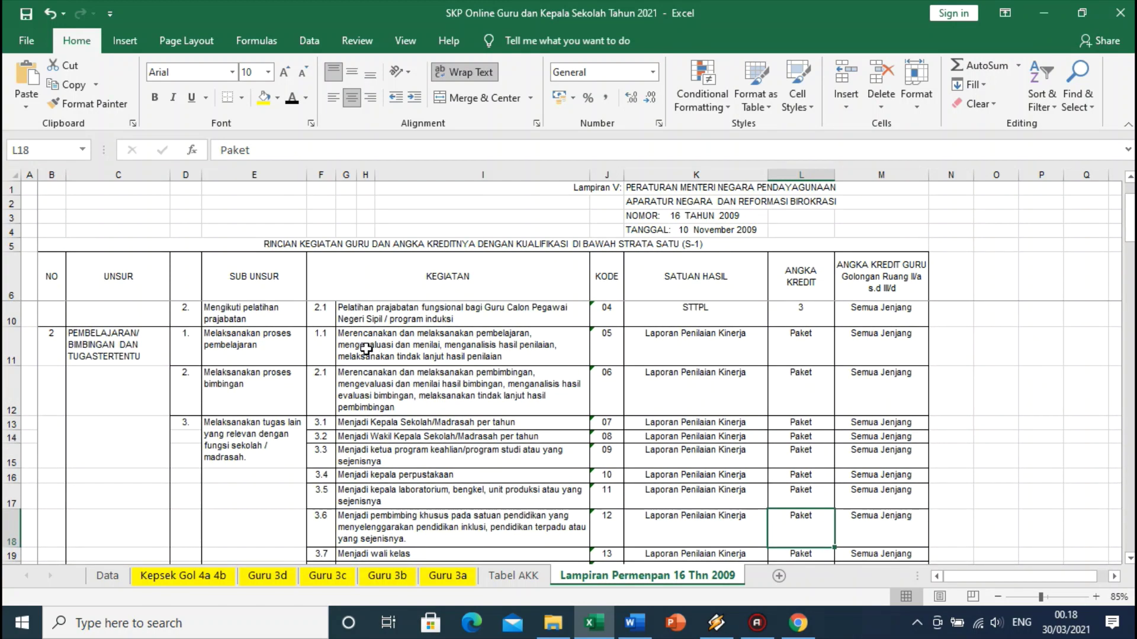
pyautogui.moveTo(263, 341); pyautogui.dragTo(753, 359)
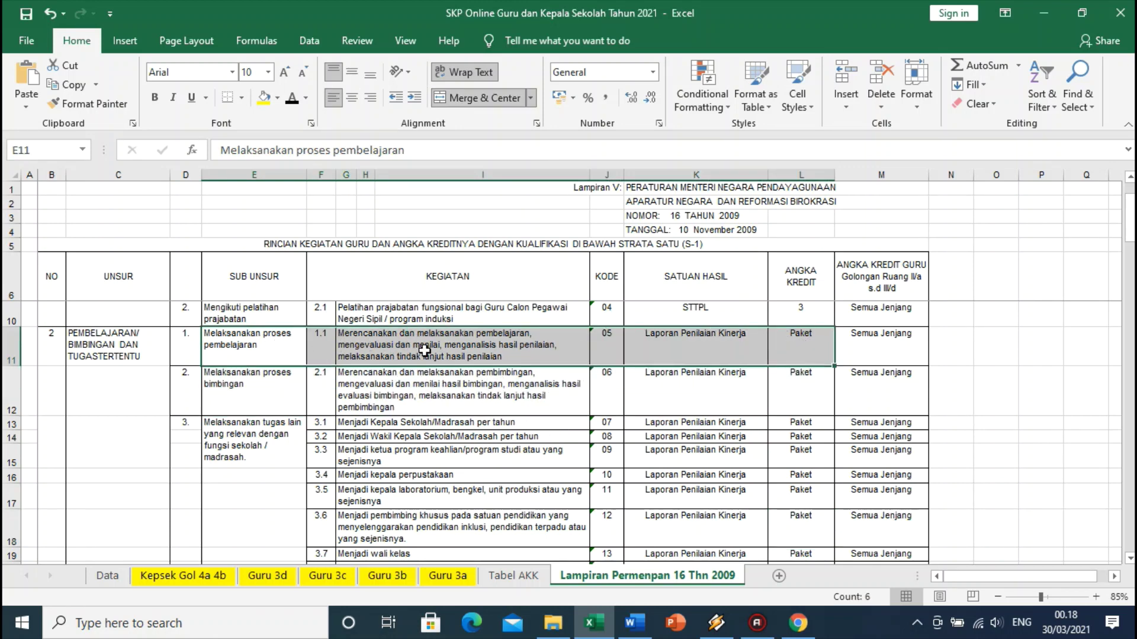
pyautogui.moveTo(243, 379); pyautogui.dragTo(842, 390)
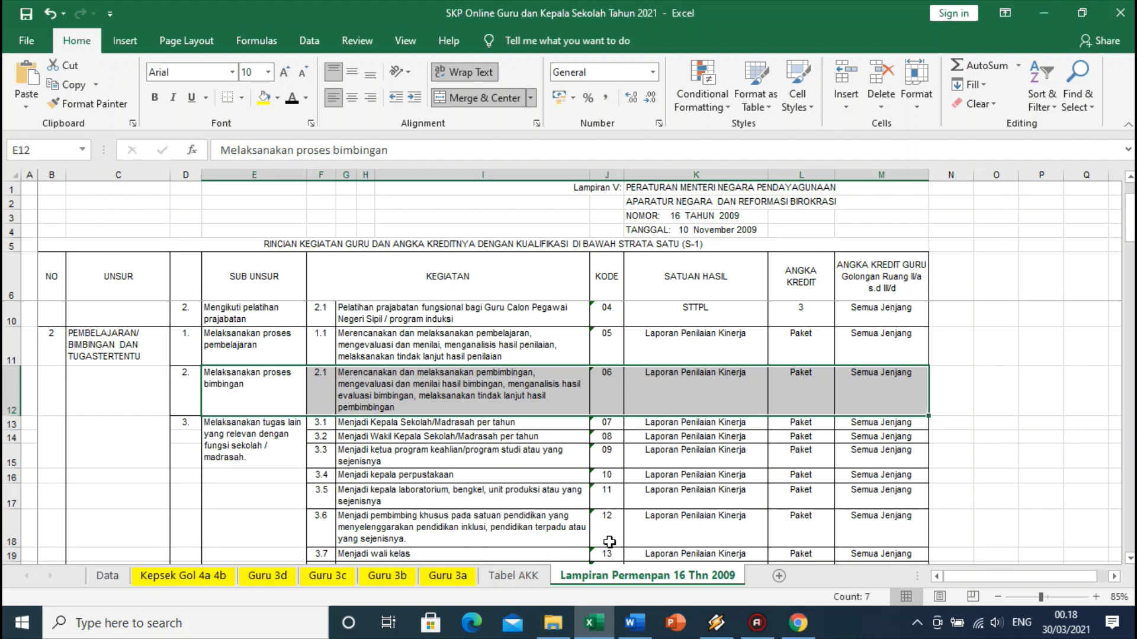
# Check the teacher rank table in the Word guide, and return to the output unit of the guidance activity (code 06) in Excel
pyautogui.click(635, 623)
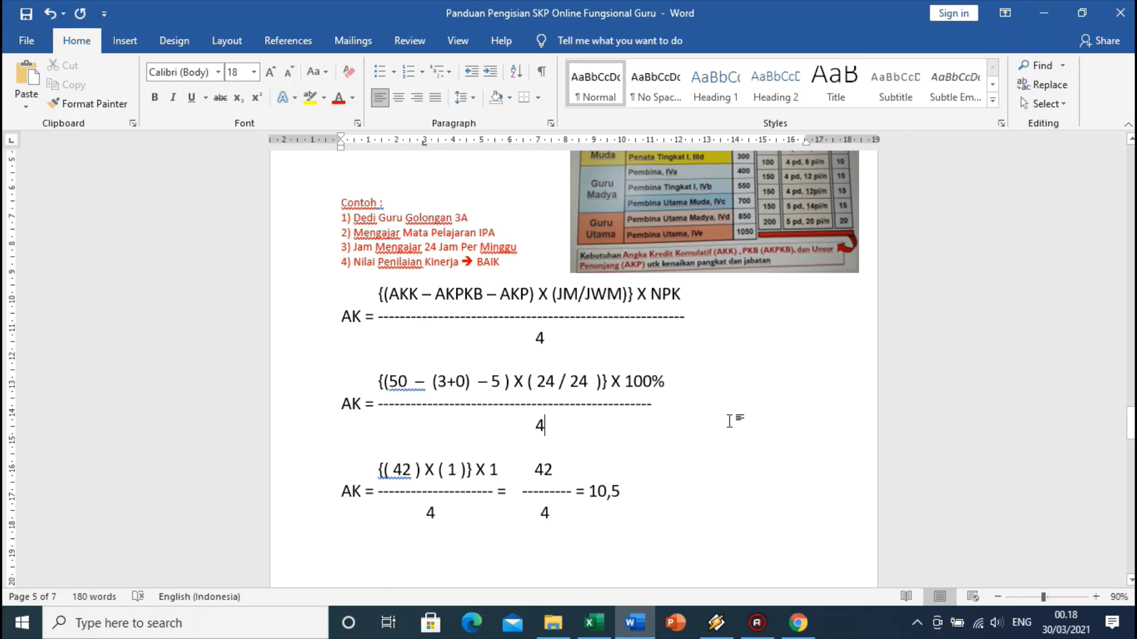
pyautogui.scroll(5, 729, 420)
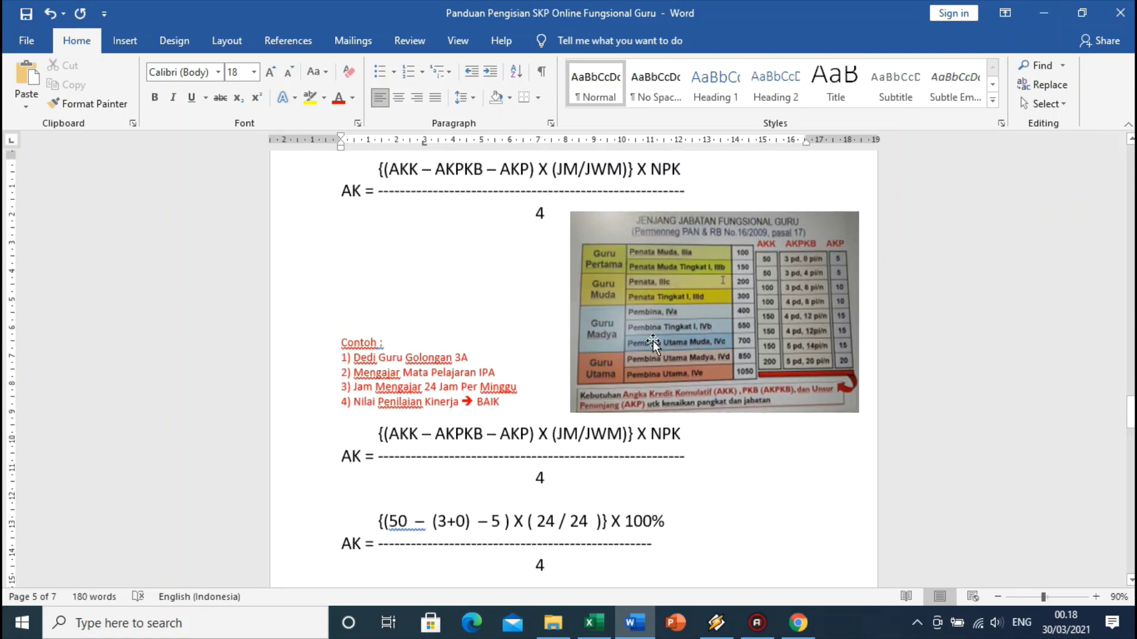
pyautogui.scroll(-1, 700, 260)
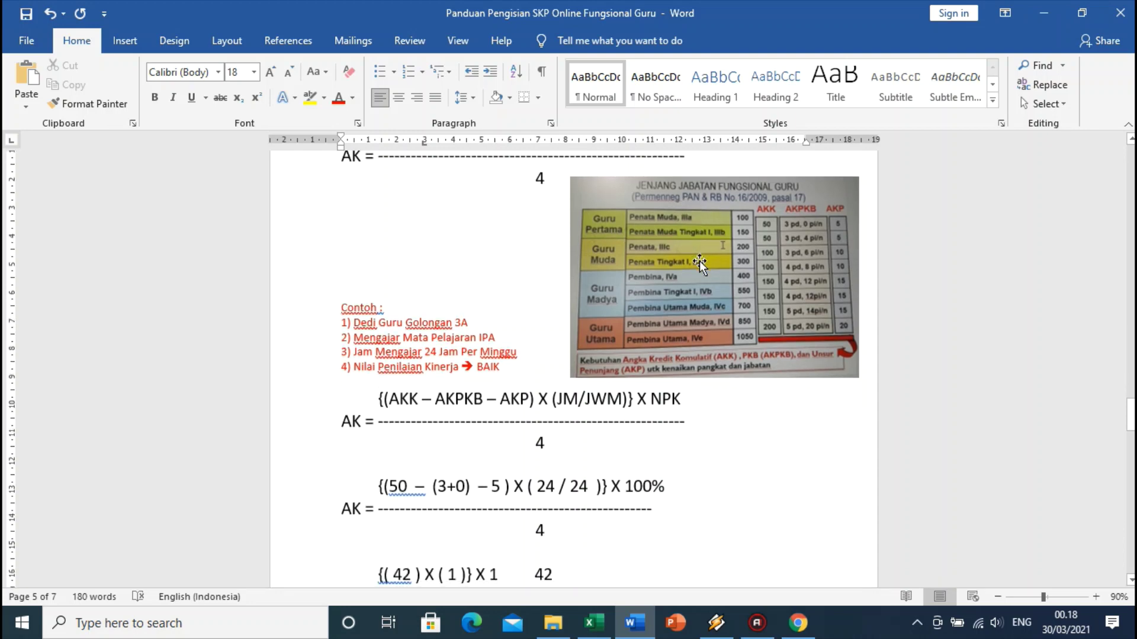
pyautogui.click(594, 623)
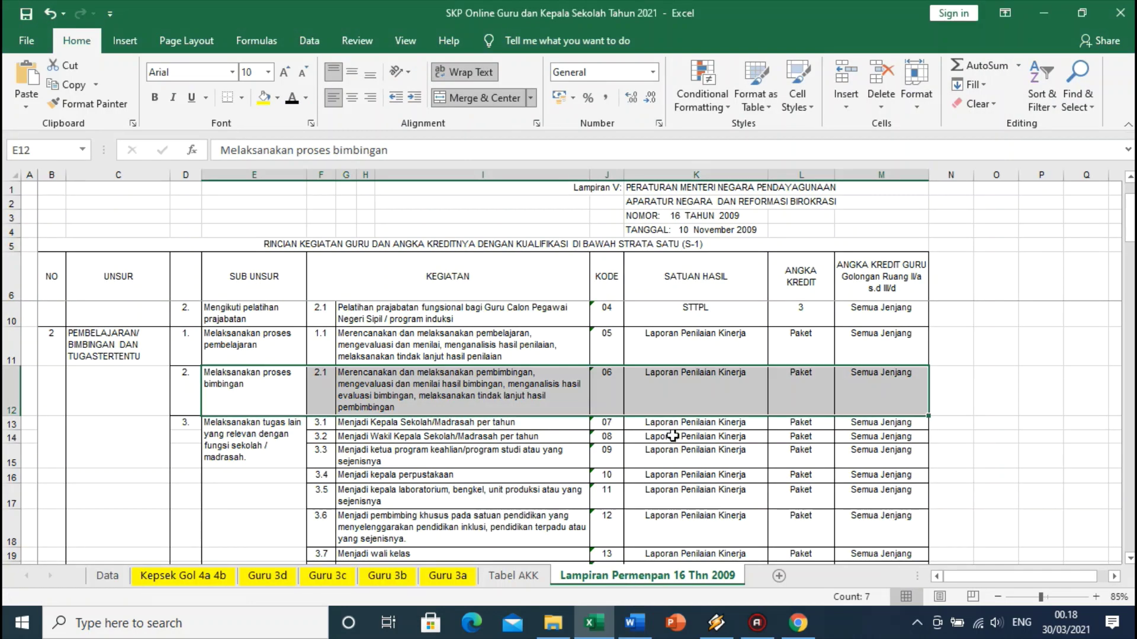
pyautogui.click(675, 392)
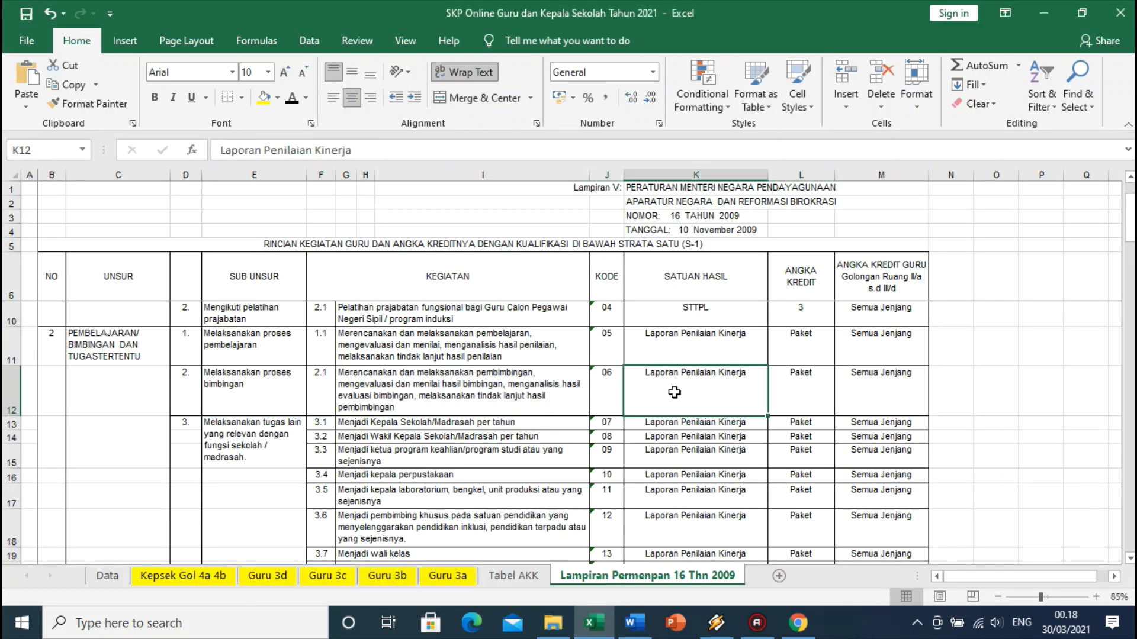
# Examine the guidance activity (code 06) and the additional-duty activities listed below it
pyautogui.click(539, 380)
pyautogui.scroll(-1, 622, 411)
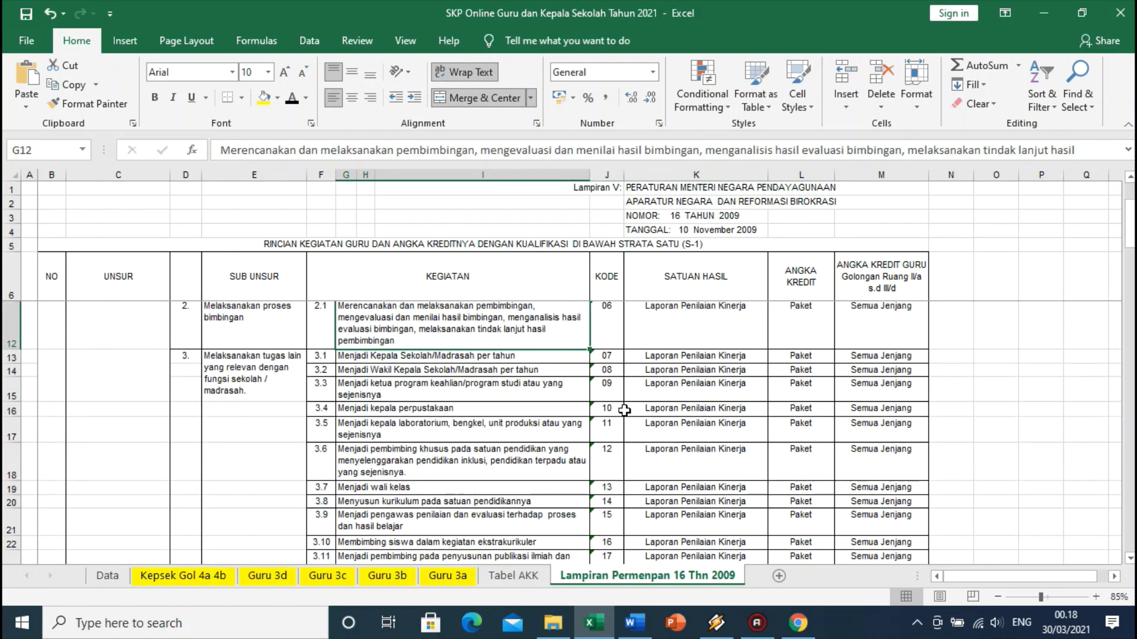
pyautogui.scroll(-1, 624, 411)
pyautogui.scroll(1, 627, 391)
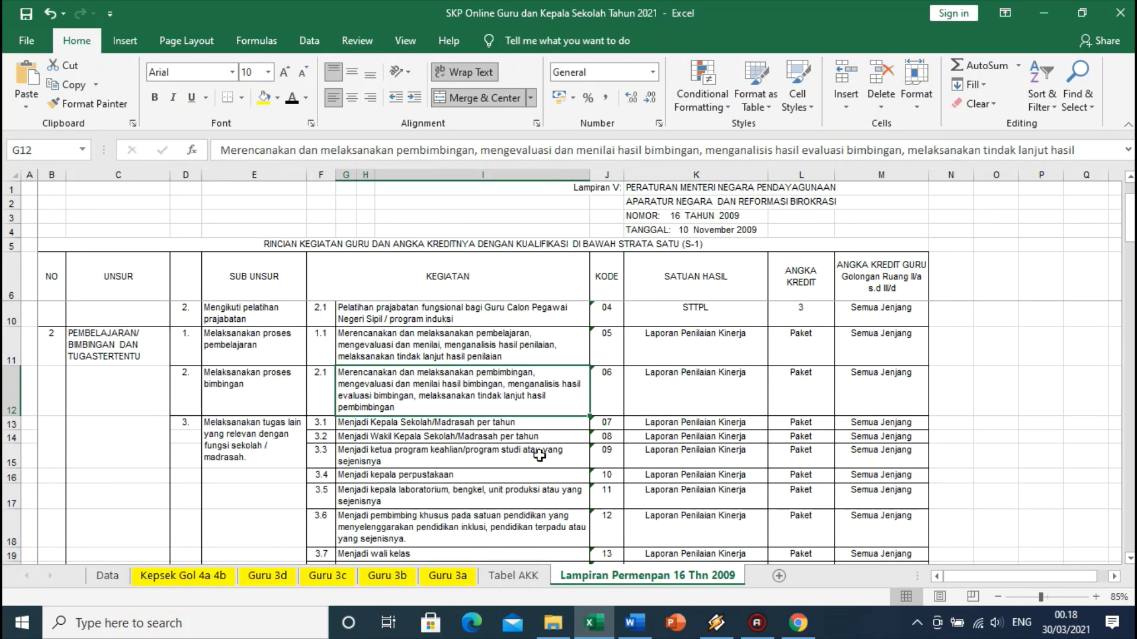
# Open the Tabel AKK sheet and check the AK Per Tahun formulas for ranks III/a, III/b and III/c
pyautogui.click(521, 575)
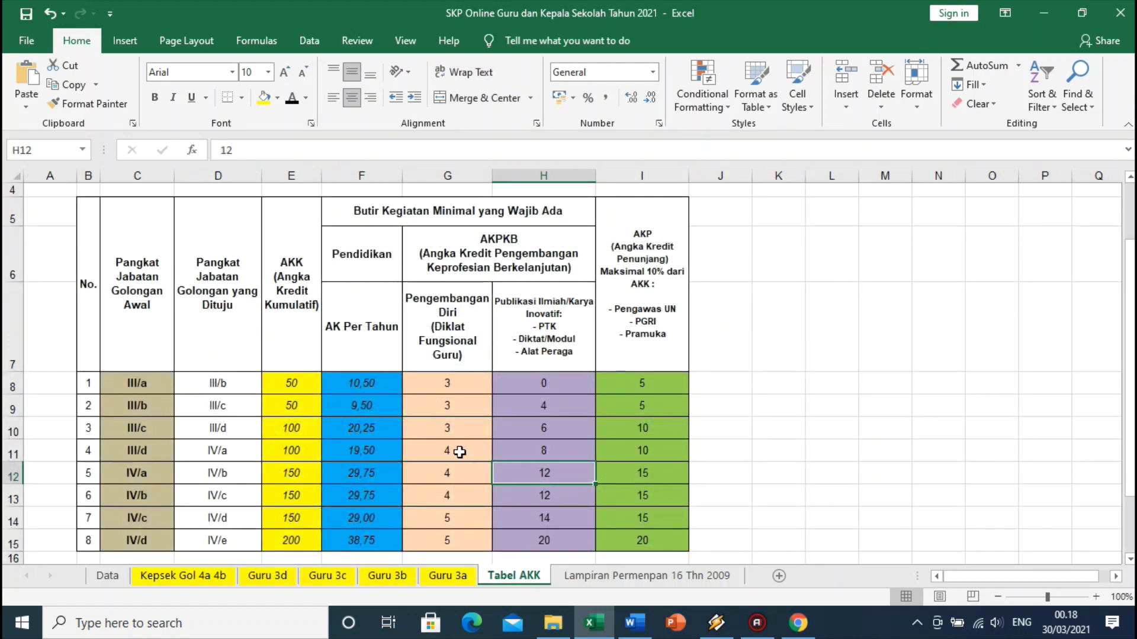
pyautogui.scroll(-2, 444, 441)
pyautogui.scroll(2, 406, 414)
pyautogui.click(374, 380)
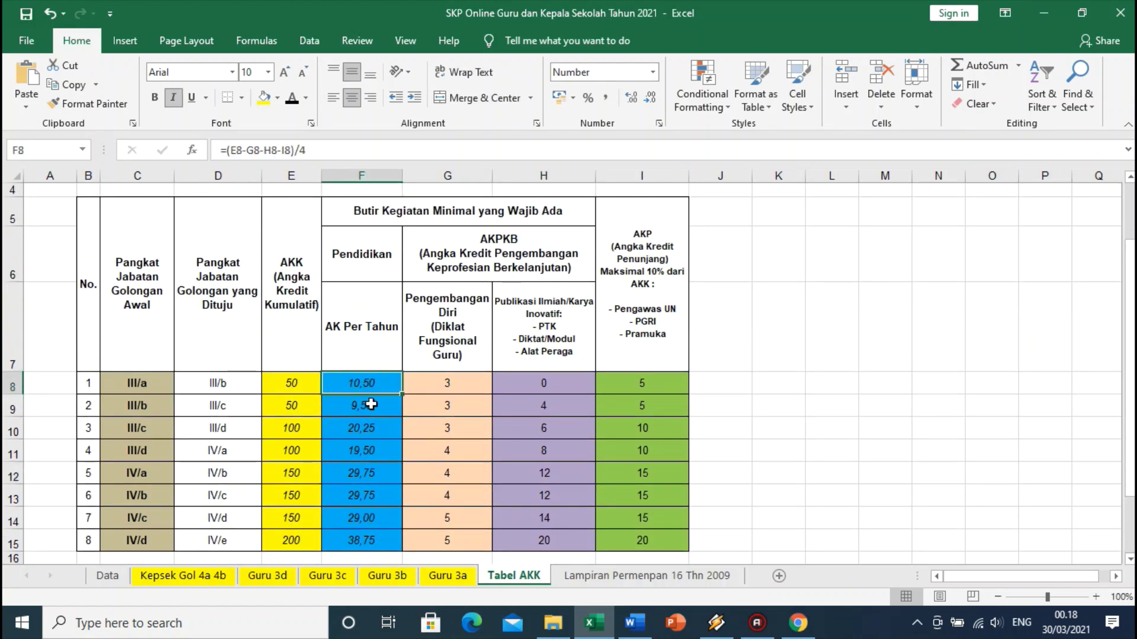
pyautogui.click(369, 405)
pyautogui.click(372, 426)
# Compare the full credit-score rows of ranks III/a through III/d in the AKK table
pyautogui.click(12, 406)
pyautogui.click(11, 384)
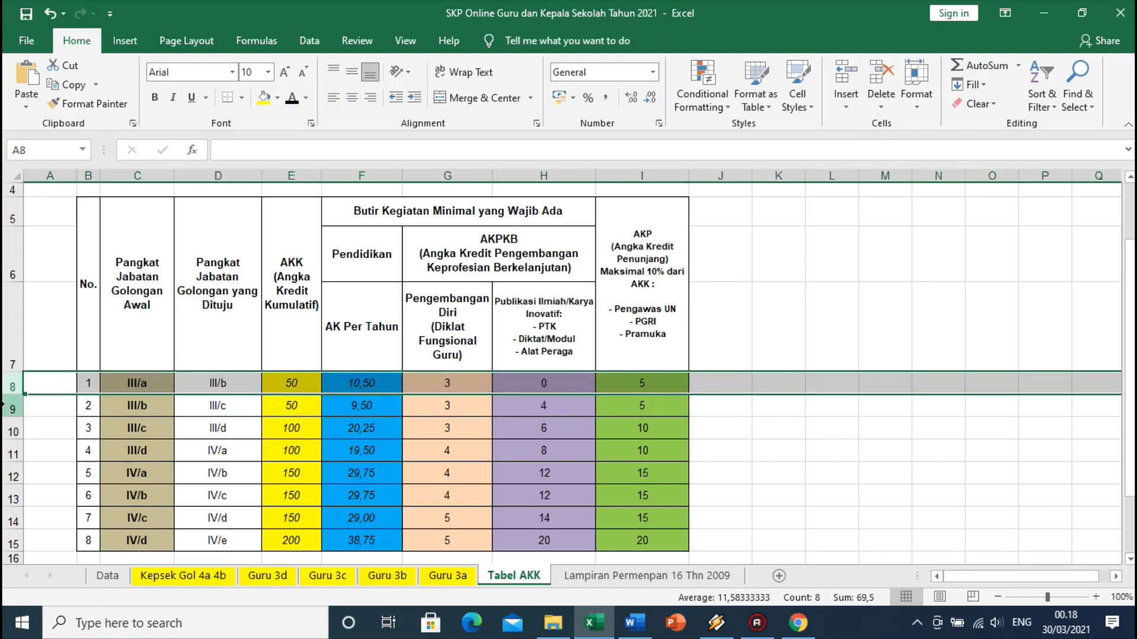
pyautogui.click(12, 406)
pyautogui.click(12, 428)
pyautogui.click(11, 451)
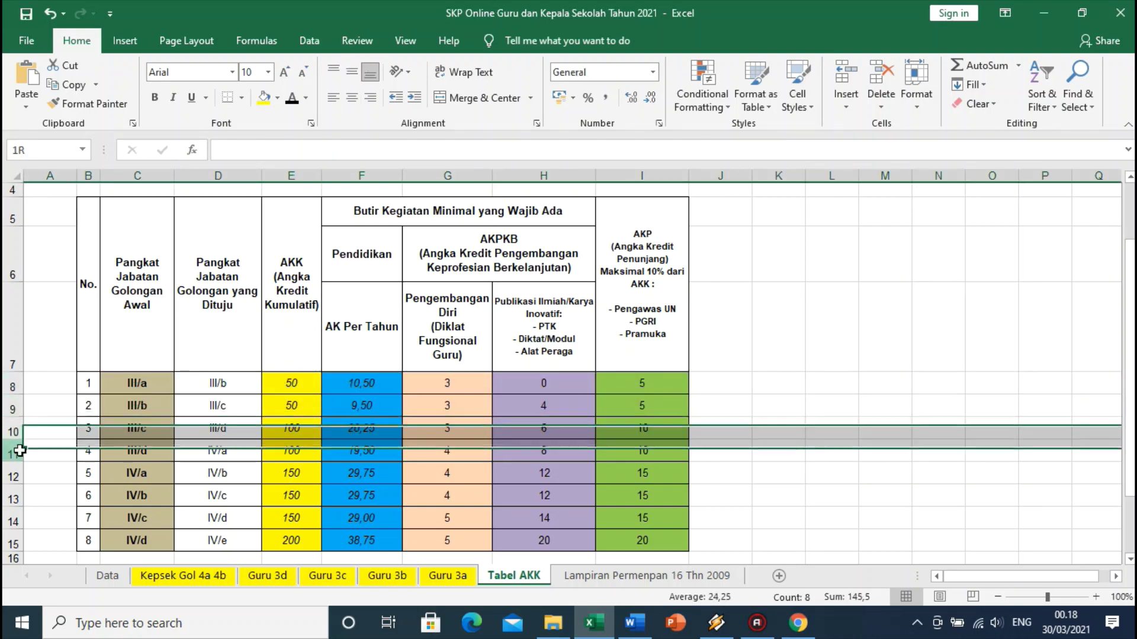
# Review the whole AK Per Tahun column, check its entries for ranks III/a through IV/a individually, and switch to the Word guide
pyautogui.click(368, 388)
pyautogui.moveTo(372, 398); pyautogui.dragTo(373, 539)
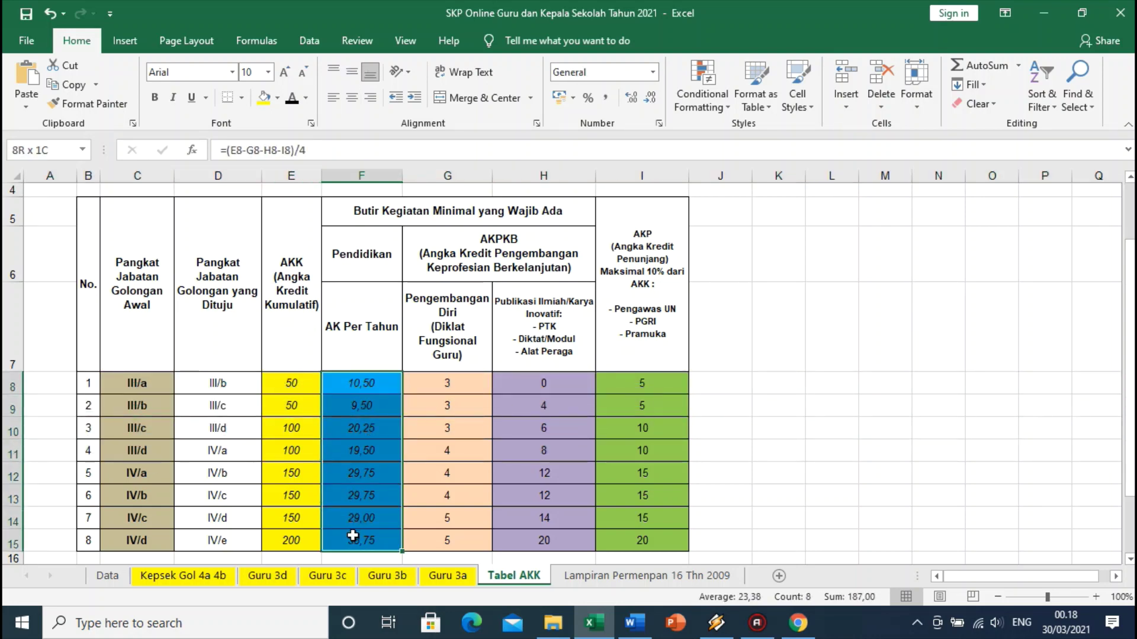
pyautogui.click(370, 383)
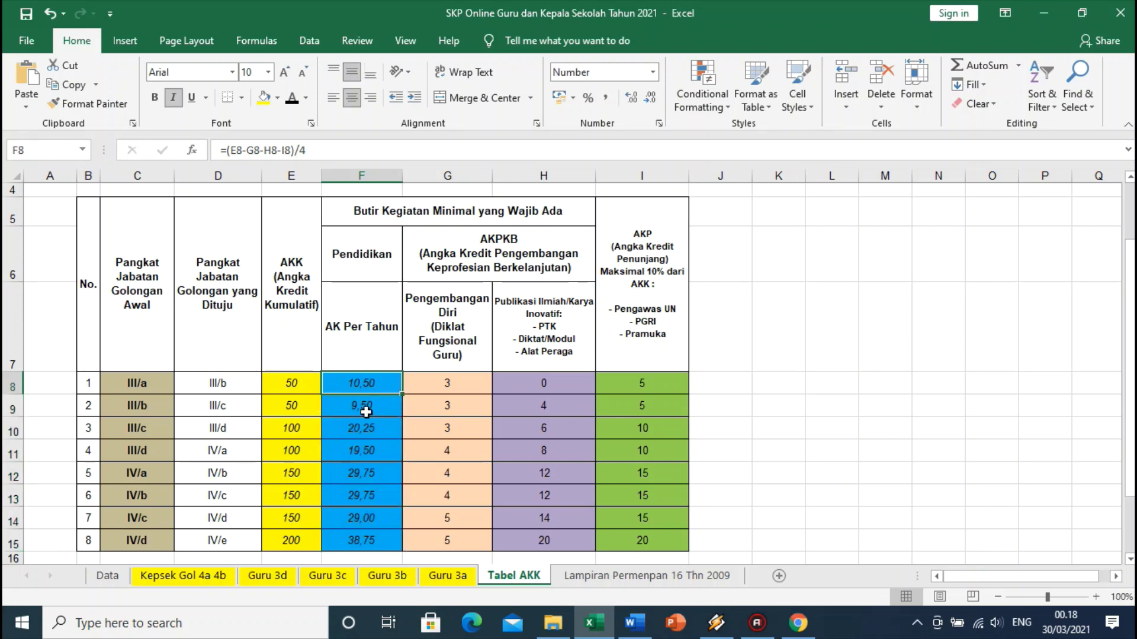
pyautogui.click(374, 404)
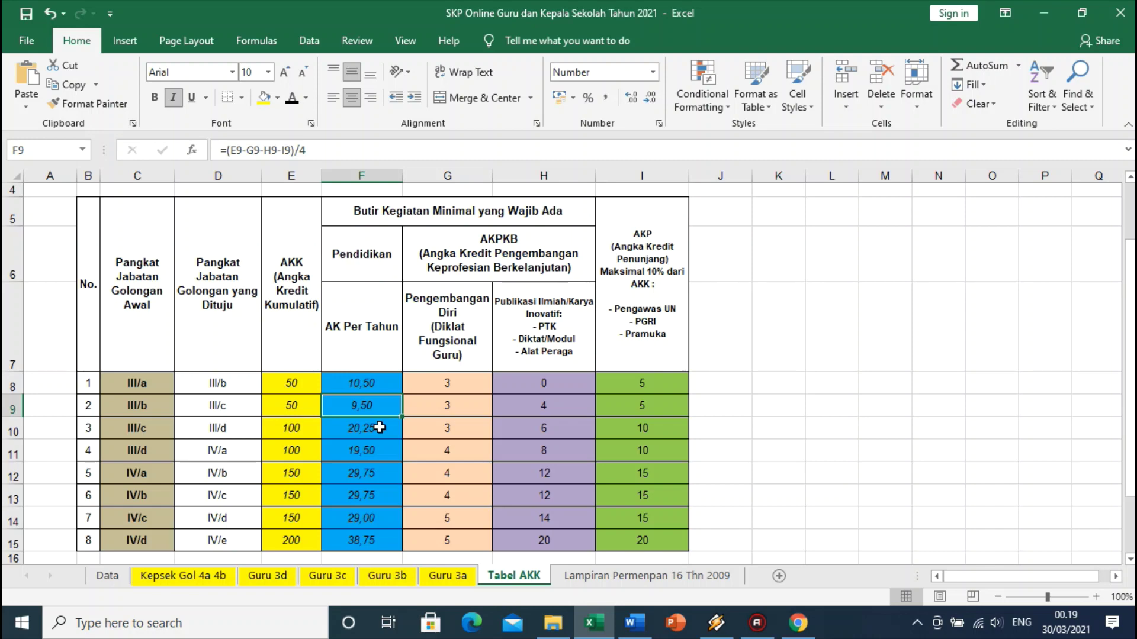
pyautogui.click(372, 384)
pyautogui.click(368, 406)
pyautogui.click(365, 427)
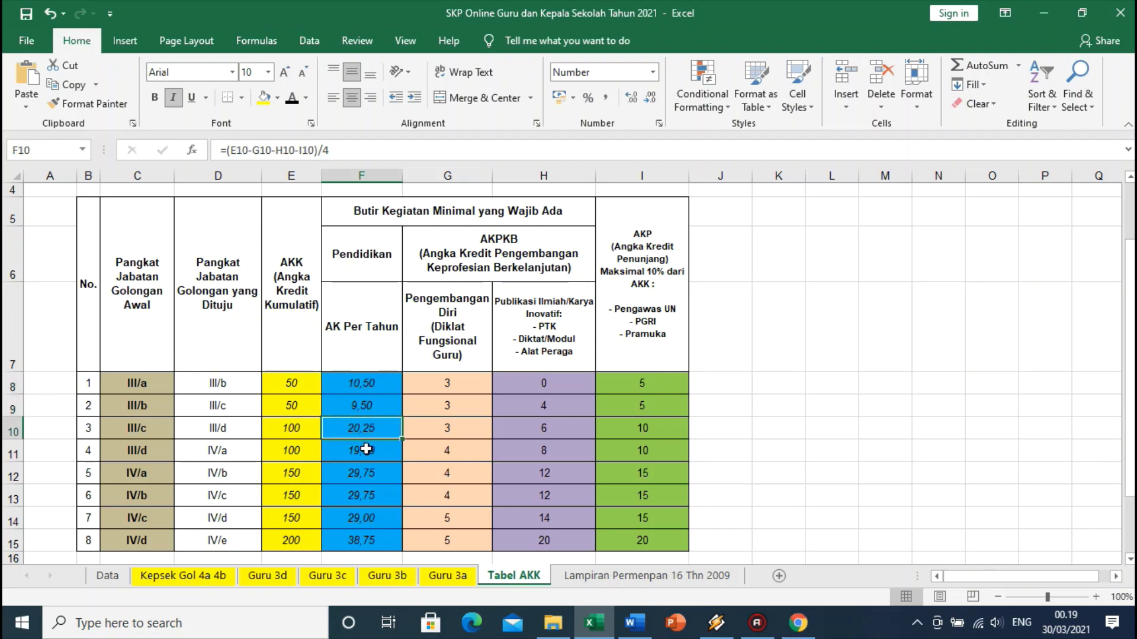
pyautogui.click(367, 450)
pyautogui.click(367, 473)
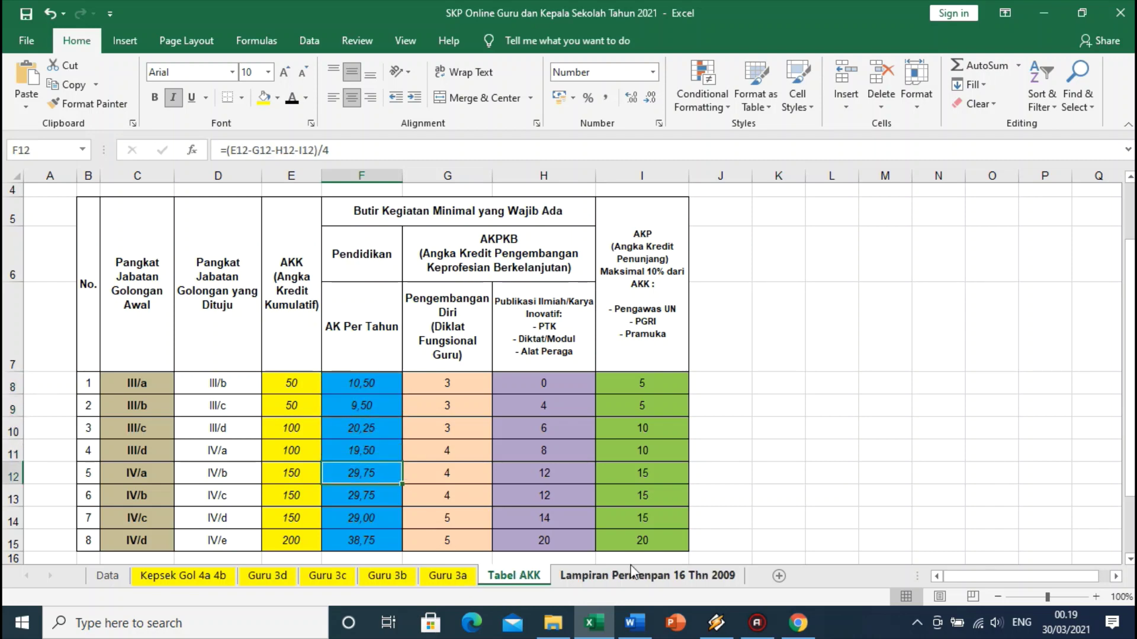
pyautogui.click(633, 623)
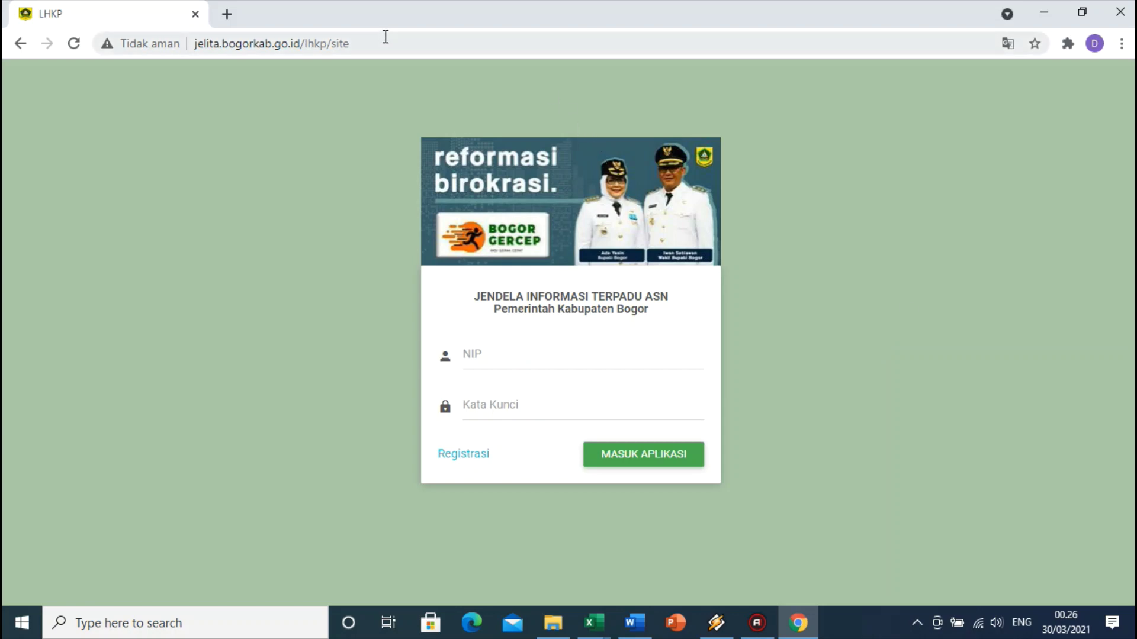
# Load the jelita.bogorkab.go.id login page in Chrome
pyautogui.click(402, 47)
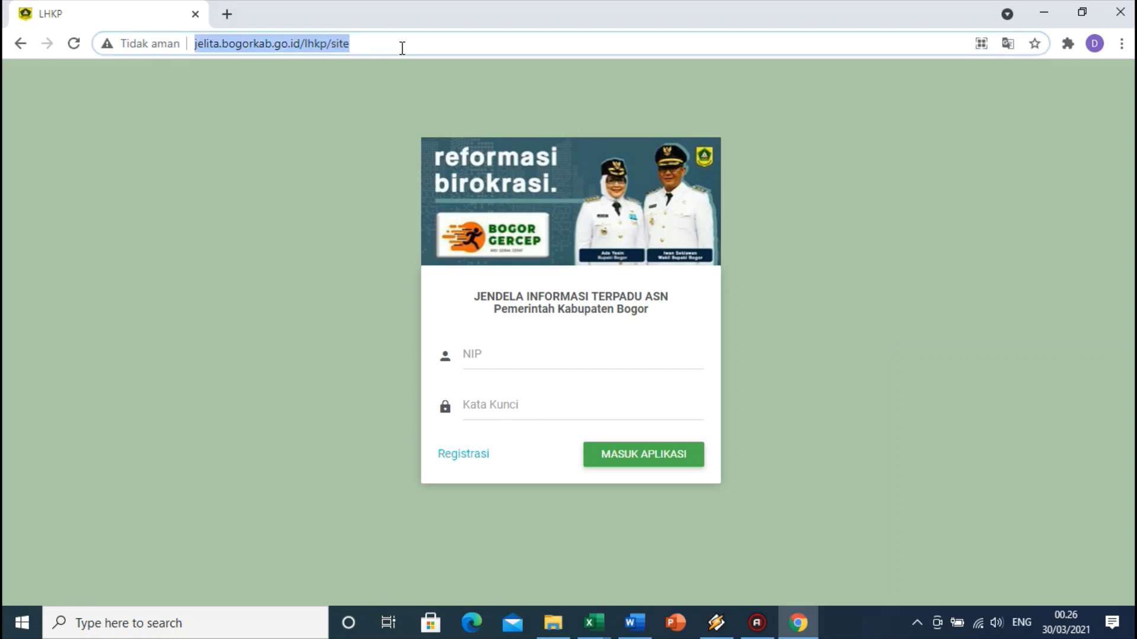
pyautogui.write('jelita')
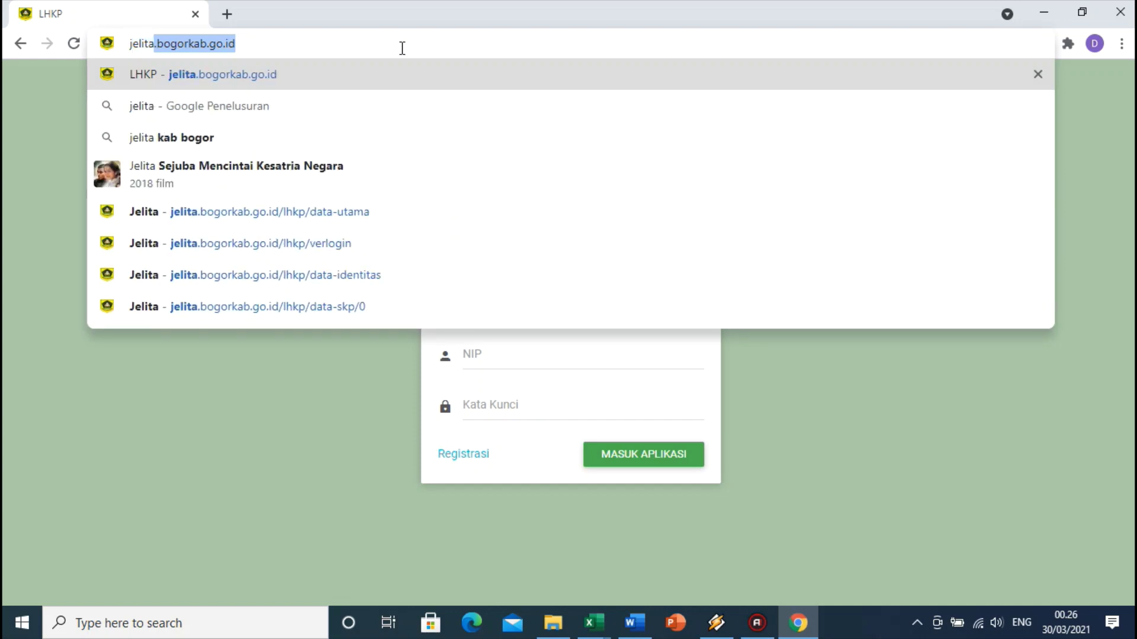
pyautogui.press('Return')
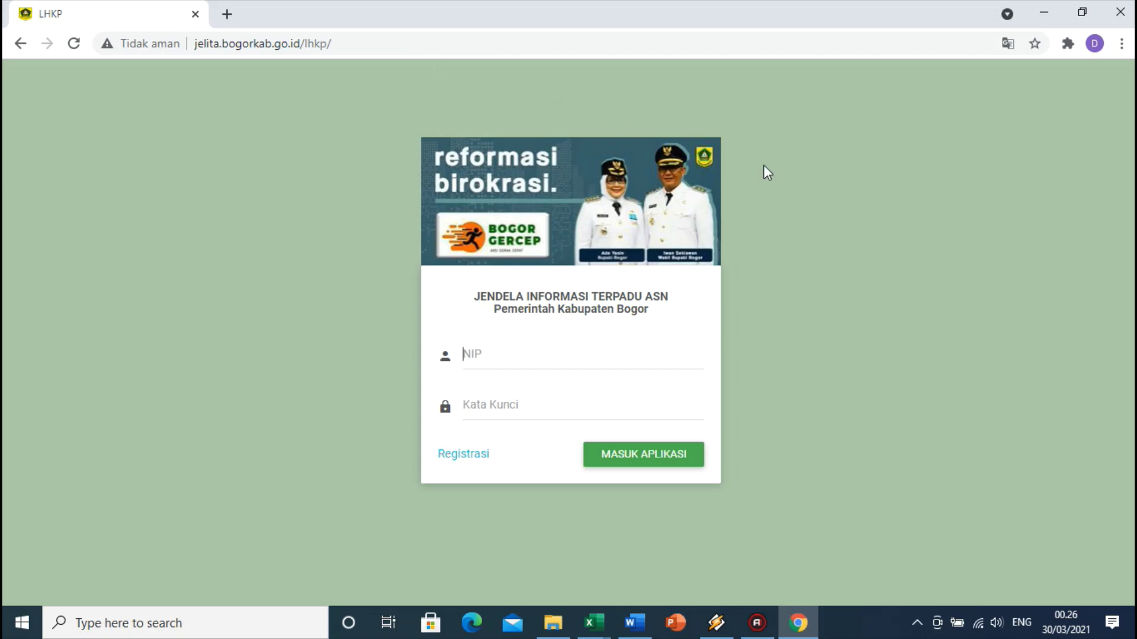
# Log in to the Jelita application with the teacher's NIP and account password
pyautogui.click(540, 356)
pyautogui.write('1982')
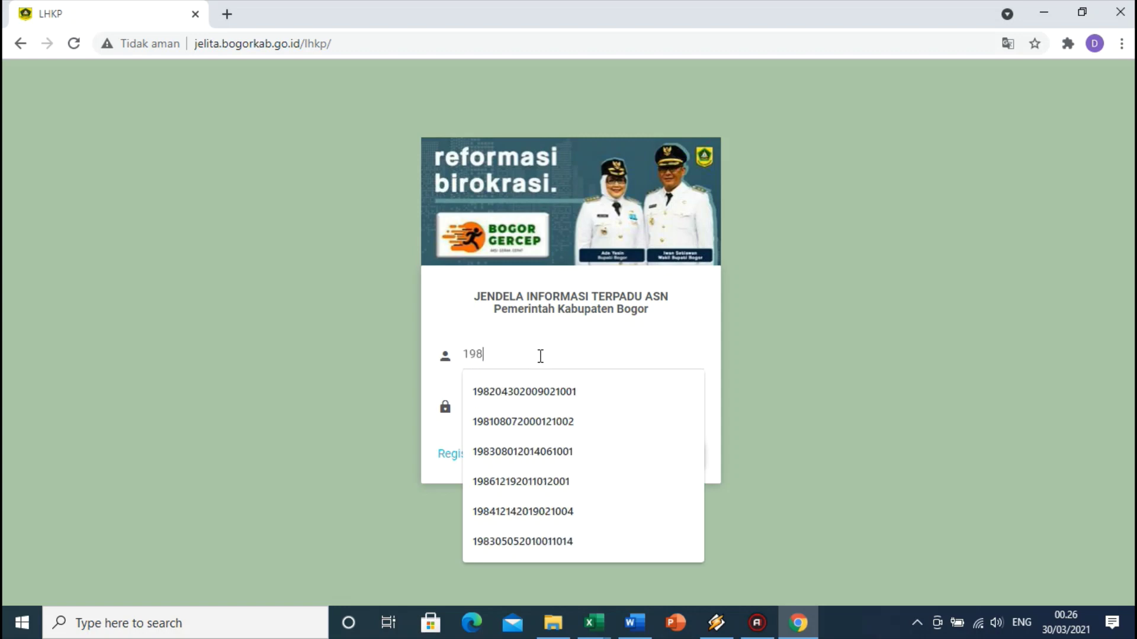
pyautogui.click(541, 394)
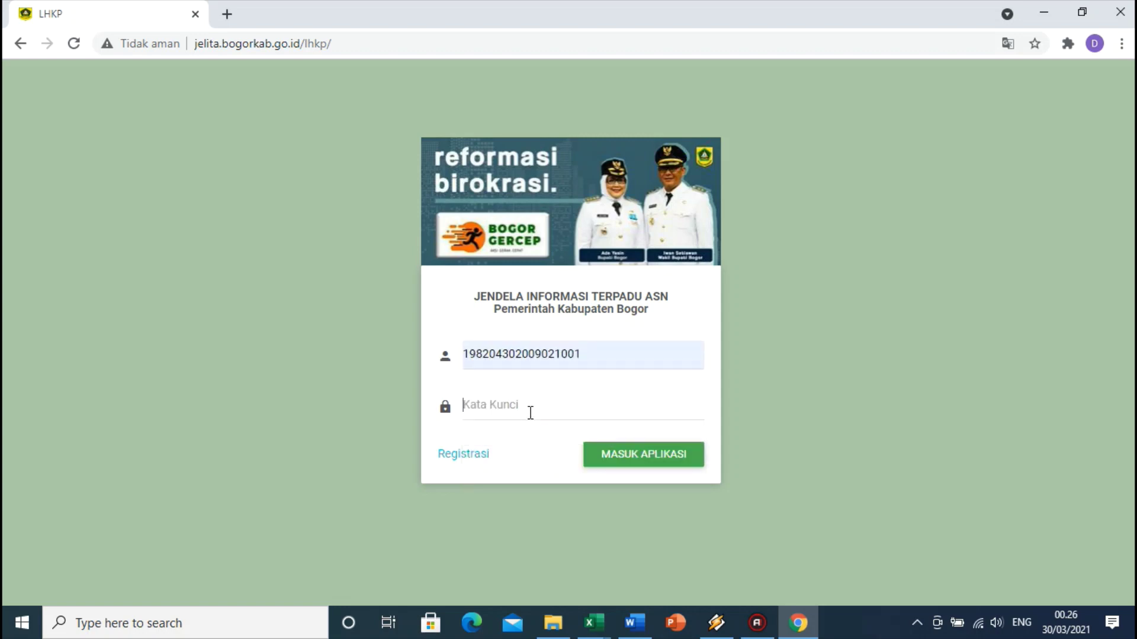
pyautogui.click(531, 414)
pyautogui.write('***')
pyautogui.click(593, 457)
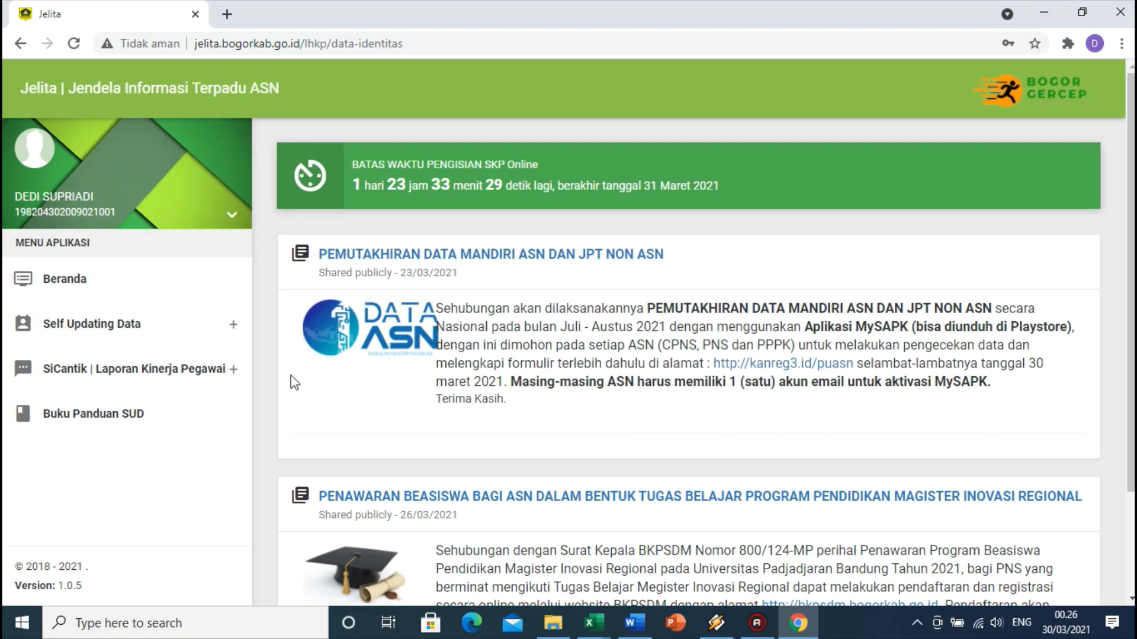
# Open the Sasaran Kinerja Pegawai | SKP page under SiCantik and dismiss the translation offer
pyautogui.click(157, 377)
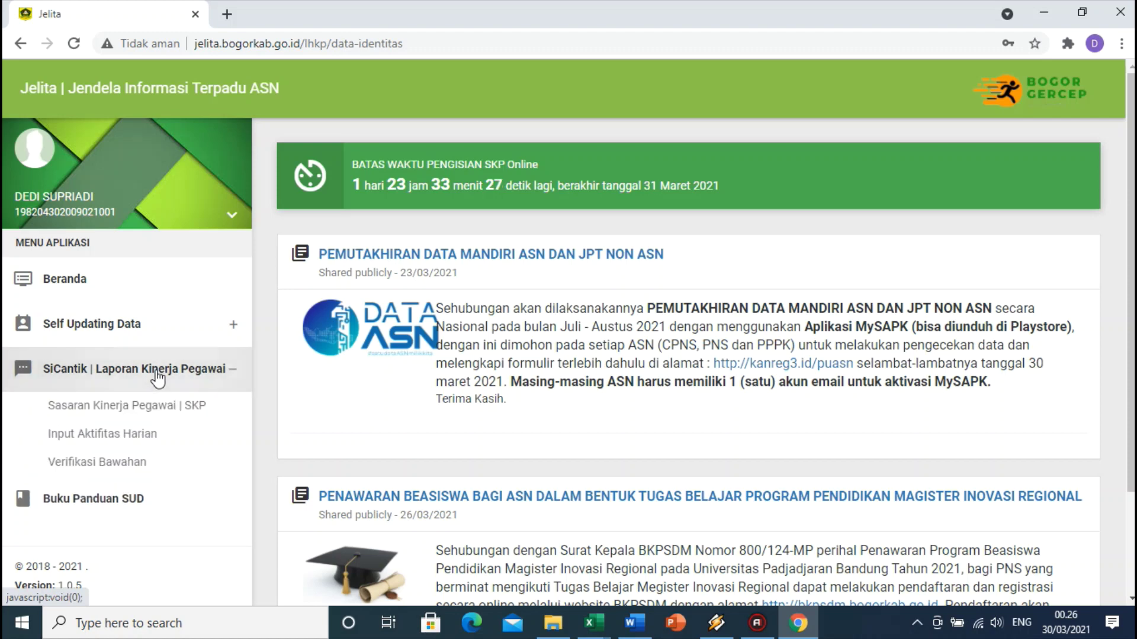
pyautogui.click(145, 408)
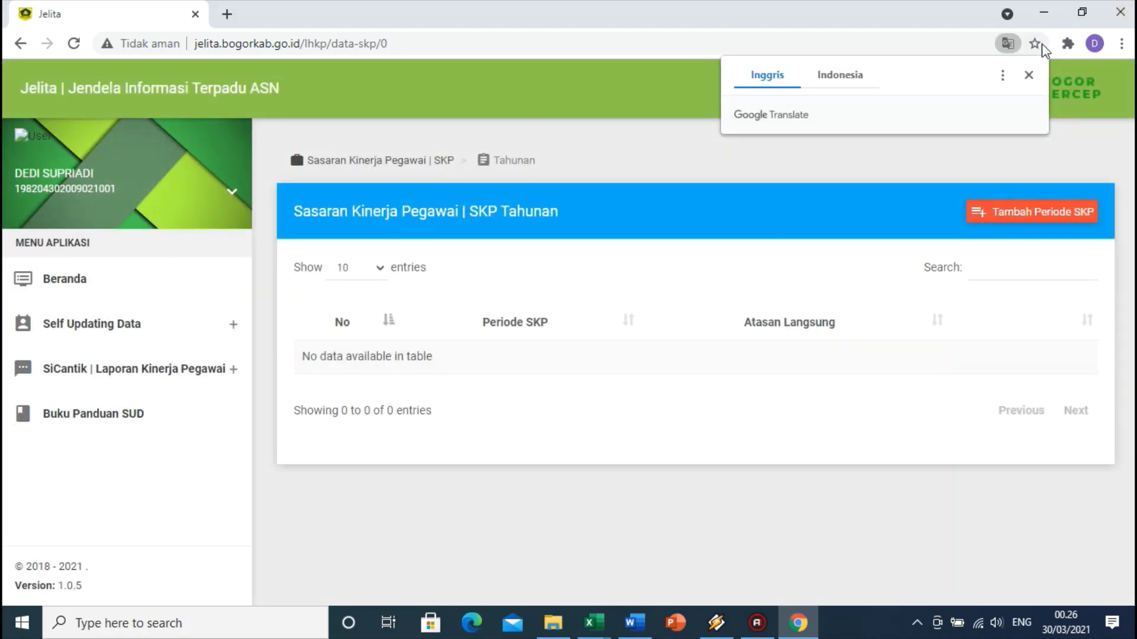
pyautogui.click(1028, 76)
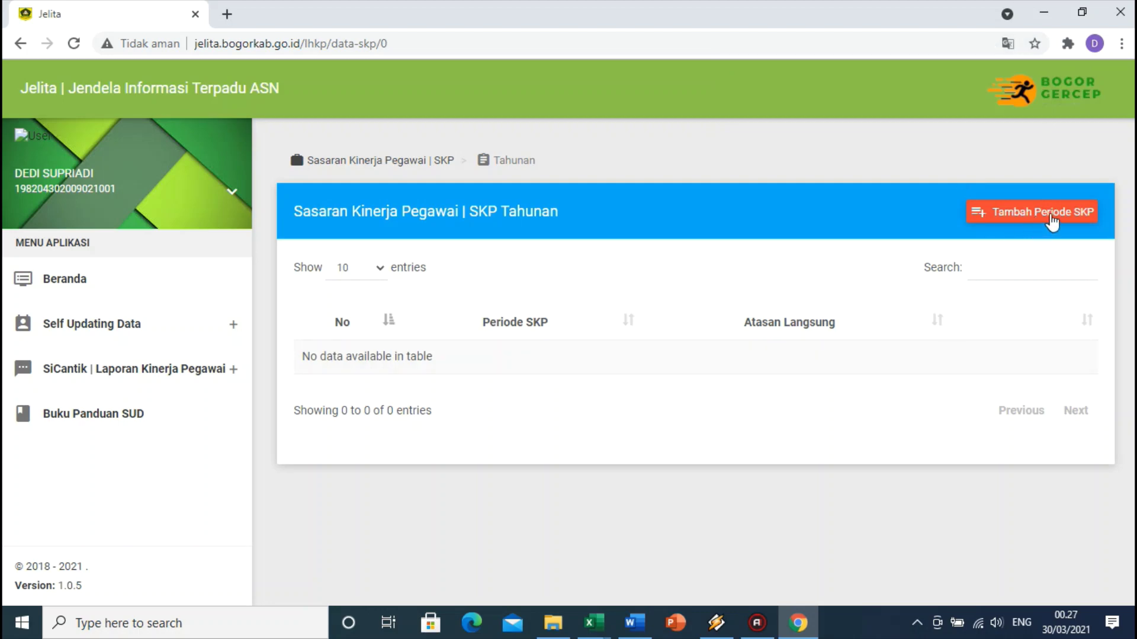
# Add an SKP period from 04-01-2021 to 31-12-2021 and confirm saving it
pyautogui.click(1008, 217)
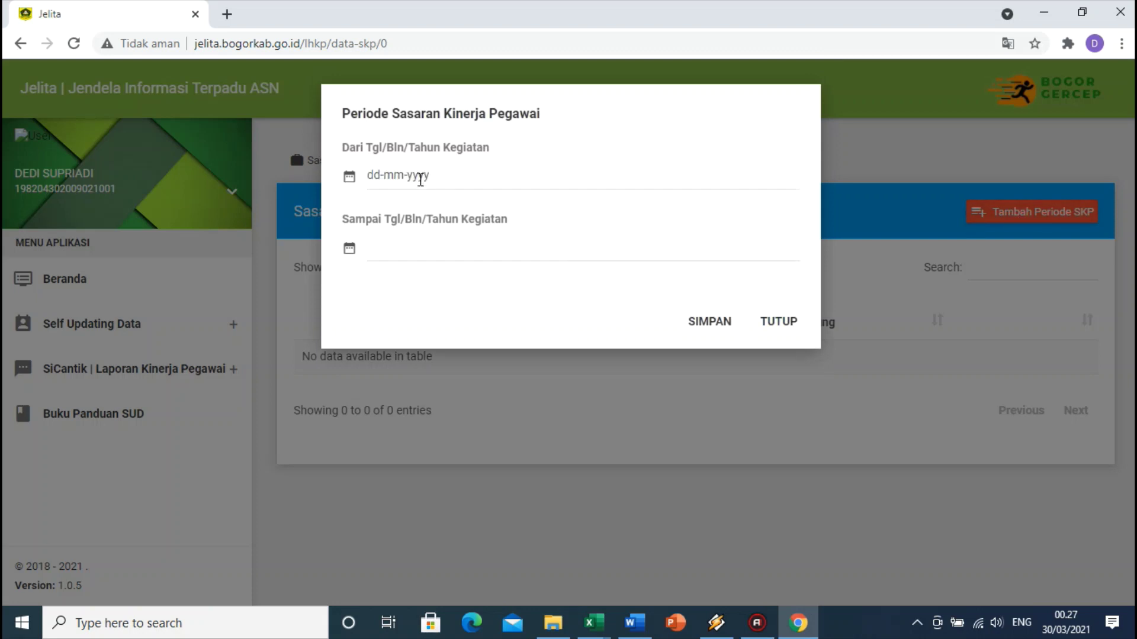
pyautogui.write('04-0')
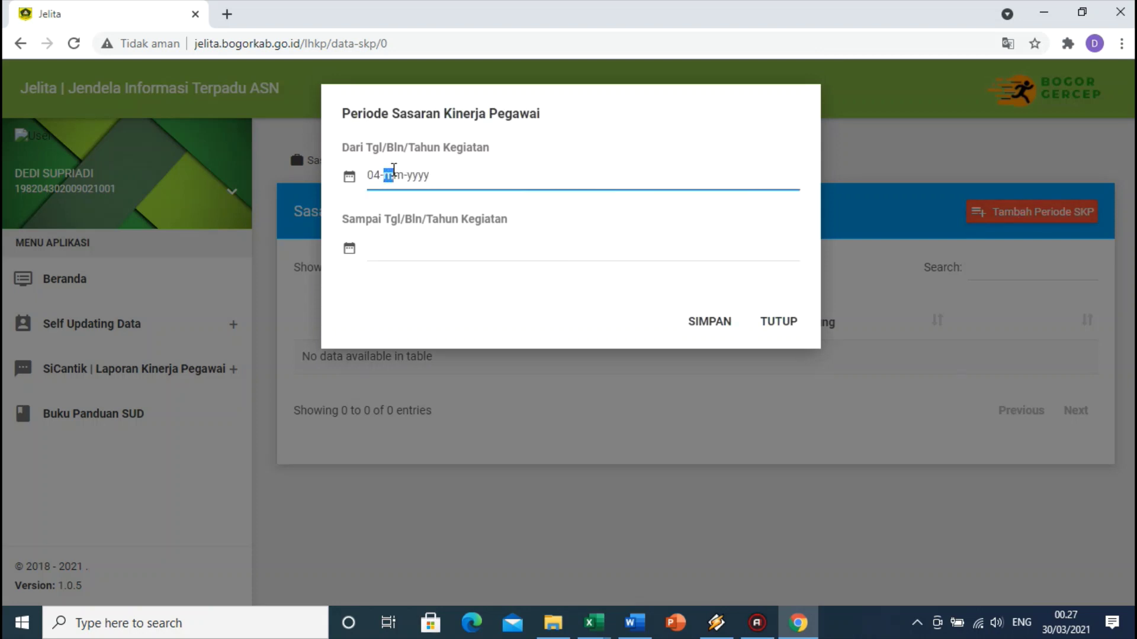
pyautogui.write('1-2021')
pyautogui.press('Tab')
pyautogui.write('31-12-')
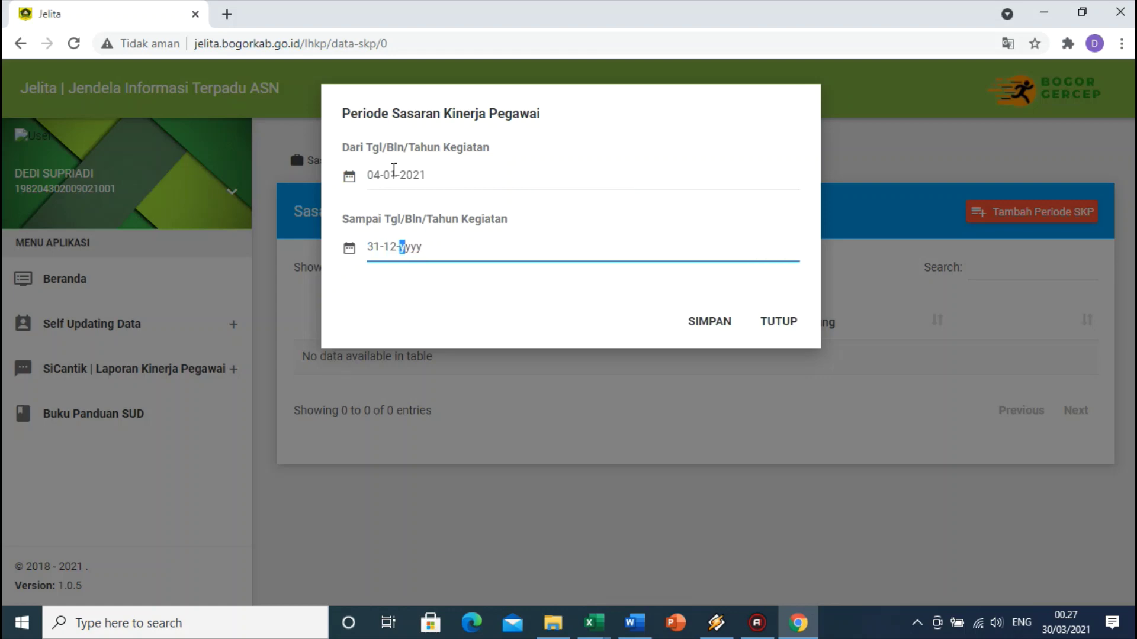
pyautogui.write('2021')
pyautogui.click(703, 321)
pyautogui.click(613, 417)
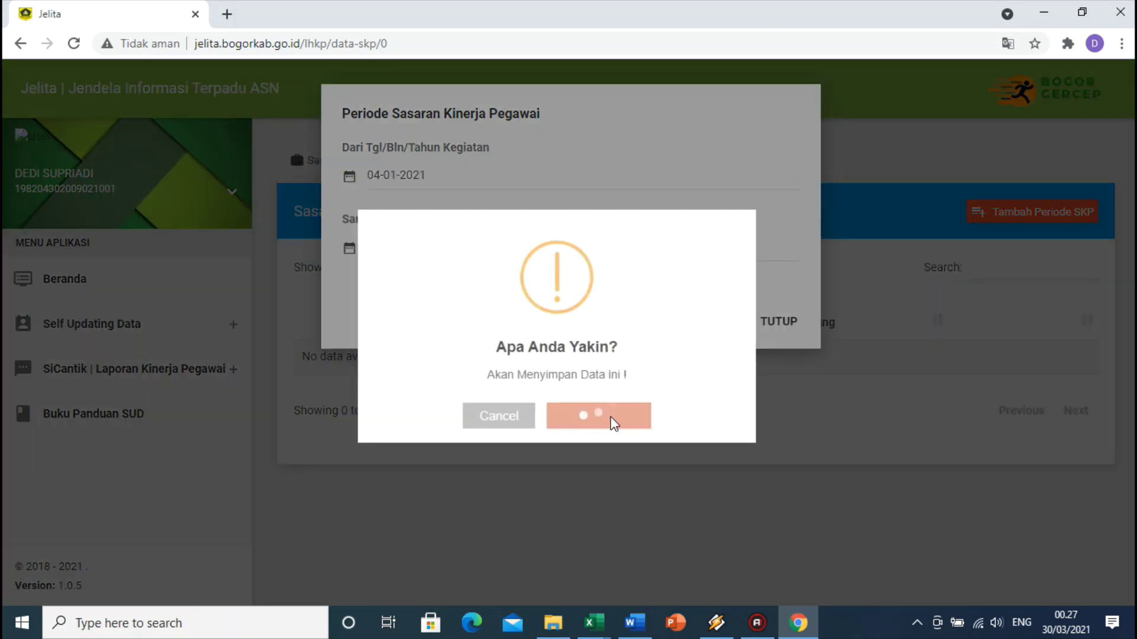
pyautogui.click(556, 414)
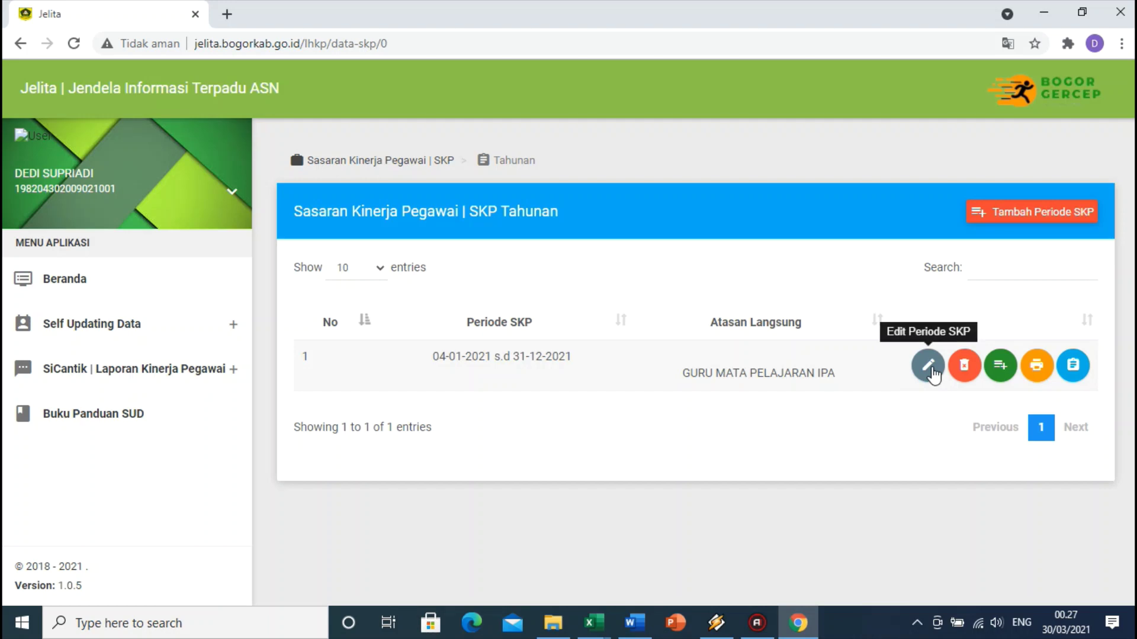
# Open the 2021 SKP period for editing, bring up the SKP Online workbook in Excel, and close the Registrasi dan Akun LHKP workbook
pyautogui.click(928, 364)
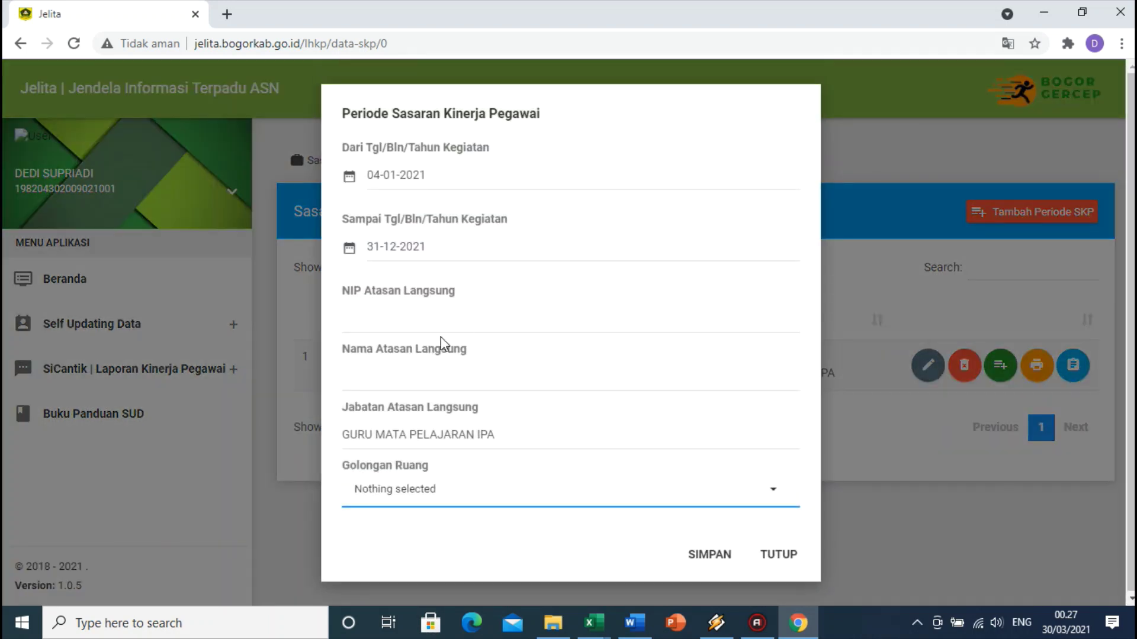
pyautogui.click(419, 320)
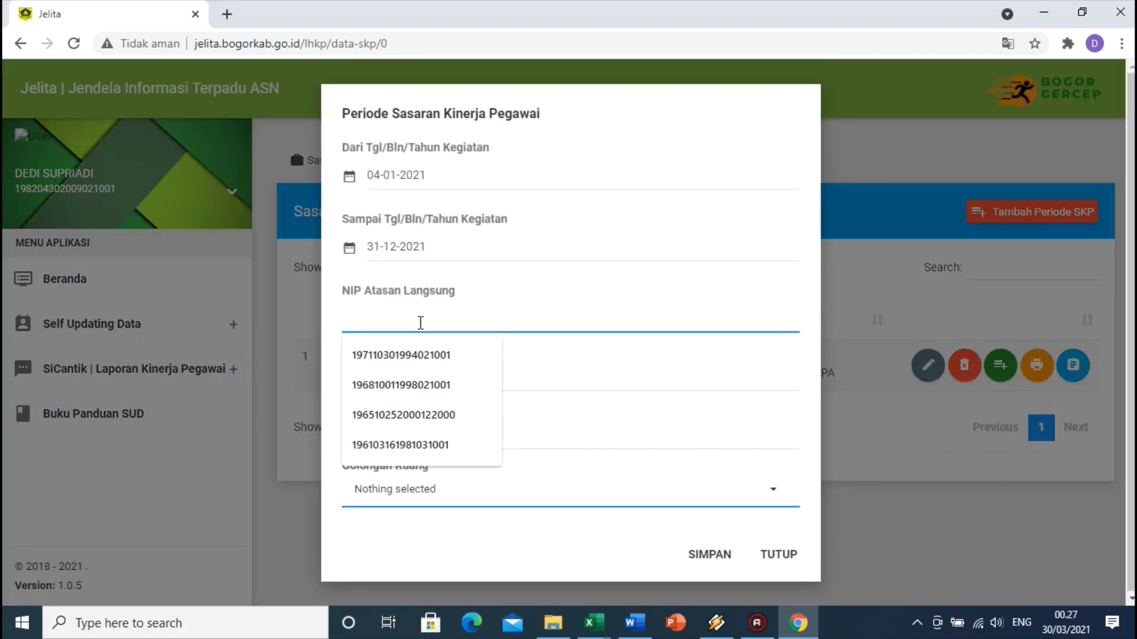
pyautogui.click(592, 622)
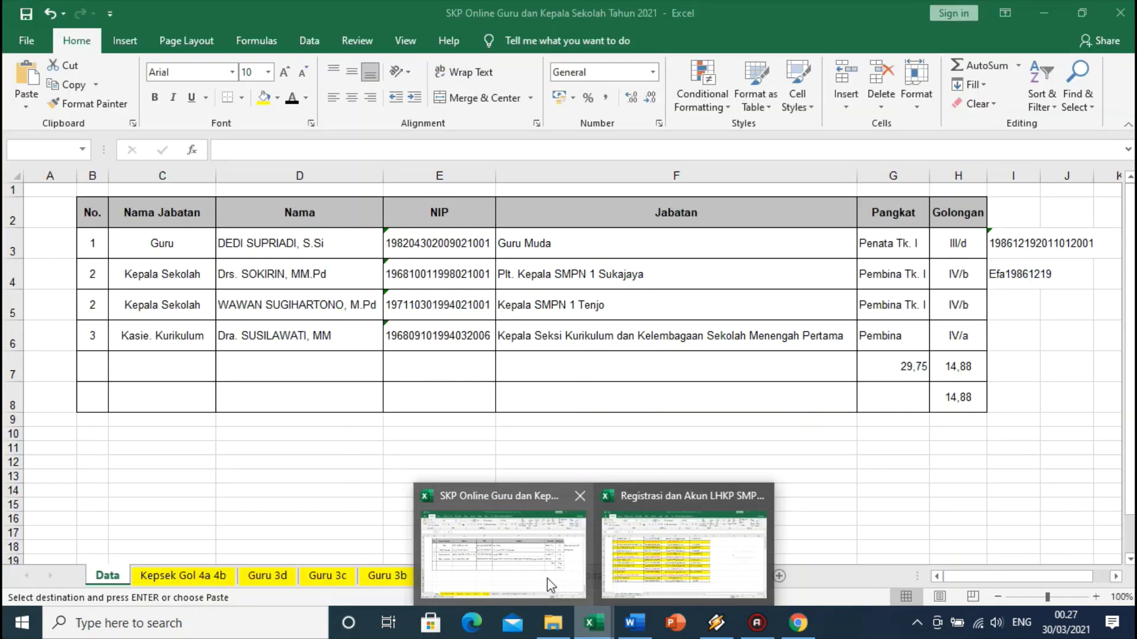
pyautogui.click(547, 578)
pyautogui.moveTo(592, 623)
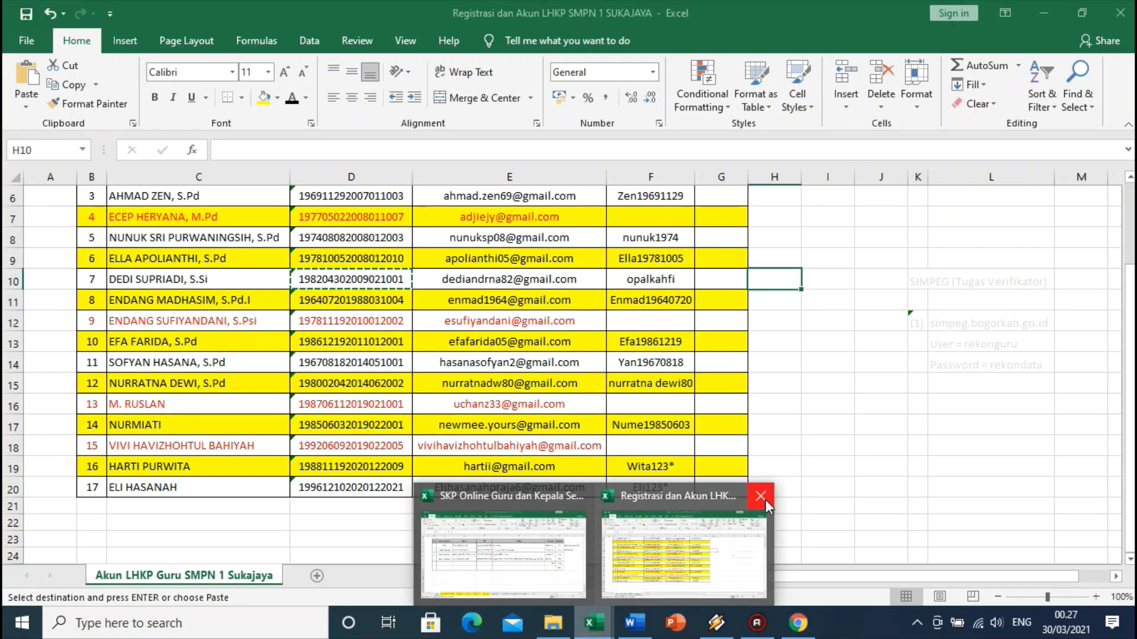
pyautogui.click(765, 500)
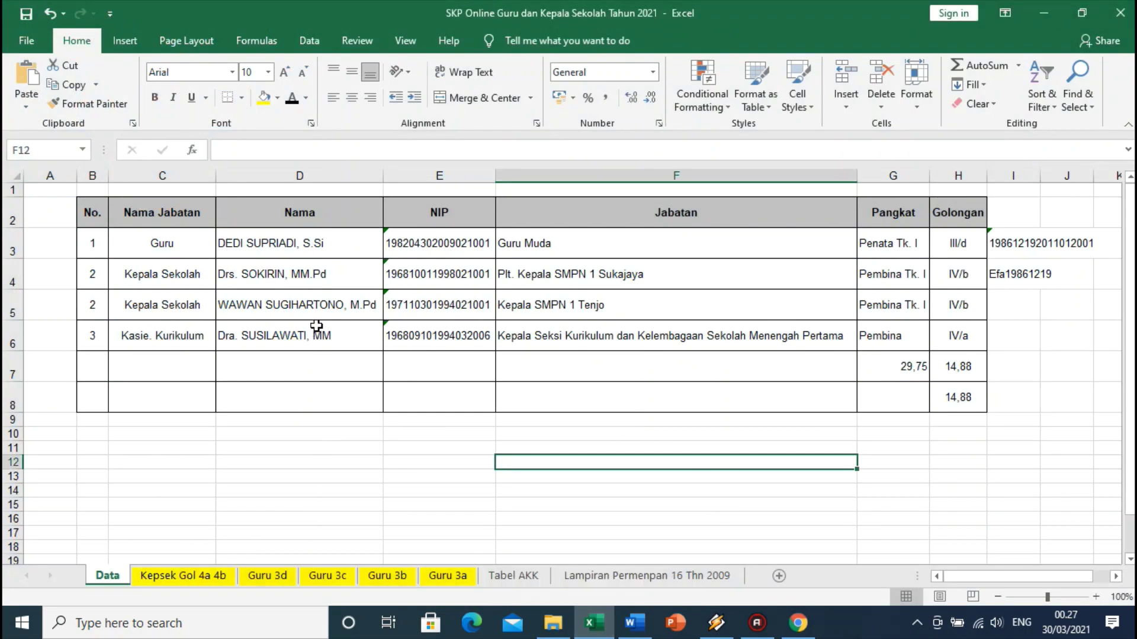
# Copy the SMPN 1 Sukajaya principal's NIP from the Data sheet into the NIP Atasan Langsung field in Chrome
pyautogui.click(439, 274)
pyautogui.hotkey('ctrl', 'c')
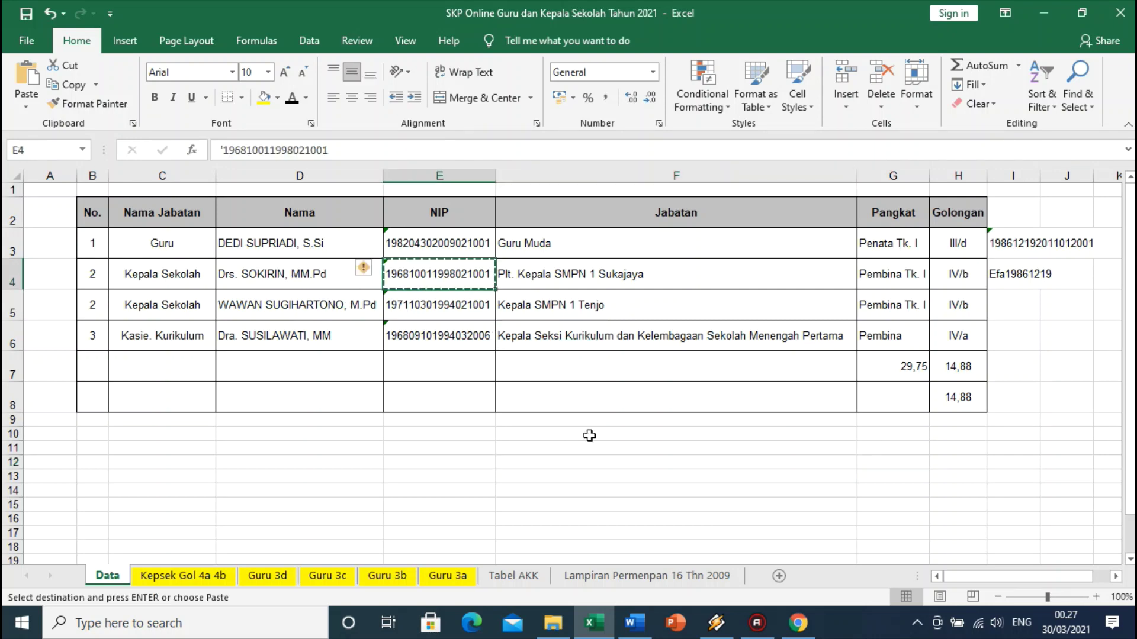
pyautogui.click(798, 623)
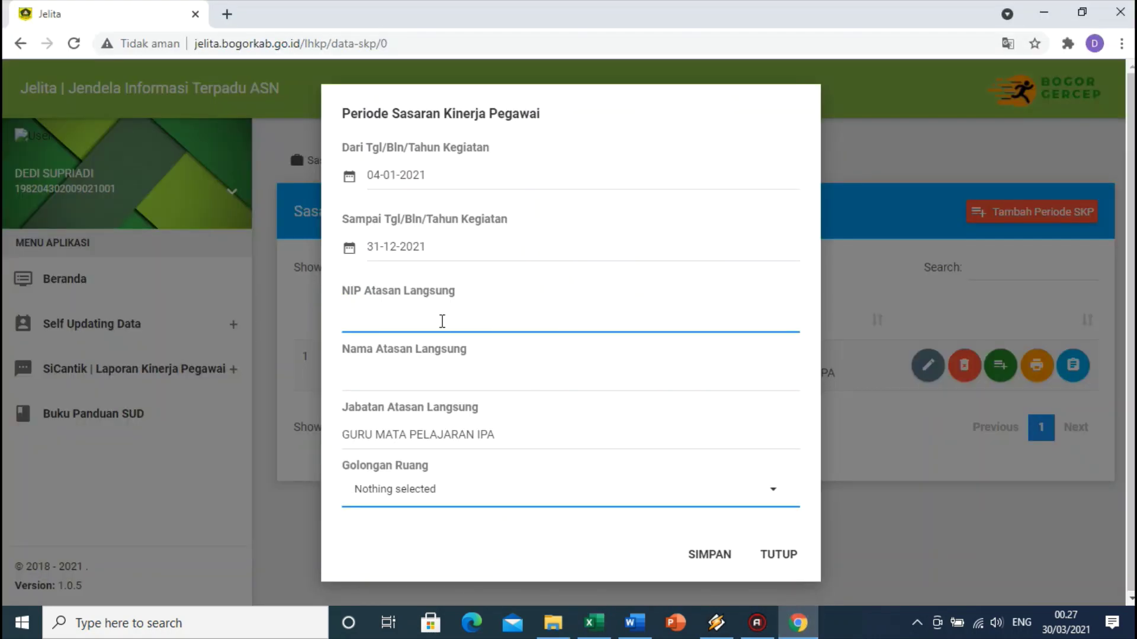
pyautogui.click(442, 321)
pyautogui.hotkey('ctrl', 'v')
# Fill in the direct supervisor's full name and set Jabatan Atasan Langsung to Plt. Kepala SMPN 1 Sukajaya
pyautogui.click(452, 379)
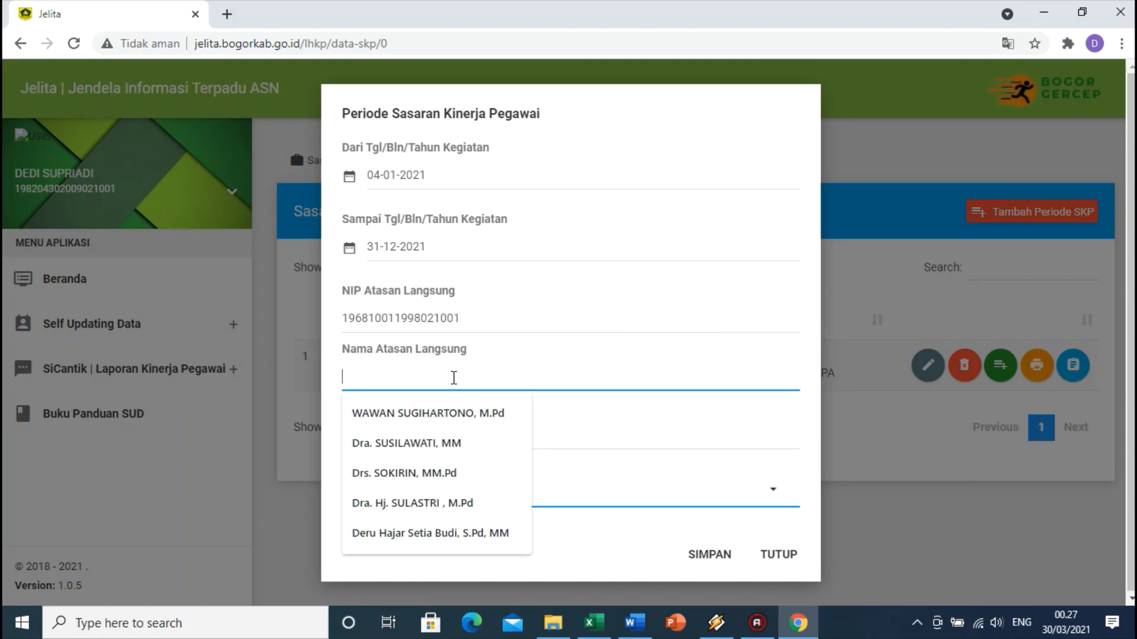
pyautogui.click(444, 472)
pyautogui.moveTo(519, 435); pyautogui.dragTo(329, 374)
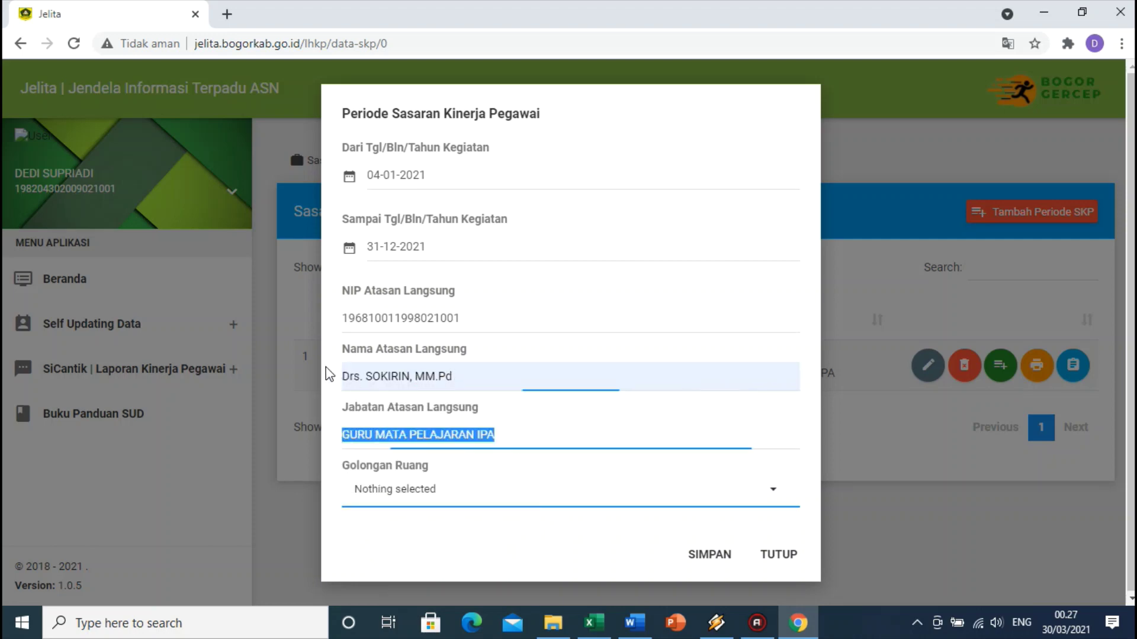
pyautogui.write('Plt. Kepala SMPN 1 Sukajaya')
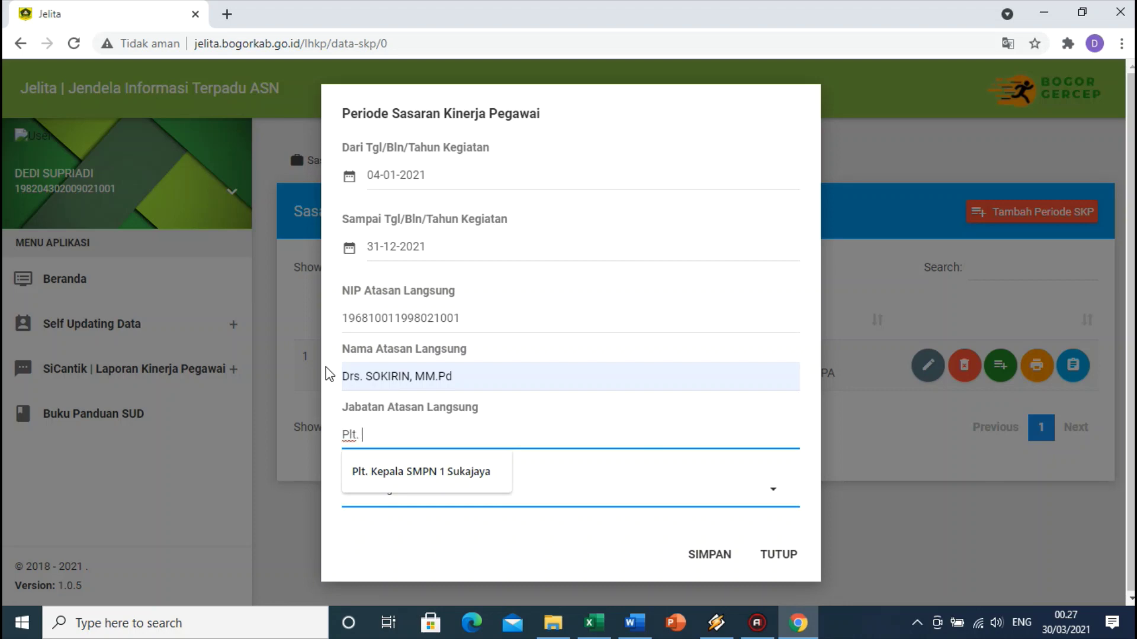
pyautogui.click(403, 472)
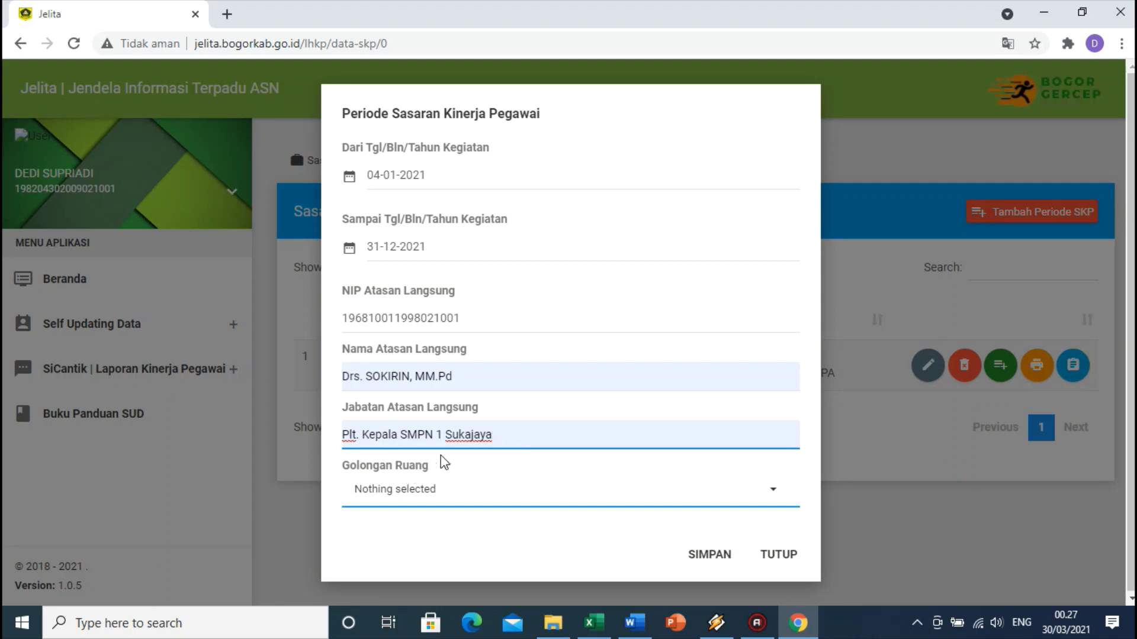
# Set Golongan Ruang to IV/b and save the edited SKP period, acknowledging the confirmation
pyautogui.click(463, 497)
pyautogui.scroll(-3, 421, 349)
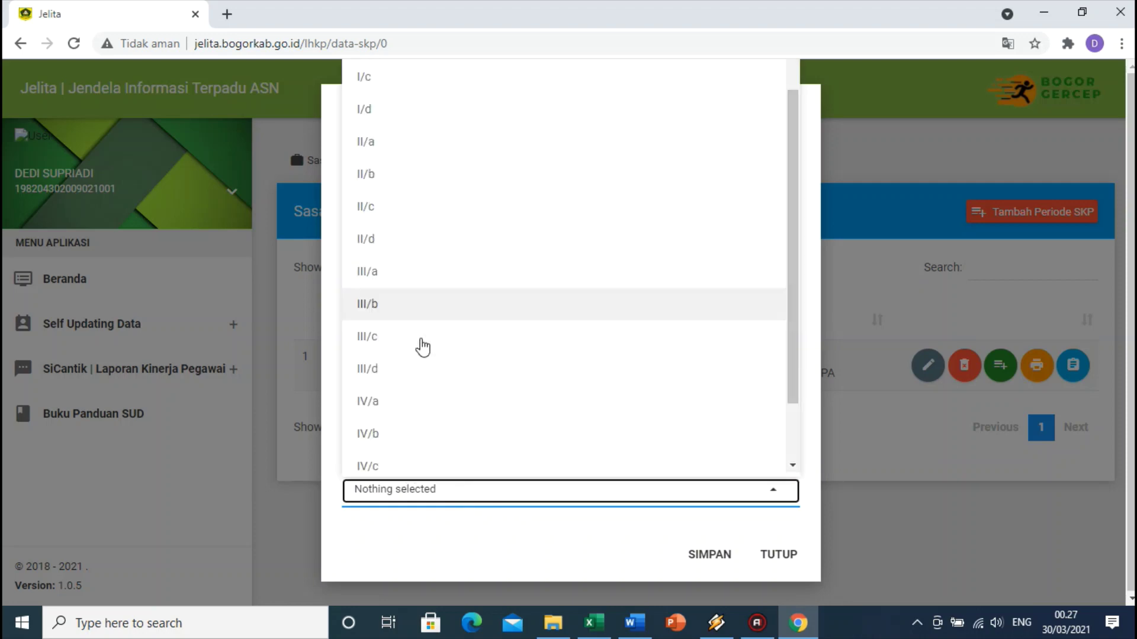
pyautogui.click(384, 368)
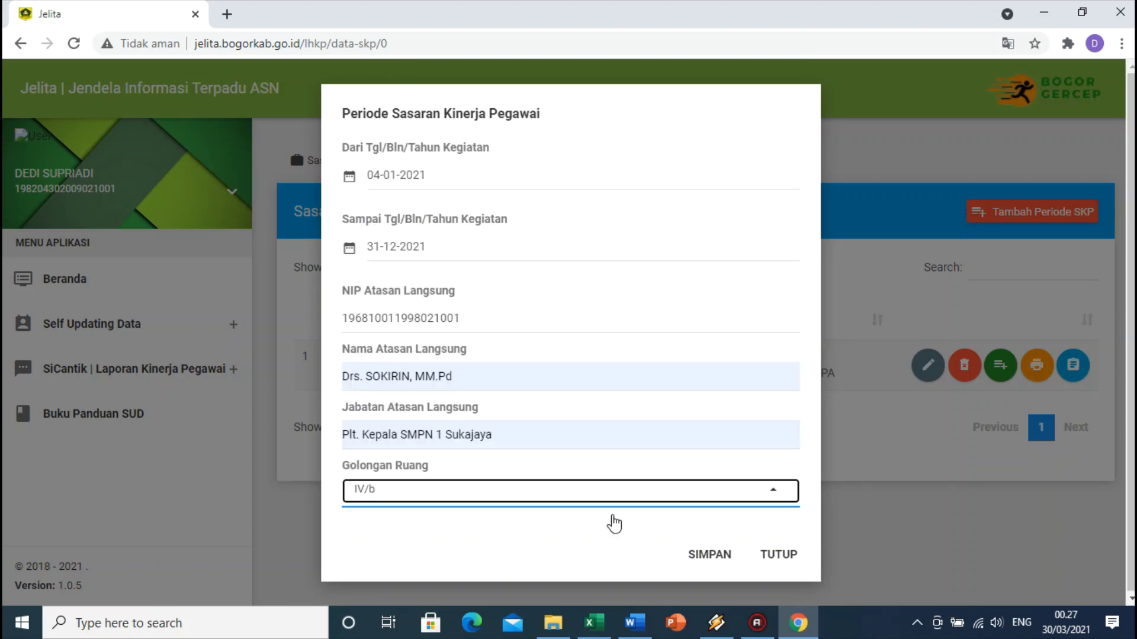
pyautogui.click(710, 563)
pyautogui.click(605, 411)
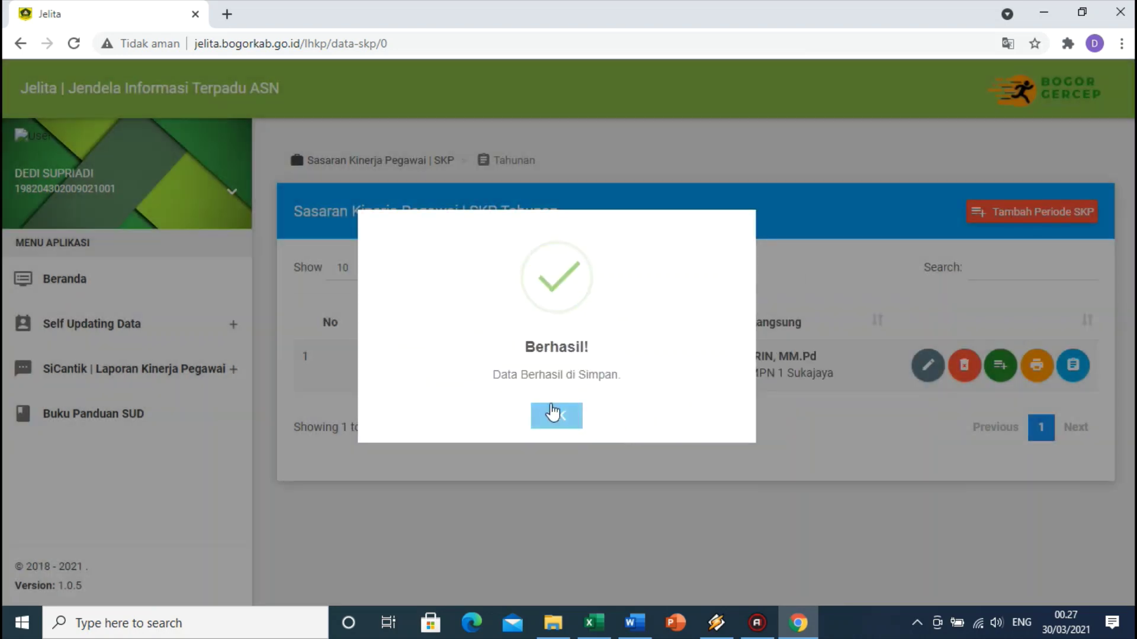
pyautogui.click(556, 414)
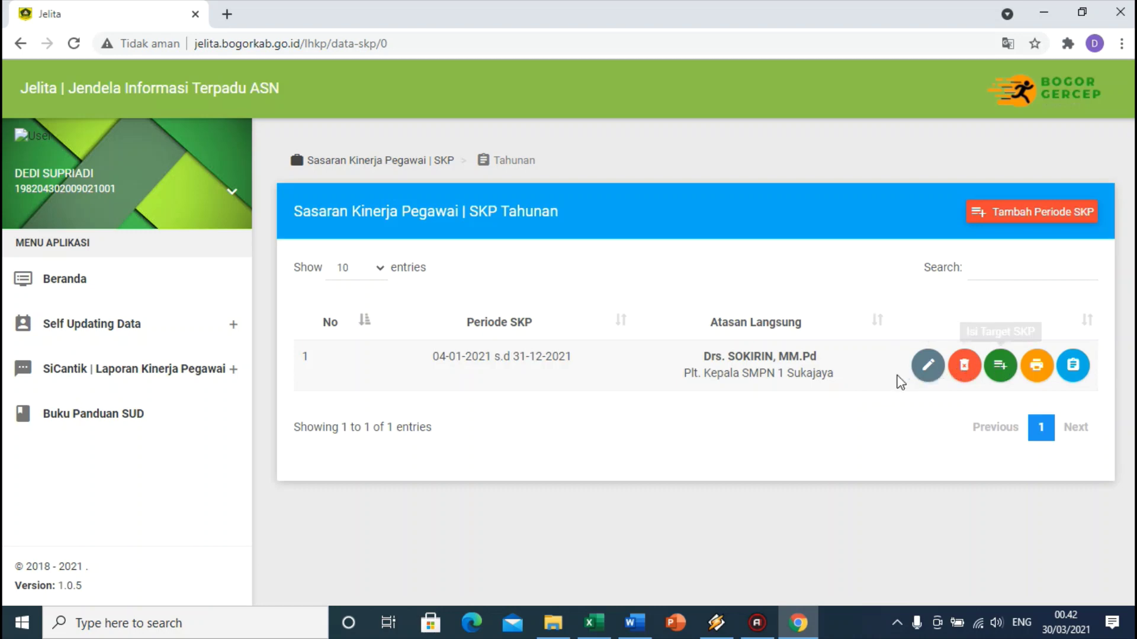
# Open the targets of the 2021 SKP period and start a new SKP target, looking over the entry form's fields
pyautogui.click(1000, 366)
pyautogui.scroll(-3, 914, 472)
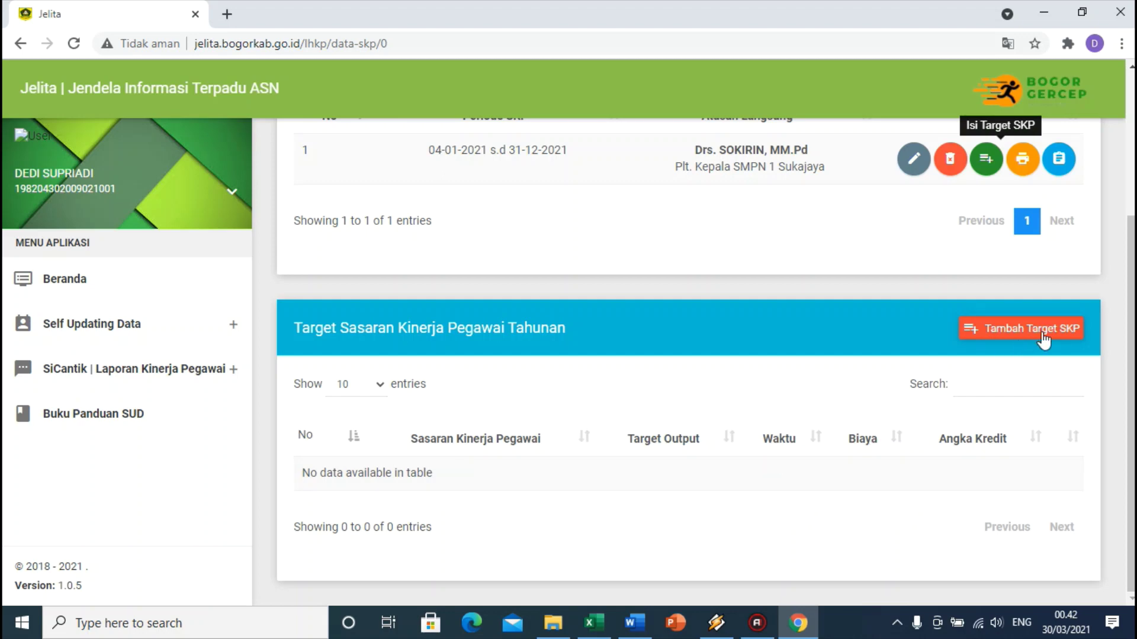
pyautogui.click(1010, 333)
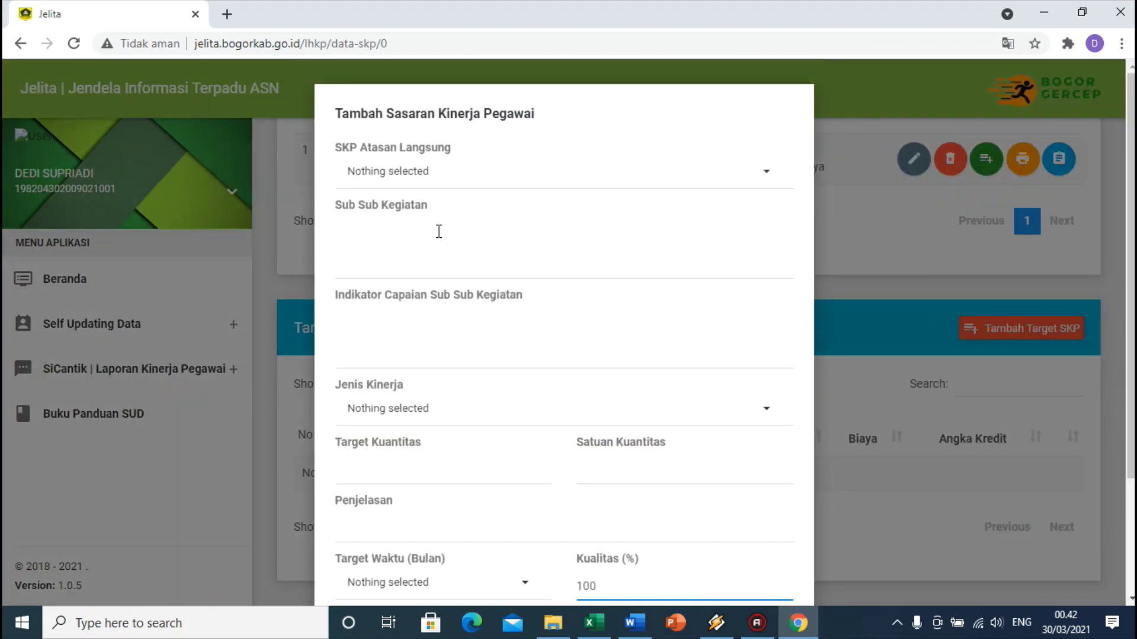
pyautogui.scroll(-2, 439, 231)
pyautogui.scroll(2, 439, 227)
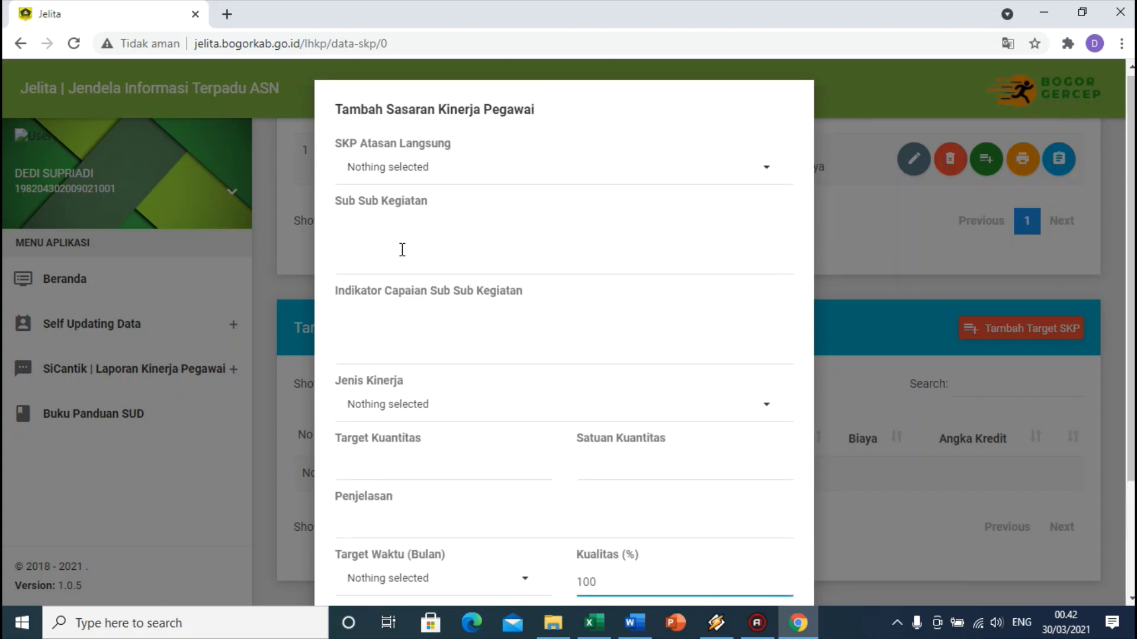
pyautogui.scroll(-1, 415, 230)
pyautogui.scroll(1, 415, 230)
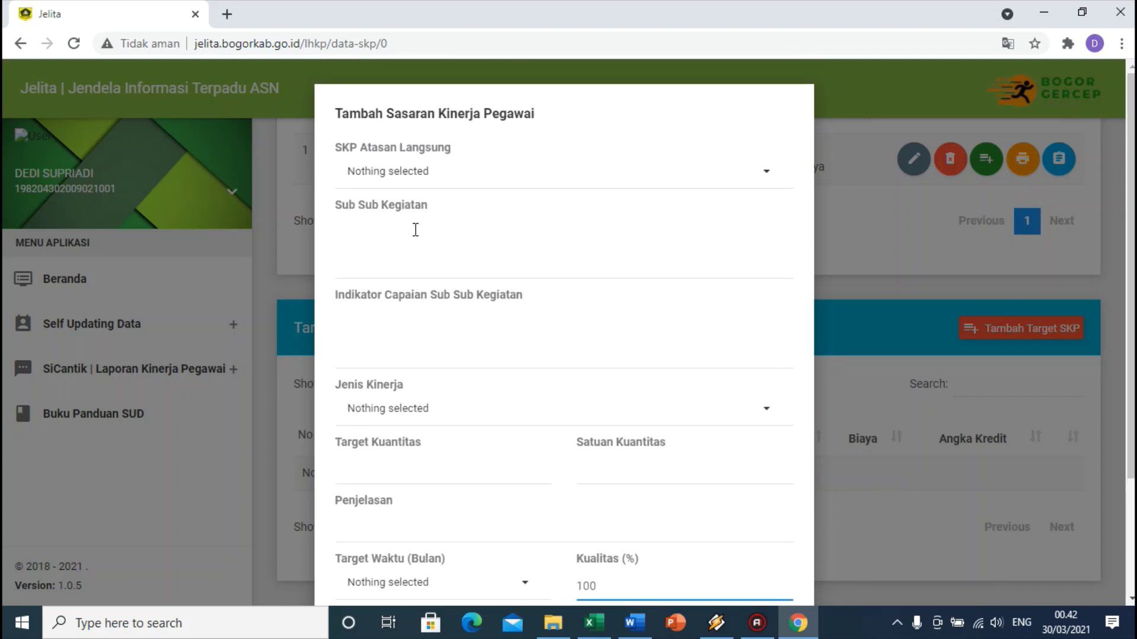
pyautogui.scroll(-1, 416, 230)
pyautogui.scroll(1, 415, 230)
# Switch to the SKP Online workbook in Excel and save it
pyautogui.click(594, 623)
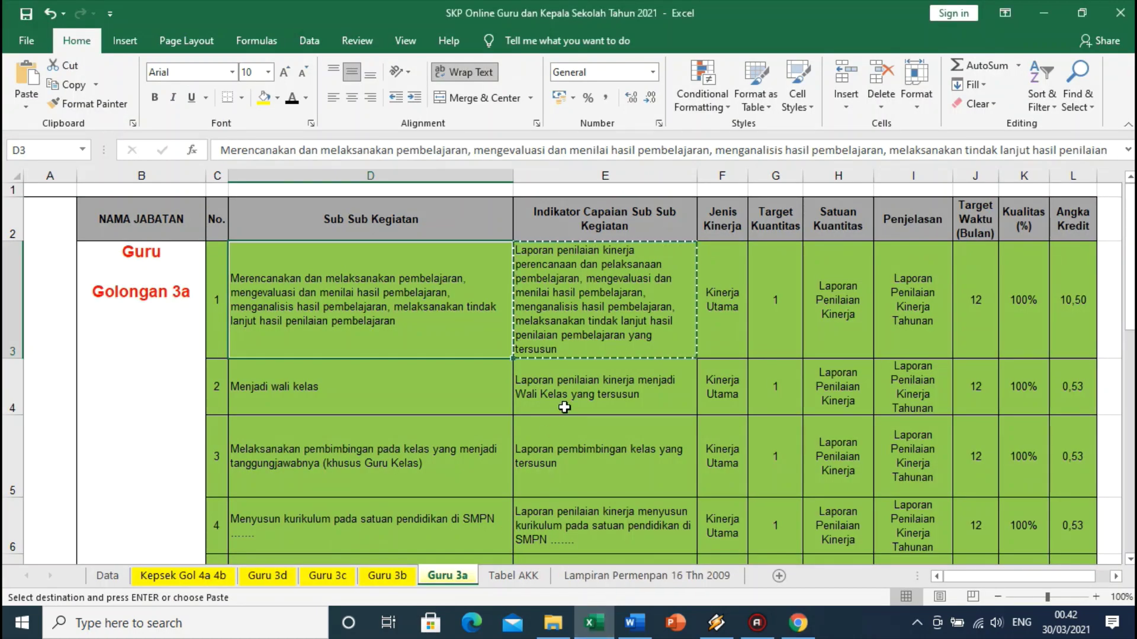
pyautogui.click(598, 387)
pyautogui.click(26, 13)
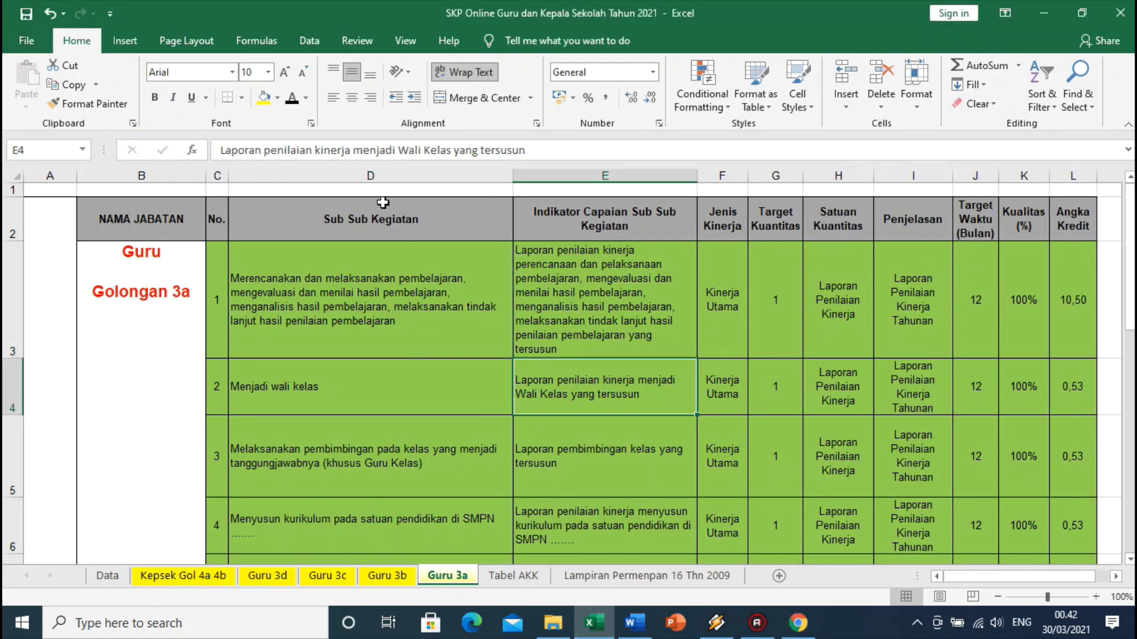
# Compare the Guru 3a sheet's column headings with the target form's fields and review the listed activity rows
pyautogui.moveTo(370, 216); pyautogui.dragTo(1047, 235)
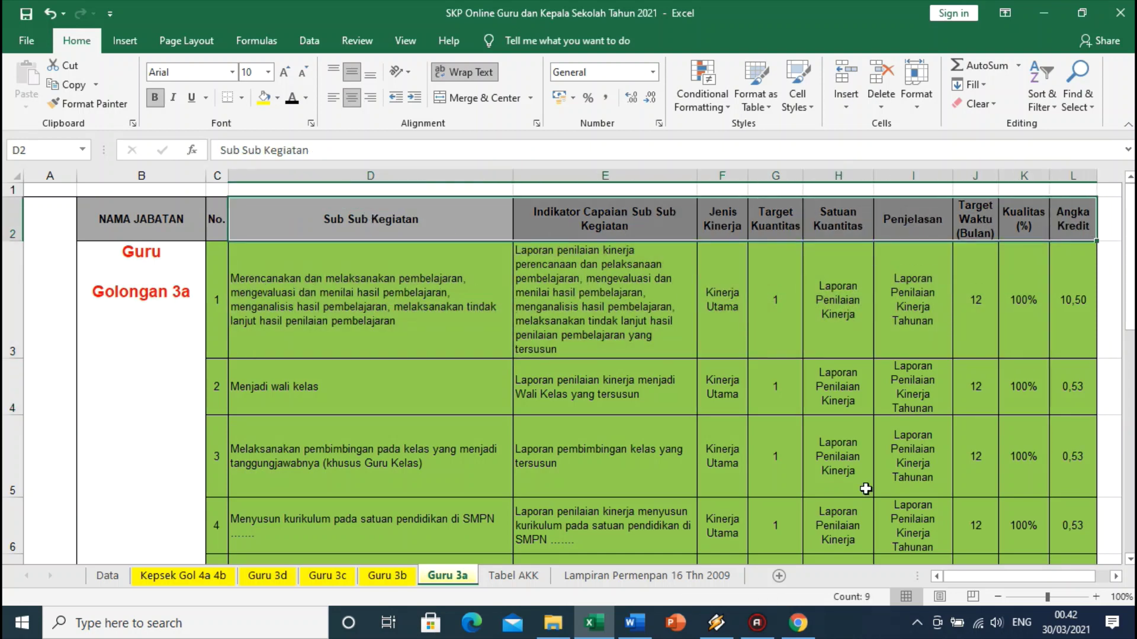
pyautogui.click(798, 623)
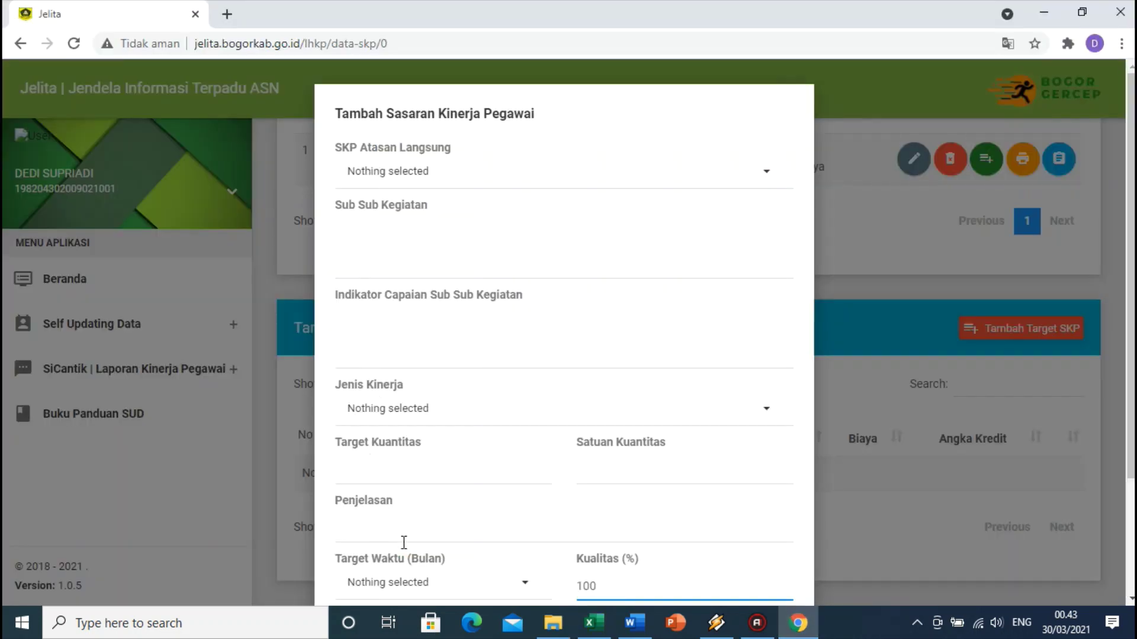
pyautogui.click(594, 623)
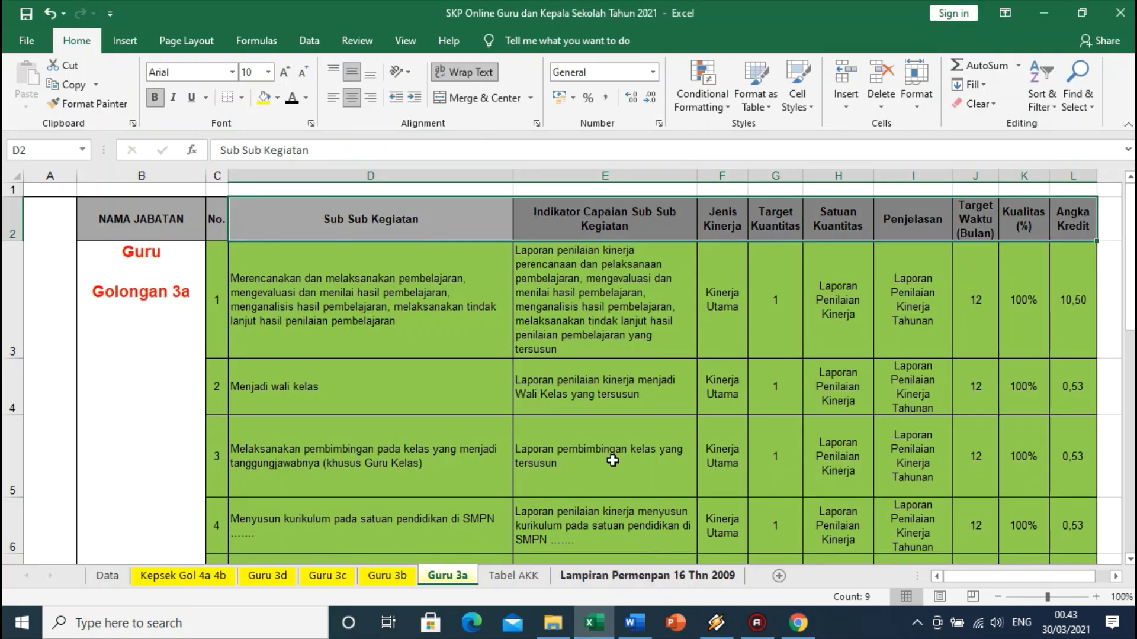
pyautogui.click(436, 286)
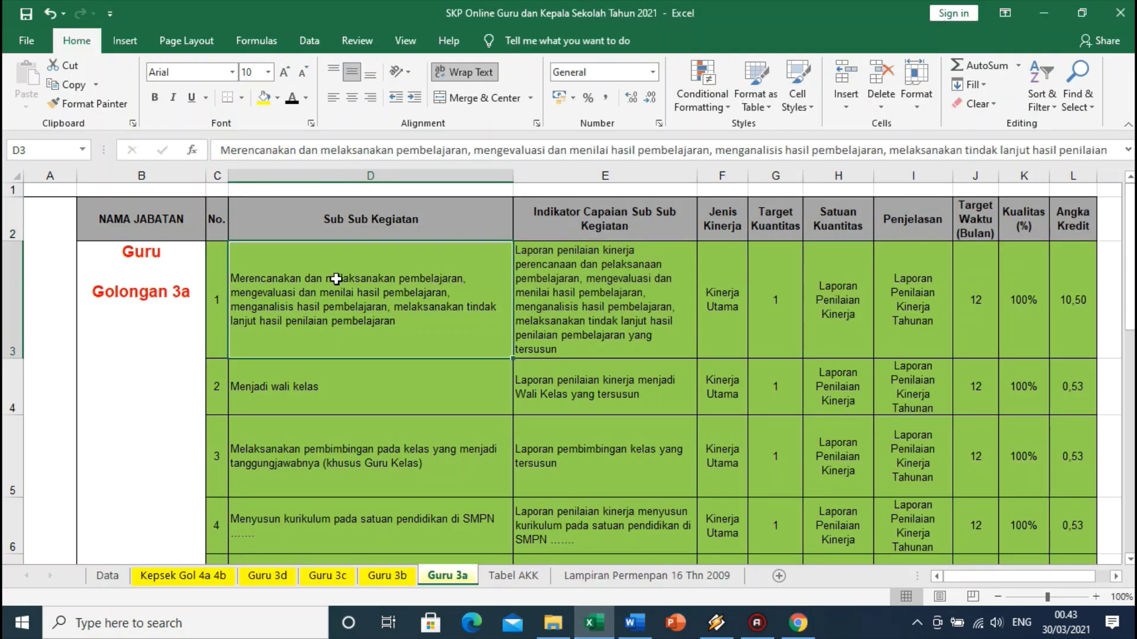
pyautogui.moveTo(338, 275); pyautogui.dragTo(1030, 527)
pyautogui.scroll(-1, 1031, 526)
pyautogui.scroll(1, 987, 482)
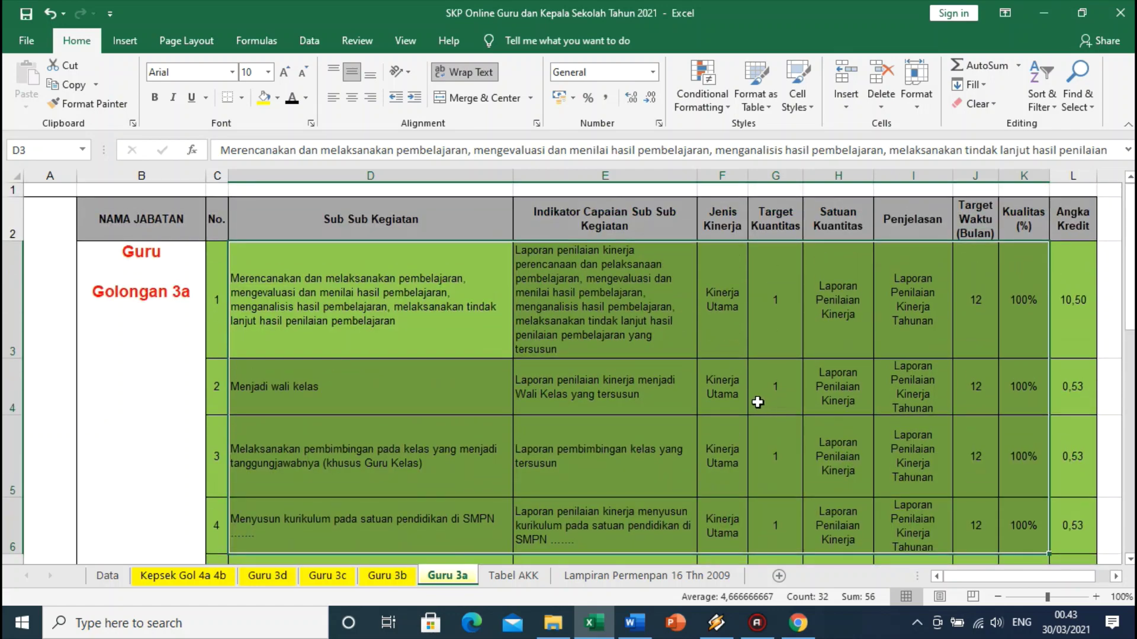
pyautogui.scroll(-3, 1028, 291)
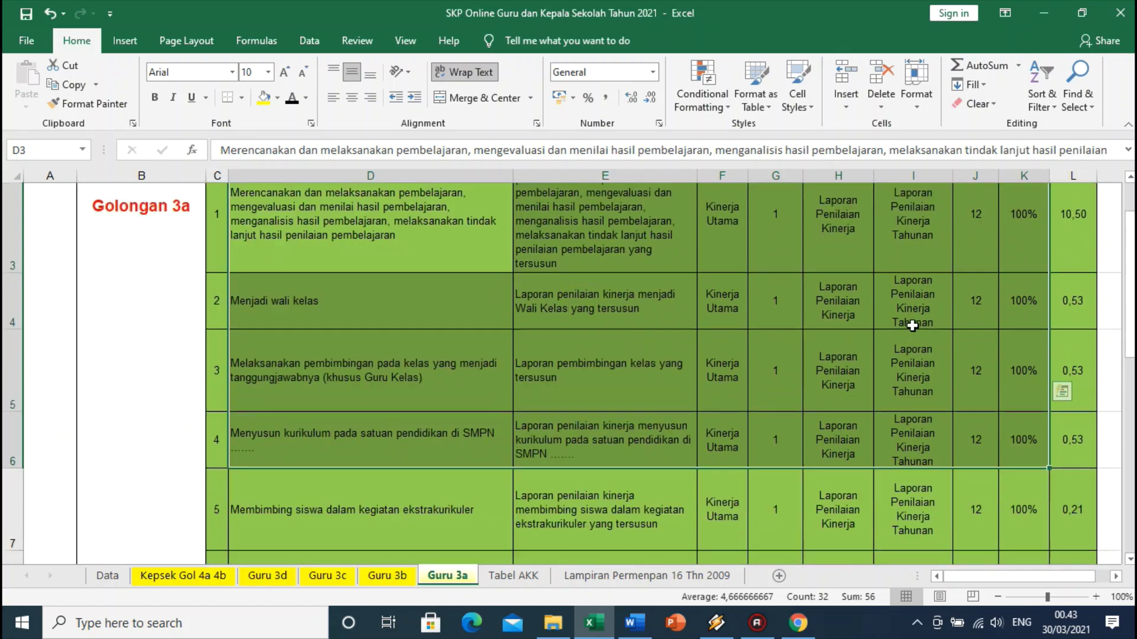
pyautogui.scroll(-2, 538, 323)
pyautogui.scroll(4, 529, 330)
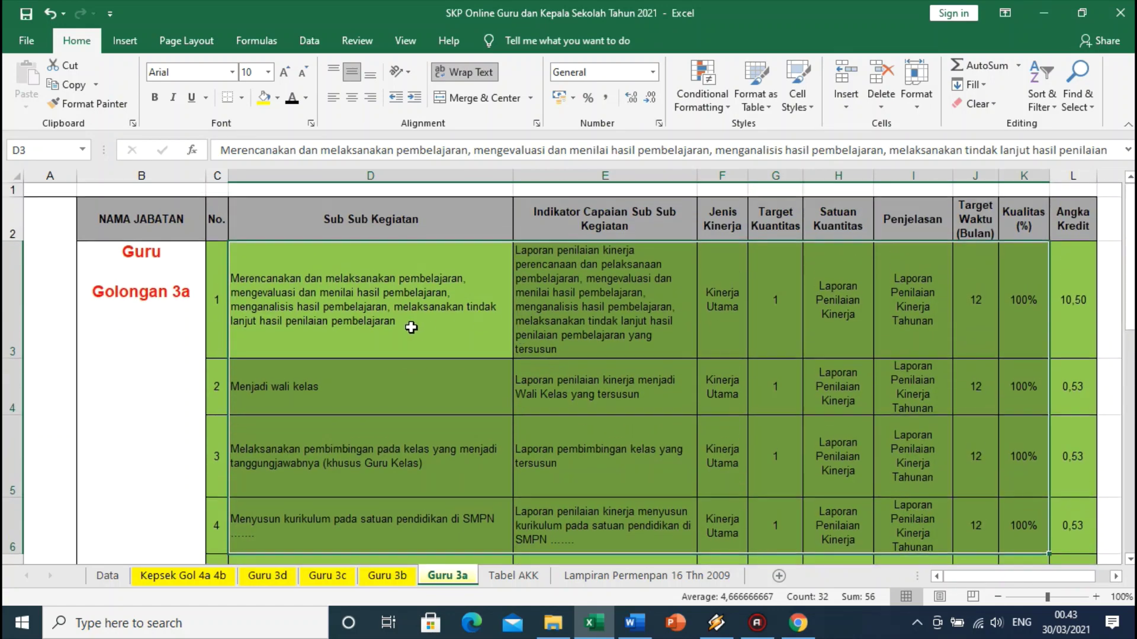
pyautogui.click(375, 289)
# Examine the teaching and additional-duty activities in rows 11 to 15 of Lampiran Permenpan 16 Thn 2009, and return to the Guru 3a sheet
pyautogui.click(646, 575)
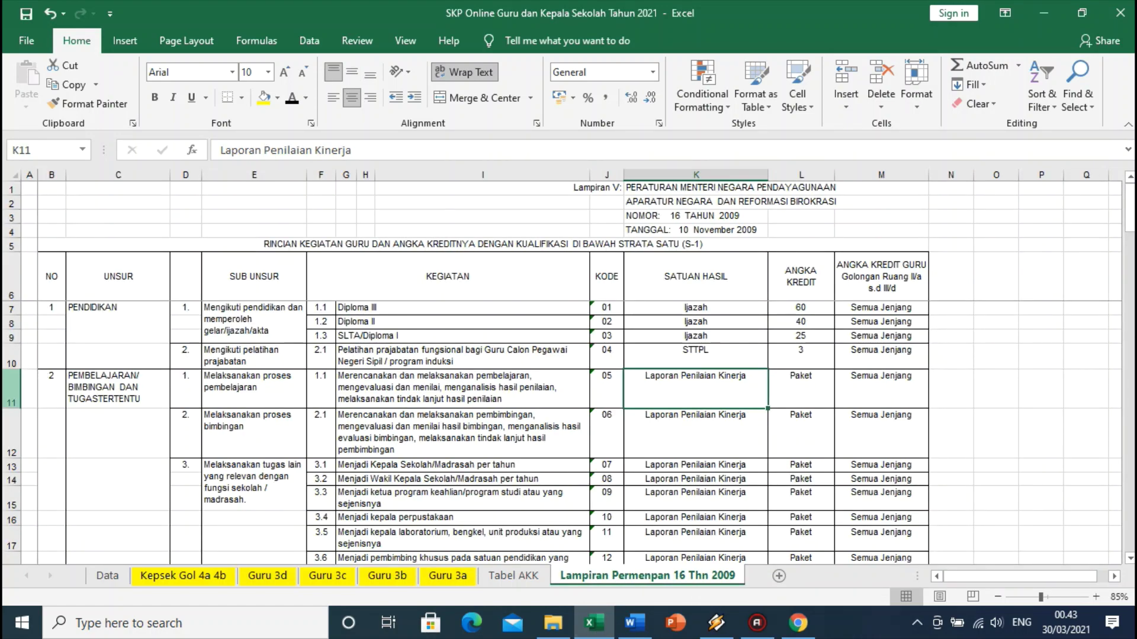
pyautogui.click(5, 390)
pyautogui.moveTo(4, 389); pyautogui.dragTo(7, 501)
pyautogui.scroll(-2, 366, 383)
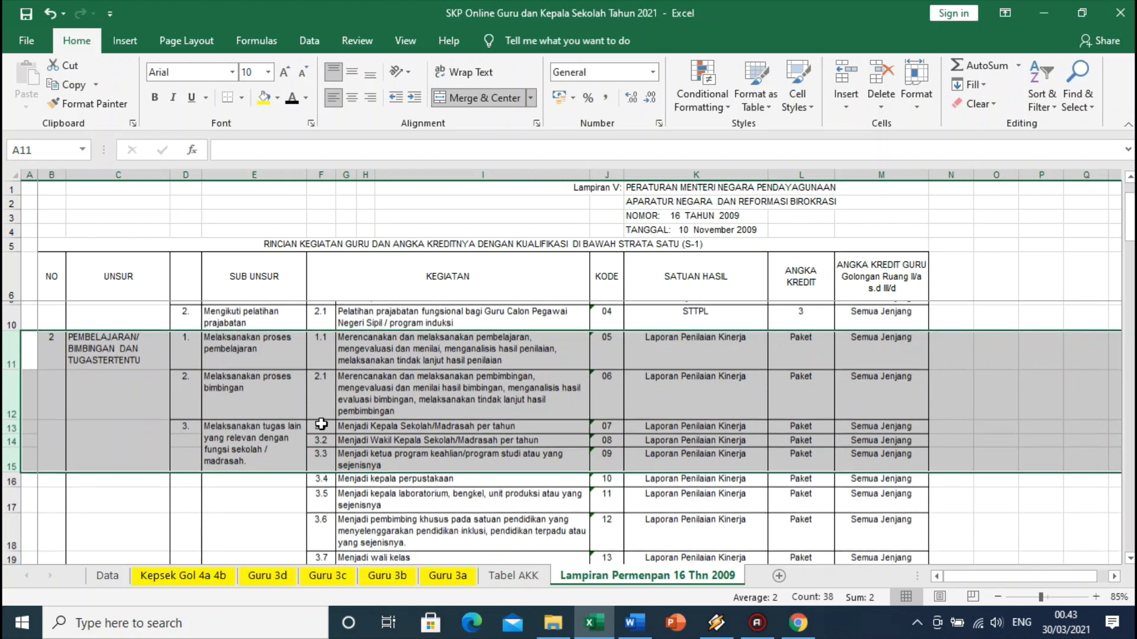
pyautogui.scroll(-1, 366, 383)
pyautogui.scroll(3, 379, 390)
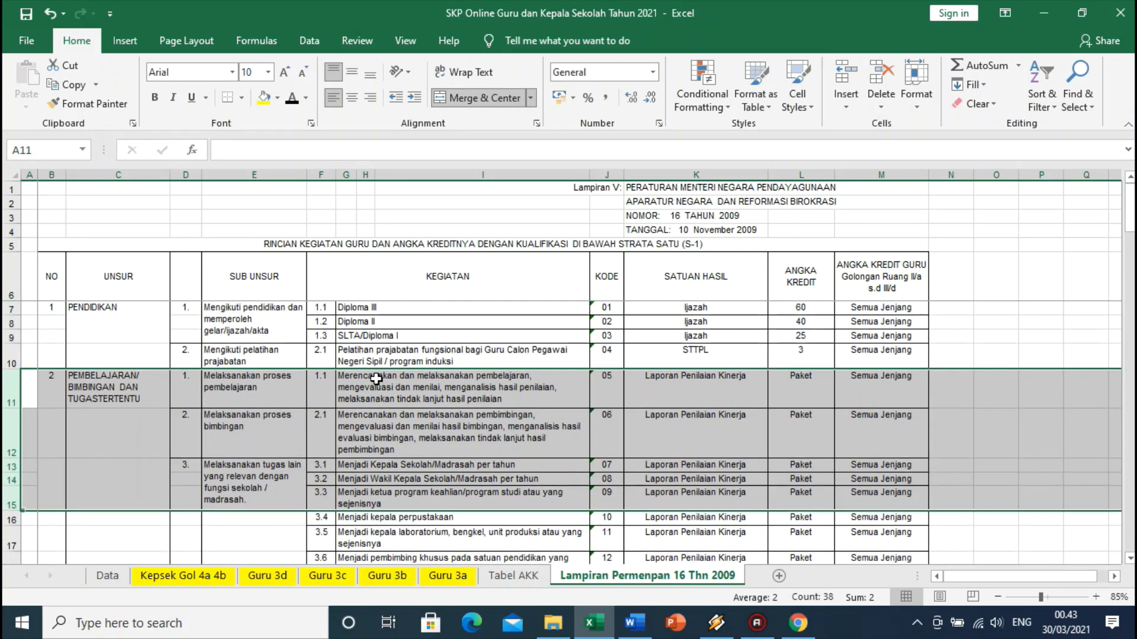
pyautogui.click(385, 398)
pyautogui.click(463, 576)
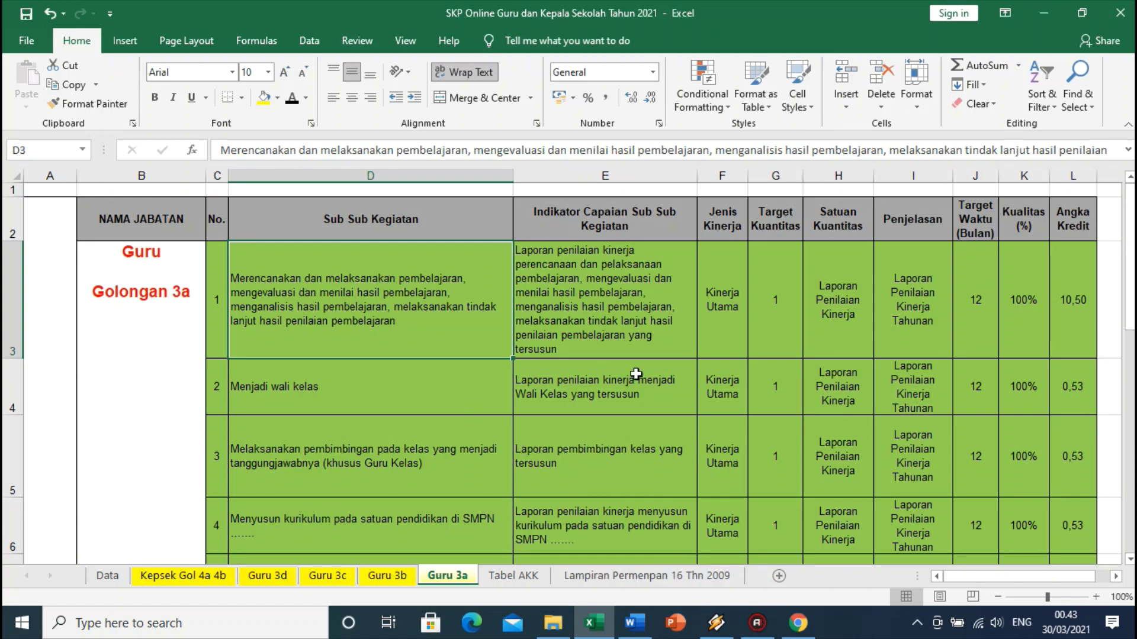
# In the new target form in Chrome, set SKP Atasan Langsung to Tidak Ada Pemangku Jabatan
pyautogui.click(798, 623)
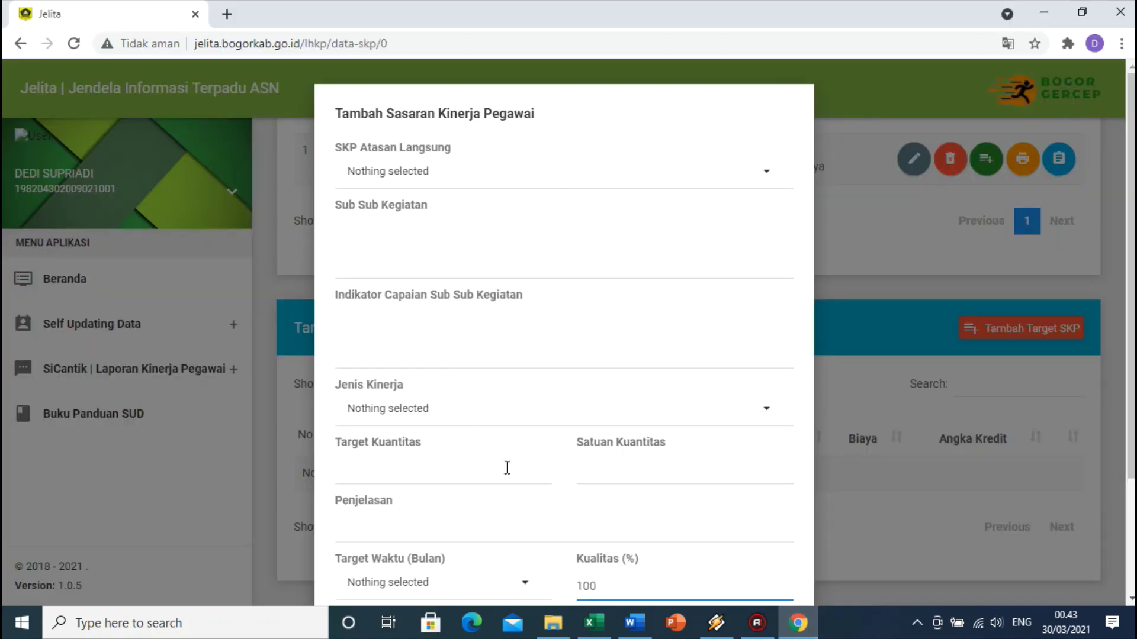
pyautogui.click(594, 623)
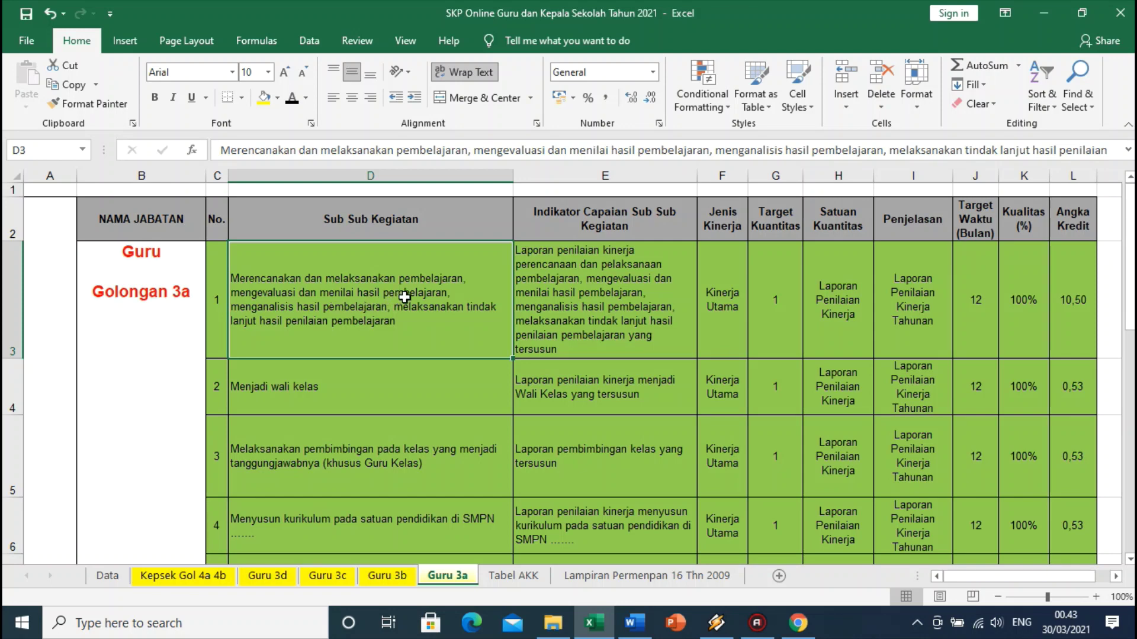
pyautogui.click(798, 623)
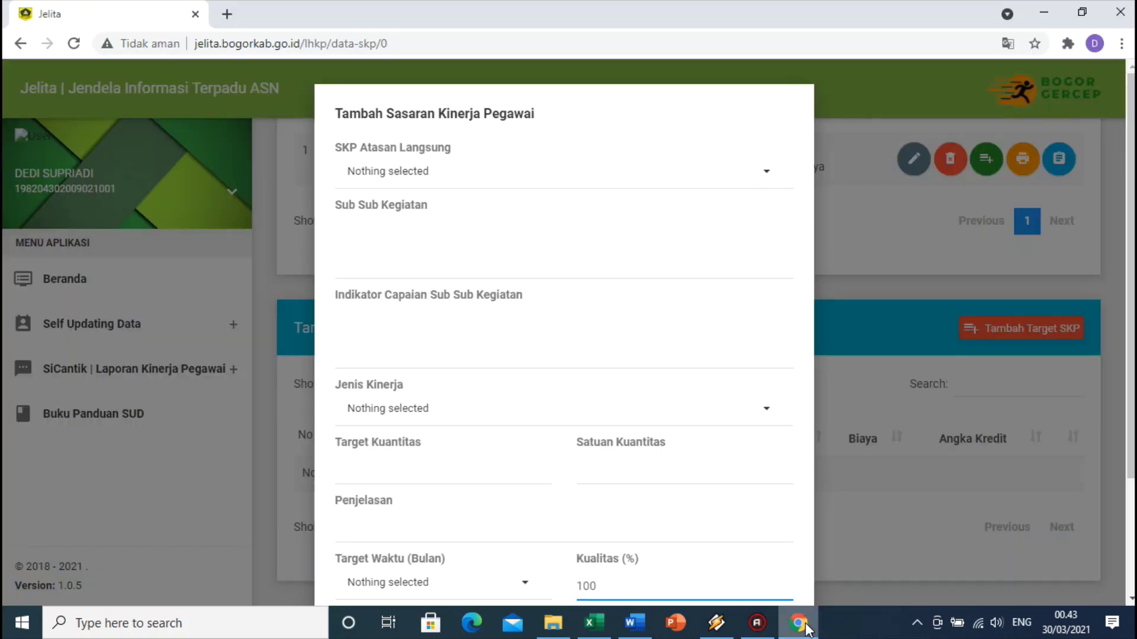
pyautogui.click(405, 173)
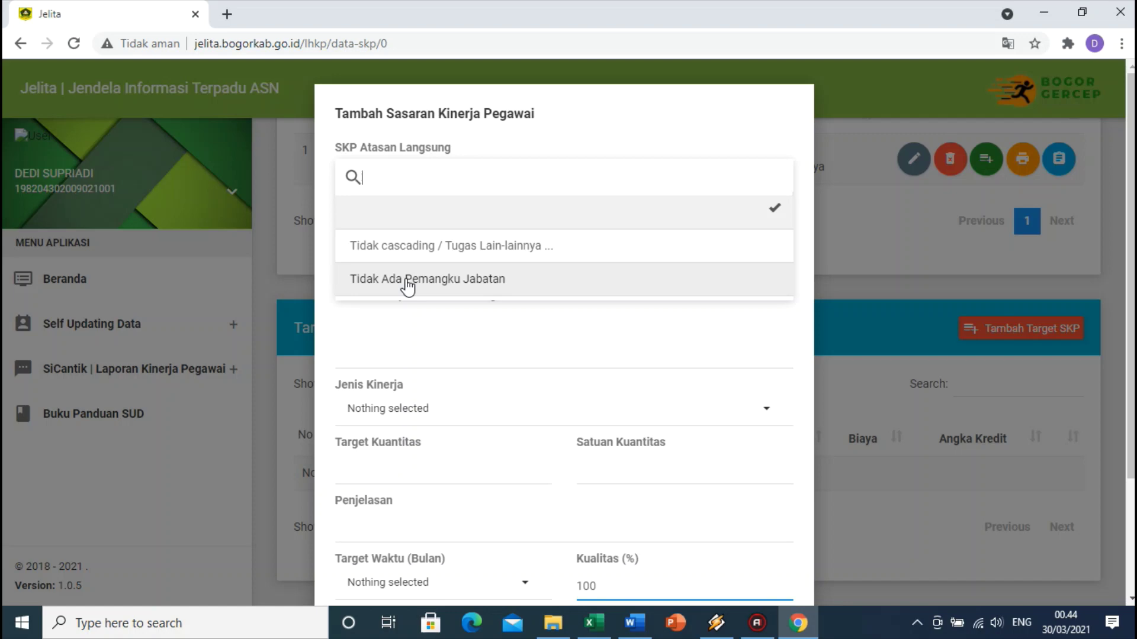
pyautogui.click(440, 281)
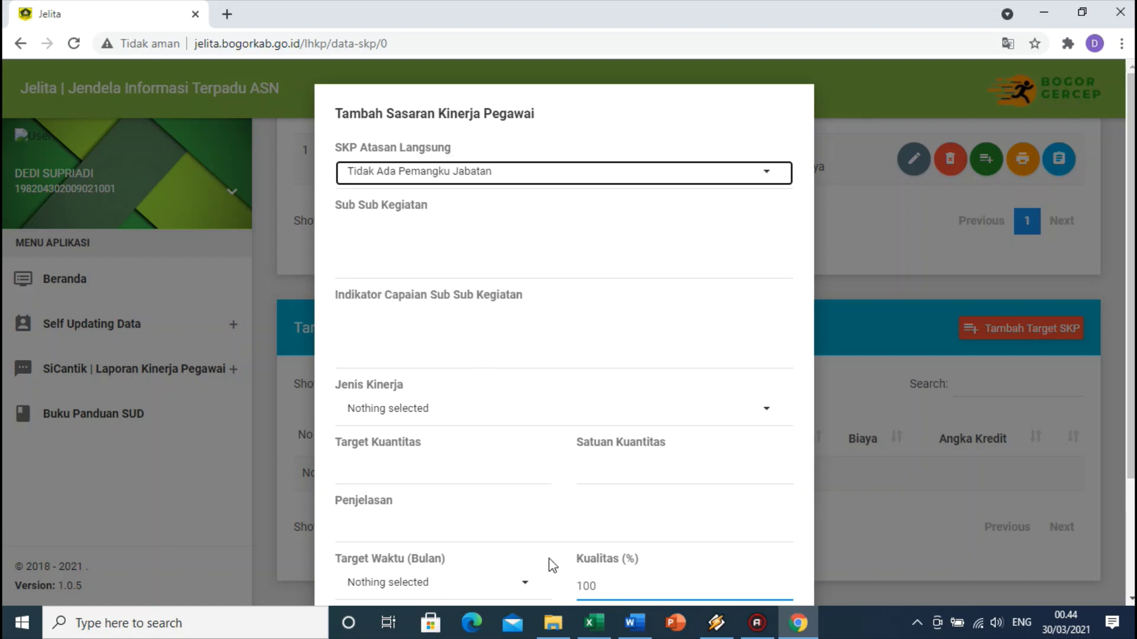
# Copy the first activity's Sub Sub Kegiatan text from the Guru 3a sheet in Excel into the matching field of the target form
pyautogui.click(593, 623)
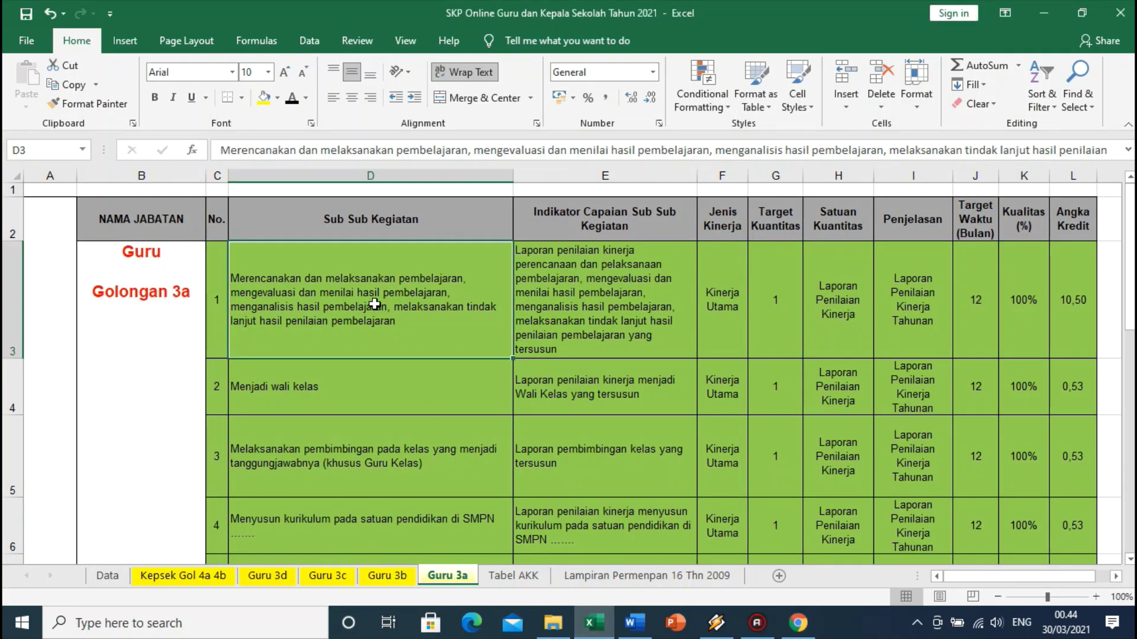
pyautogui.hotkey('ctrl', 'c')
pyautogui.click(797, 623)
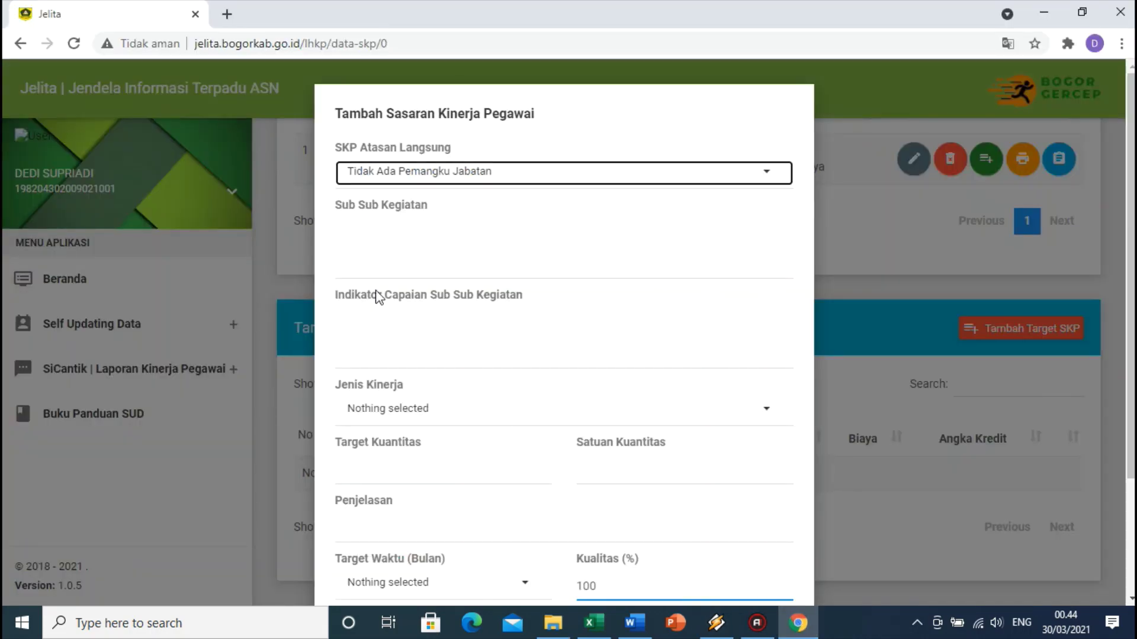
pyautogui.click(383, 256)
pyautogui.hotkey('ctrl', 'v')
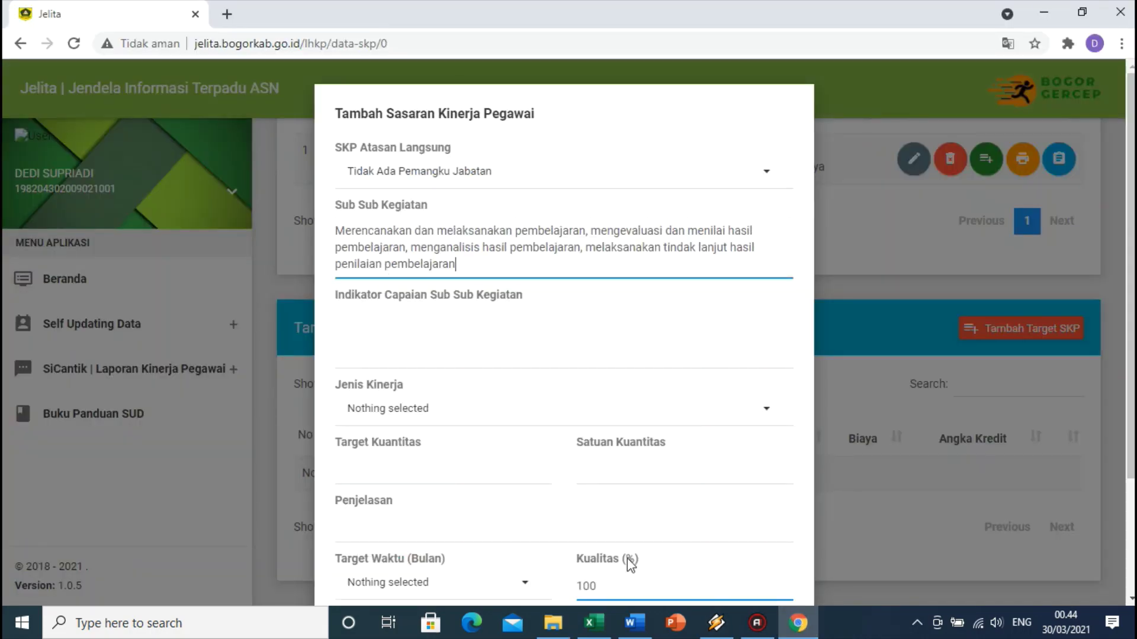
# Copy the first activity's Indikator Capaian Sub Sub Kegiatan text from the Guru 3a sheet in Excel into the matching field of the target form in Chrome
pyautogui.click(594, 622)
pyautogui.click(581, 312)
pyautogui.hotkey('ctrl', 'c')
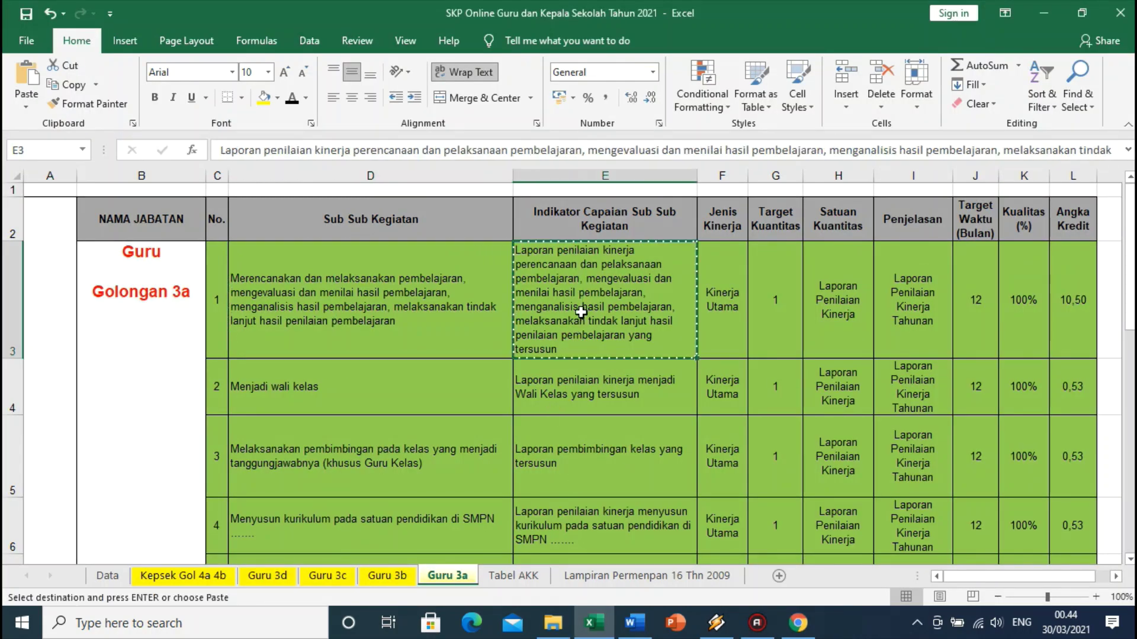
pyautogui.click(797, 623)
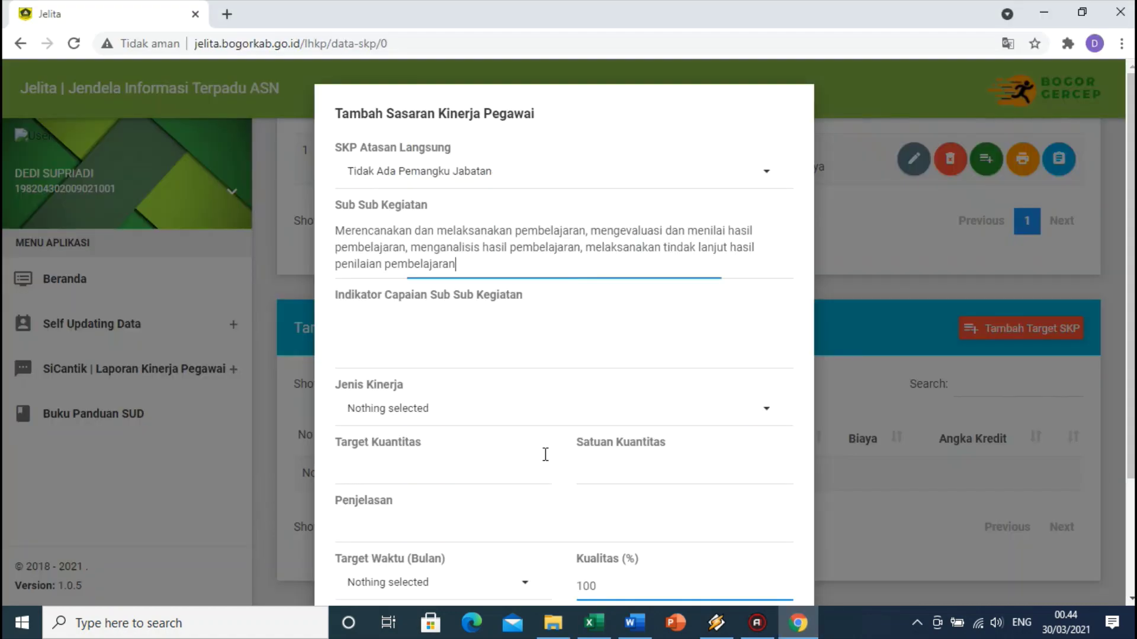
pyautogui.click(417, 348)
pyautogui.hotkey('ctrl', 'v')
pyautogui.press('BackSpace')
# Set the target's Jenis Kinerja to Kinerja Utama and its Target Kuantitas to 1
pyautogui.scroll(-3, 415, 348)
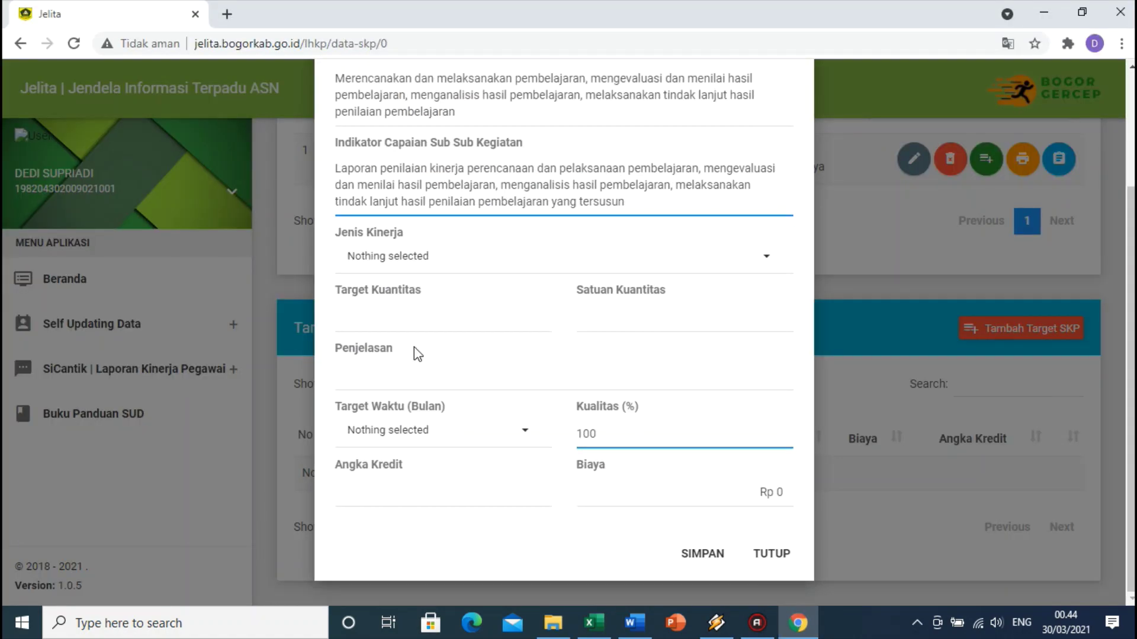
pyautogui.click(414, 265)
pyautogui.click(414, 332)
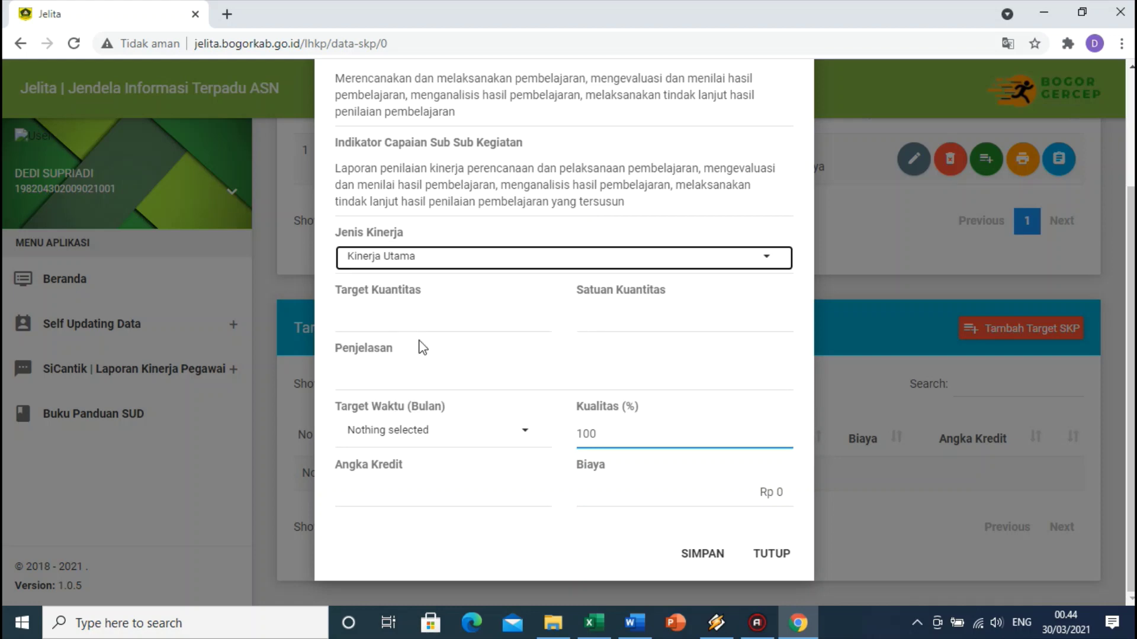
pyautogui.click(408, 318)
pyautogui.write('1')
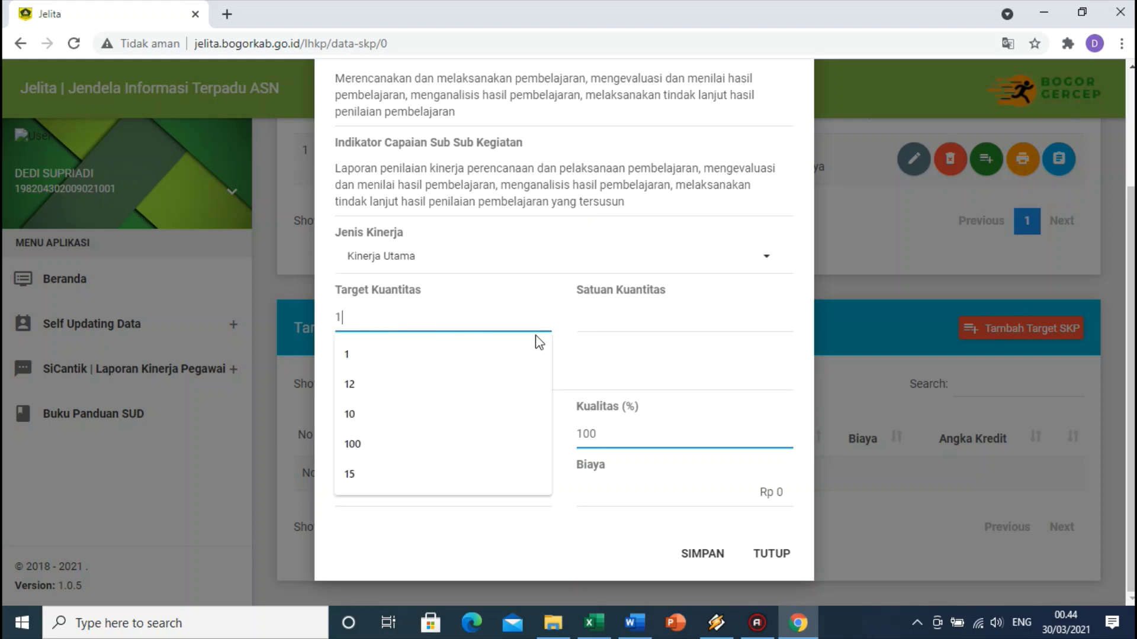
# In the Guru 3a sheet in Excel, shorten the first activity's Satuan Kuantitas entry to Laporan Kinerja
pyautogui.click(584, 316)
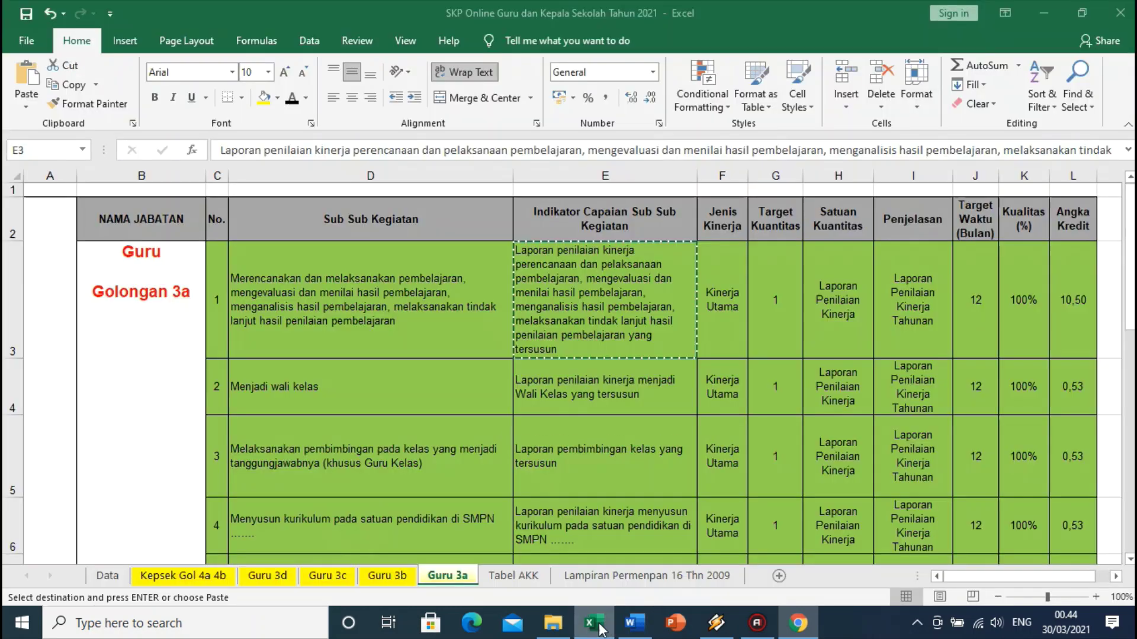
pyautogui.click(595, 625)
pyautogui.click(842, 311)
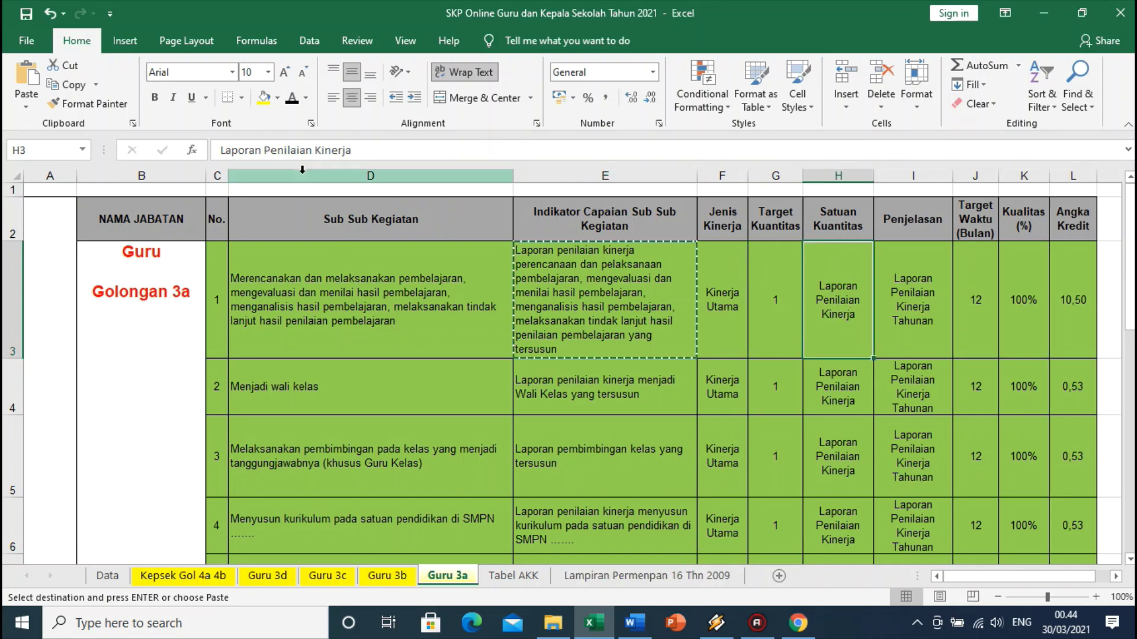
pyautogui.doubleClick(301, 148)
pyautogui.press('BackSpace')
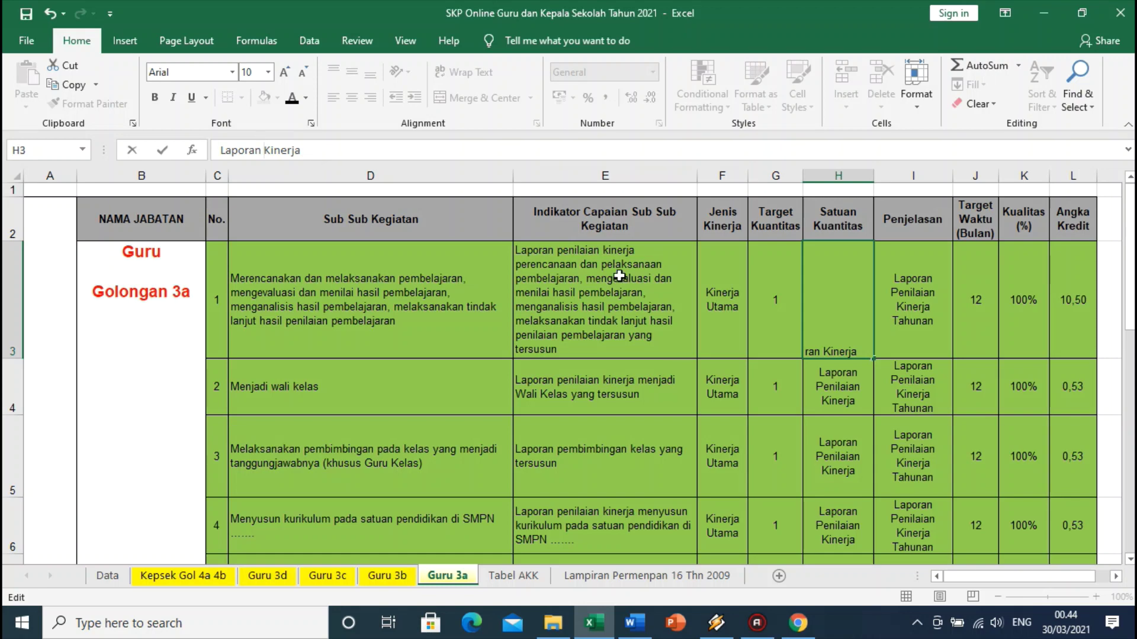
pyautogui.hotkey('ctrl', 'Return')
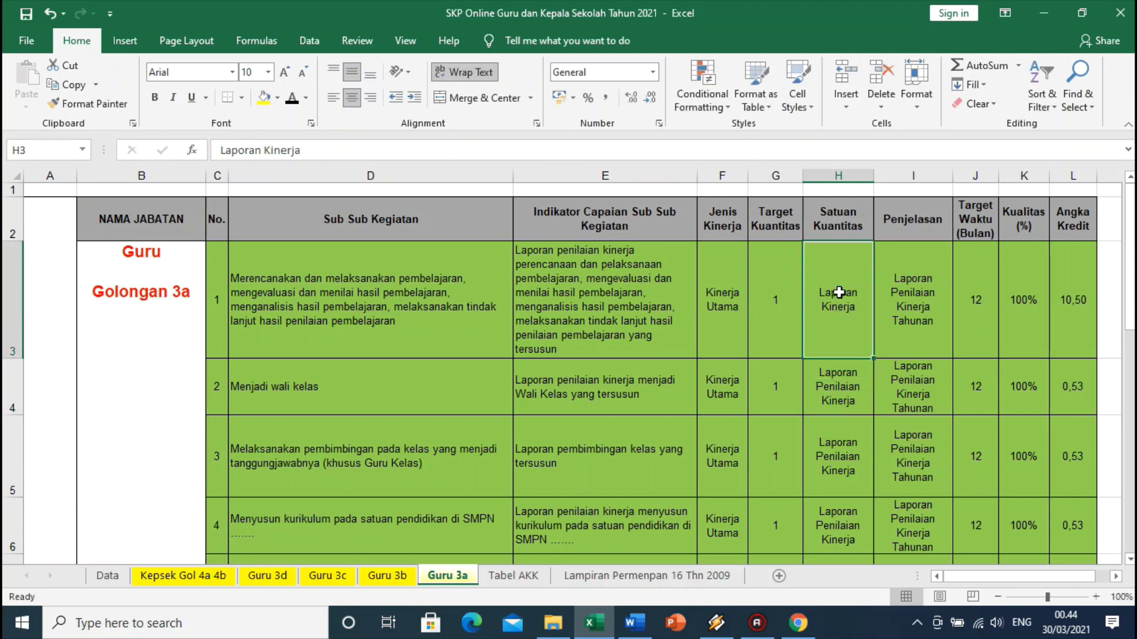
# Save the workbook and copy Laporan Kinerja from the sheet into the Satuan Kuantitas field of the target form in Chrome
pyautogui.hotkey('ctrl', 'c')
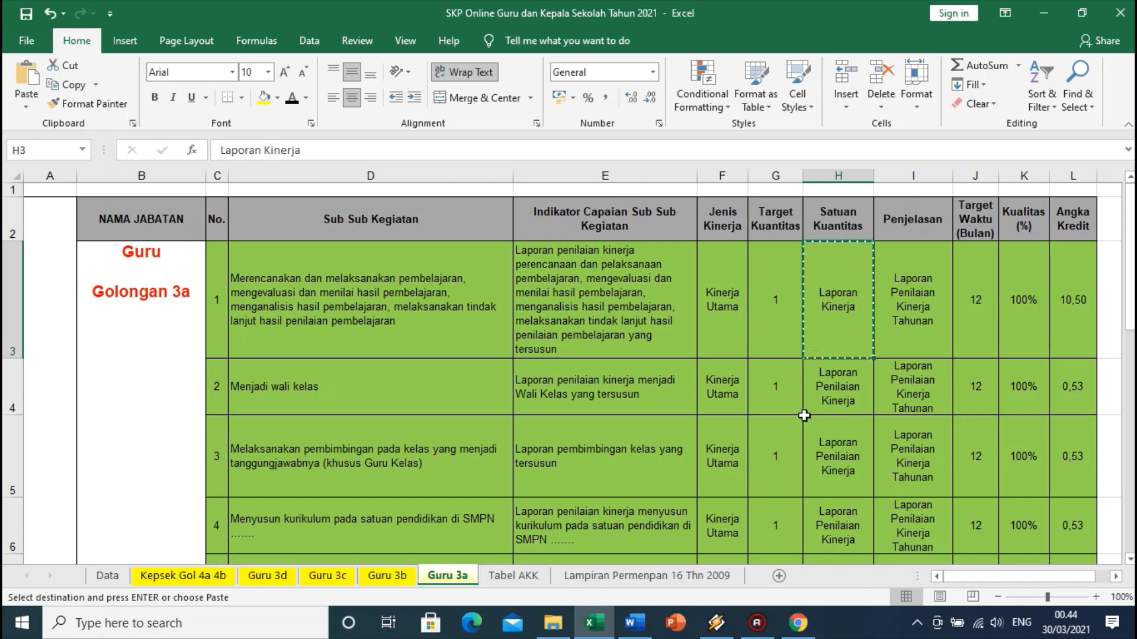
pyautogui.click(798, 622)
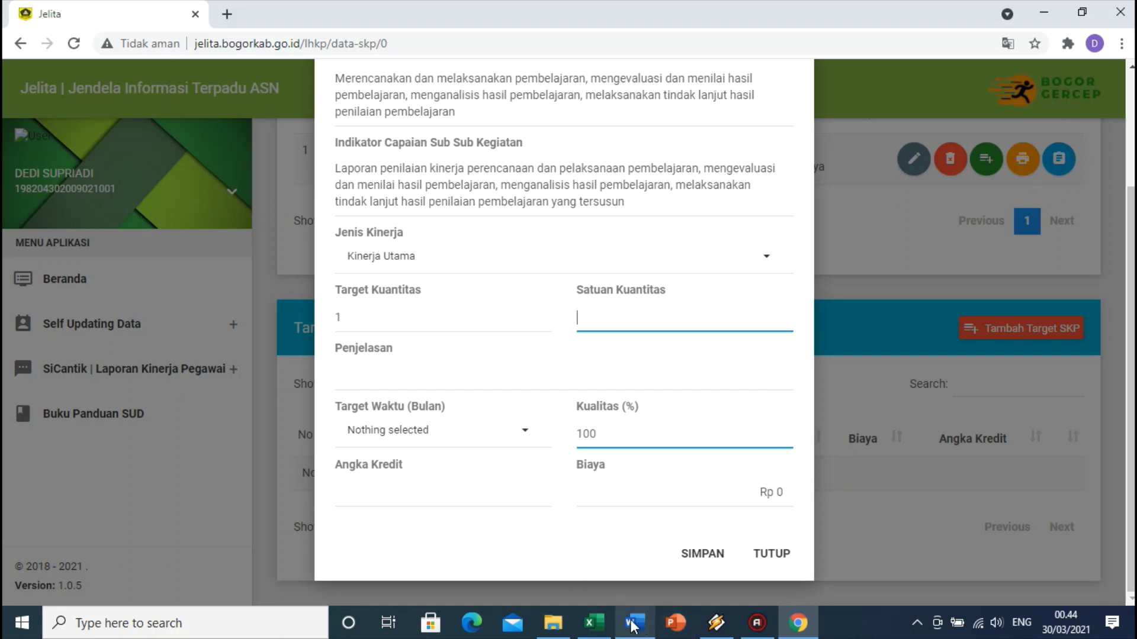
pyautogui.click(593, 622)
pyautogui.doubleClick(831, 307)
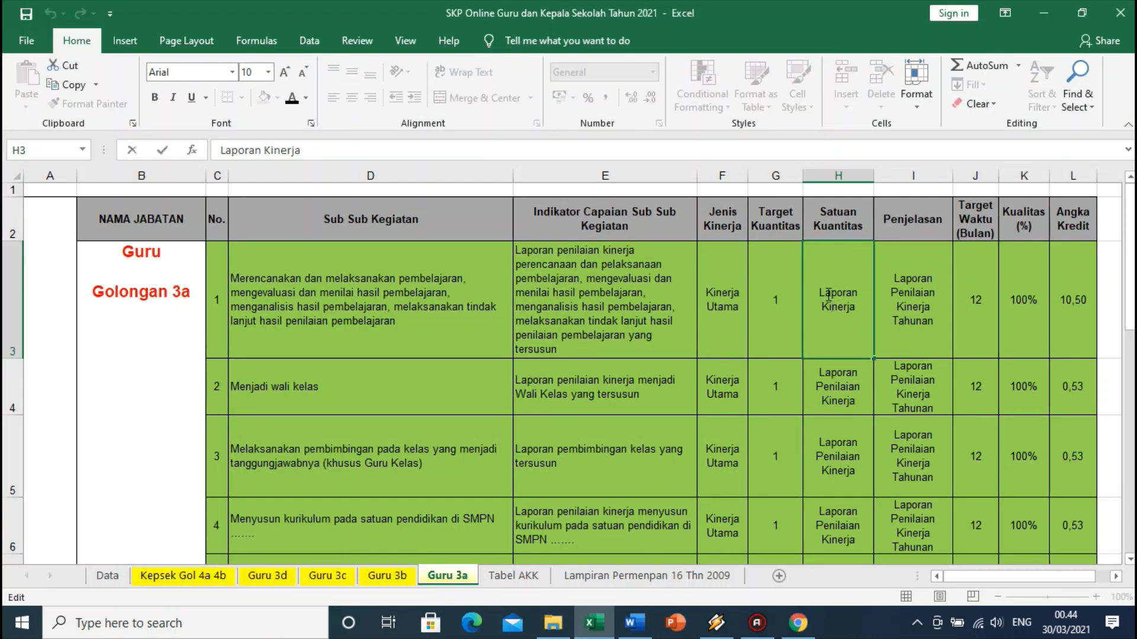
pyautogui.click(839, 388)
pyautogui.hotkey('ctrl', 's')
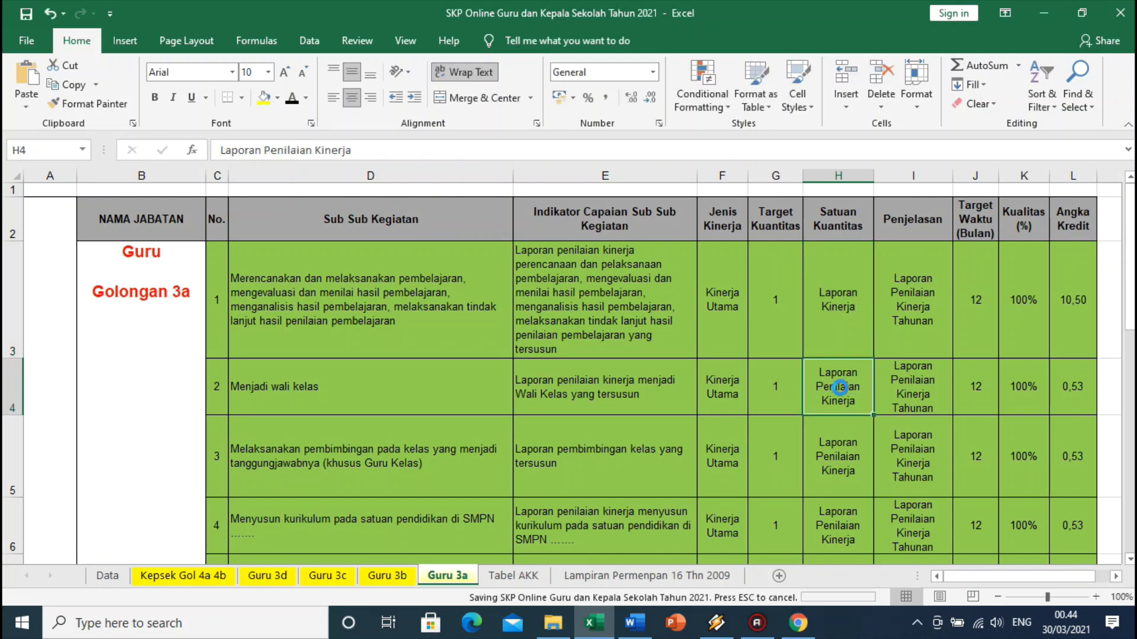
pyautogui.click(798, 623)
pyautogui.click(596, 314)
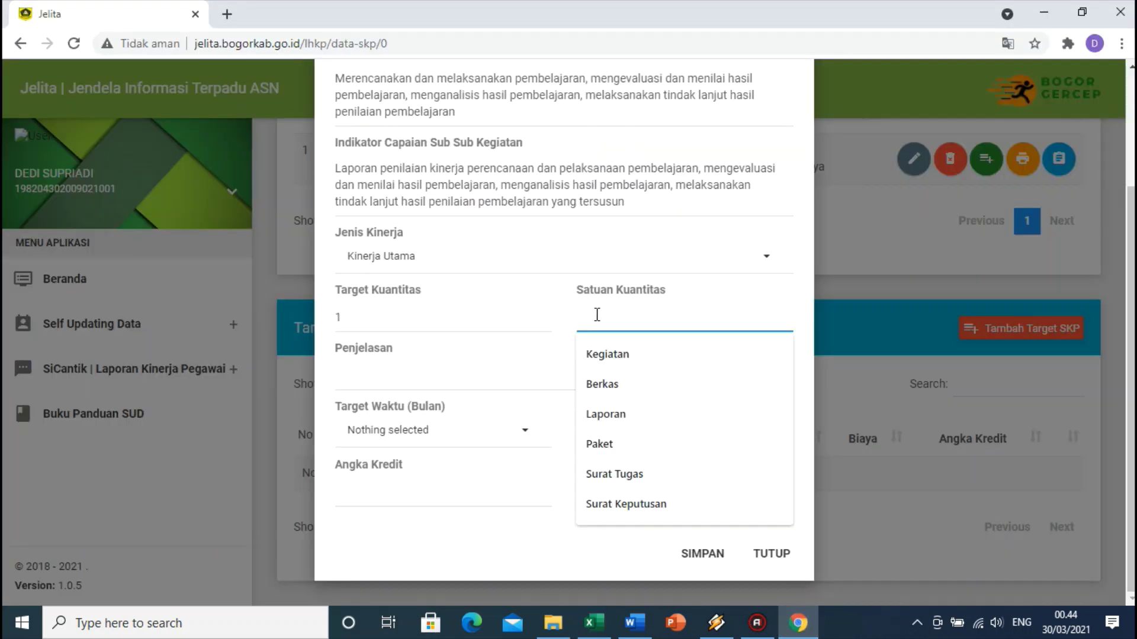
pyautogui.hotkey('ctrl', 'v')
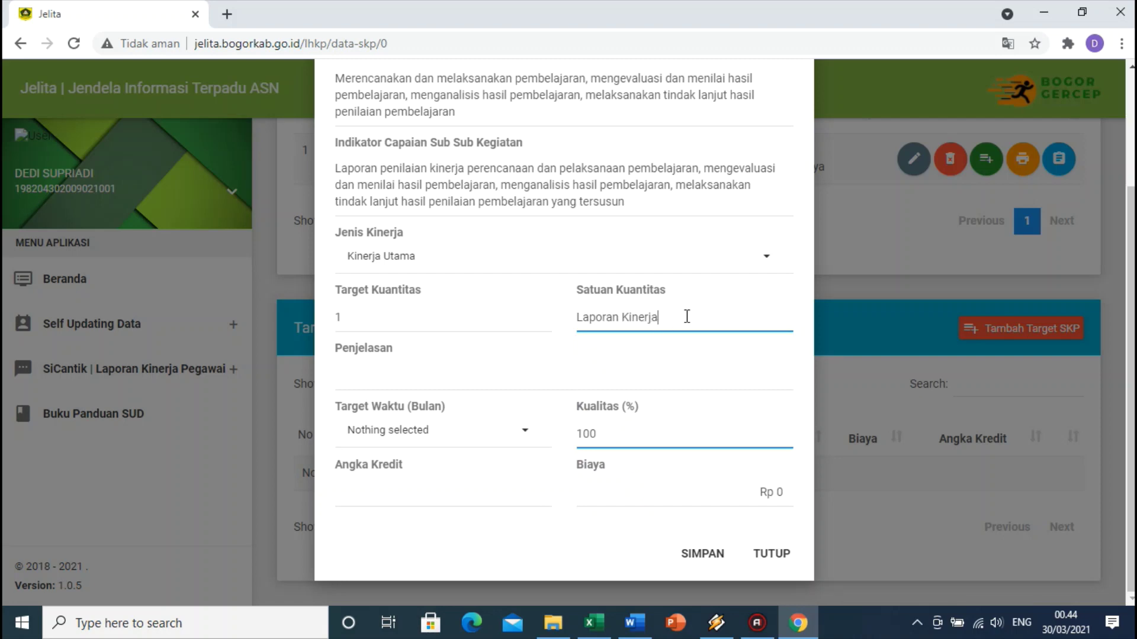
# Copy the first activity's Penjelasan, Laporan Penilaian Kinerja Tahunan, from the Excel sheet into the matching field of the target form in Chrome
pyautogui.click(421, 367)
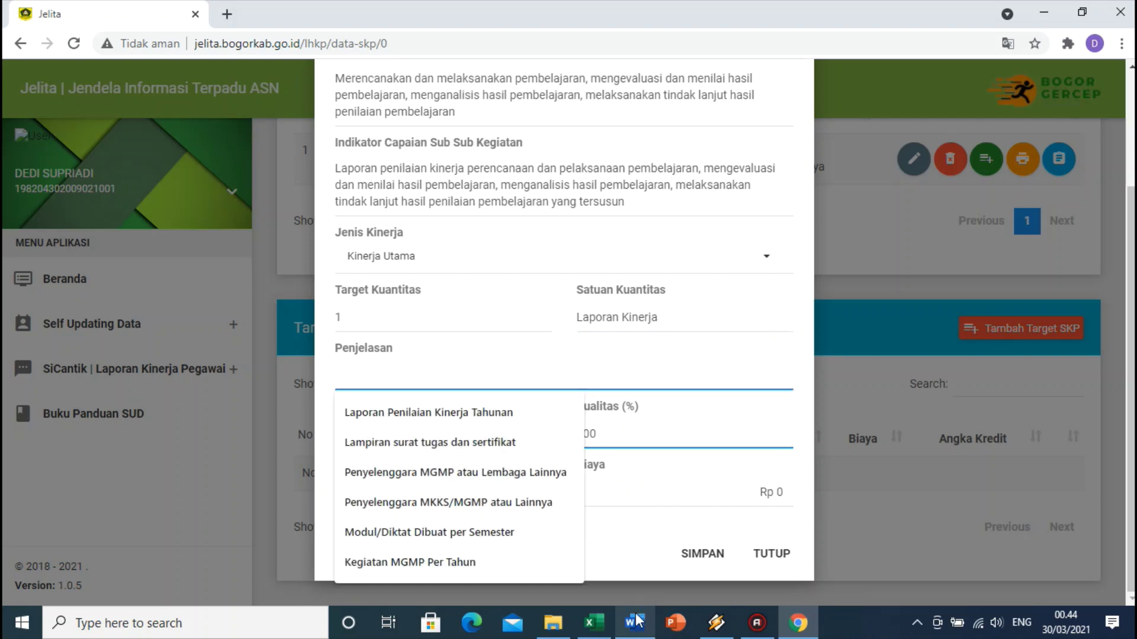
pyautogui.click(599, 628)
pyautogui.click(912, 296)
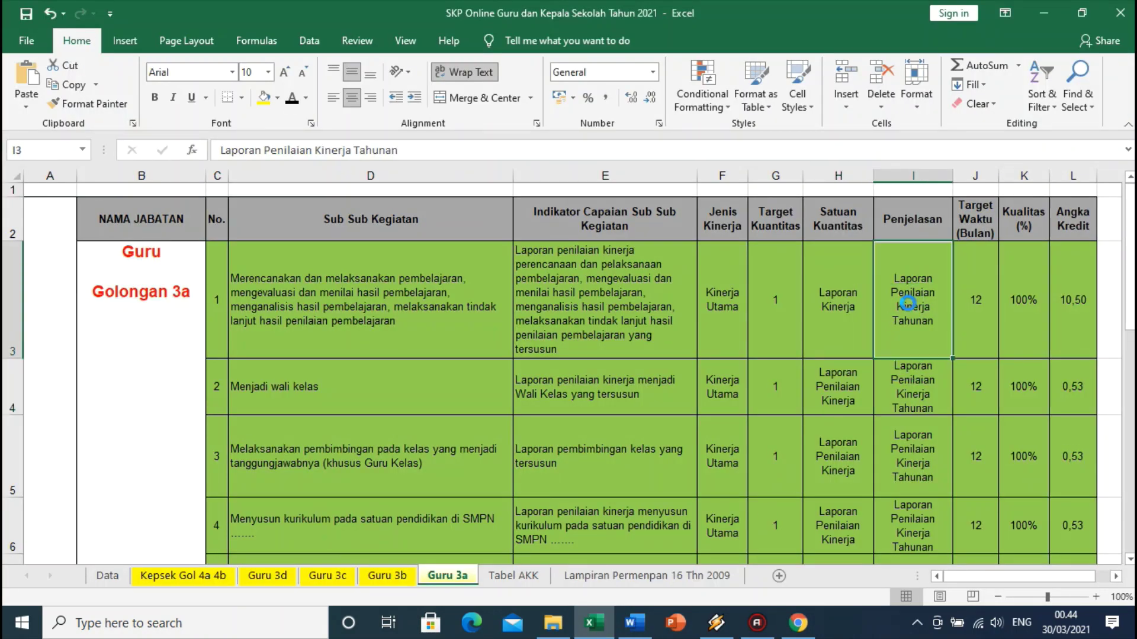
pyautogui.hotkey('ctrl', 'c')
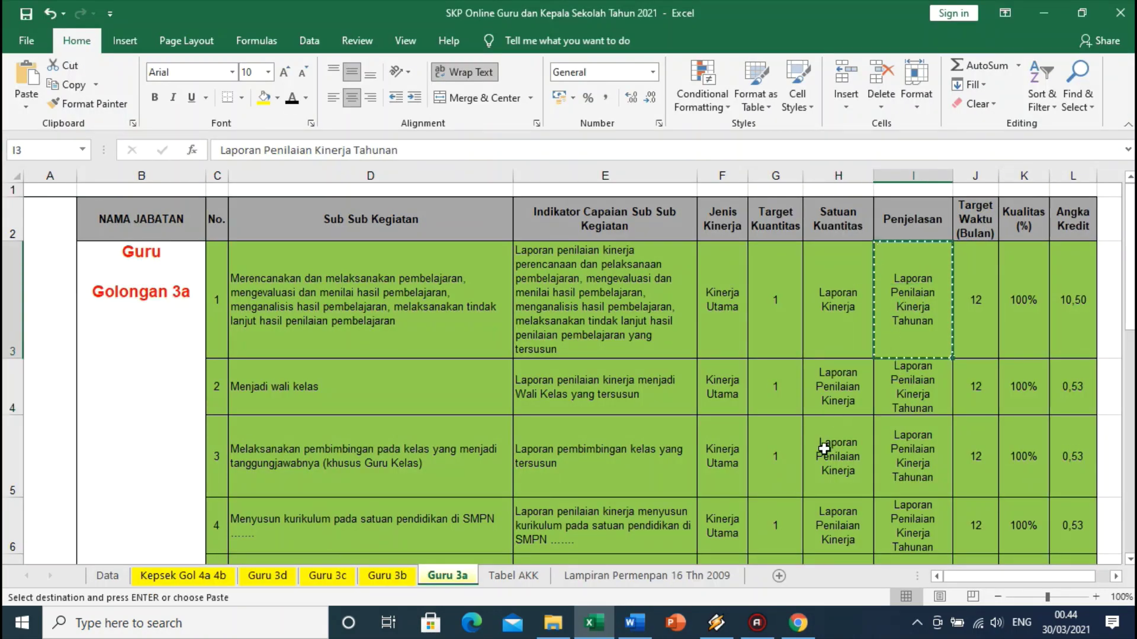
pyautogui.click(798, 623)
pyautogui.click(386, 377)
pyautogui.hotkey('ctrl', 'v')
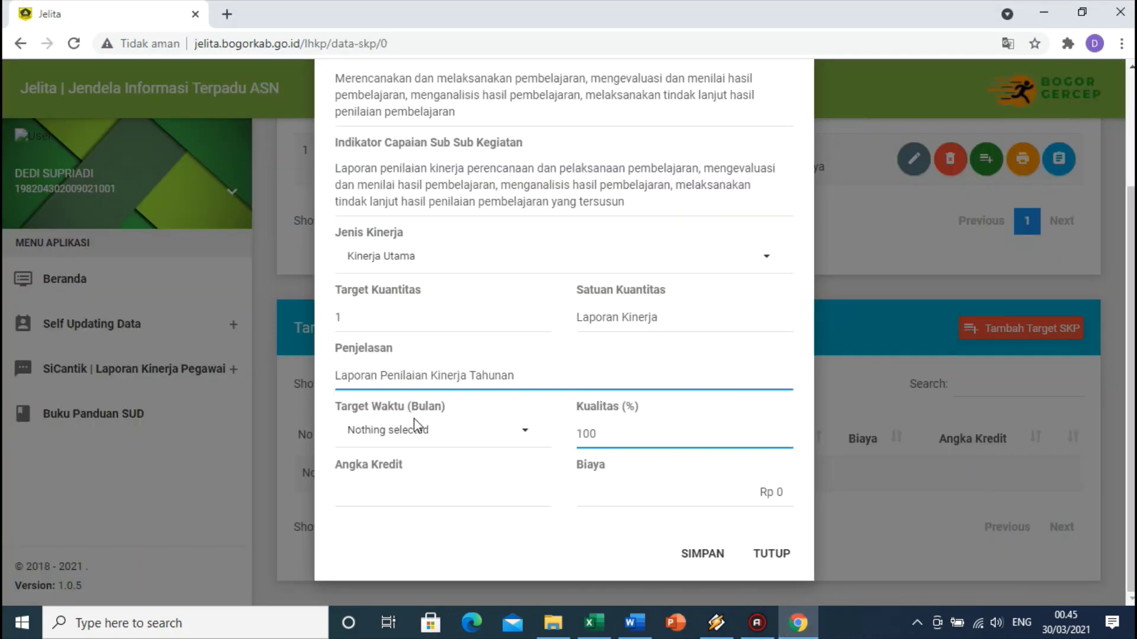
# Set the target's Target Waktu (Bulan) to 12
pyautogui.click(472, 432)
pyautogui.scroll(-2, 421, 332)
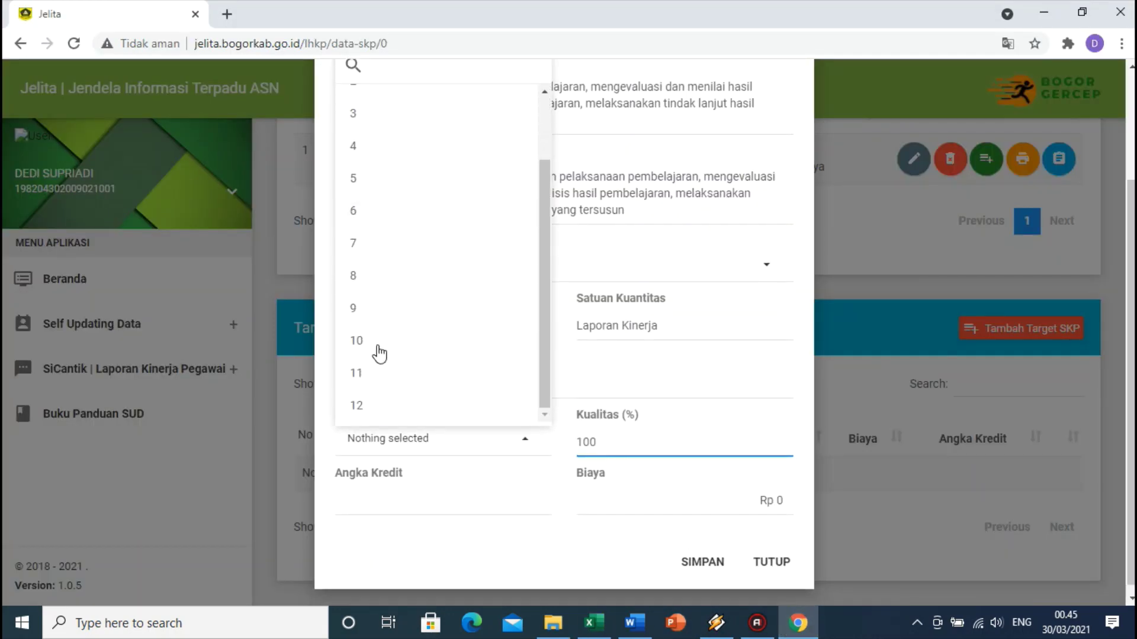
pyautogui.click(363, 400)
# Look up the first activity's Angka Kredit in the Excel sheet and enter 10.50 as Angka Kredit in the target form in Chrome
pyautogui.click(390, 497)
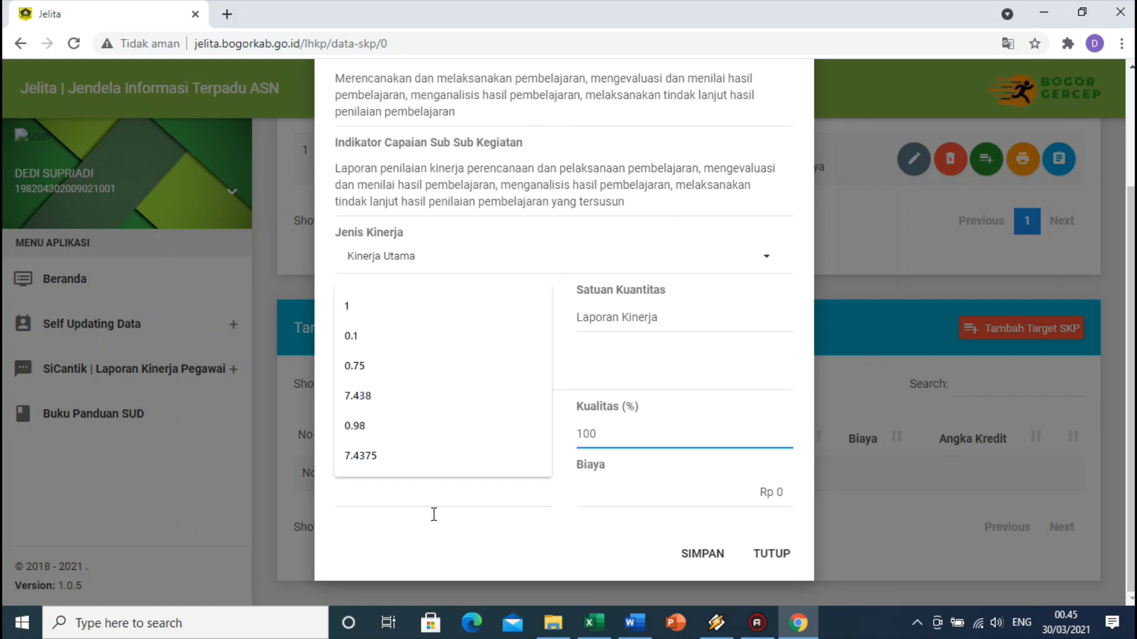
pyautogui.click(601, 625)
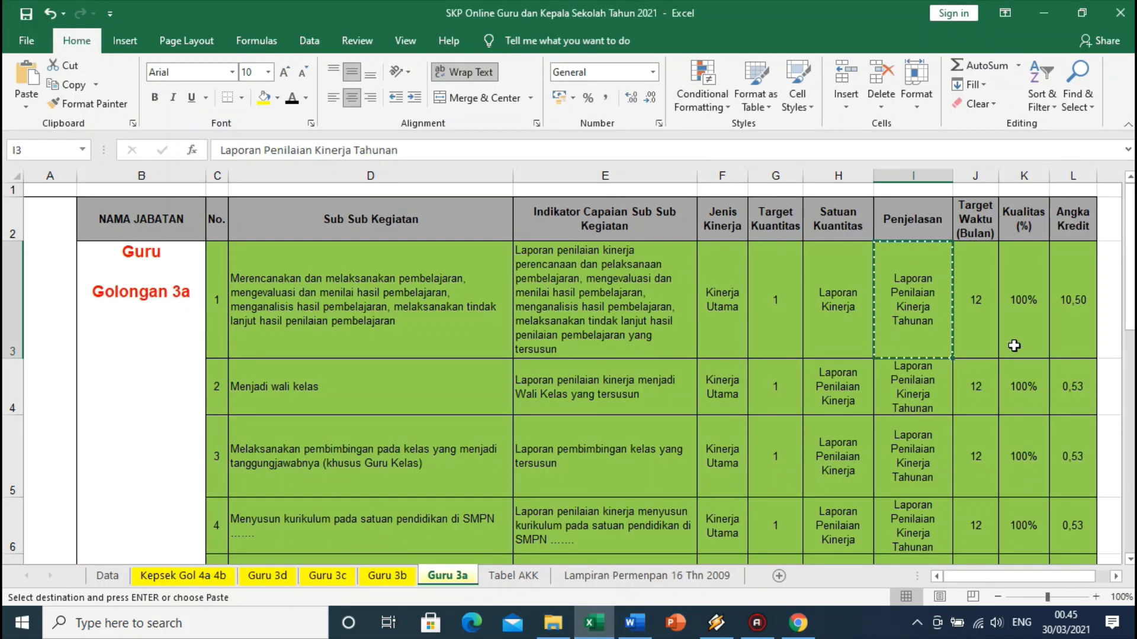
pyautogui.click(1069, 302)
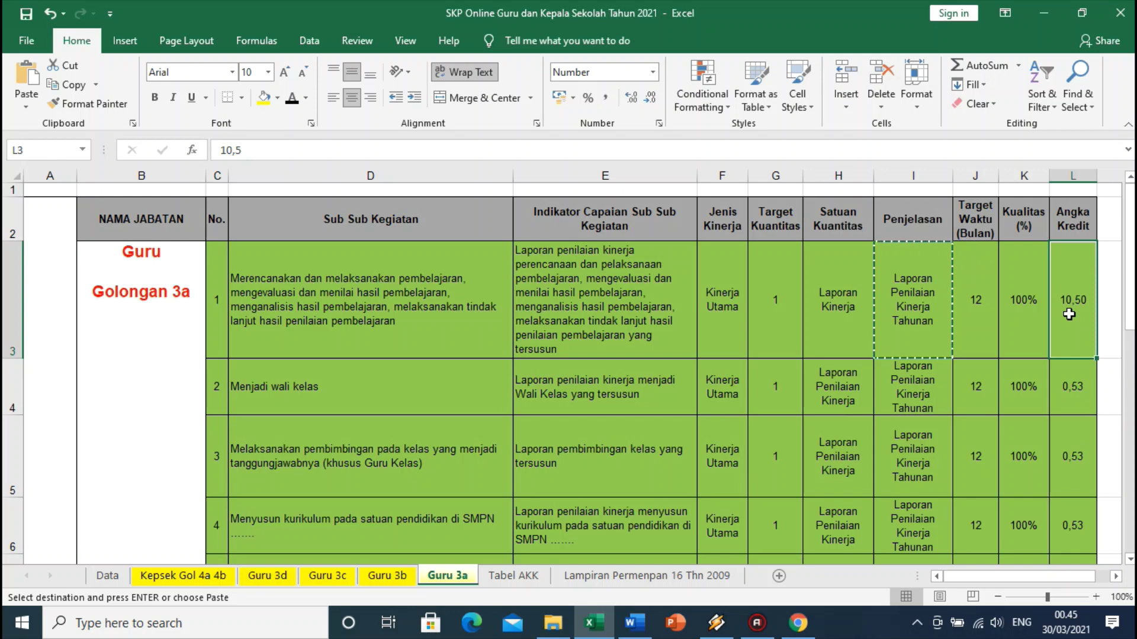
pyautogui.press('Escape')
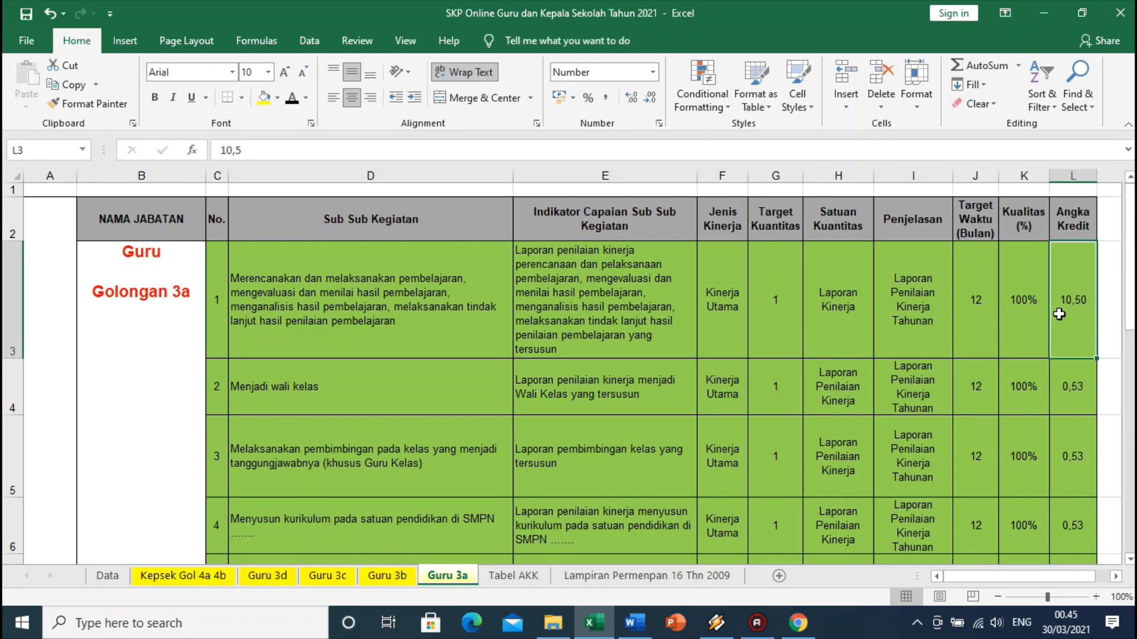
pyautogui.click(797, 623)
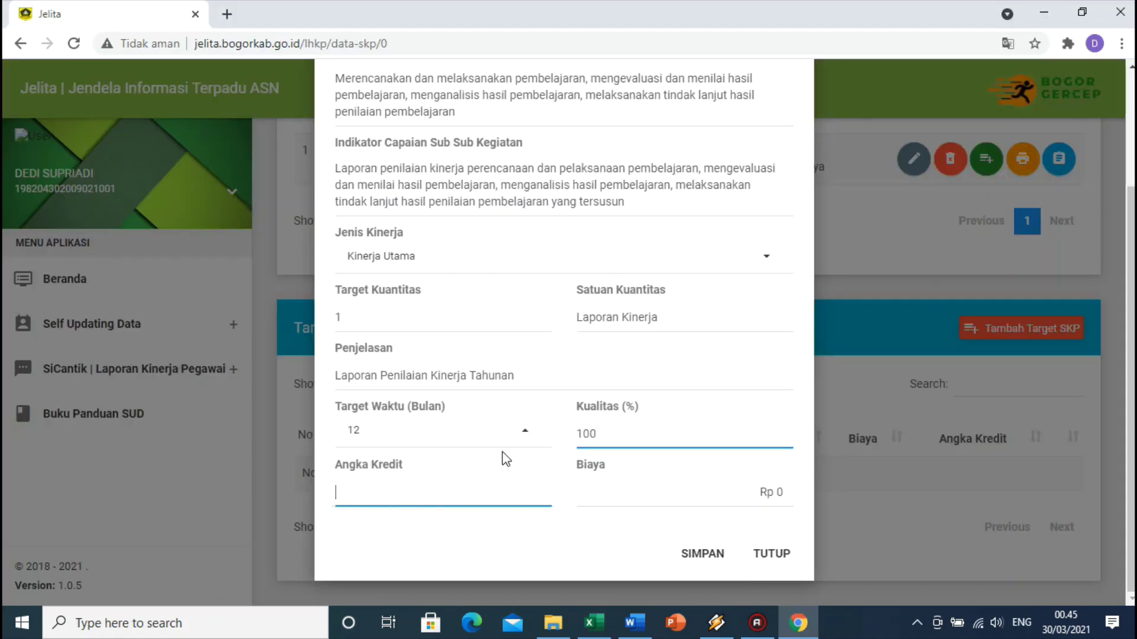
pyautogui.click(432, 489)
pyautogui.write('10.50')
pyautogui.press('BackSpace')
pyautogui.press('BackSpace')
pyautogui.press('BackSpace')
pyautogui.write('0')
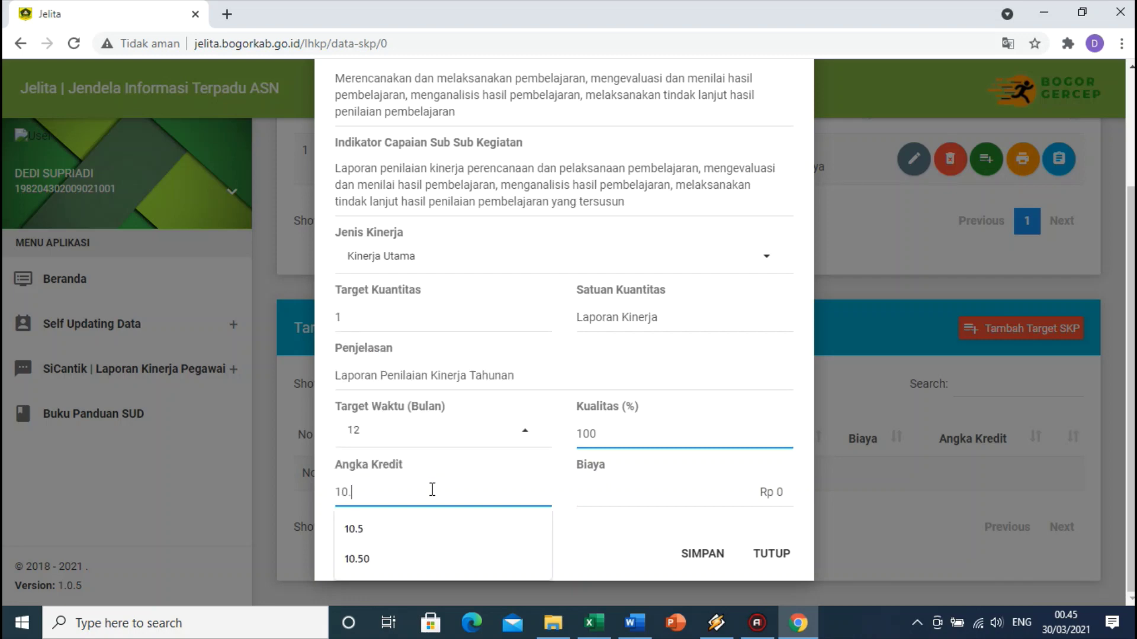
pyautogui.write('.50')
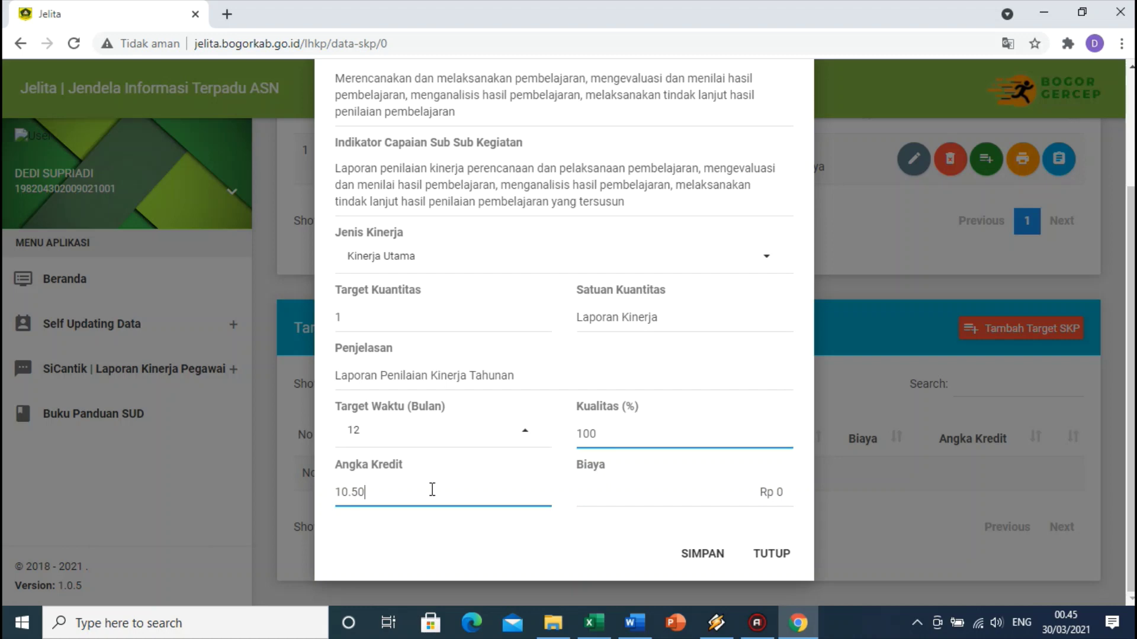
# Save the first activity's completed target, confirm the save and dismiss the success message
pyautogui.click(701, 554)
pyautogui.click(701, 555)
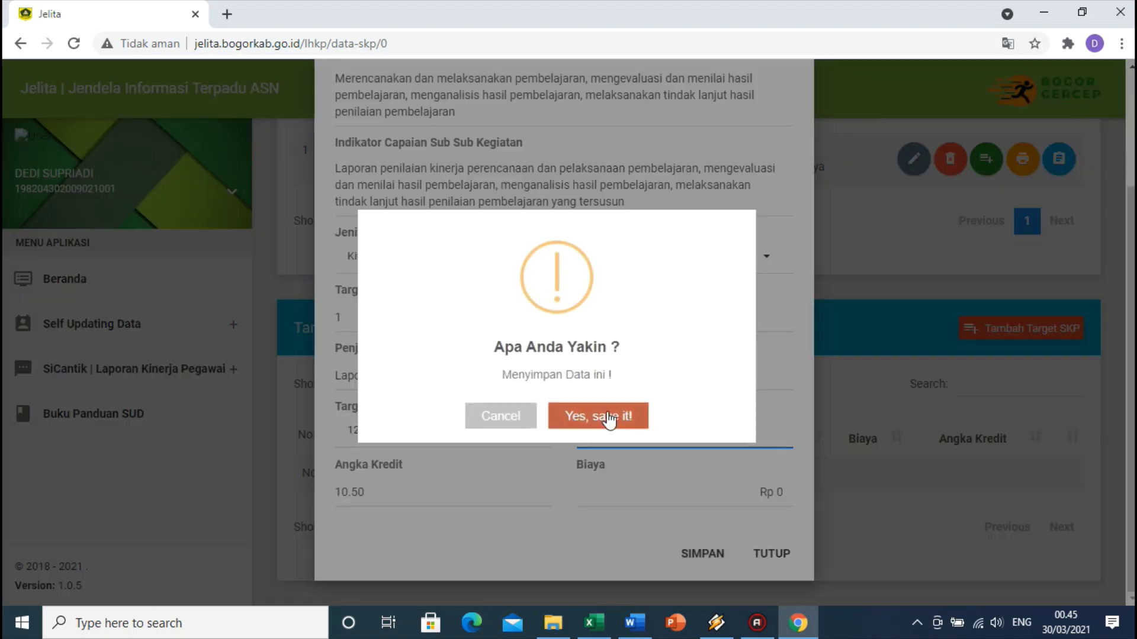
pyautogui.click(610, 417)
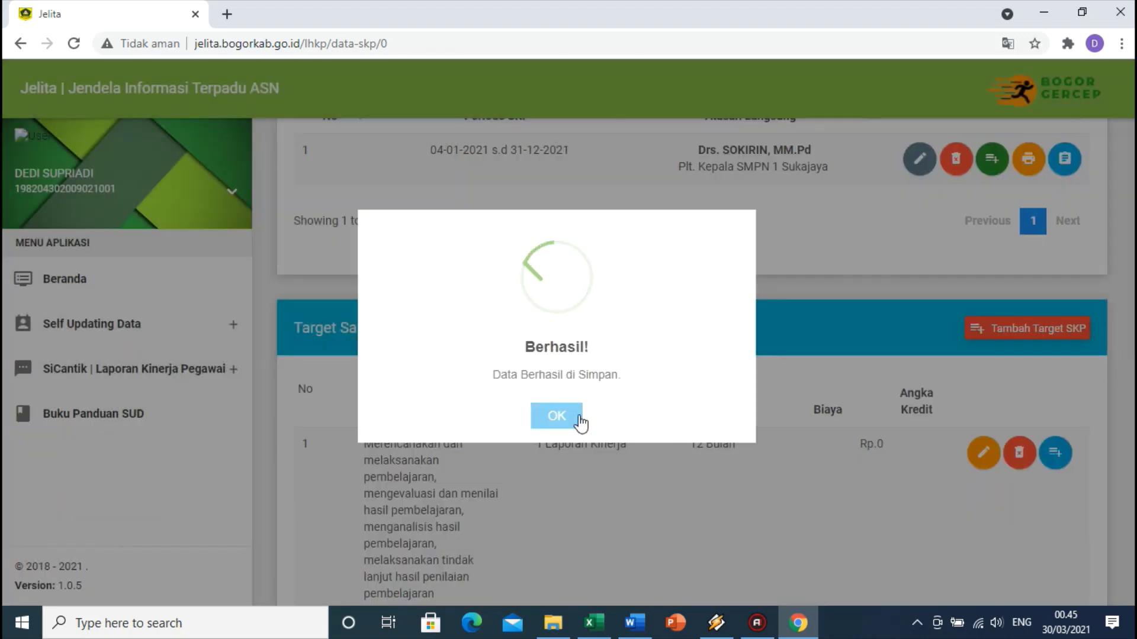
pyautogui.click(580, 424)
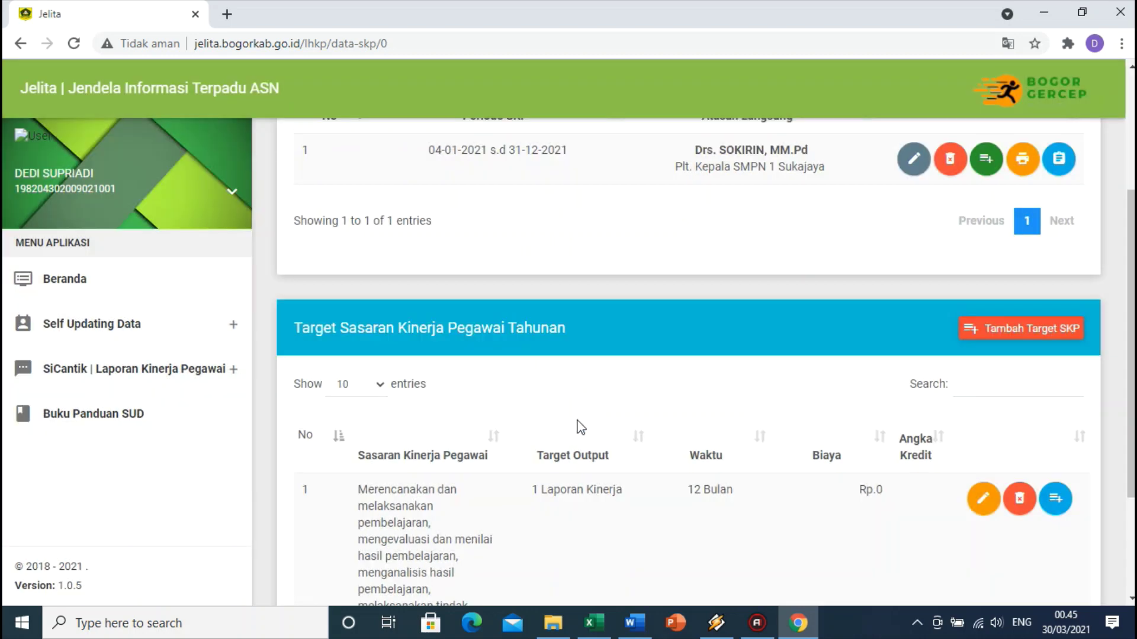
# Start another new SKP target and set its SKP Atasan Langsung to Tidak Ada Pemangku Jabatan
pyautogui.click(1023, 330)
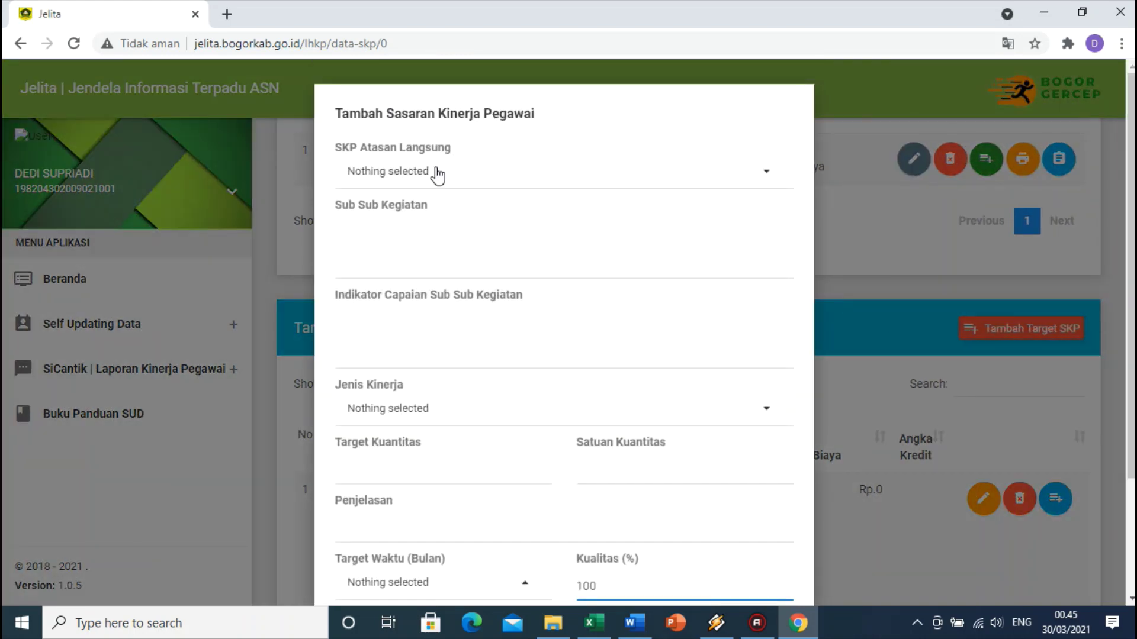
pyautogui.click(439, 174)
pyautogui.click(427, 283)
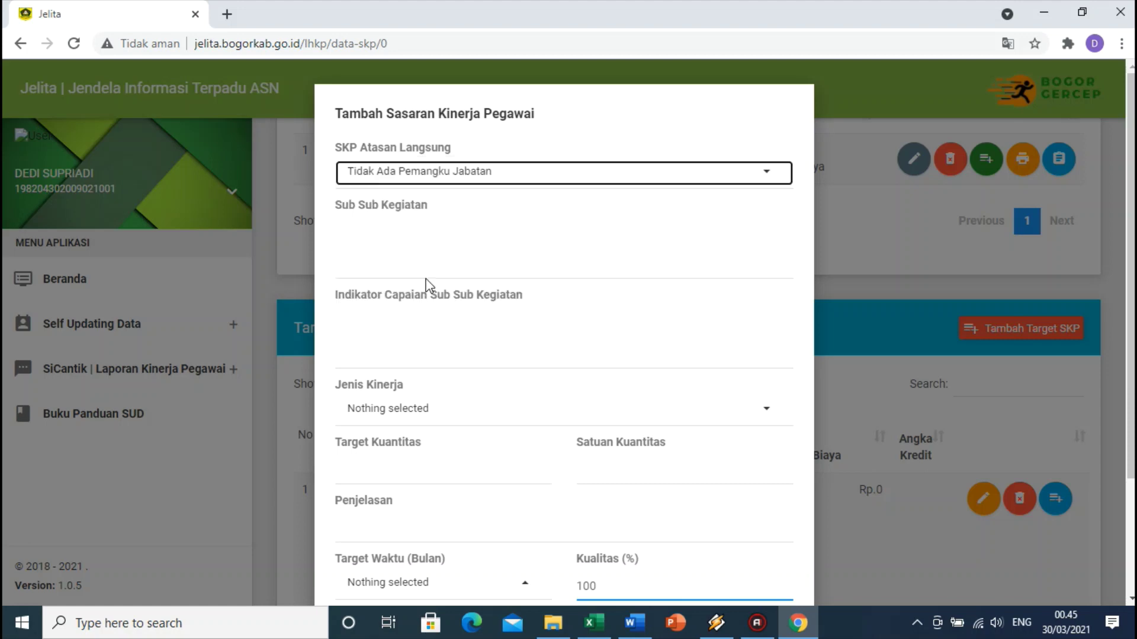
# Copy the second activity, Menjadi wali kelas, from the Excel sheet into the target form's Sub Sub Kegiatan in Chrome
pyautogui.click(593, 623)
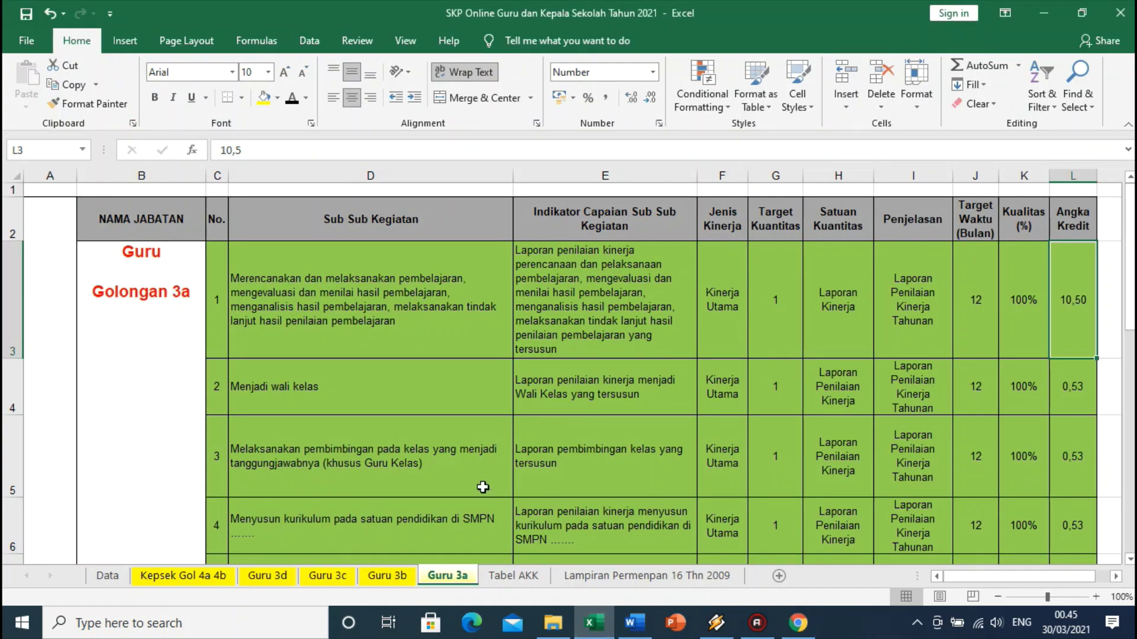
pyautogui.click(378, 389)
pyautogui.hotkey('ctrl', 'c')
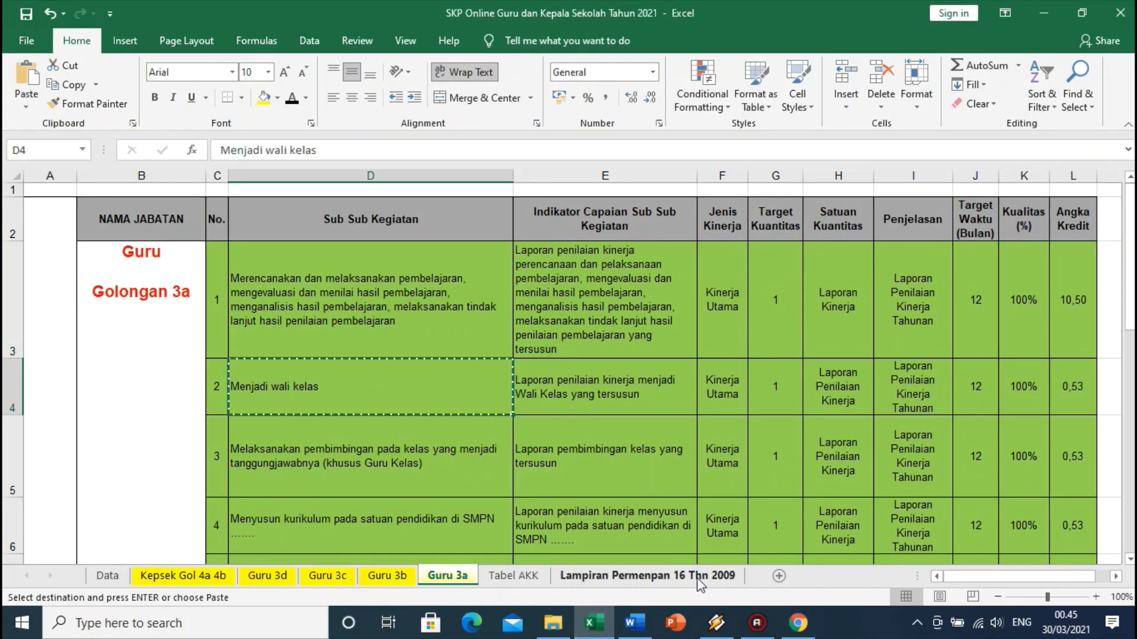
pyautogui.click(796, 623)
pyautogui.click(399, 258)
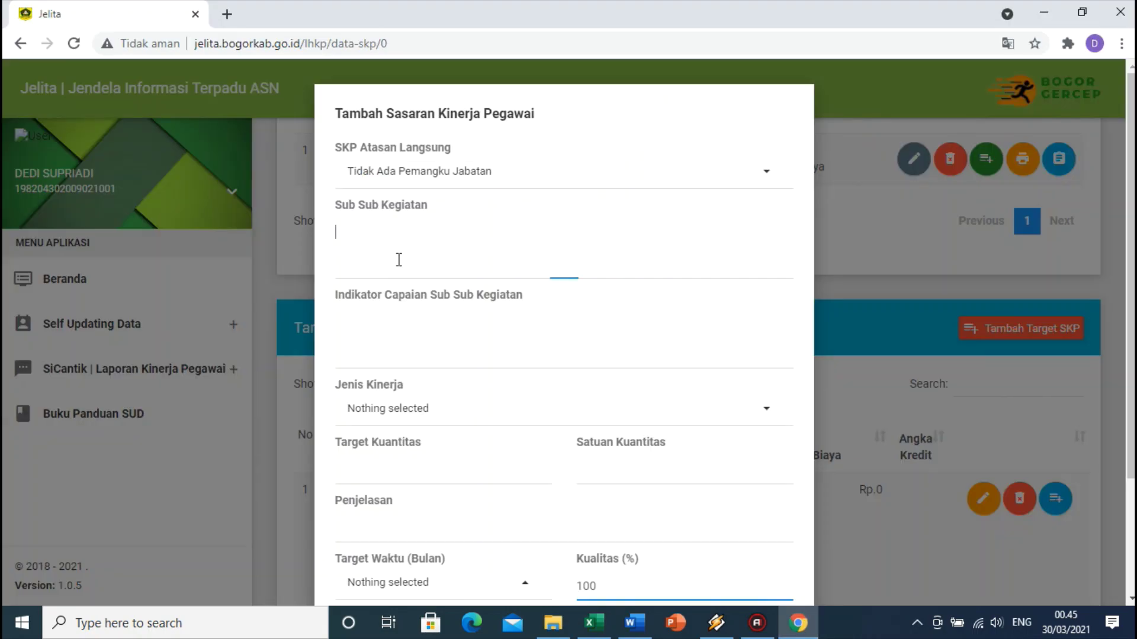
pyautogui.hotkey('ctrl', 'v')
# Copy the indicator Laporan penilaian kinerja menjadi Wali Kelas yang tersusun from Excel into Indikator Capaian Sub Sub Kegiatan in Chrome
pyautogui.click(594, 623)
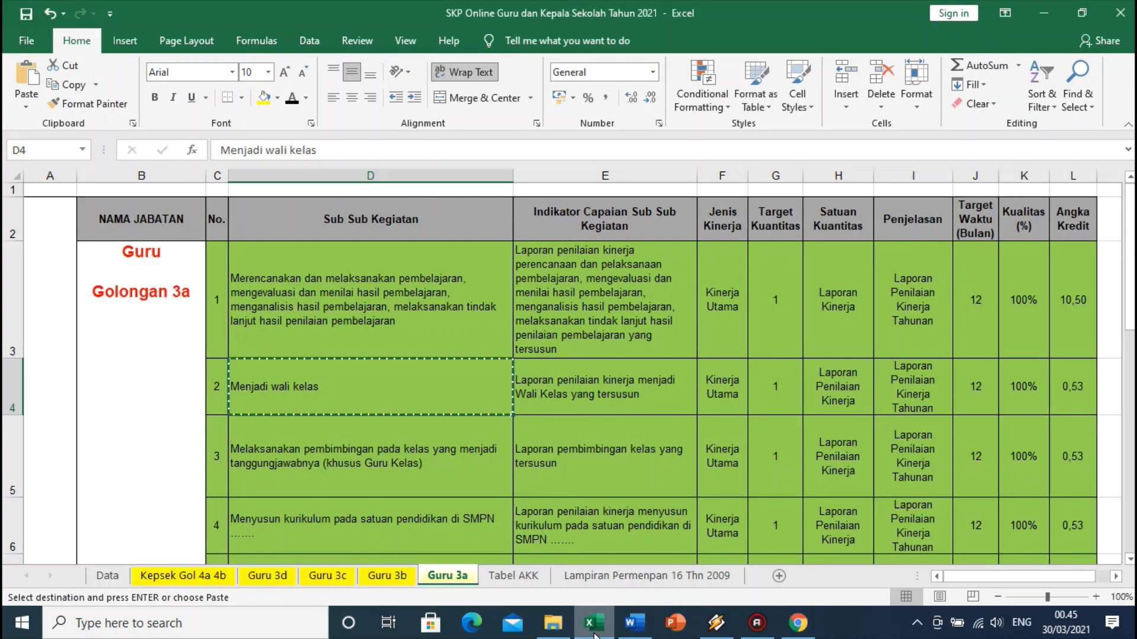
pyautogui.click(605, 385)
pyautogui.hotkey('ctrl', 'c')
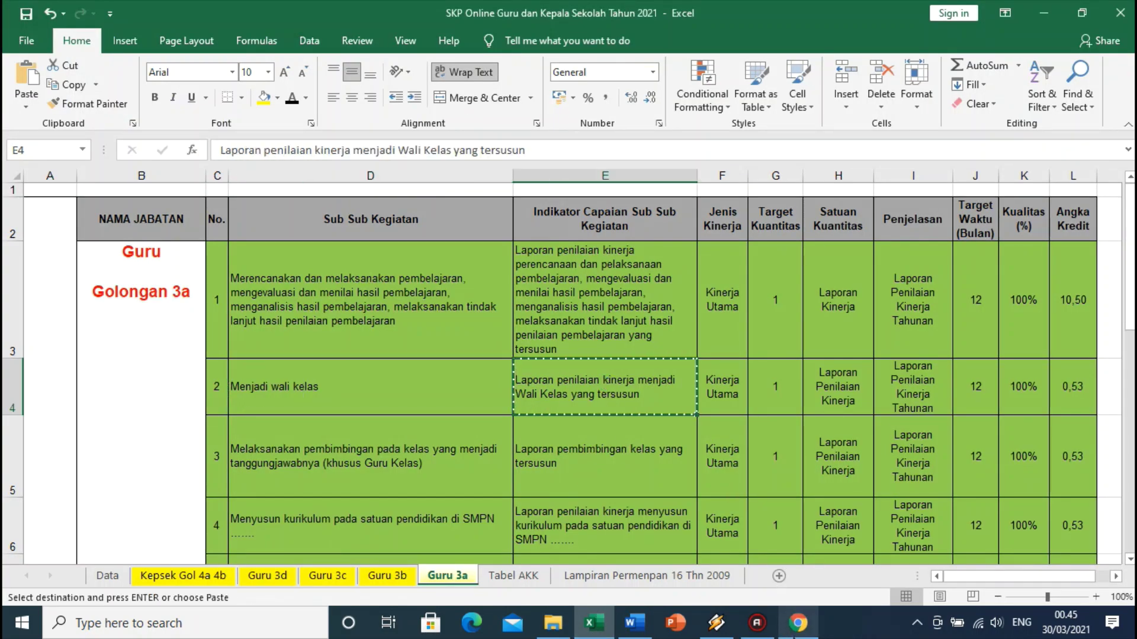
pyautogui.click(796, 623)
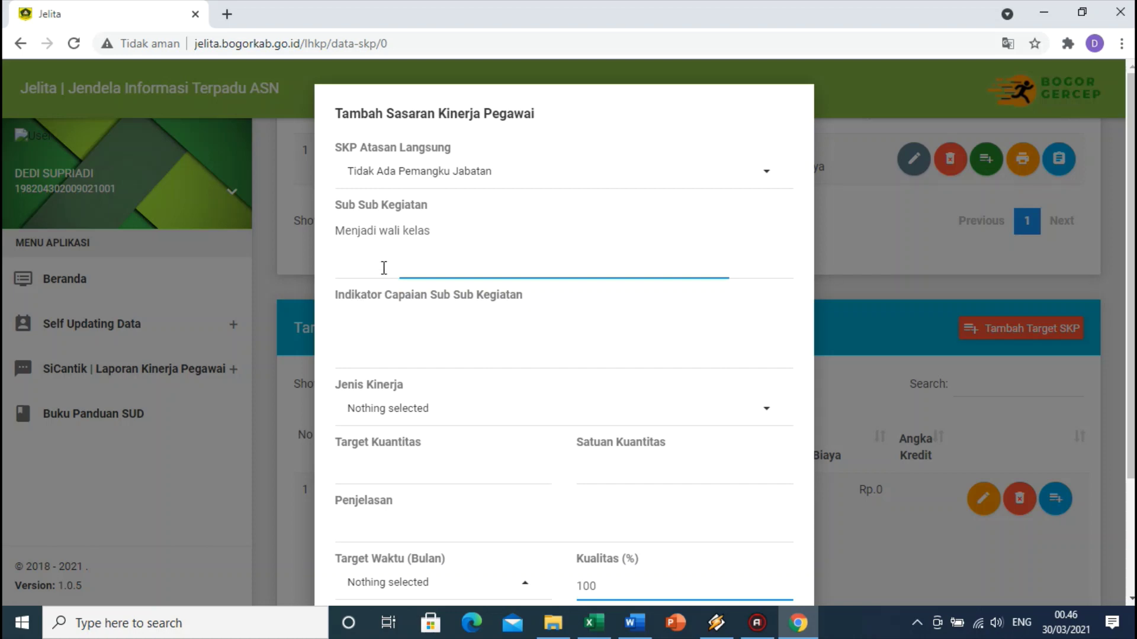
pyautogui.press('Tab')
pyautogui.hotkey('ctrl', 'v')
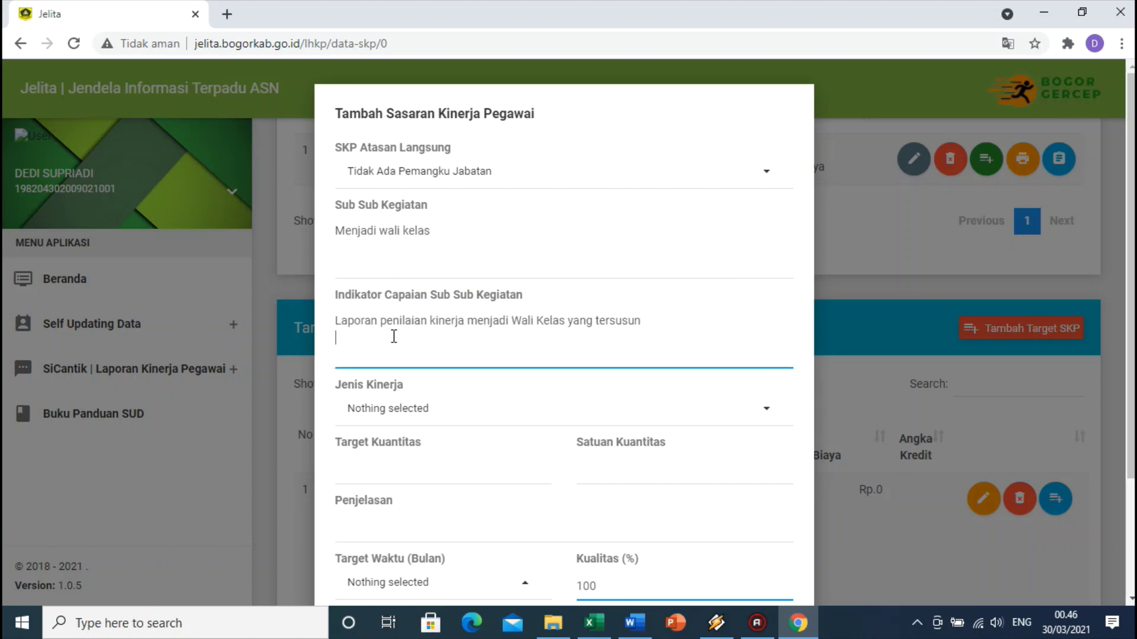
# Set the target's Jenis Kinerja to Kinerja Utama and its Target Kuantitas to 1
pyautogui.click(418, 417)
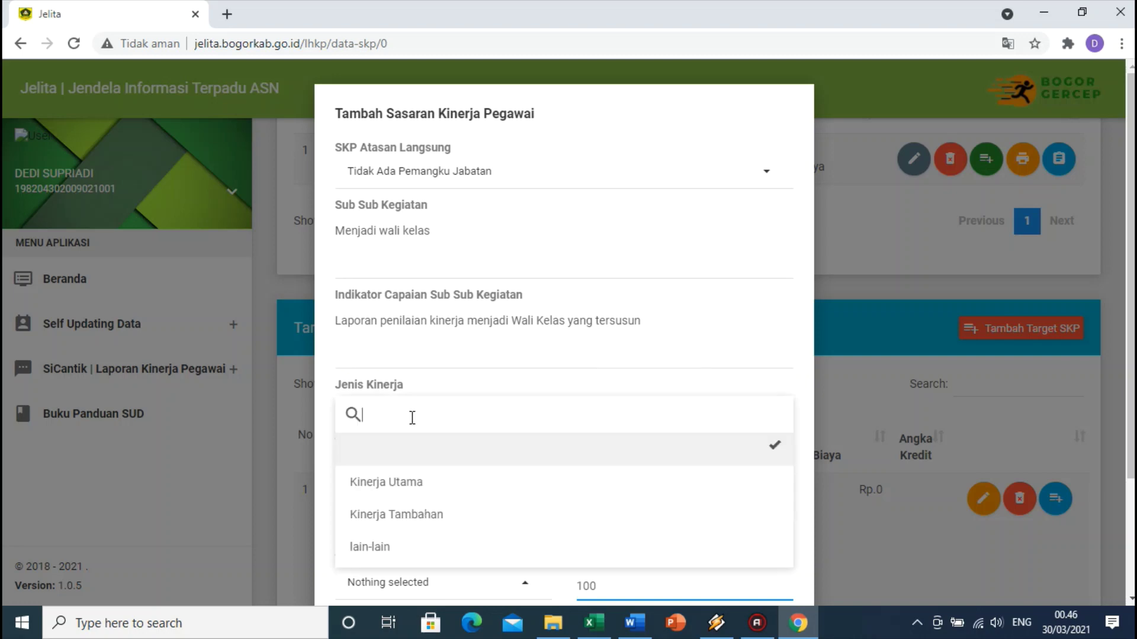
pyautogui.click(392, 483)
pyautogui.scroll(-3, 396, 474)
pyautogui.click(392, 318)
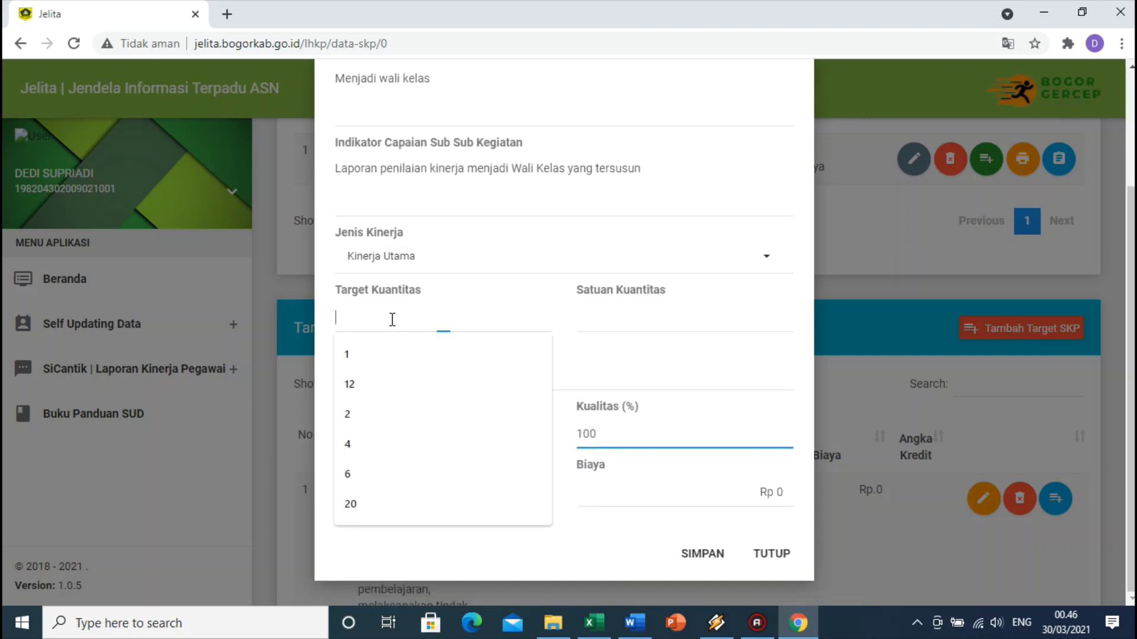
pyautogui.write('1')
# In Excel, copy the first activity's Satuan Kuantitas, Laporan Kinerja, into the Satuan Kuantitas cell of the Menjadi wali kelas row
pyautogui.click(594, 623)
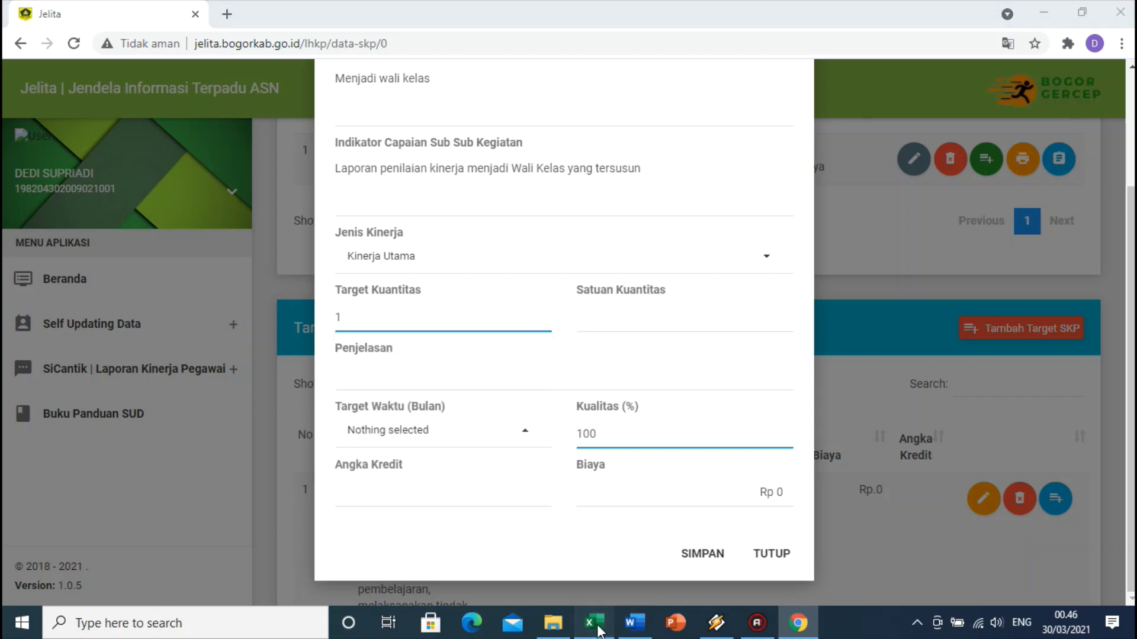
pyautogui.click(858, 317)
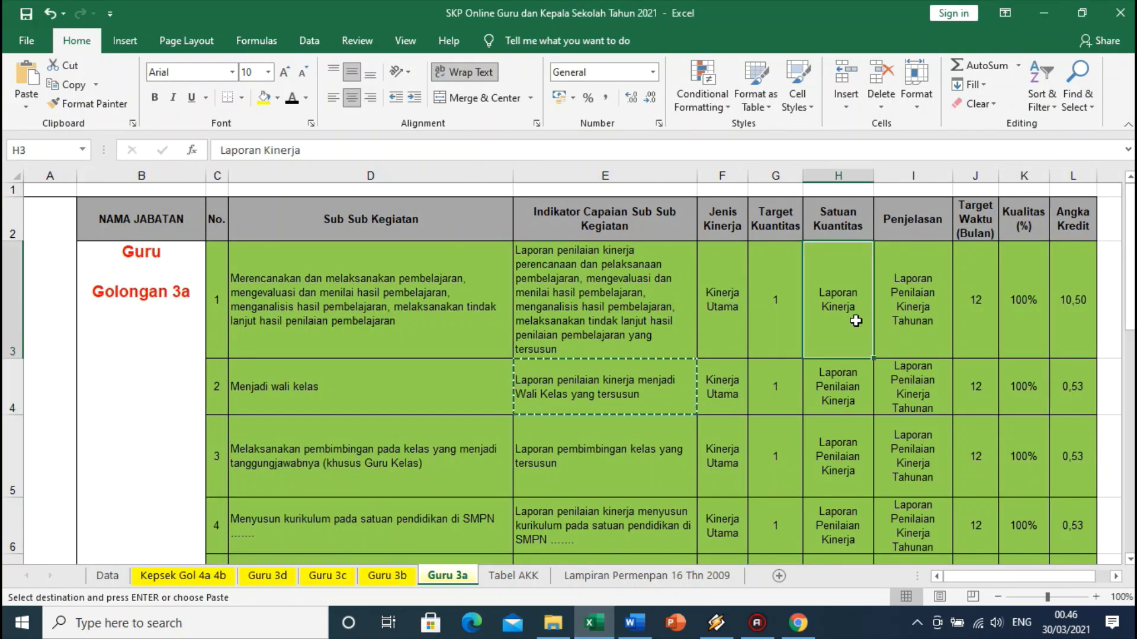
pyautogui.hotkey('ctrl', 'c')
pyautogui.click(832, 388)
pyautogui.hotkey('ctrl', 'v')
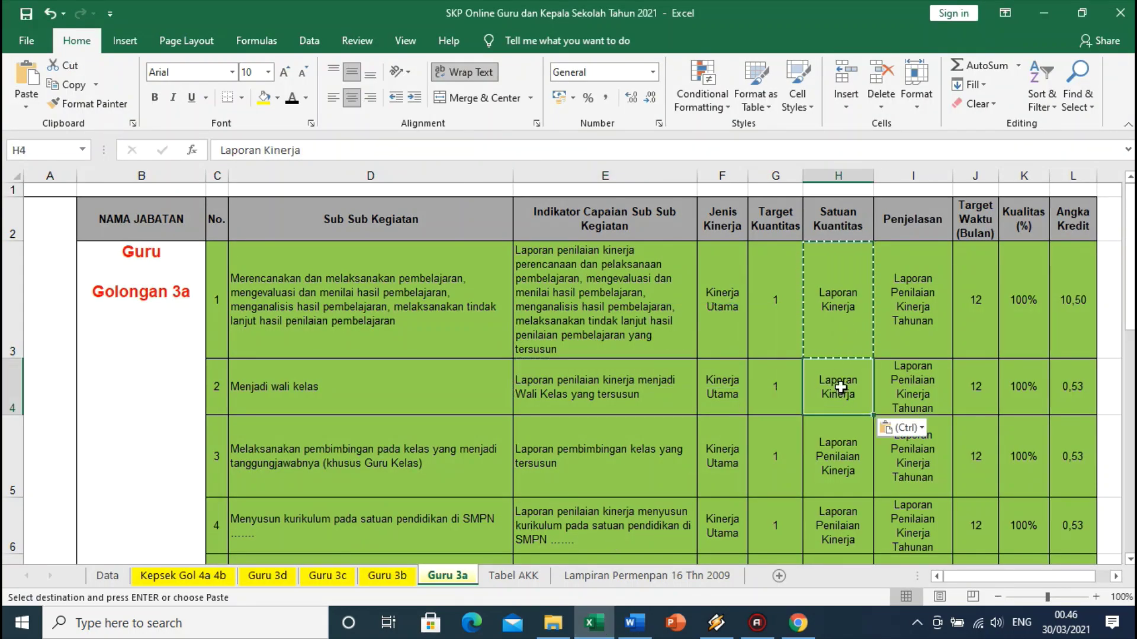
# Select the Laporan Kinerja text inside the second activity's cell and enter Laporan Kinerja as Satuan Kuantitas in the Chrome form
pyautogui.doubleClick(823, 384)
pyautogui.moveTo(822, 382); pyautogui.dragTo(856, 395)
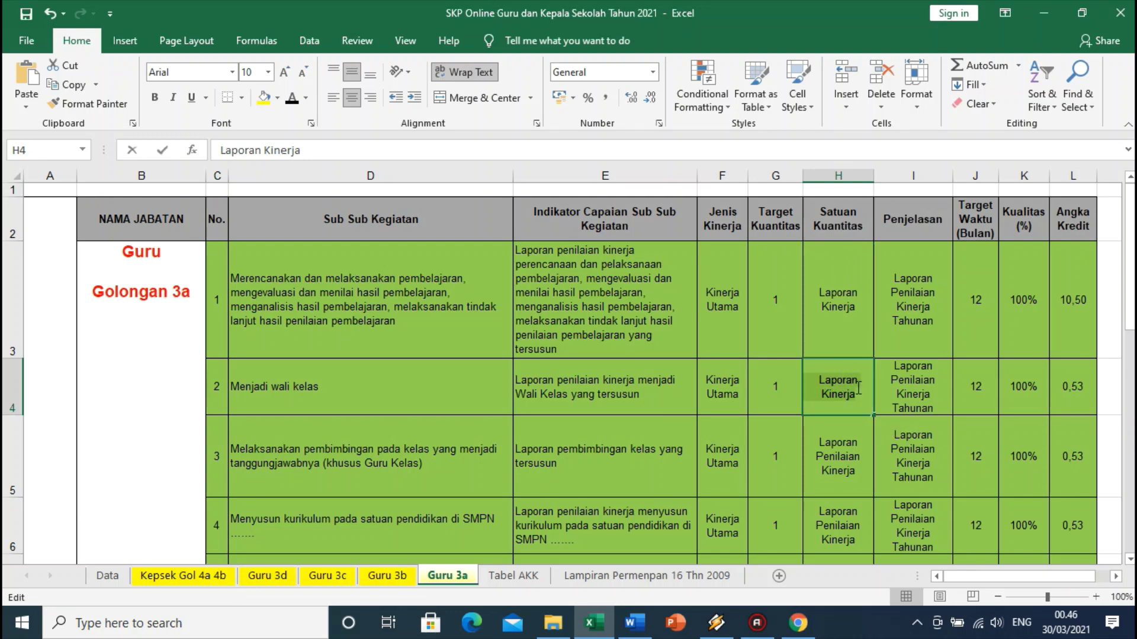
pyautogui.click(898, 388)
pyautogui.click(797, 623)
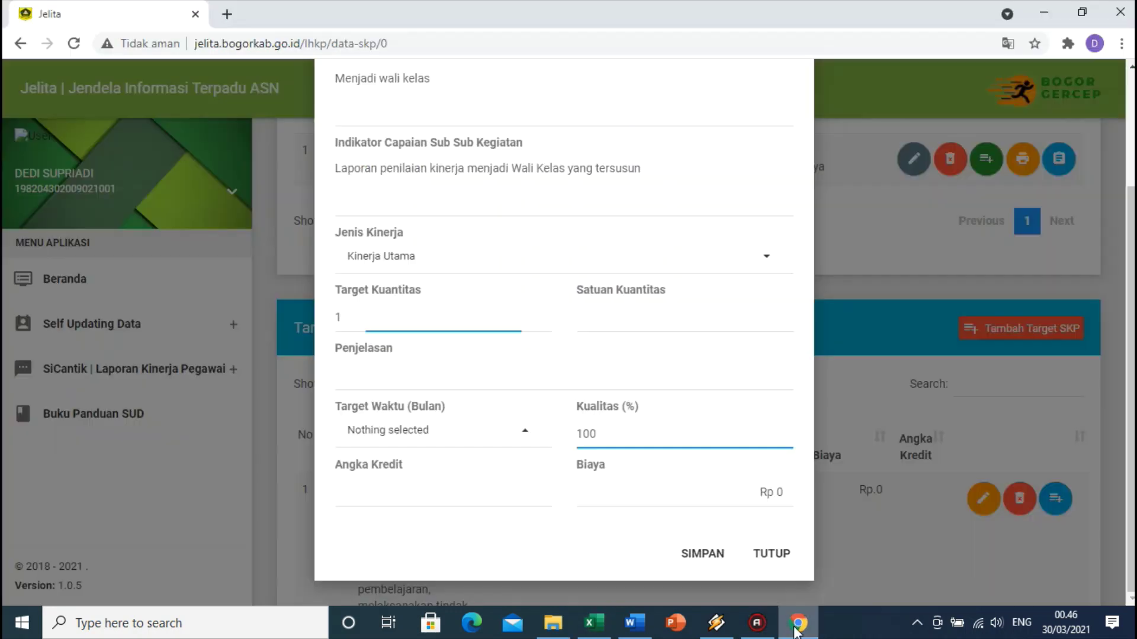
pyautogui.click(432, 379)
pyautogui.click(610, 328)
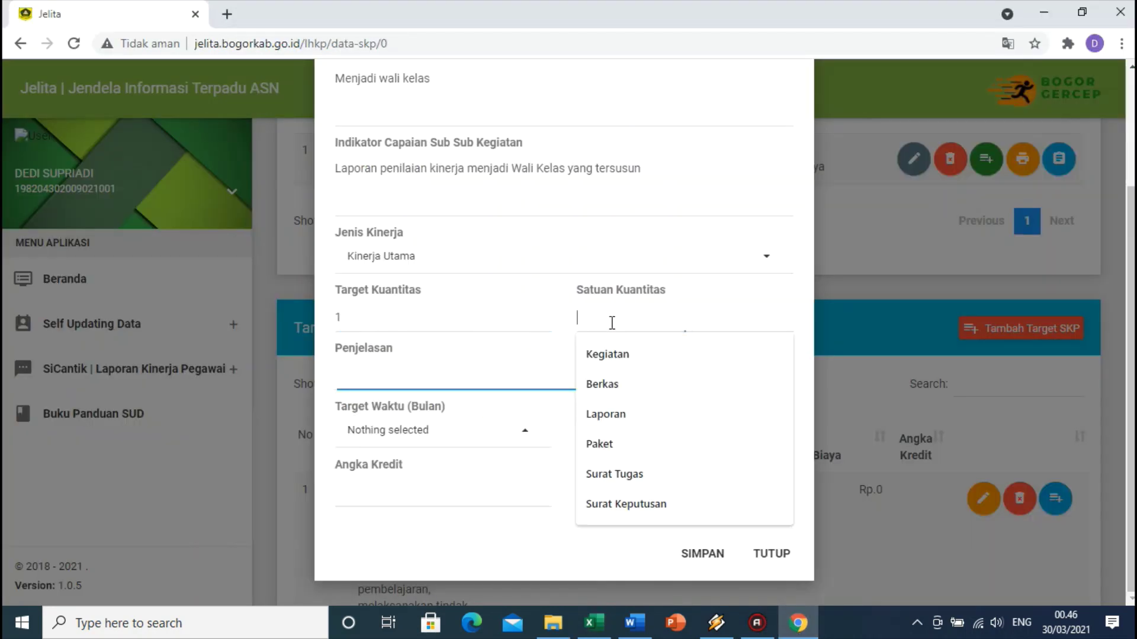
pyautogui.hotkey('ctrl', 'v')
# Copy the second activity's Penjelasan, Laporan Penilaian Kinerja Tahunan, from Excel into the Penjelasan field of the Chrome form
pyautogui.click(593, 623)
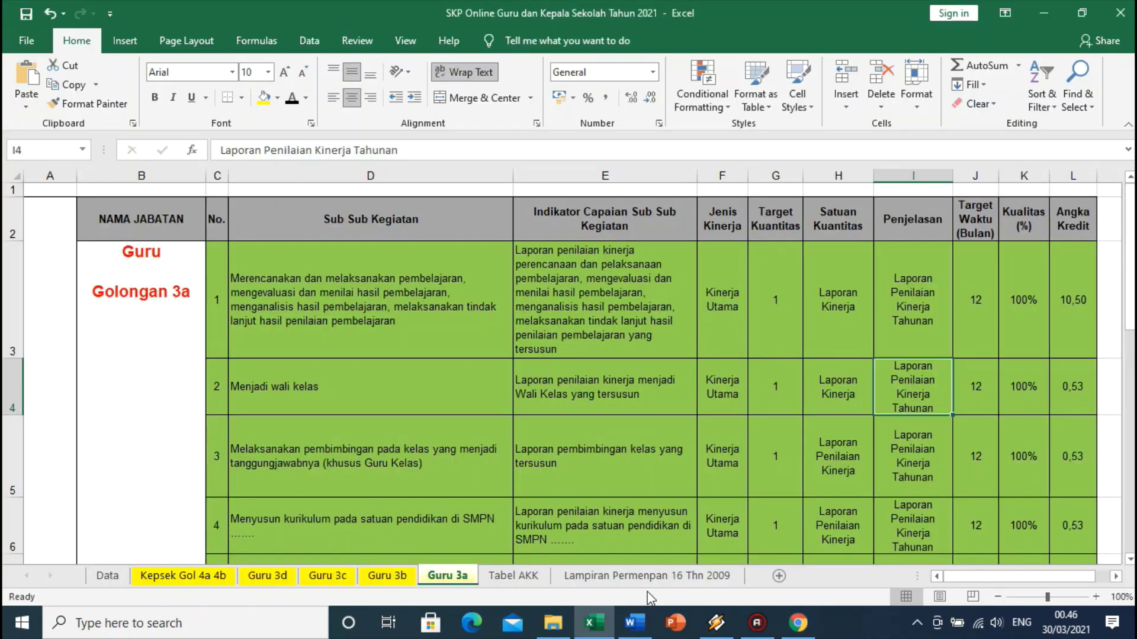
pyautogui.hotkey('ctrl', 'c')
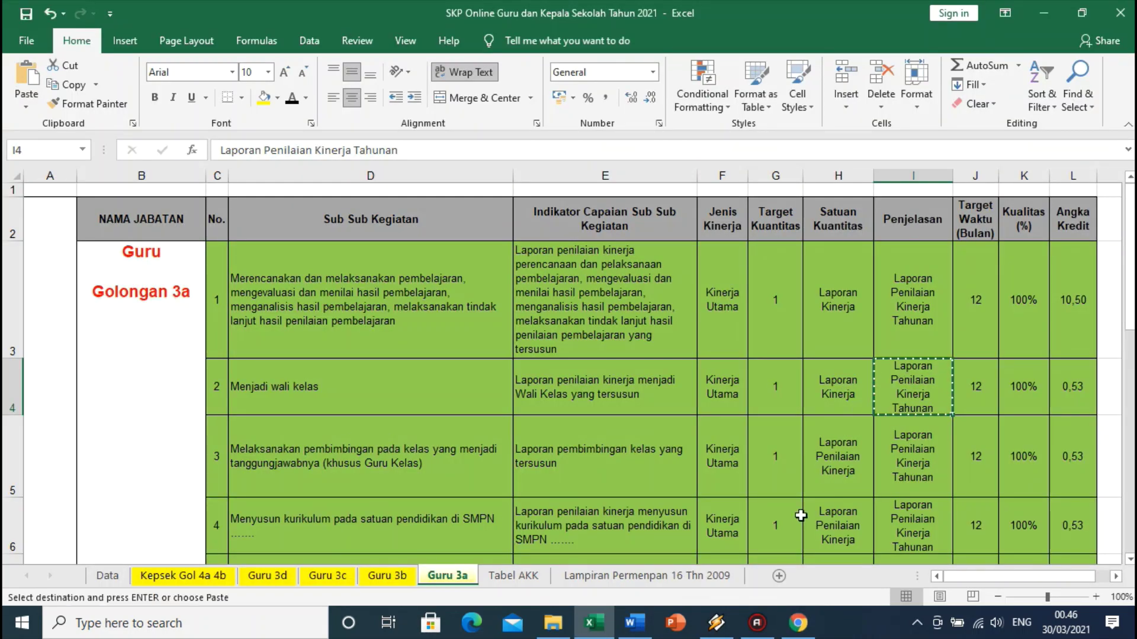
pyautogui.click(798, 623)
pyautogui.click(408, 376)
pyautogui.hotkey('ctrl', 'v')
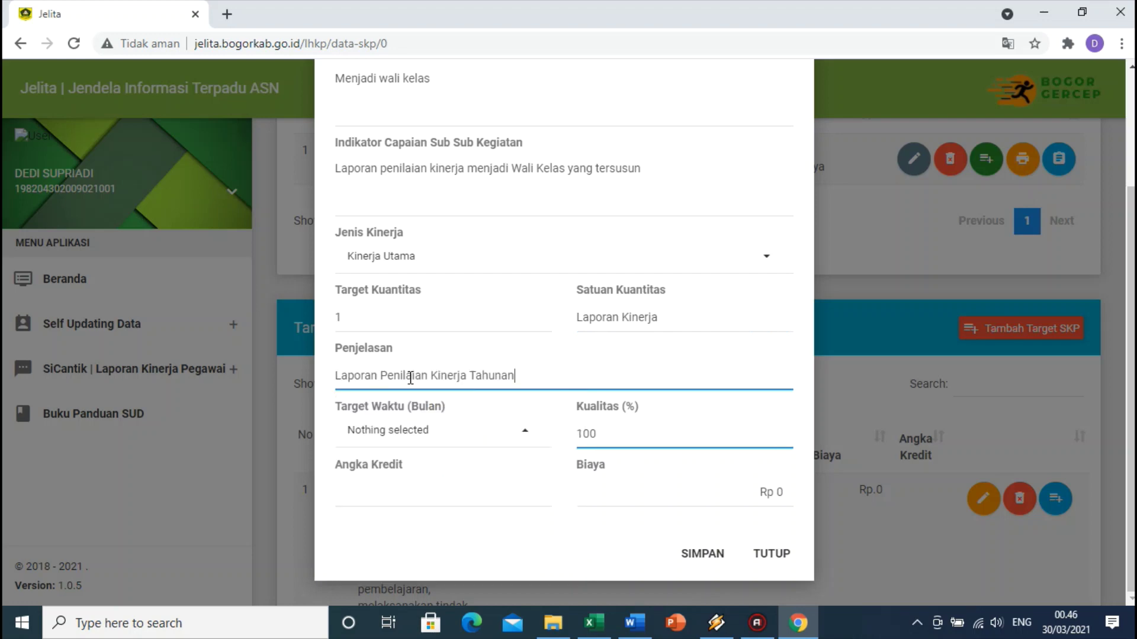
# Set the Menjadi wali kelas target's Target Waktu (Bulan) to 12
pyautogui.click(447, 433)
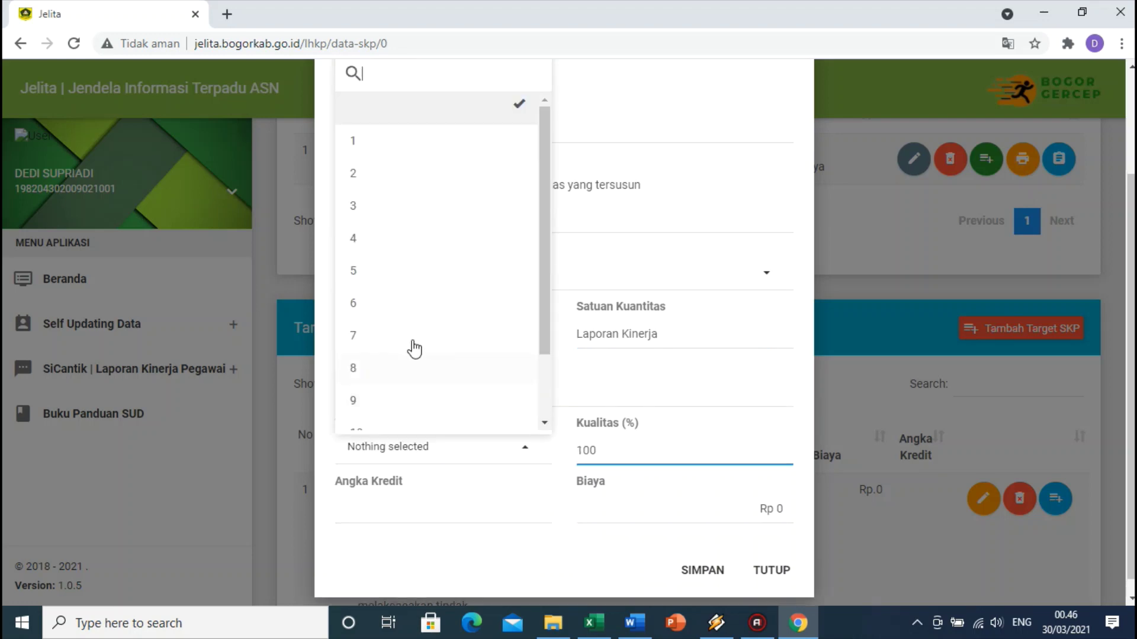
pyautogui.scroll(-2, 402, 355)
pyautogui.click(366, 416)
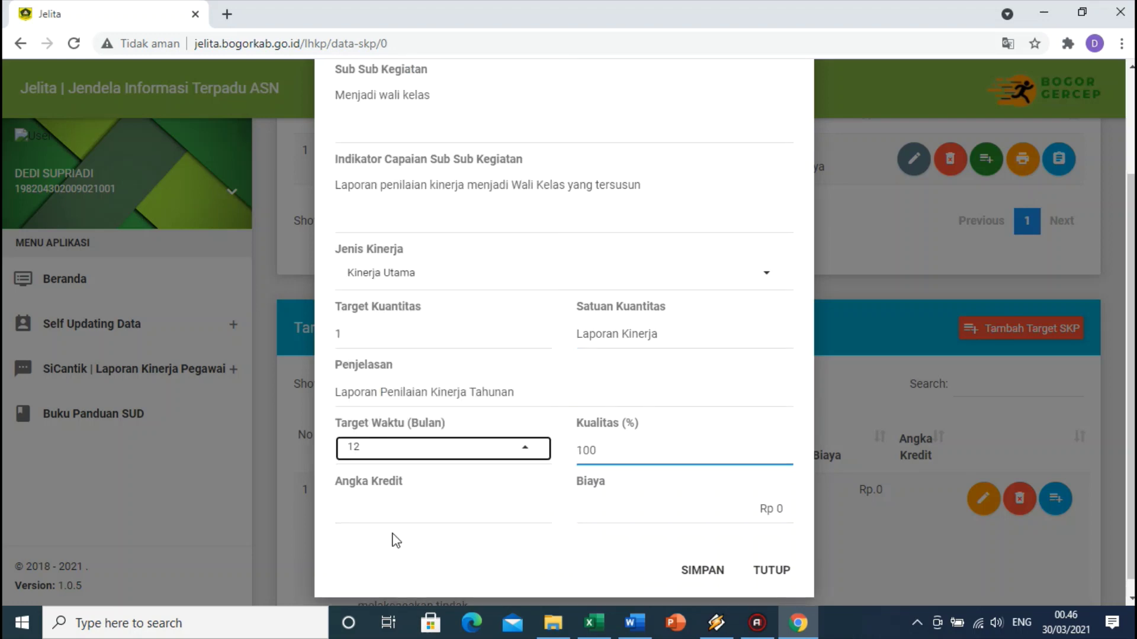
pyautogui.click(396, 512)
pyautogui.write('10.')
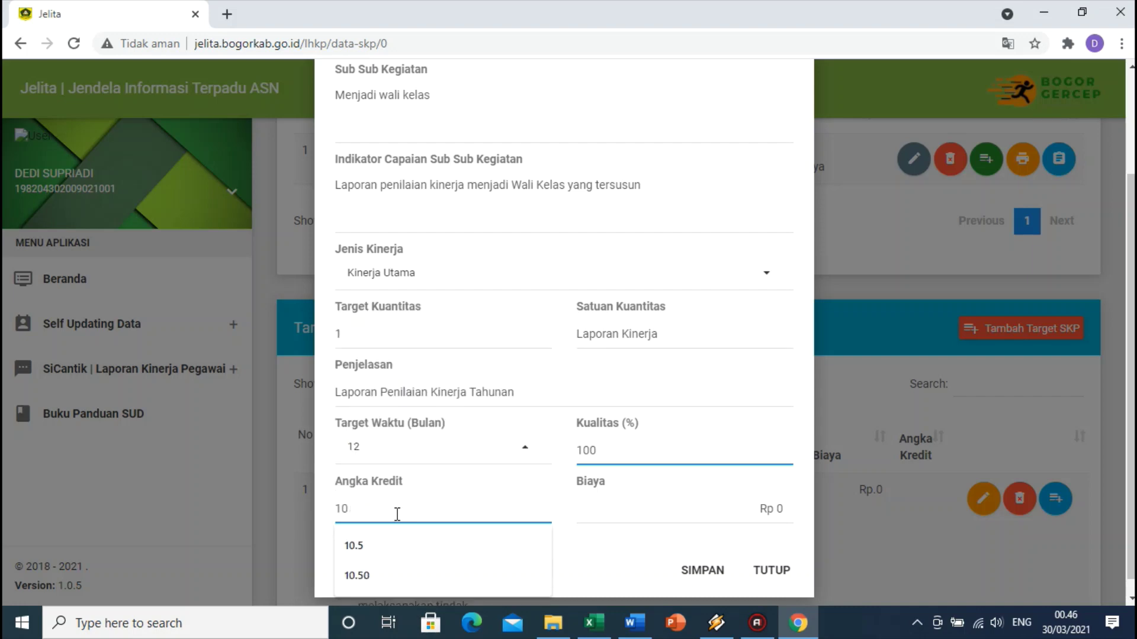
pyautogui.press('BackSpace')
pyautogui.press('BackSpace')
# Examine the Menjadi wali kelas Angka Kredit formula in Excel and highlight the Tugas Tambahan Periode 1 Tahun rule in the Word guide
pyautogui.click(592, 620)
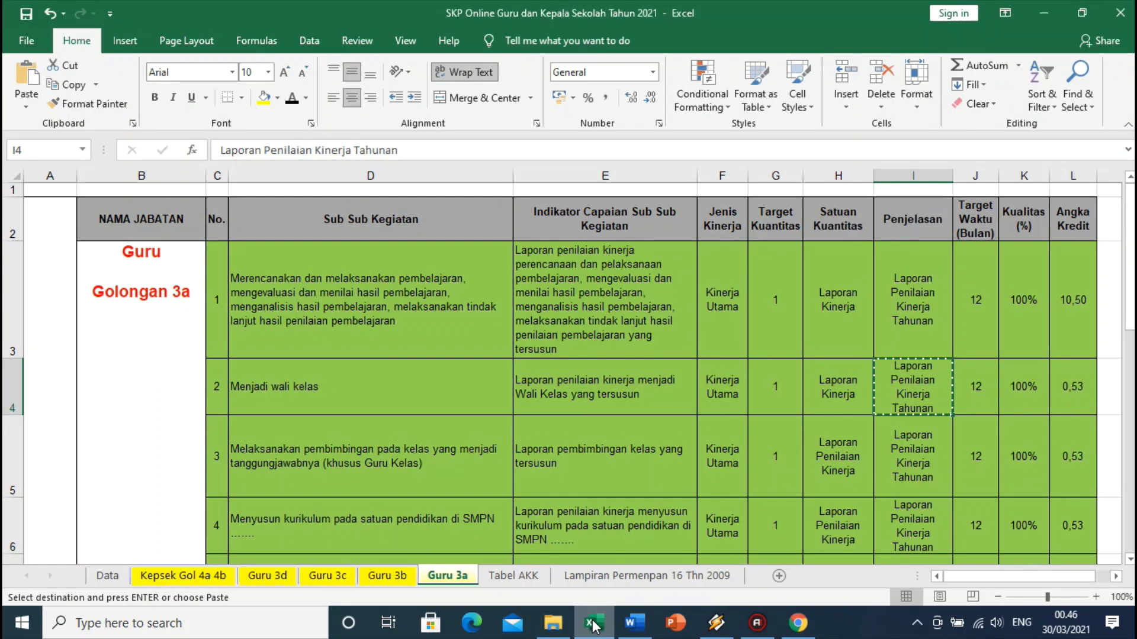
pyautogui.click(1074, 404)
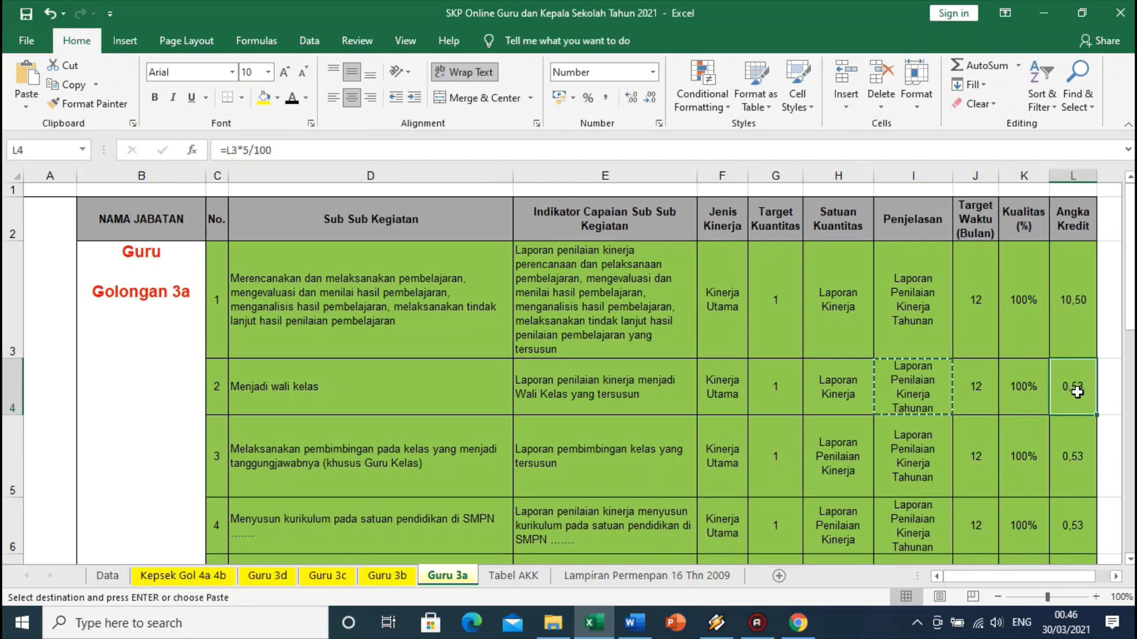
pyautogui.click(634, 622)
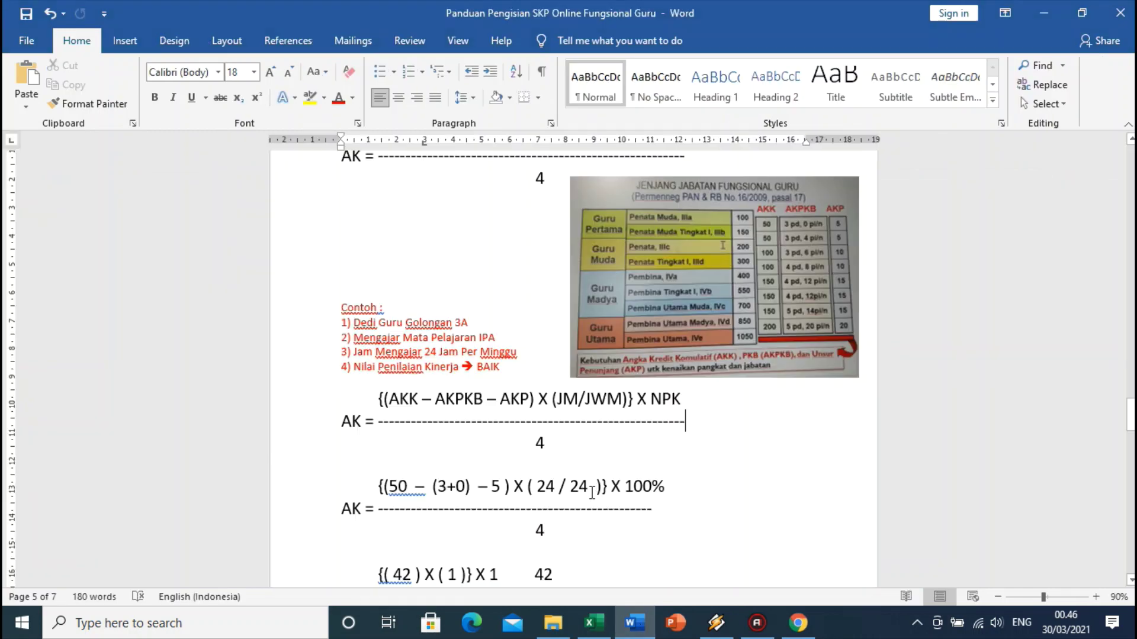
pyautogui.scroll(-6, 573, 296)
pyautogui.scroll(-20, 1116, 546)
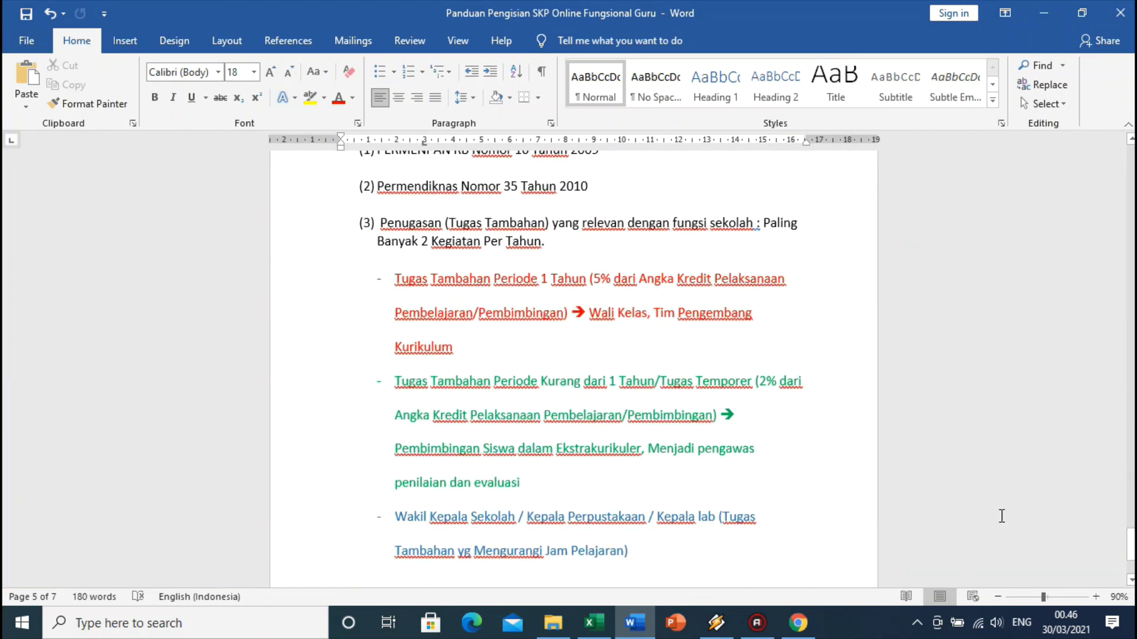
pyautogui.click(1130, 140)
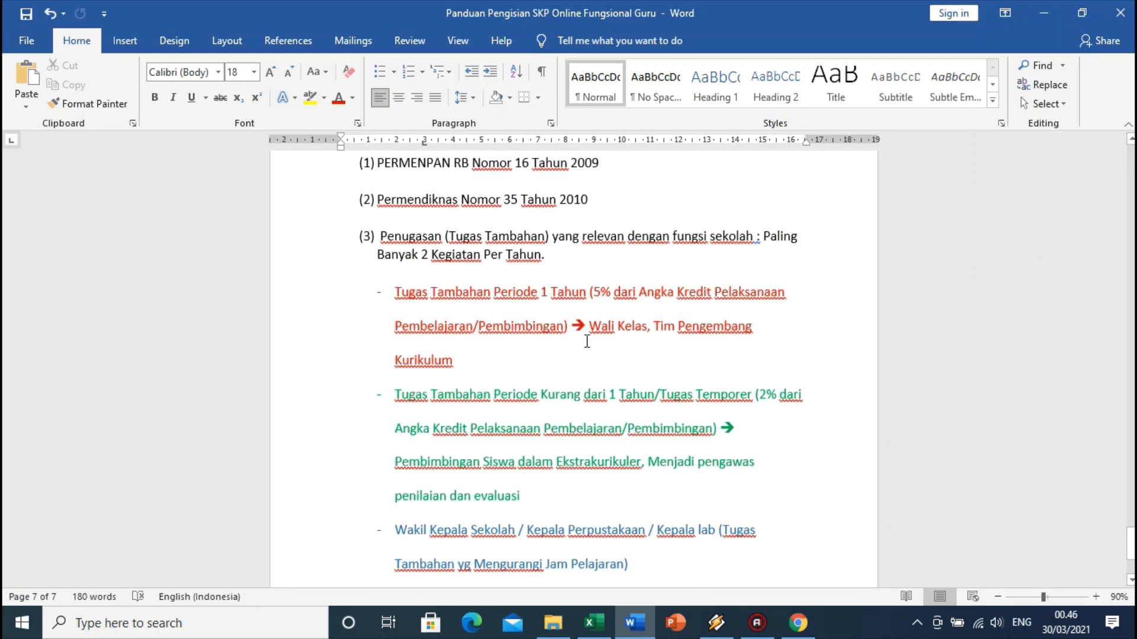
pyautogui.moveTo(502, 367); pyautogui.dragTo(621, 360)
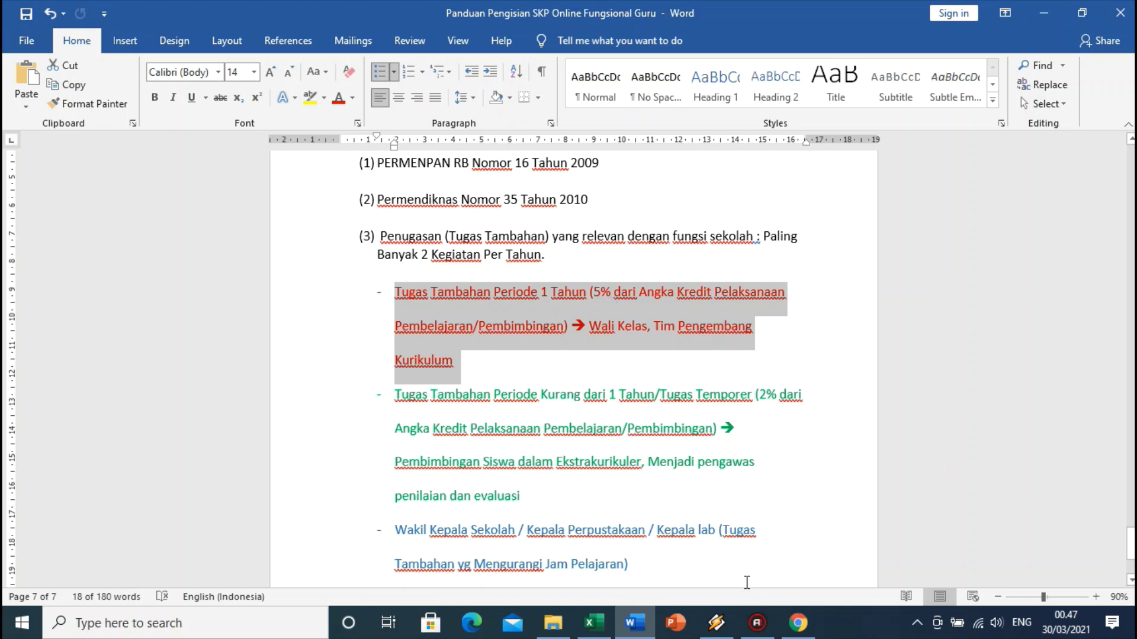
# Compare the first two activities' Angka Kredit cells in Excel and enter 0.53 as Angka Kredit in the Chrome form
pyautogui.click(592, 622)
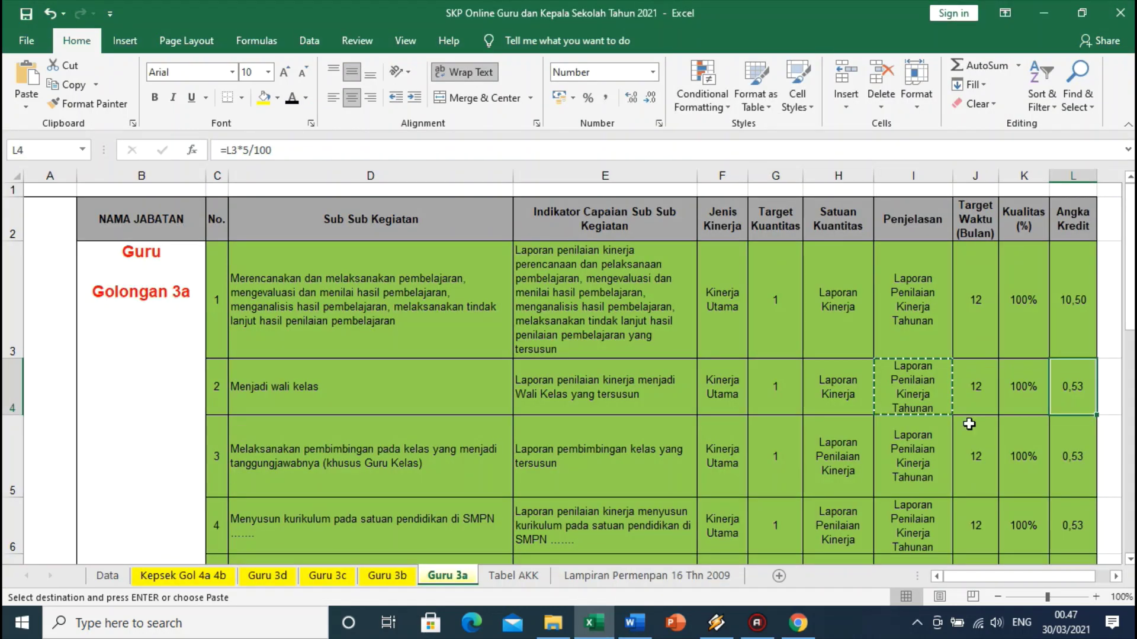
pyautogui.click(1075, 328)
pyautogui.click(1073, 389)
pyautogui.click(1082, 321)
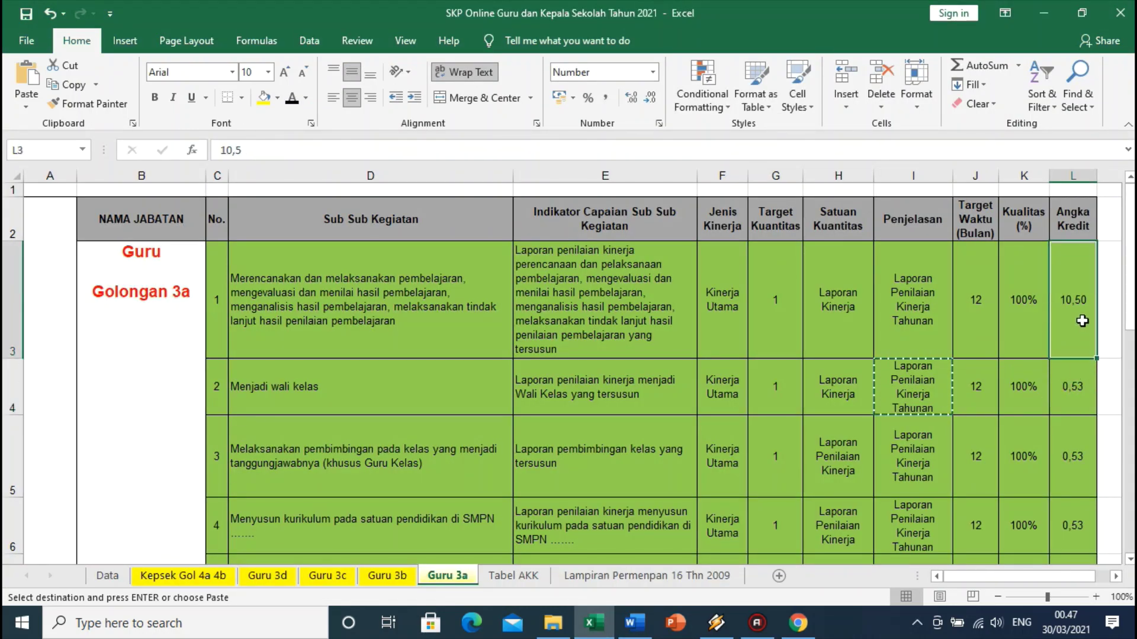
pyautogui.click(1072, 389)
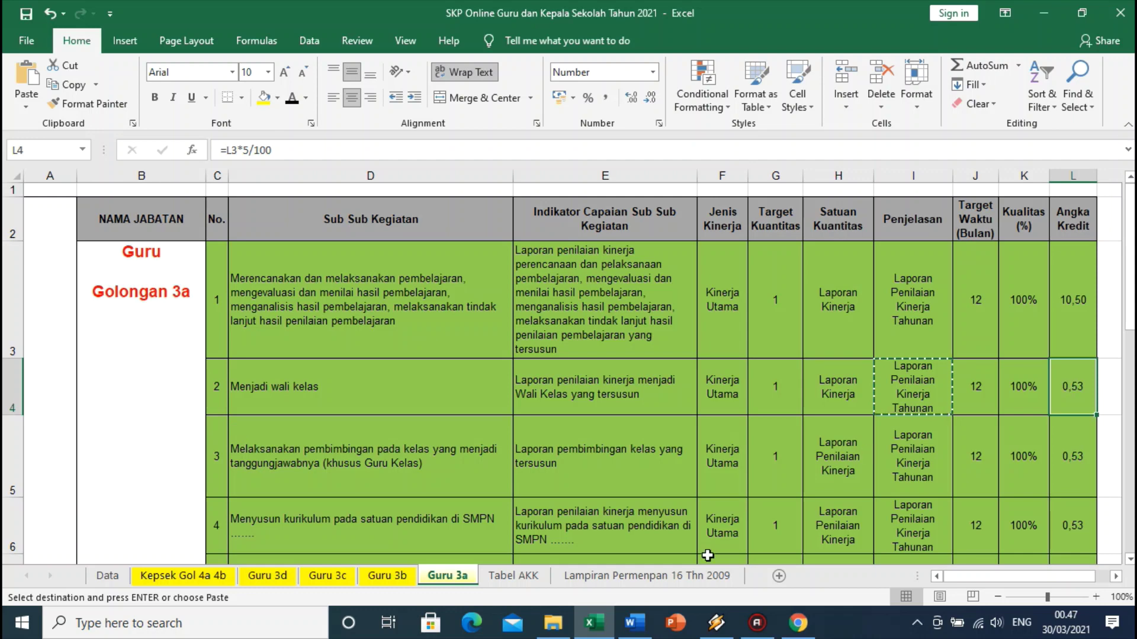
pyautogui.click(798, 623)
pyautogui.click(442, 513)
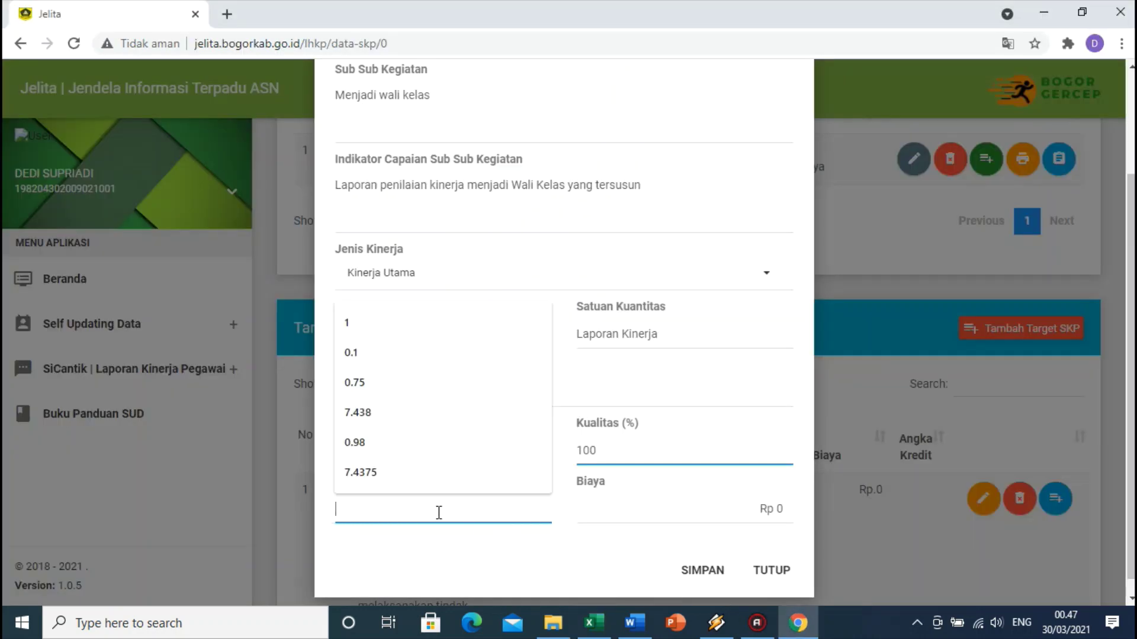
pyautogui.write('0.53')
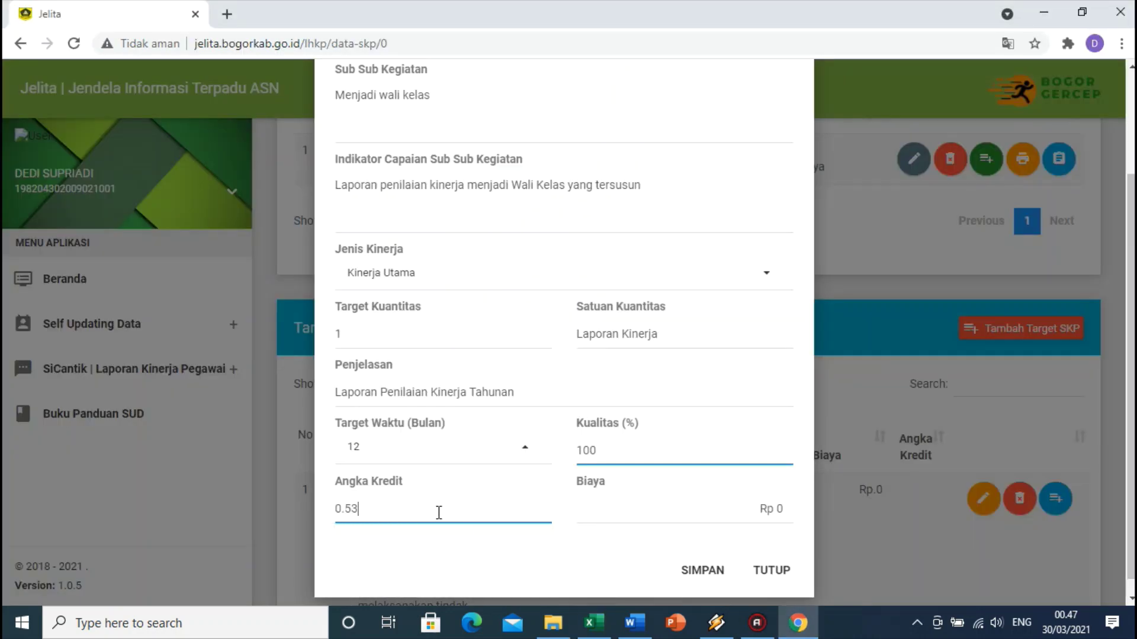
# Save the Menjadi wali kelas target, confirm the save and dismiss the success message
pyautogui.click(687, 570)
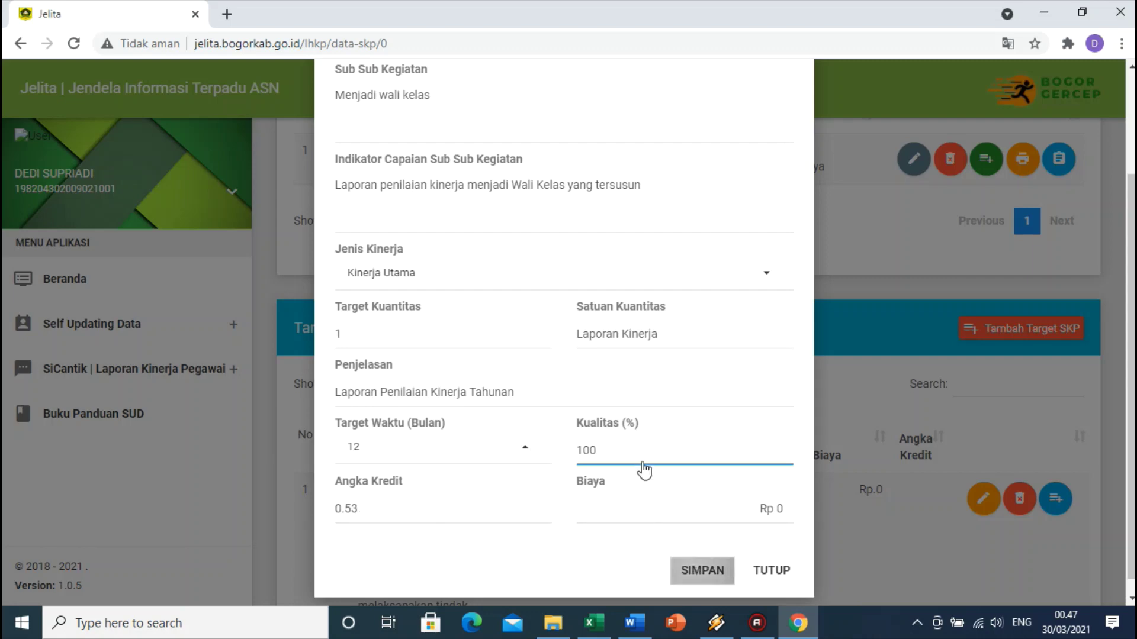
pyautogui.click(606, 418)
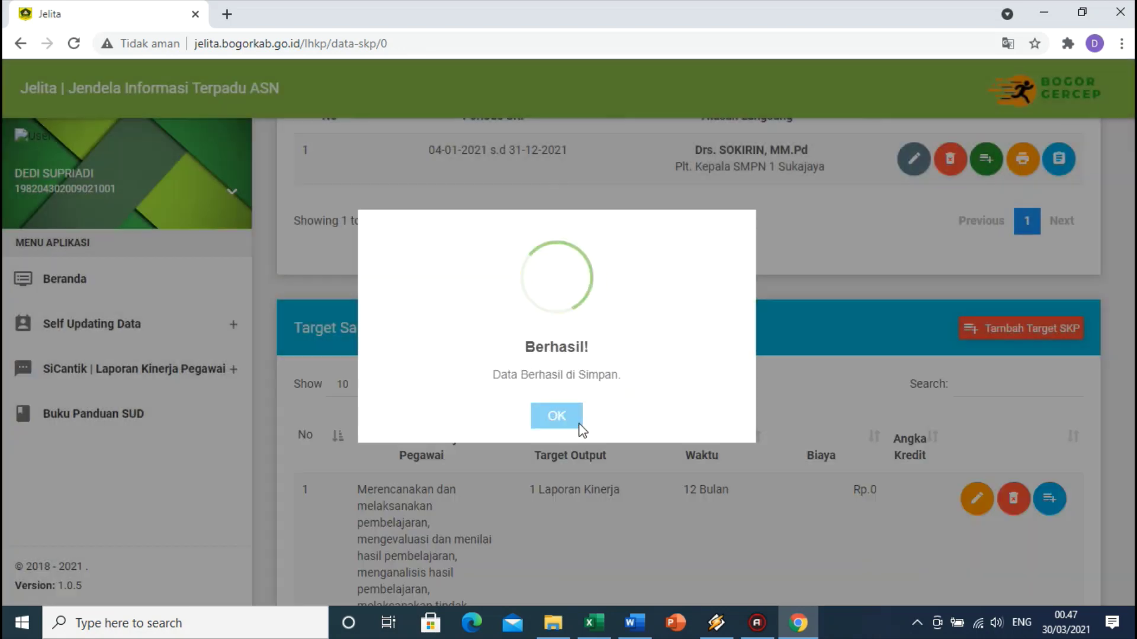
pyautogui.click(559, 417)
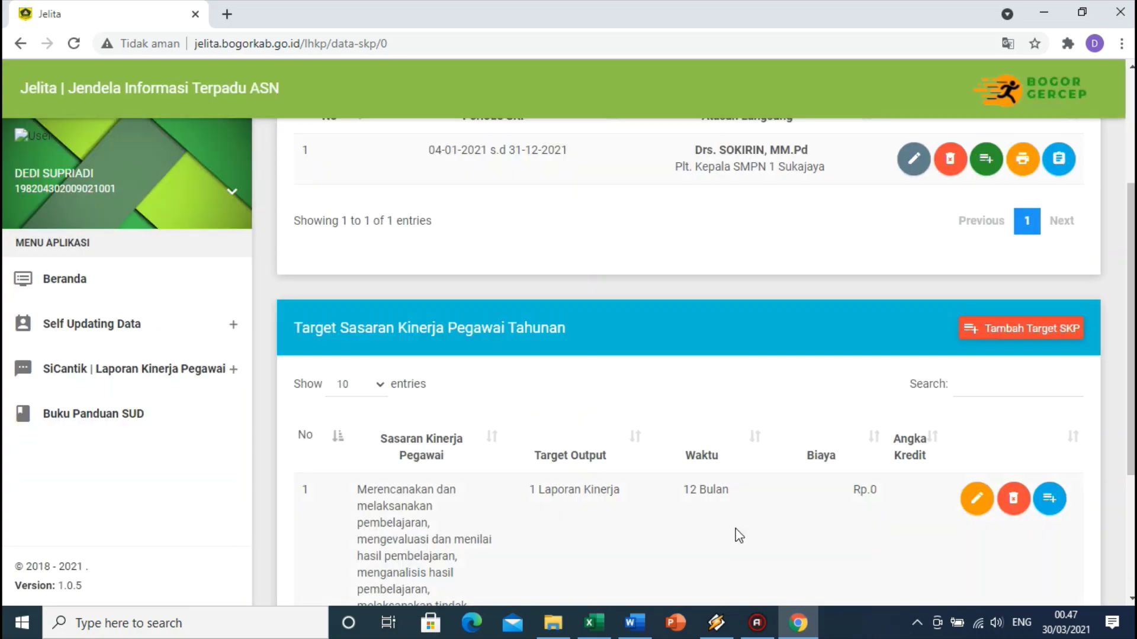
# Start a new annual SKP target with Tidak Ada Pemangku Jabatan as its SKP Atasan Langsung
pyautogui.click(986, 329)
pyautogui.click(444, 175)
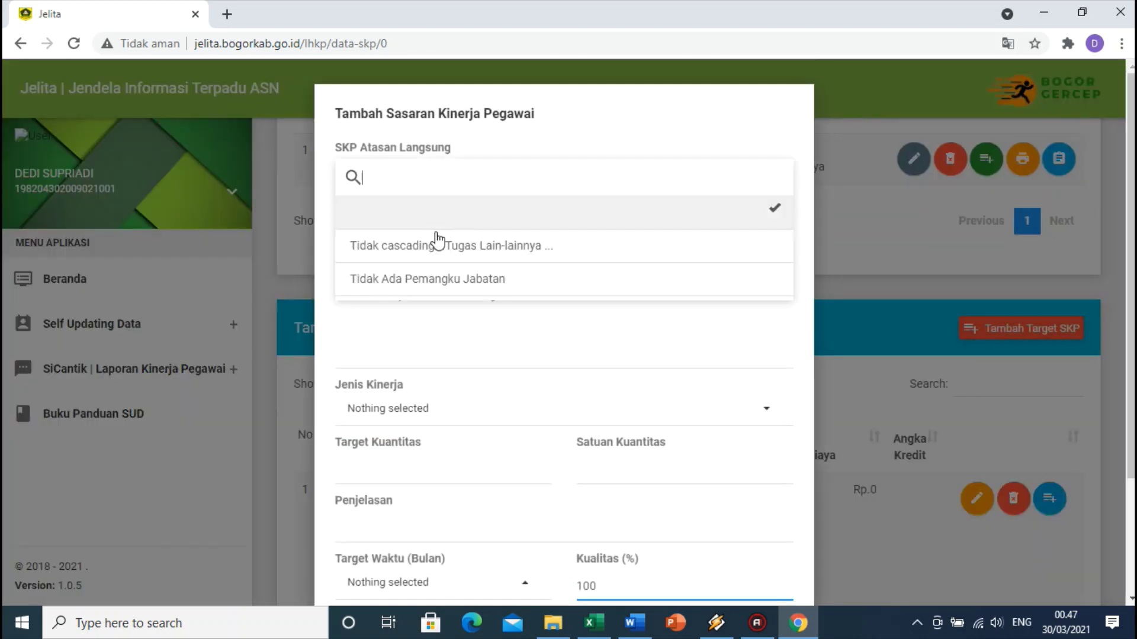
pyautogui.click(430, 278)
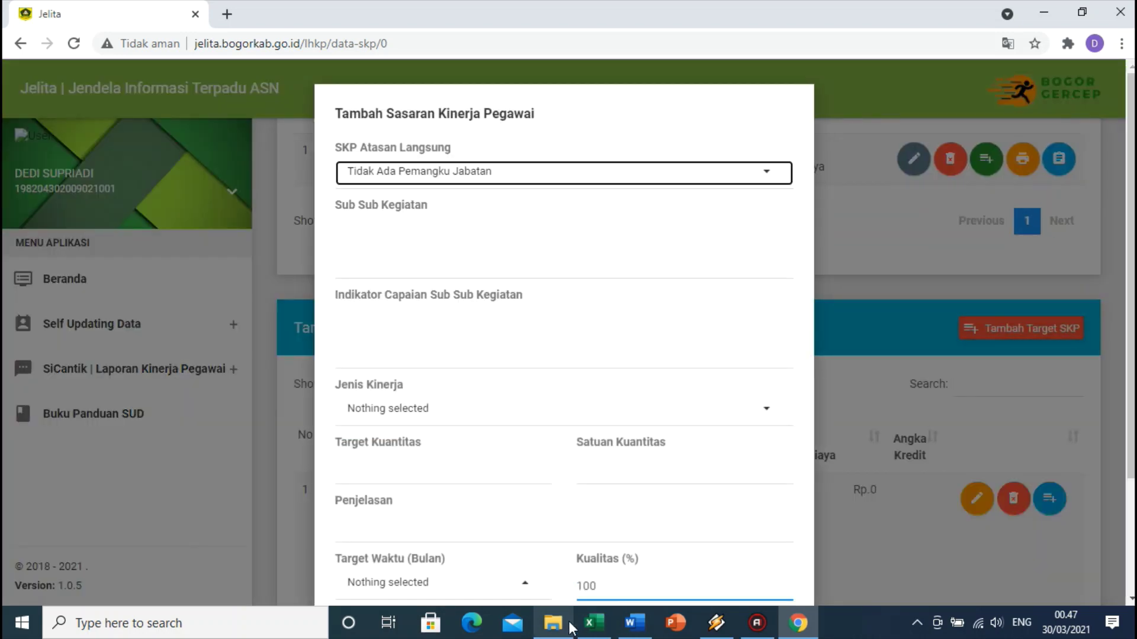
# Switch to Excel and copy activity 4's Sub Sub Kegiatan text, Menyusun kurikulum pada satuan pendidikan di SMPN, from the Guru 3a sheet
pyautogui.click(591, 625)
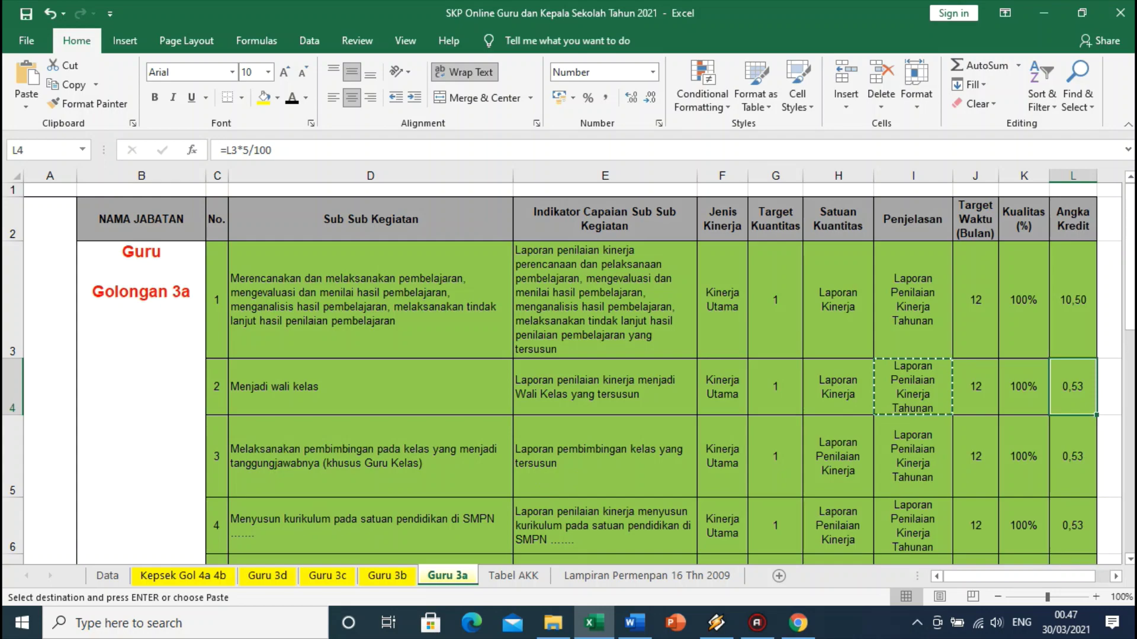
pyautogui.click(1130, 560)
pyautogui.click(1130, 560)
pyautogui.click(1131, 560)
pyautogui.click(1130, 560)
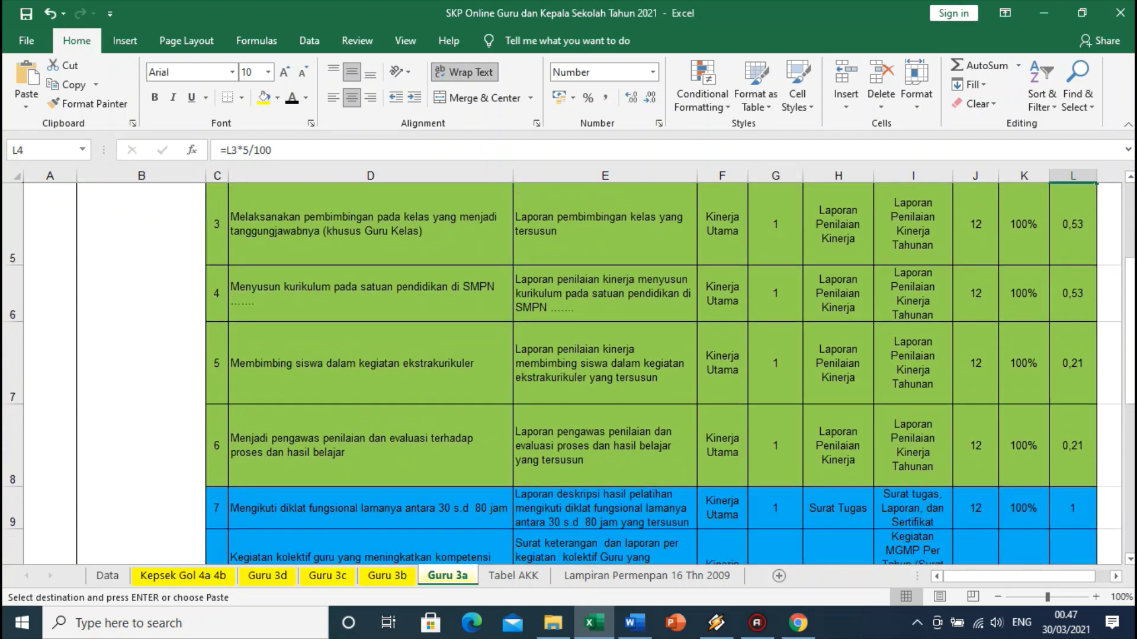
pyautogui.click(1130, 178)
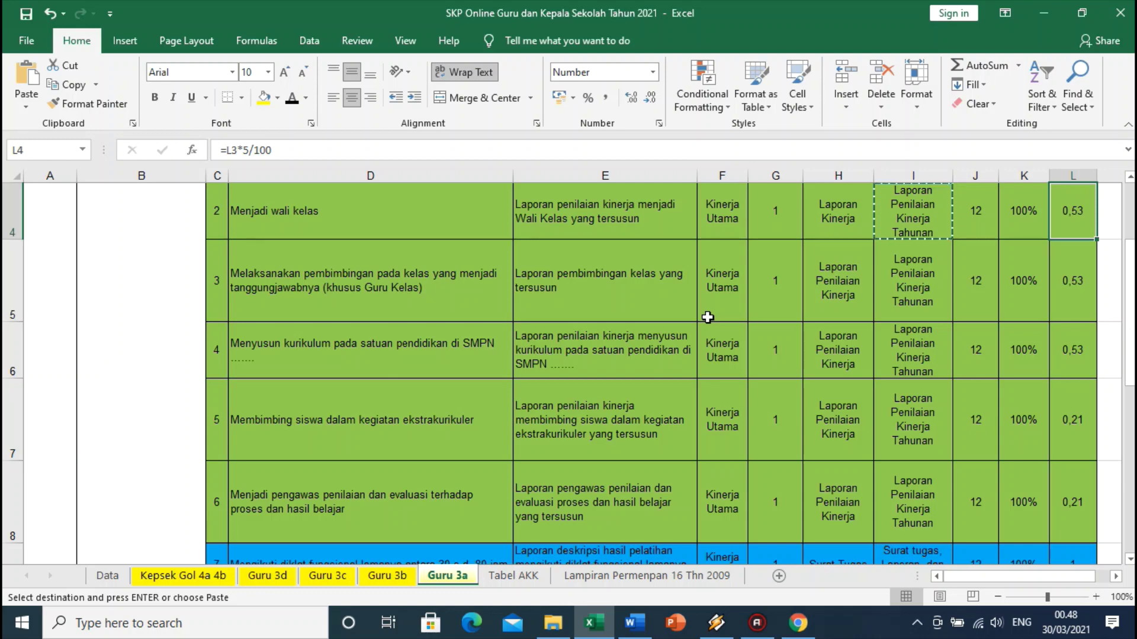
pyautogui.click(397, 349)
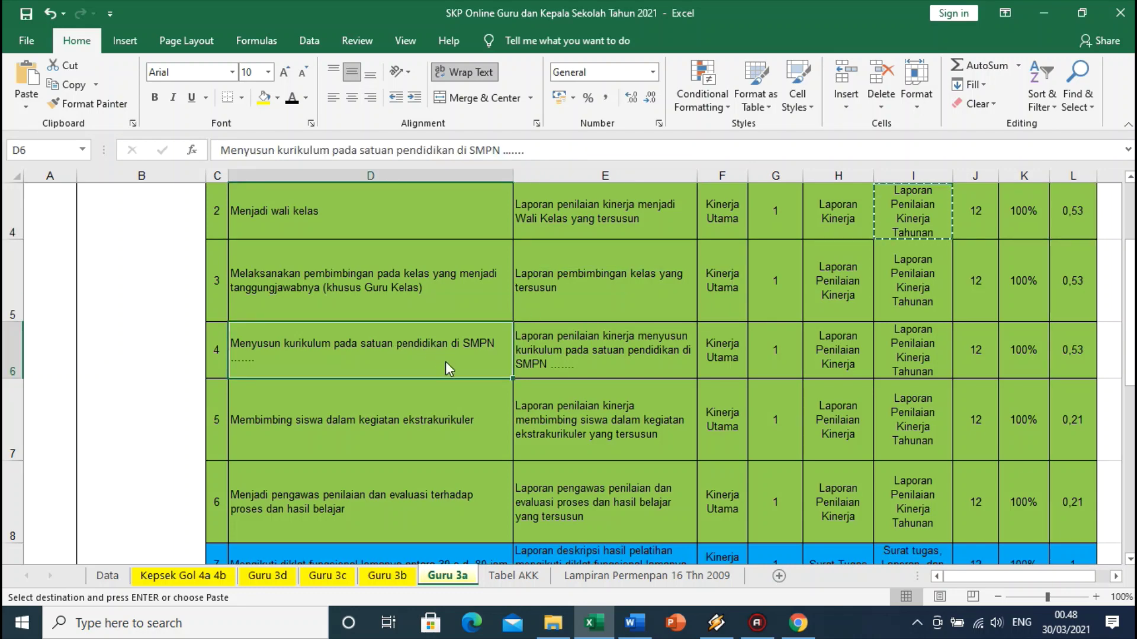
pyautogui.hotkey('ctrl', 'c')
pyautogui.press('Return')
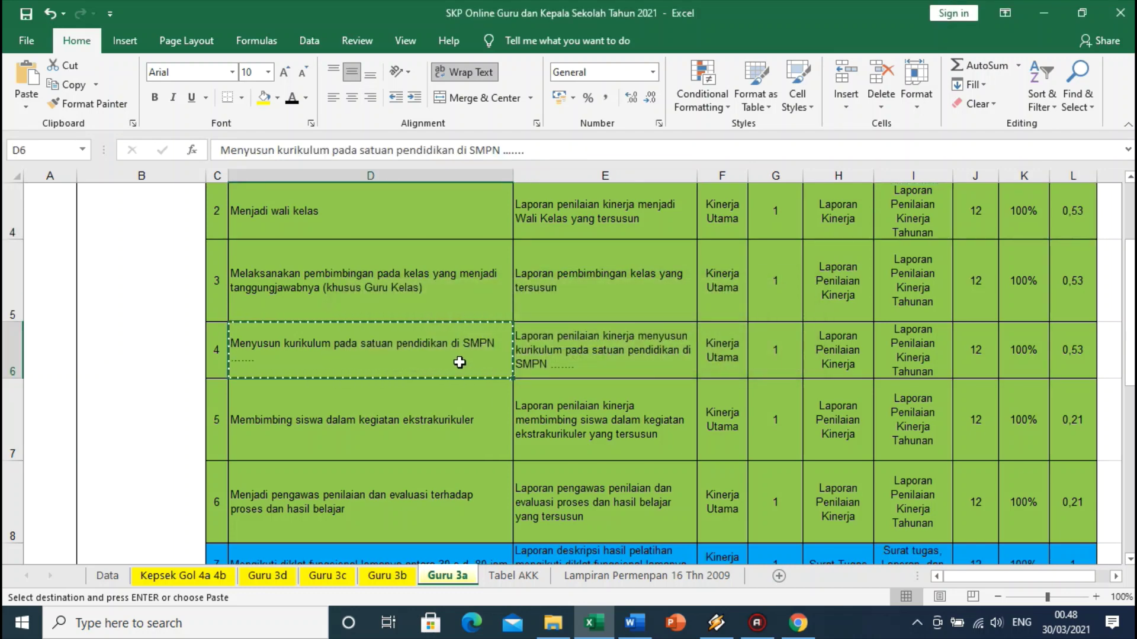
# Paste the copied text into Sub Sub Kegiatan in the Chrome form and replace the trailing dots so it ends with SMPN 1 Sukajaya
pyautogui.click(797, 623)
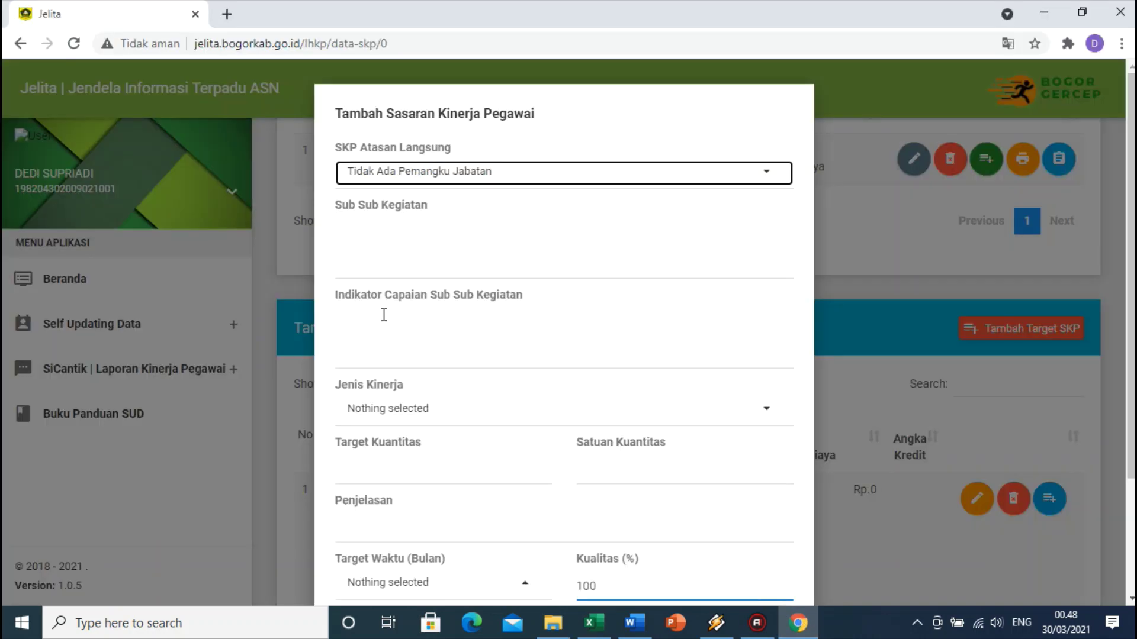
pyautogui.click(373, 253)
pyautogui.hotkey('ctrl', 'v')
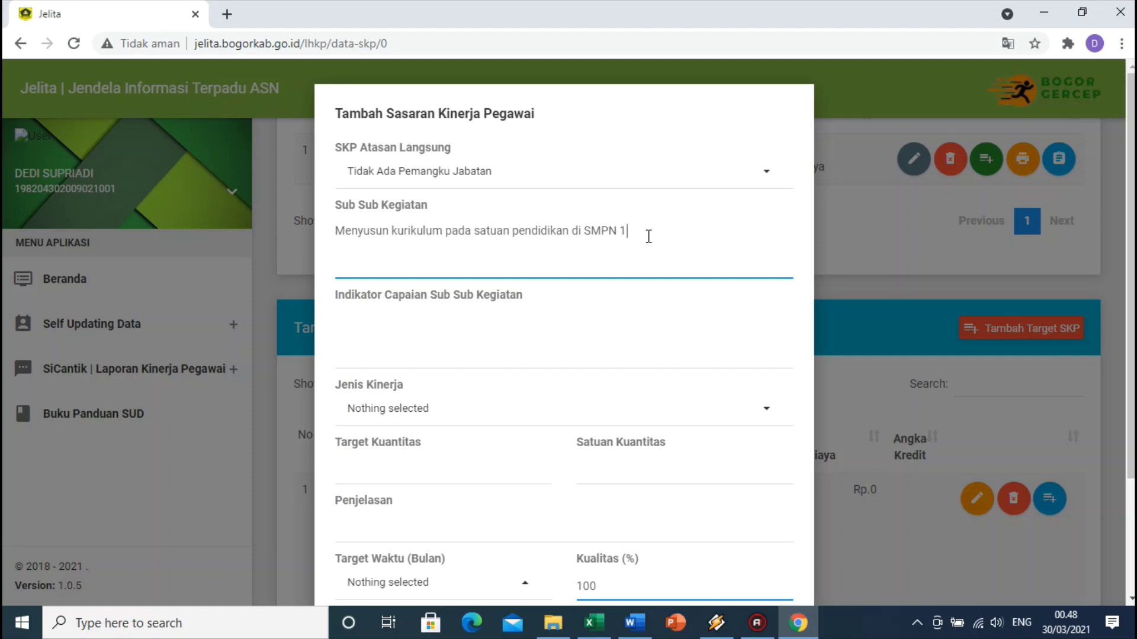
pyautogui.write('kajaya')
# Copy activity 4's Indikator Capaian text from Excel into the matching Chrome form field and complete its ending as SMPN 1 Sukajaya
pyautogui.click(593, 622)
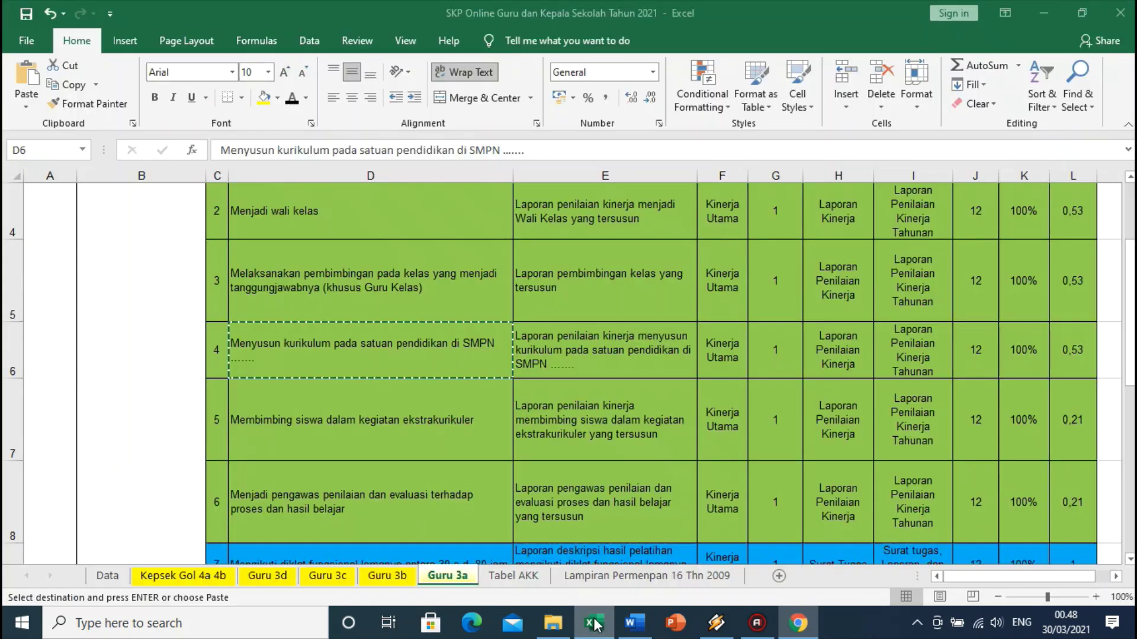
pyautogui.click(632, 368)
pyautogui.hotkey('ctrl', 'c')
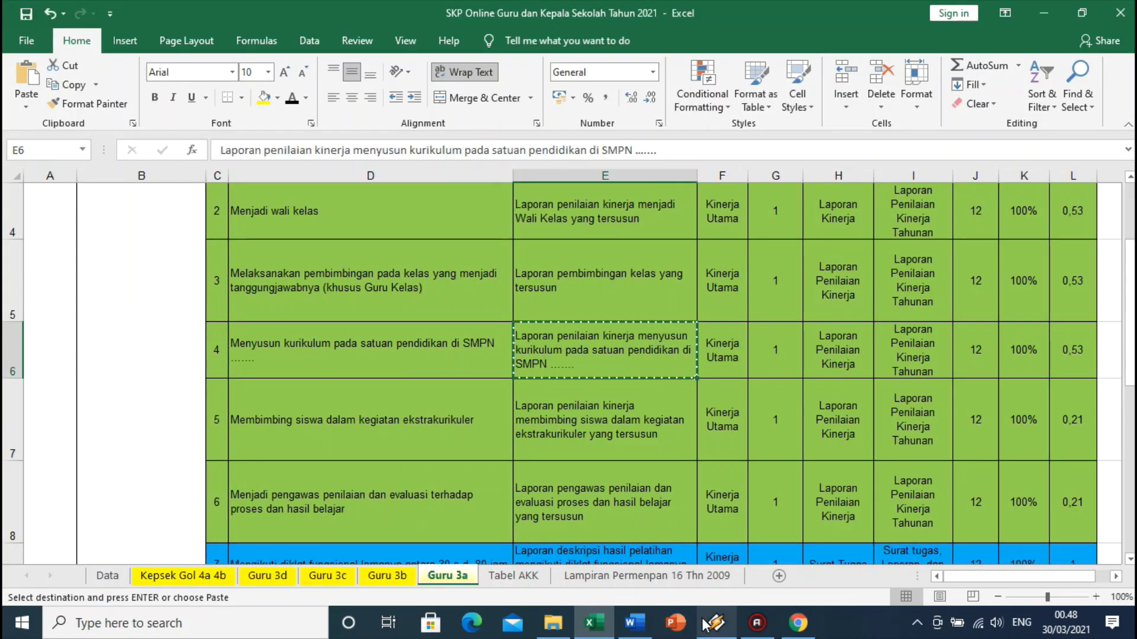
pyautogui.click(797, 623)
pyautogui.click(468, 343)
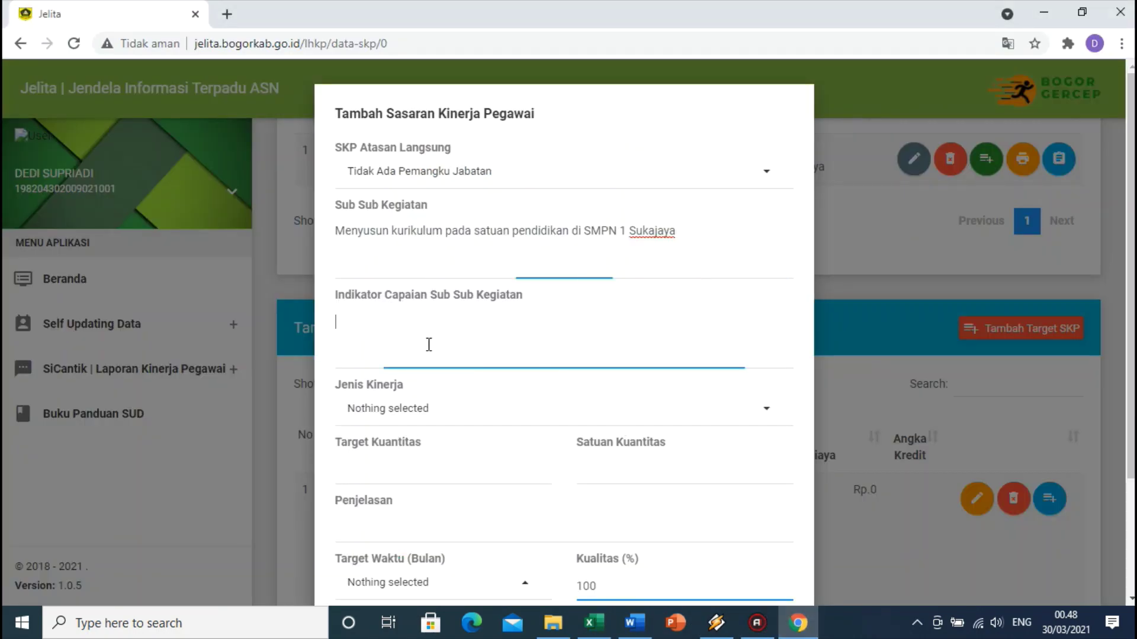
pyautogui.hotkey('ctrl', 'v')
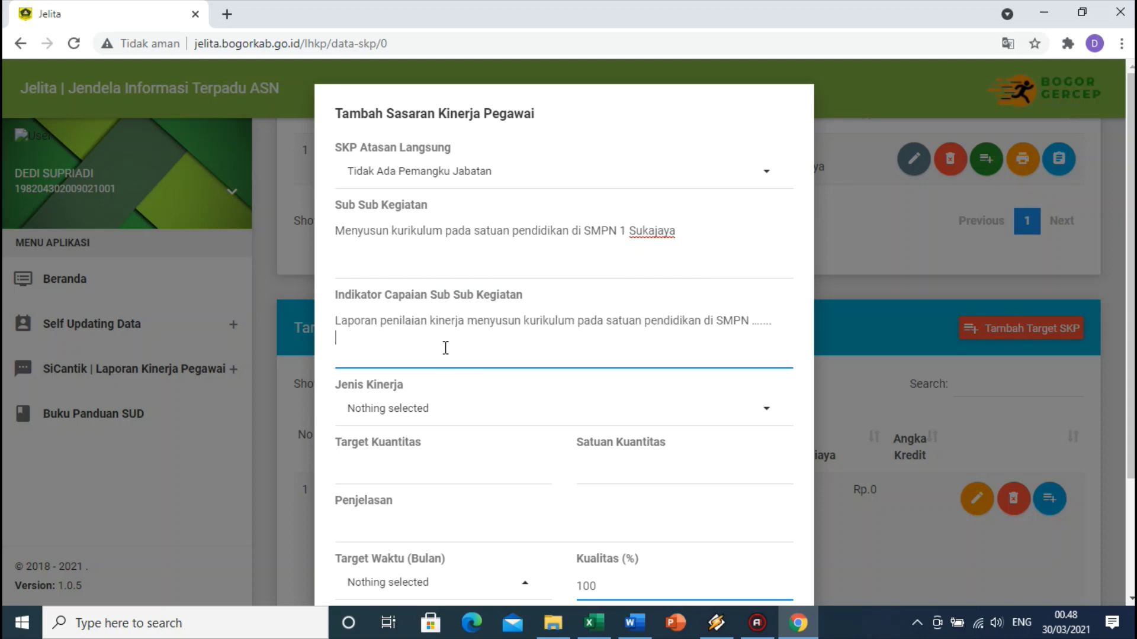
pyautogui.click(777, 324)
pyautogui.write('kajaya')
# Set the curriculum target's Jenis Kinerja to Kinerja Utama
pyautogui.click(462, 413)
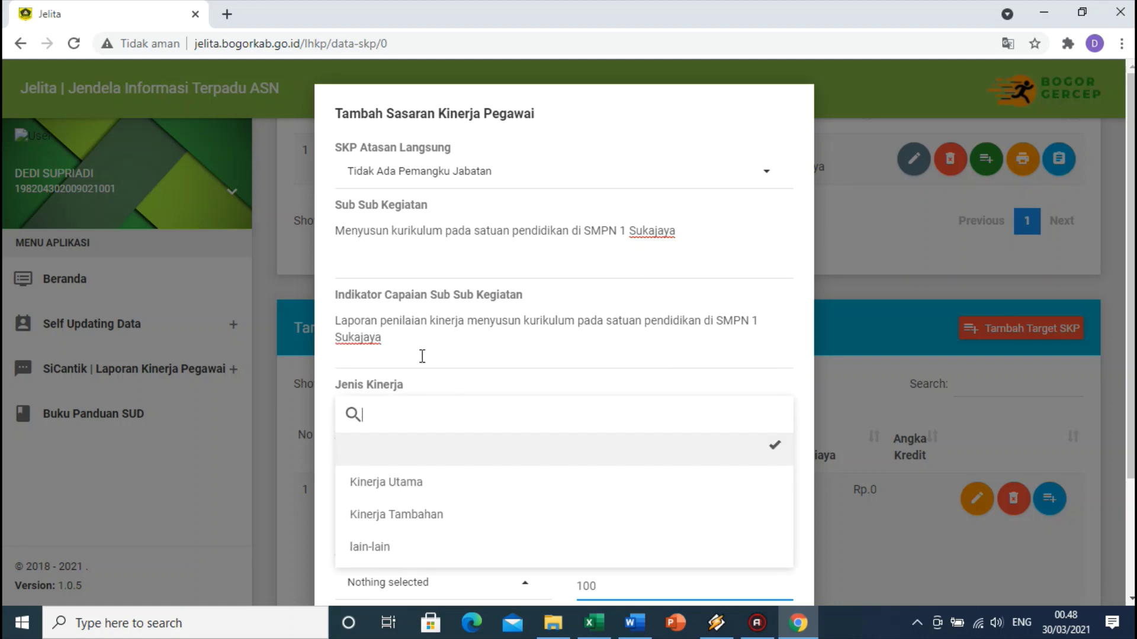
pyautogui.scroll(-3, 421, 367)
pyautogui.click(413, 330)
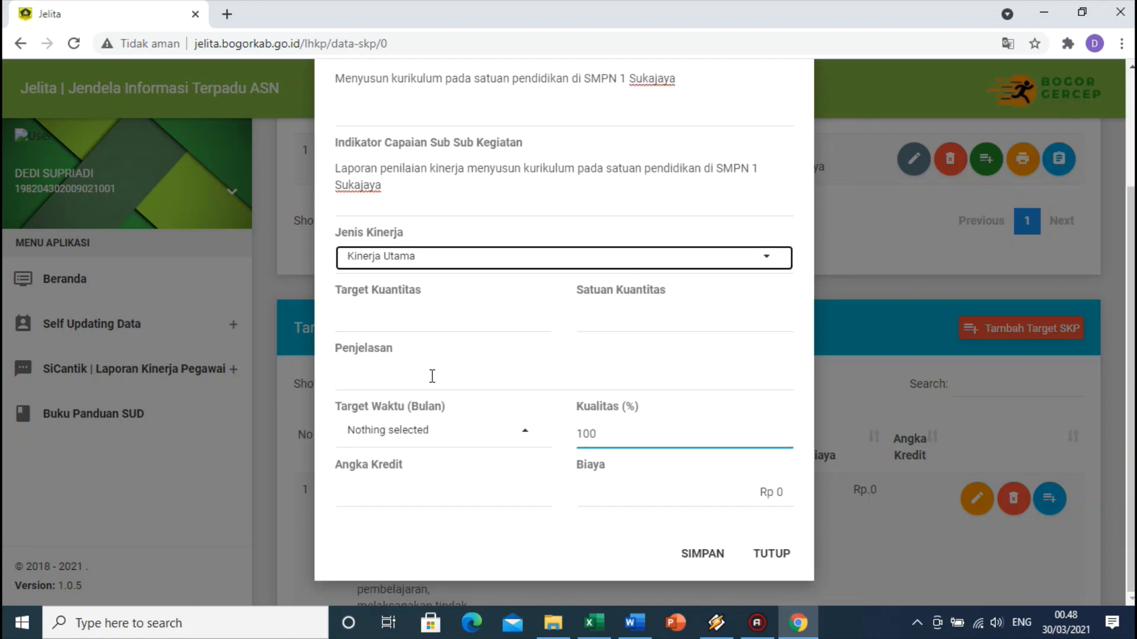
# Enter 1 as the Target Kuantitas and Laporan Kinerja as the Satuan Kuantitas
pyautogui.click(397, 317)
pyautogui.click(384, 353)
pyautogui.click(625, 326)
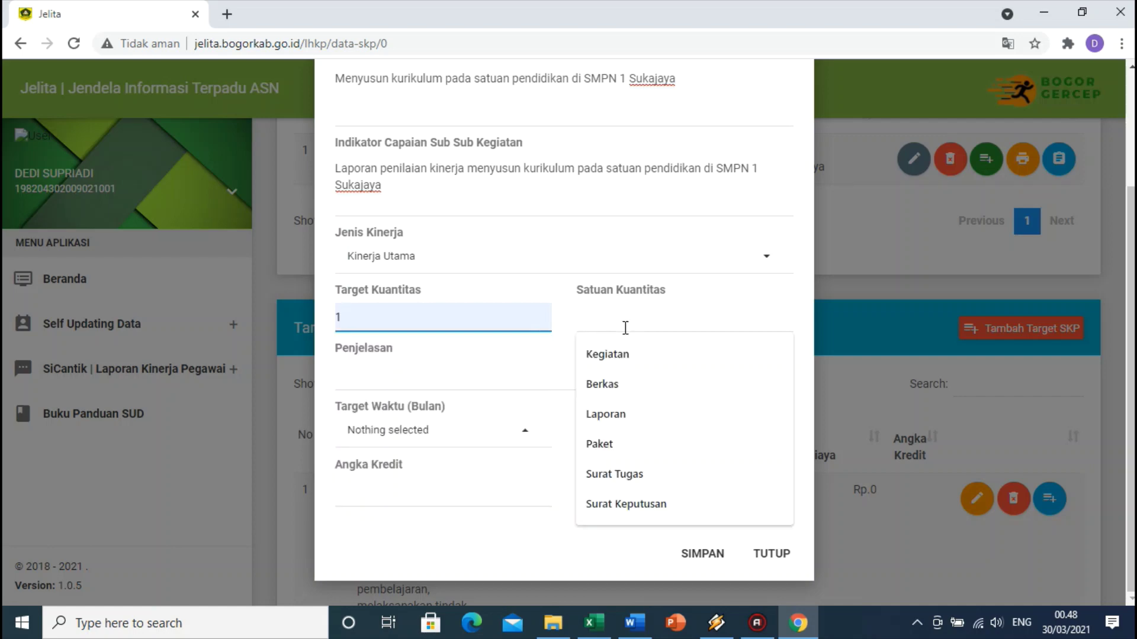
pyautogui.write('Laporan Kinerja')
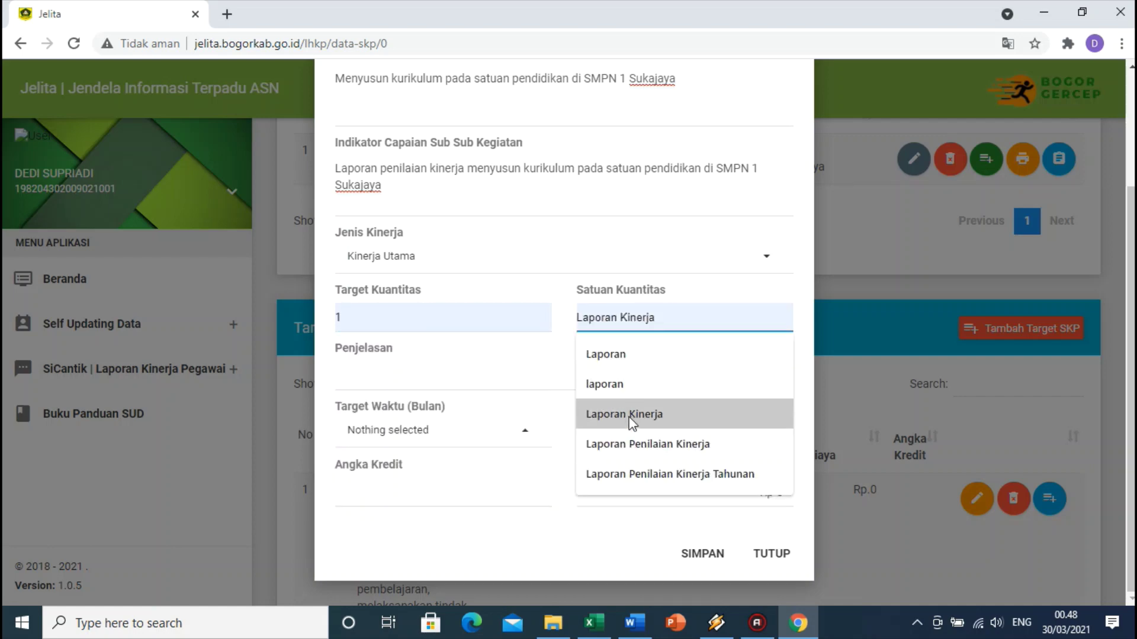
pyautogui.click(631, 415)
# Fill Penjelasan with Laporan Penilaian Kinerja Tahunan and set Target Waktu (Bulan) to 12
pyautogui.click(478, 375)
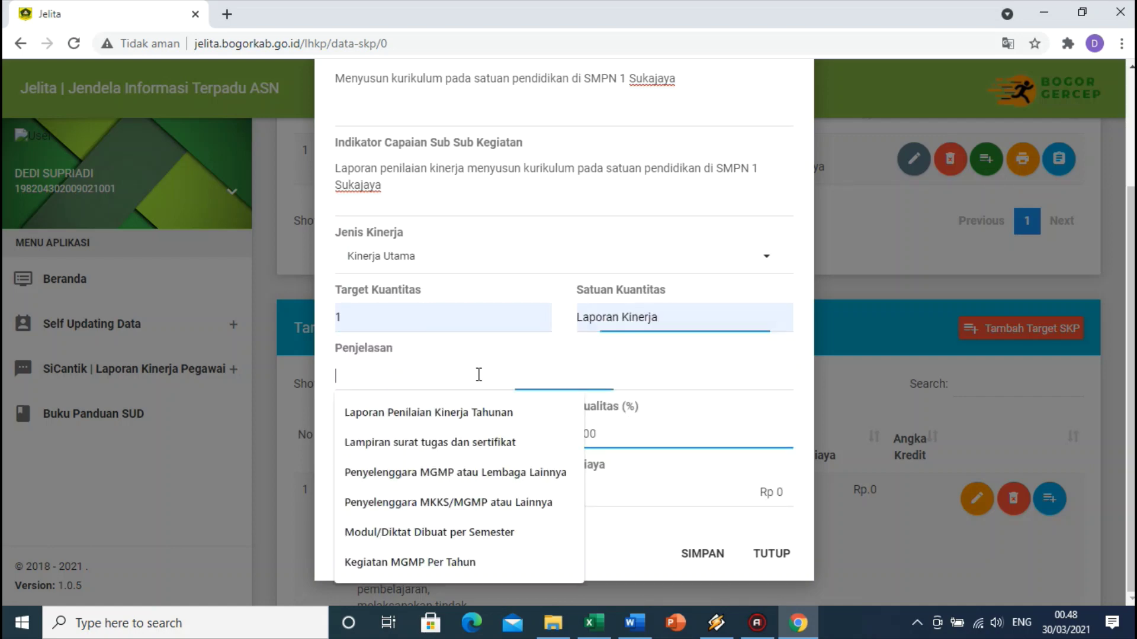
pyautogui.write('La')
pyautogui.click(472, 415)
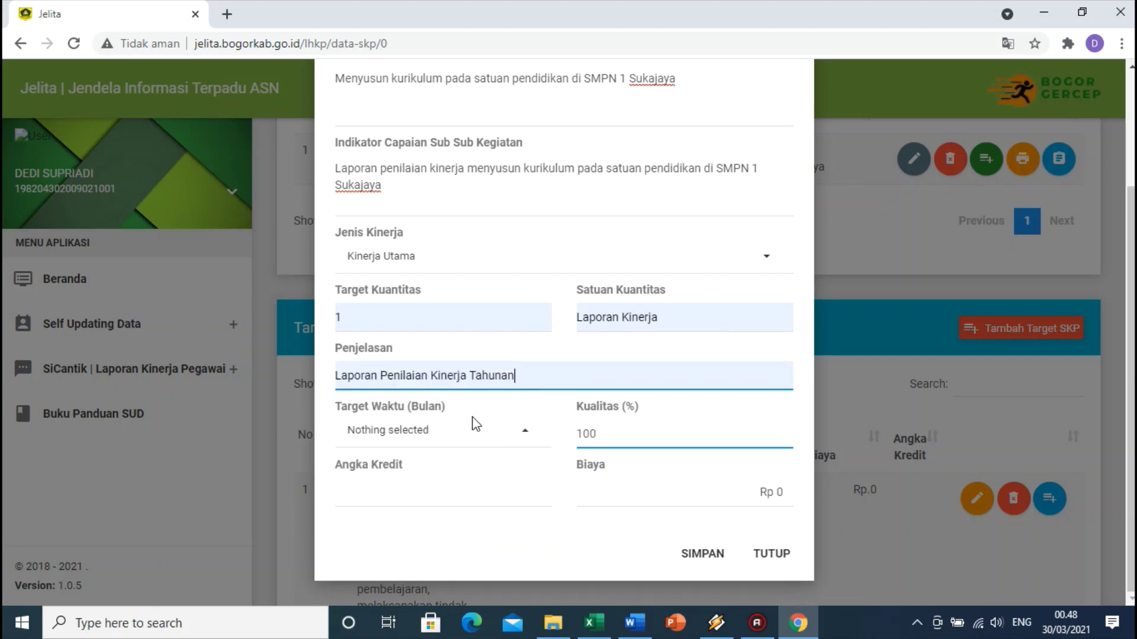
pyautogui.click(459, 440)
pyautogui.scroll(-2, 443, 314)
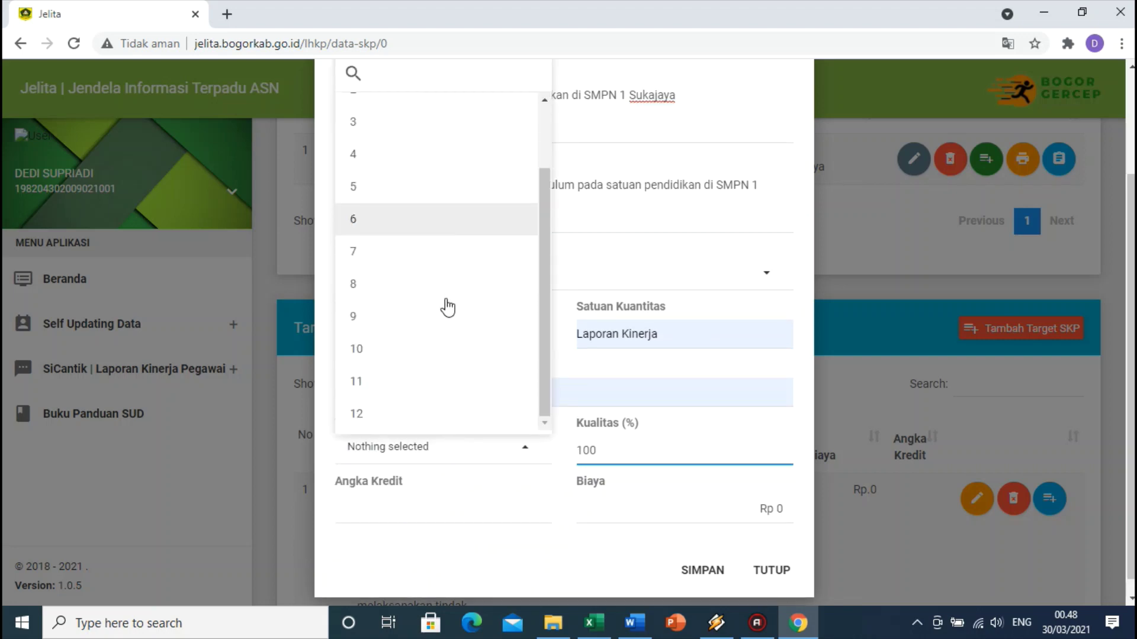
pyautogui.click(372, 401)
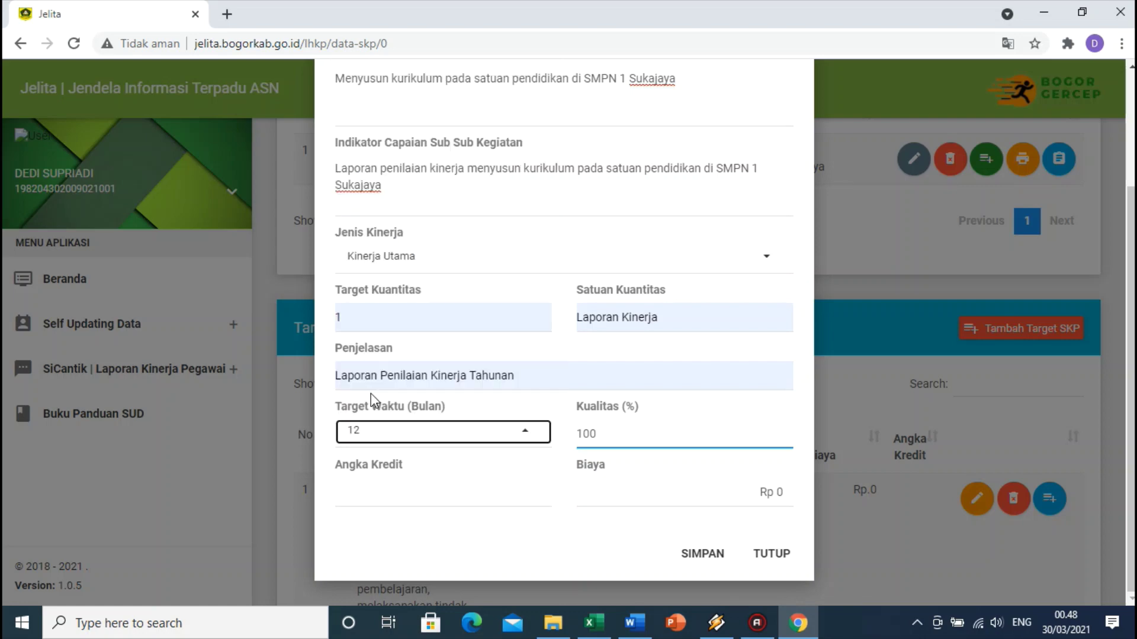
# Set Angka Kredit for the curriculum target to 0.53, checking activity 4 on Excel's Guru 3a sheet before returning to the Jelita form
pyautogui.click(386, 497)
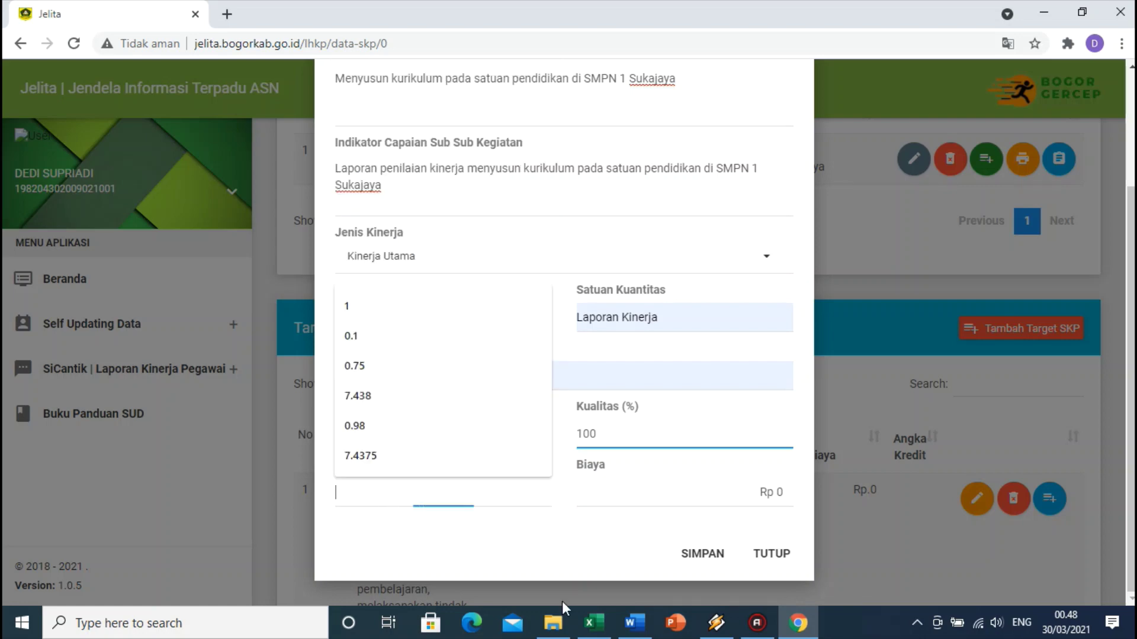
pyautogui.click(634, 623)
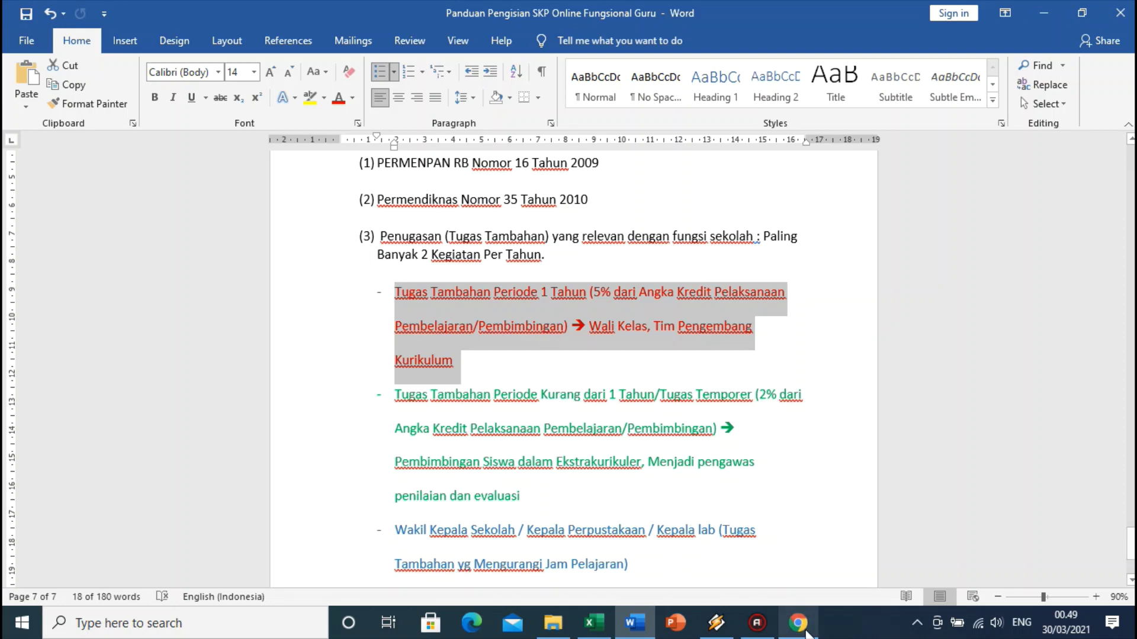
pyautogui.click(592, 623)
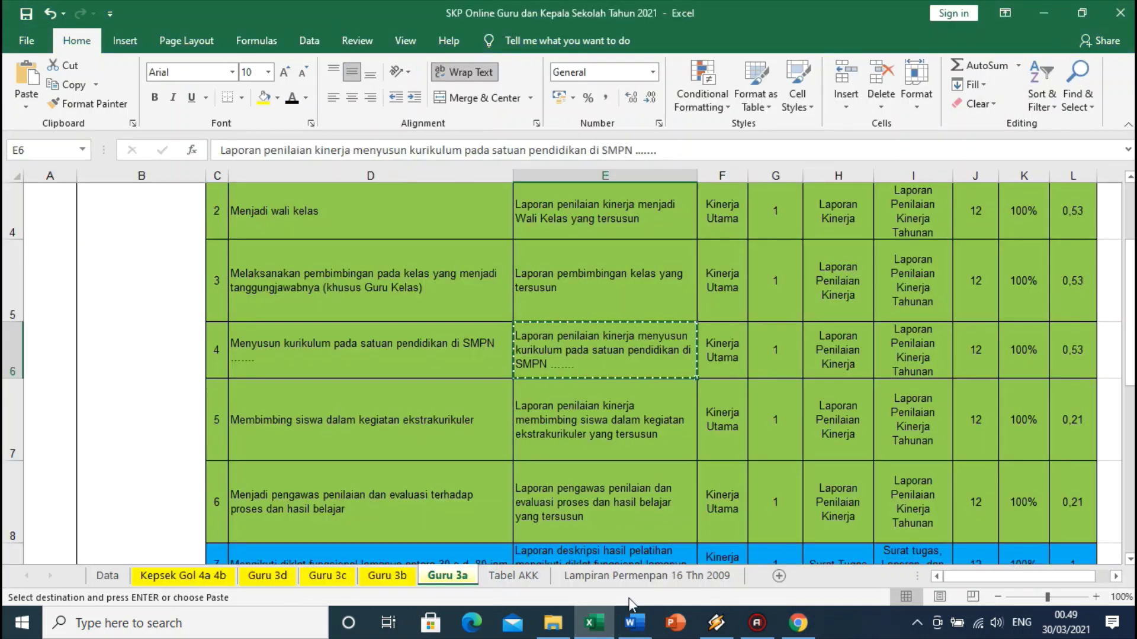
pyautogui.click(1069, 350)
pyautogui.scroll(2, 1073, 301)
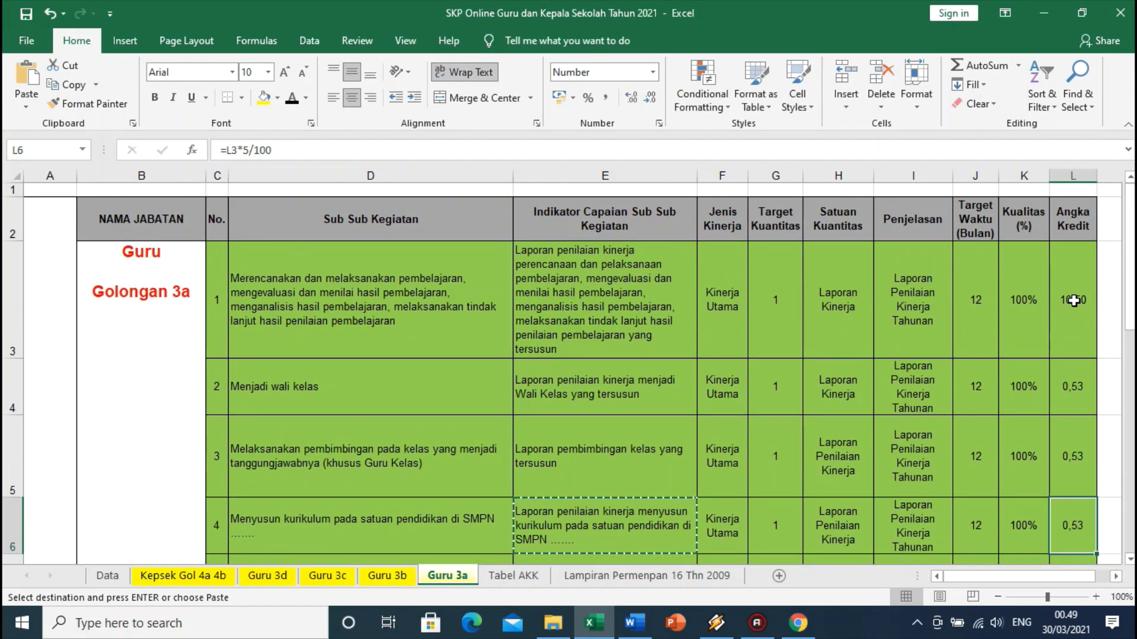
pyautogui.scroll(-1, 1073, 301)
pyautogui.scroll(-1, 1074, 301)
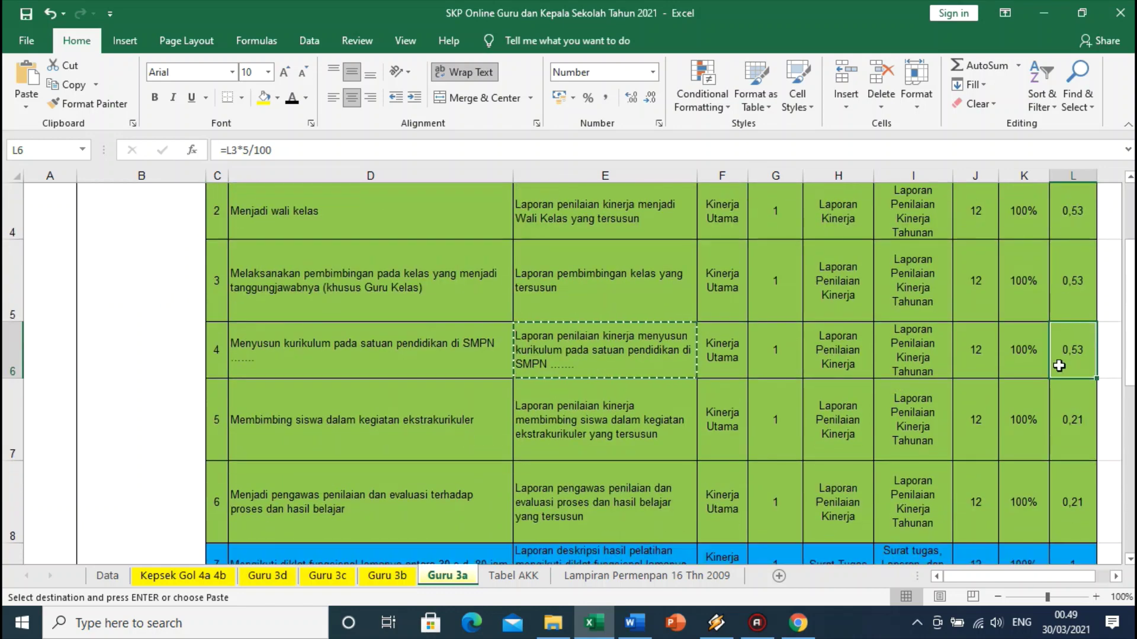
pyautogui.click(798, 623)
pyautogui.click(410, 491)
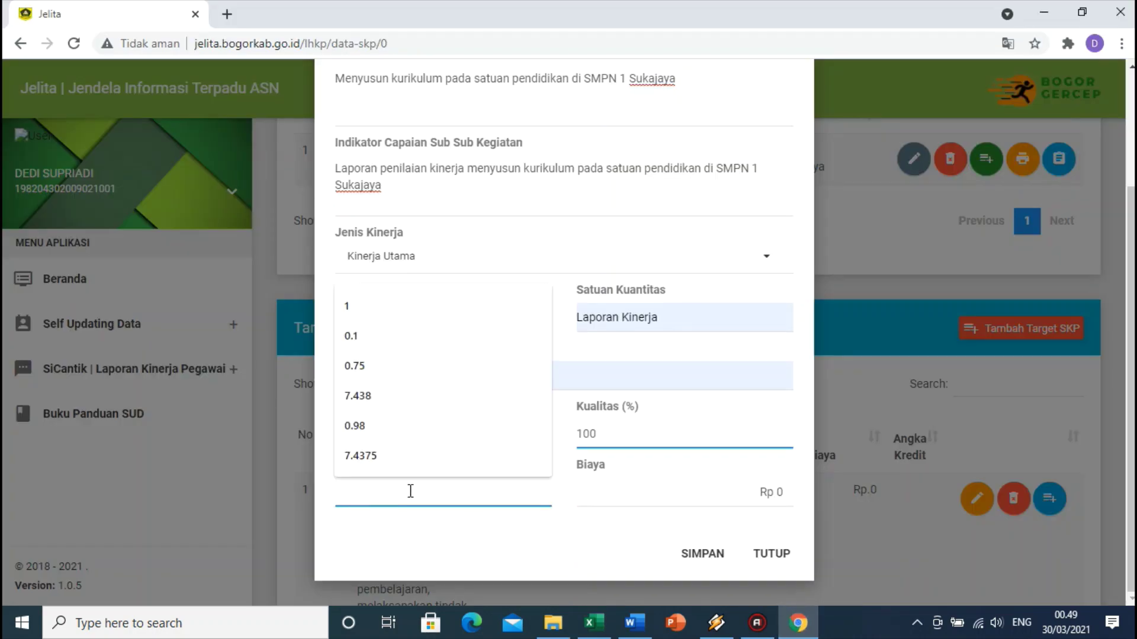
pyautogui.write('0.53')
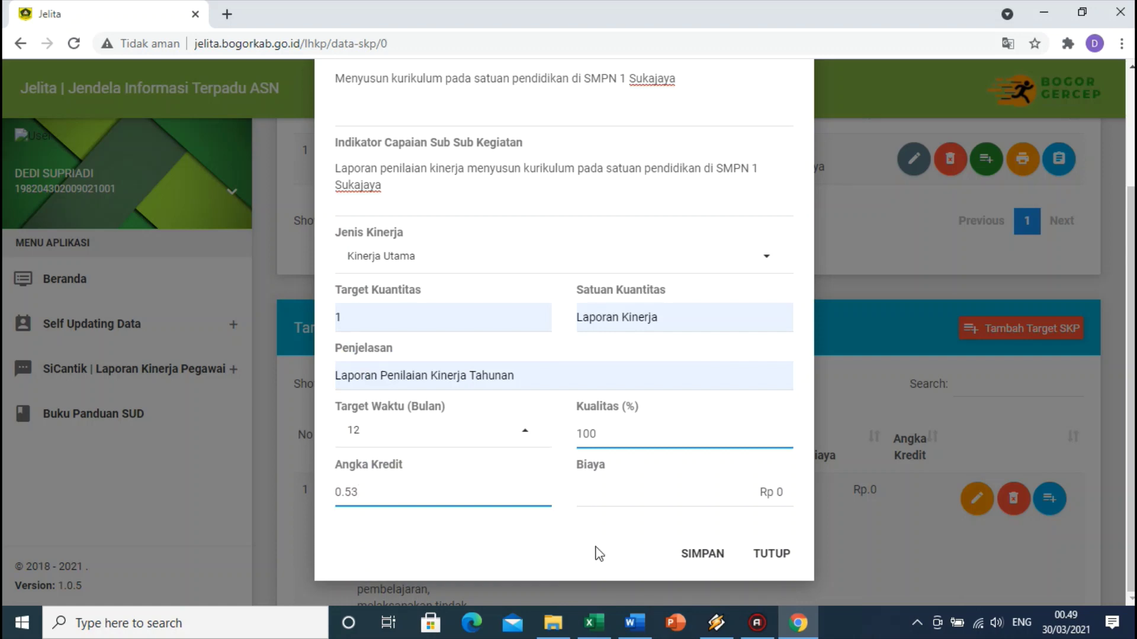
# Save the target "Menyusun kurikulum pada satuan pendidikan di SMPN 1 Sukajaya" and confirm the save
pyautogui.click(705, 554)
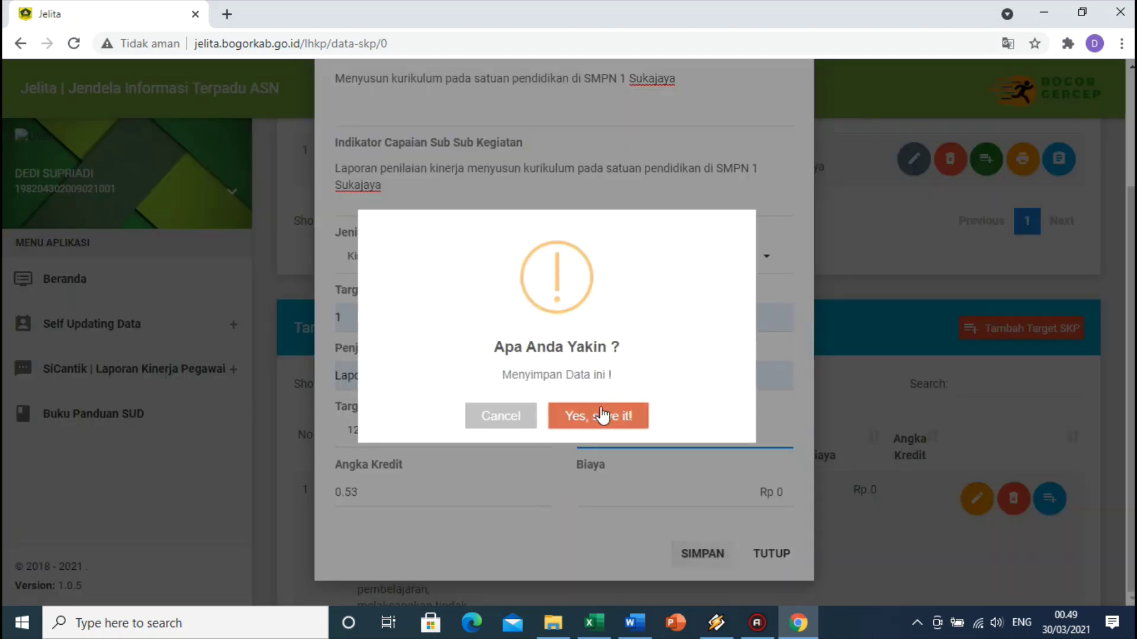
pyautogui.click(609, 415)
pyautogui.click(574, 415)
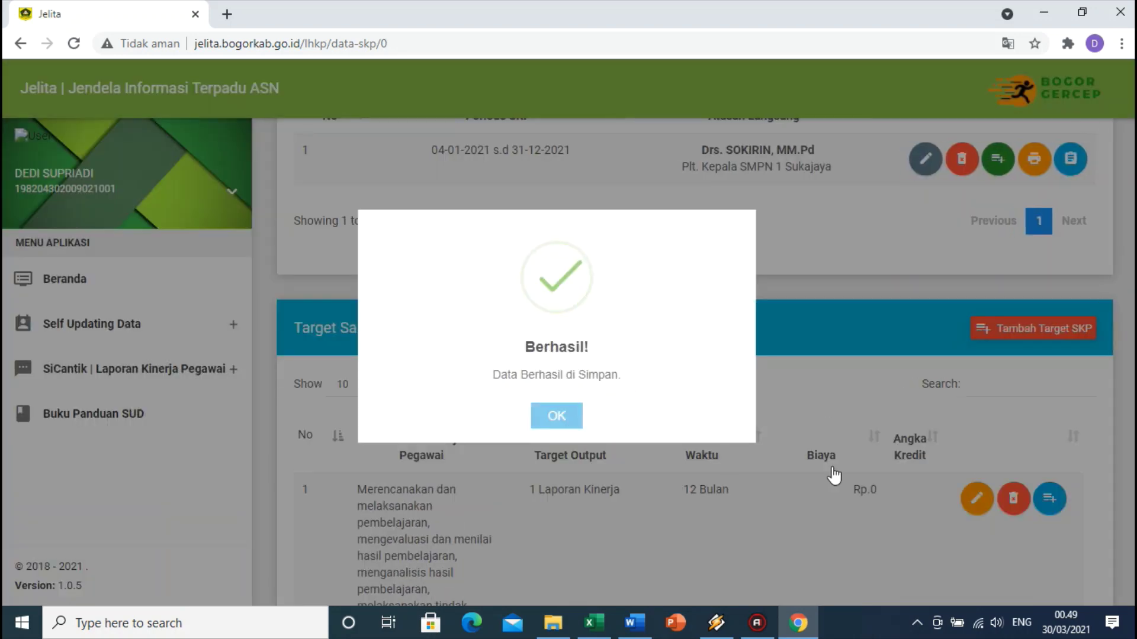
# Review the performance targets listed in the Target Sasaran Kinerja Pegawai Tahunan table, including the class guardian and curriculum entries
pyautogui.scroll(-4, 847, 471)
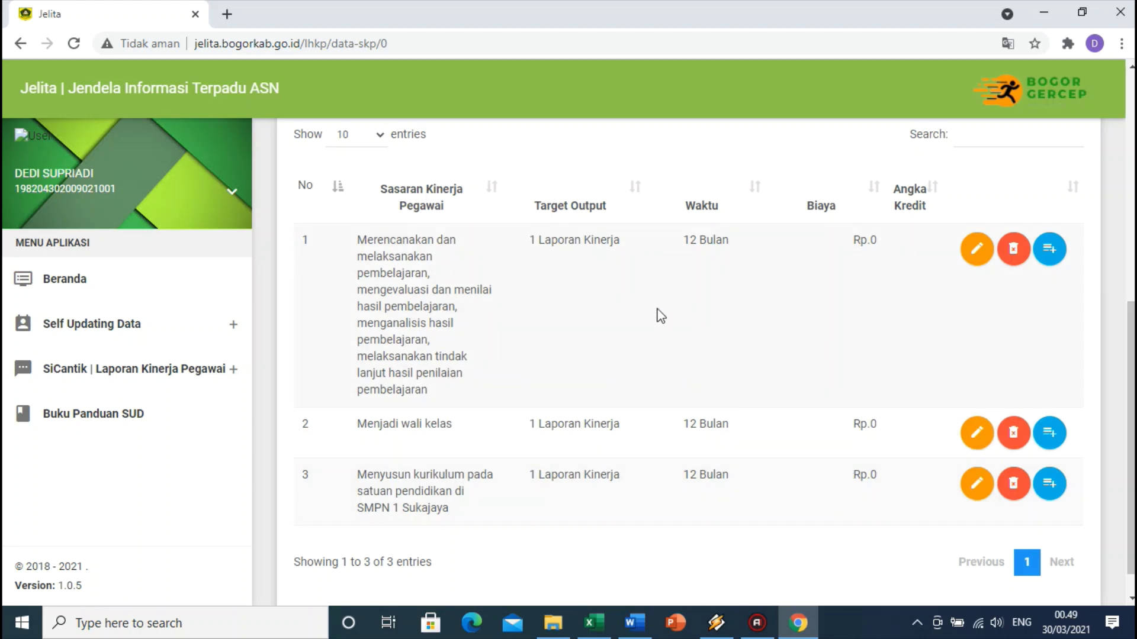
pyautogui.moveTo(359, 240); pyautogui.dragTo(504, 388)
pyautogui.click(519, 409)
pyautogui.moveTo(358, 424); pyautogui.dragTo(456, 432)
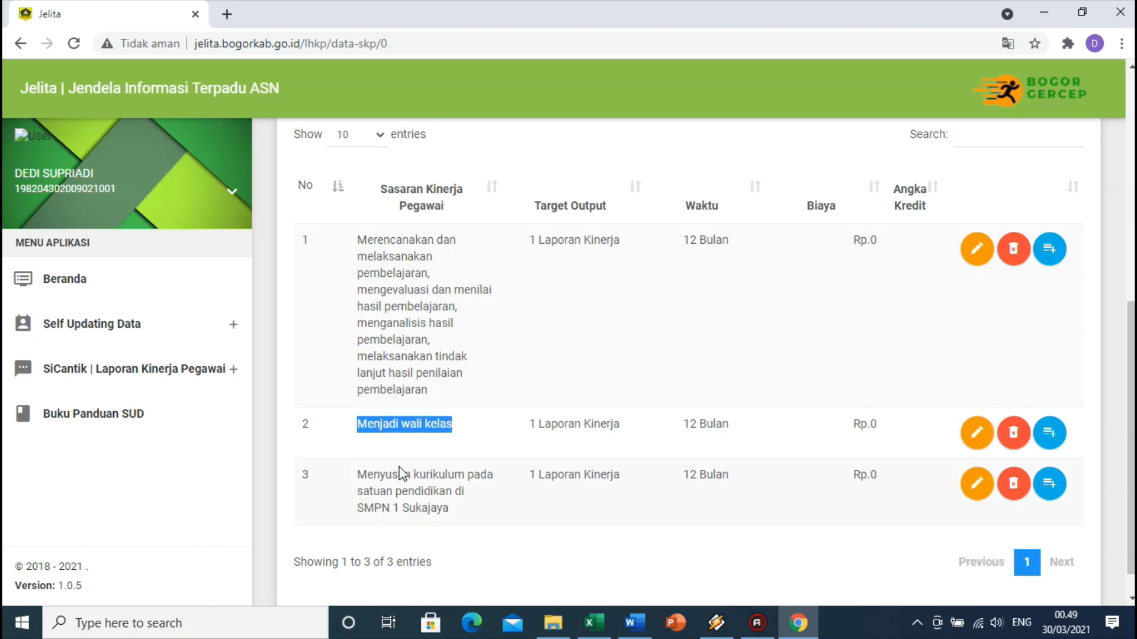
pyautogui.moveTo(357, 477); pyautogui.dragTo(450, 500)
pyautogui.click(443, 419)
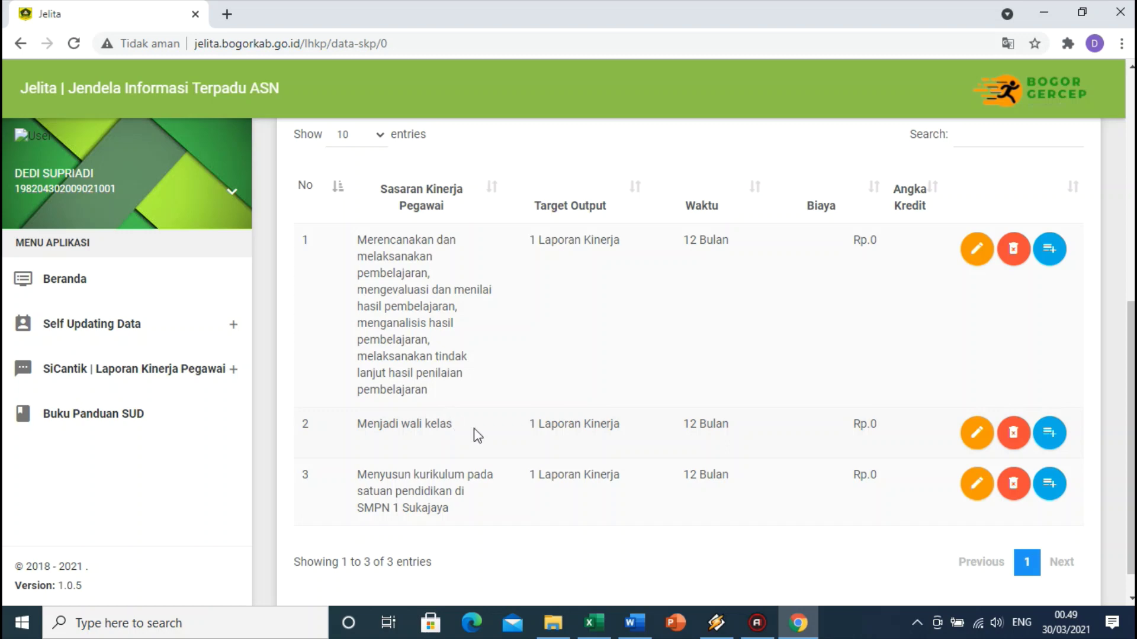
# Switch to the Excel workbook, select the extracurricular guidance activity on the Guru 3a sheet, and save the workbook
pyautogui.click(593, 622)
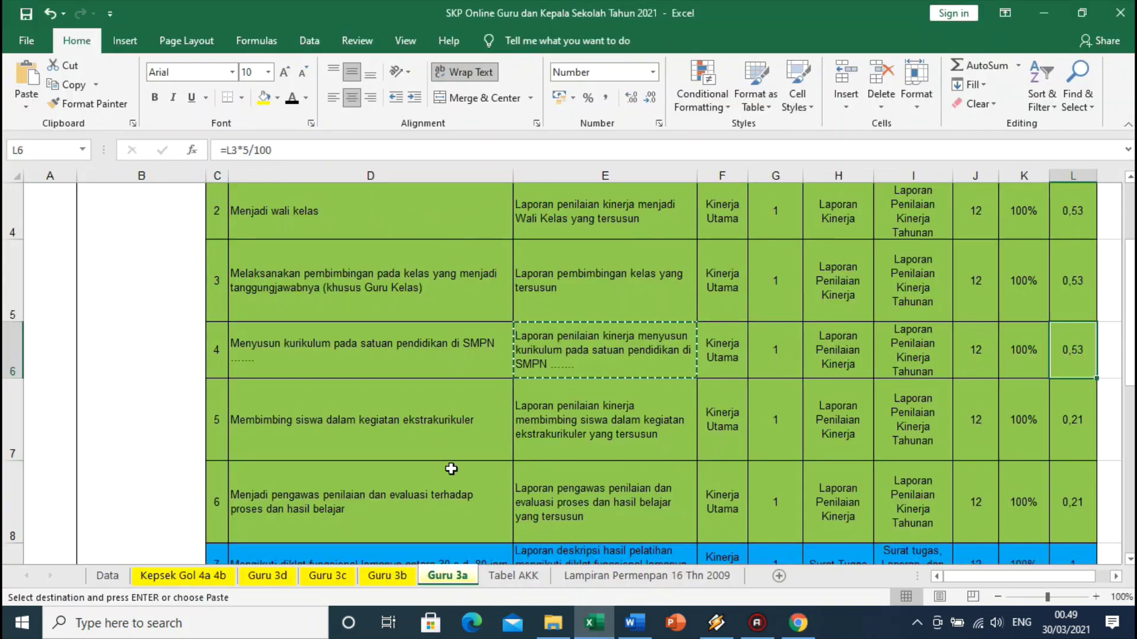
pyautogui.click(406, 422)
pyautogui.click(25, 18)
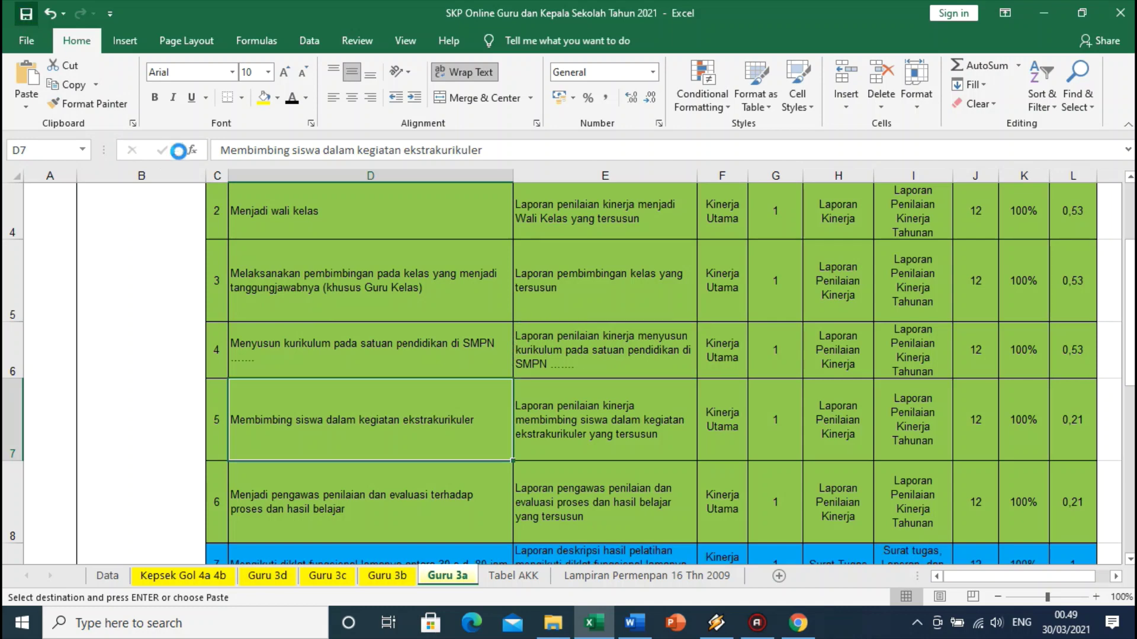
# Examine activities 5 and 6, extracurricular guidance and assessment supervision, and the formula behind the Angka Kredit of activity 5
pyautogui.click(541, 406)
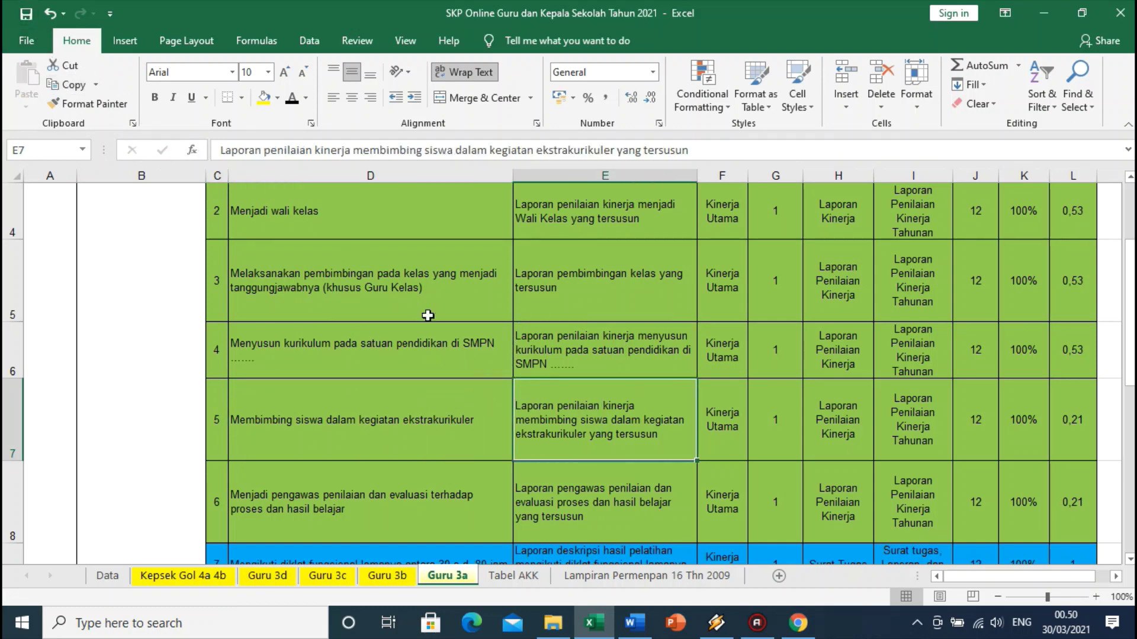
pyautogui.click(570, 357)
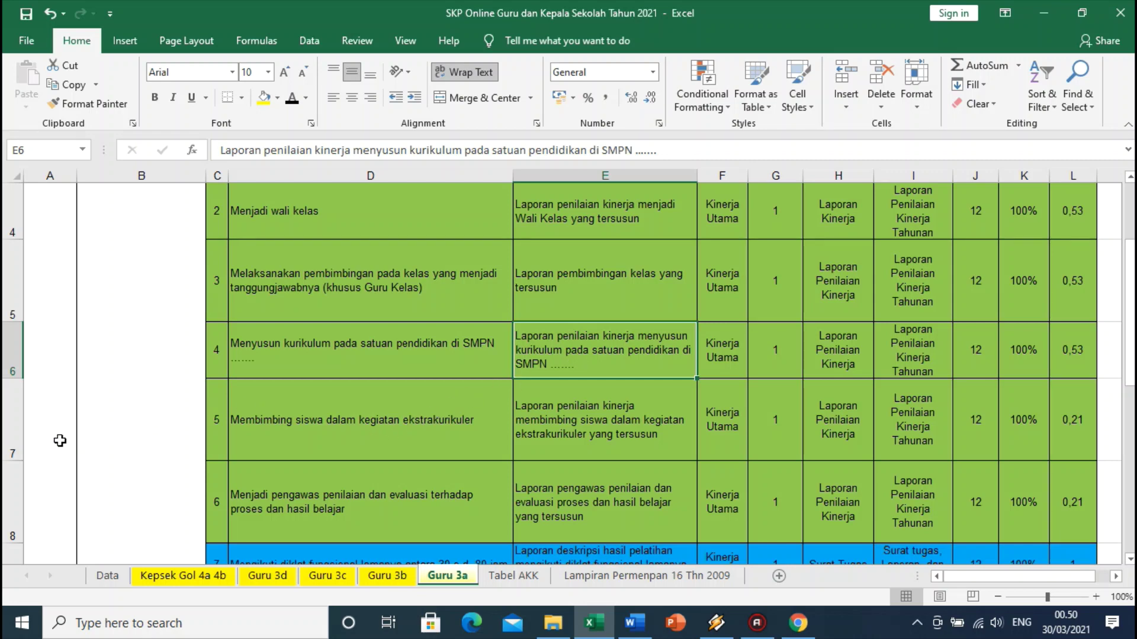
pyautogui.click(9, 428)
pyautogui.click(569, 438)
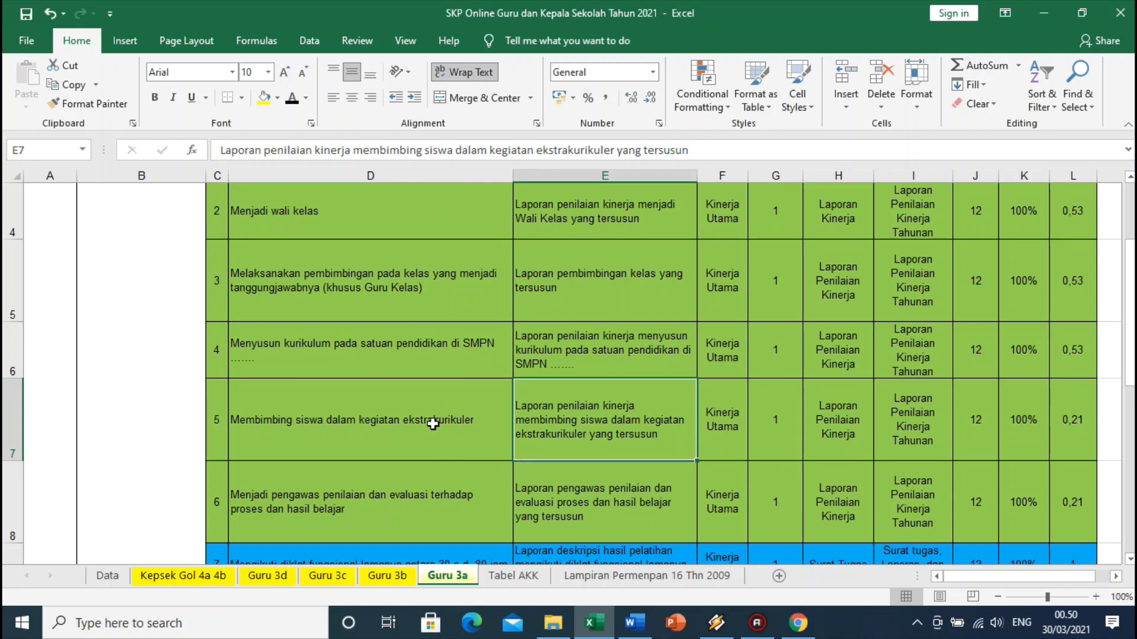
pyautogui.click(468, 419)
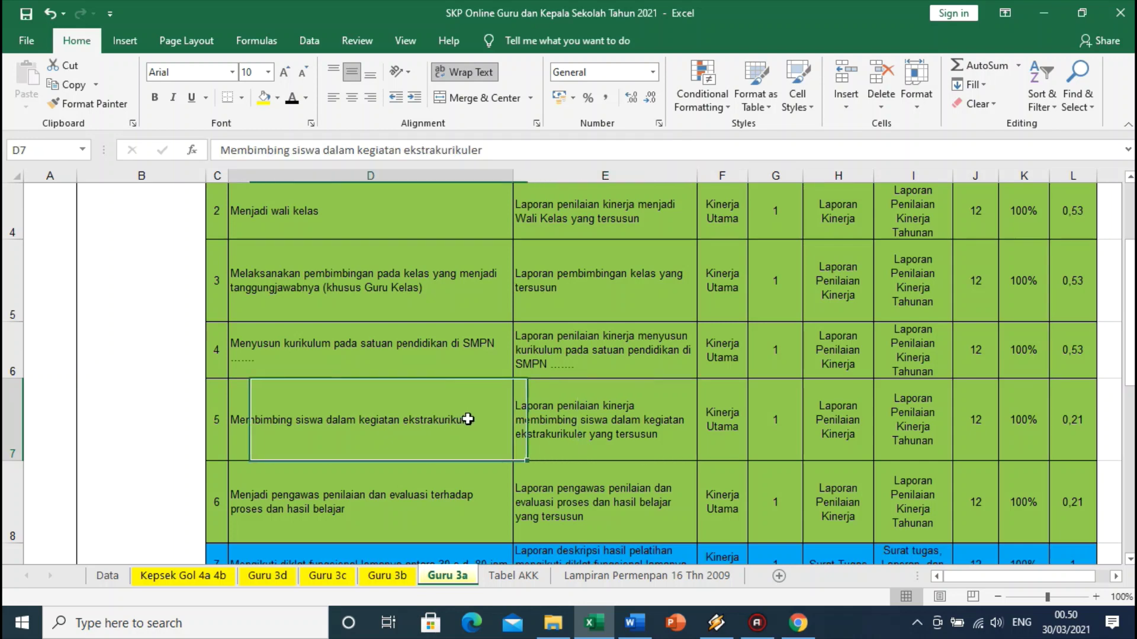
pyautogui.click(335, 502)
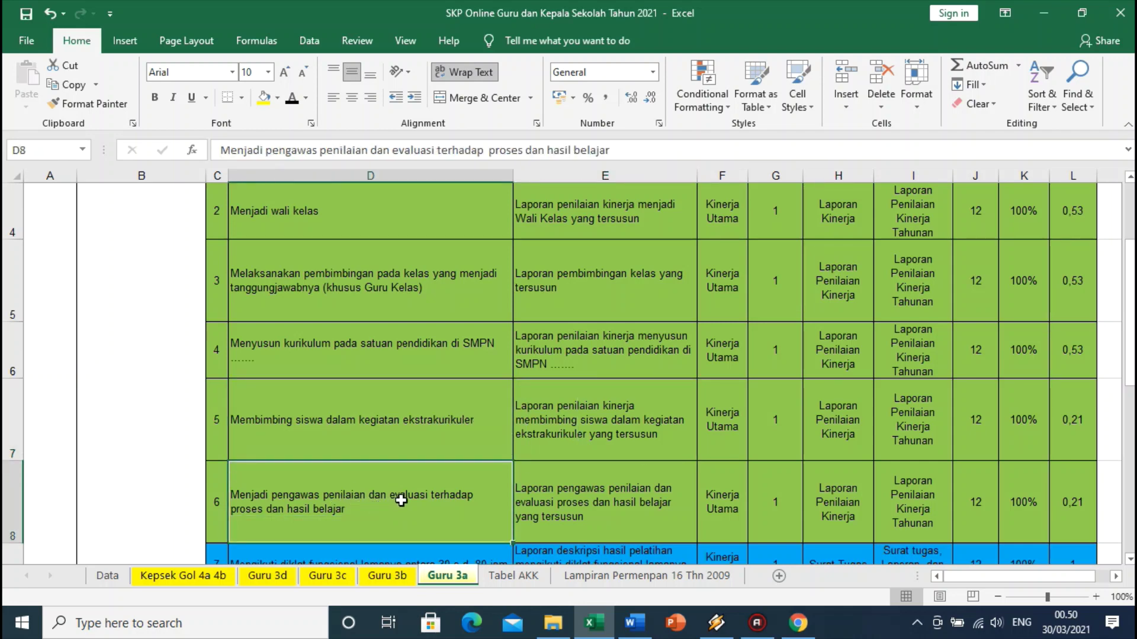
pyautogui.moveTo(6, 421); pyautogui.dragTo(38, 482)
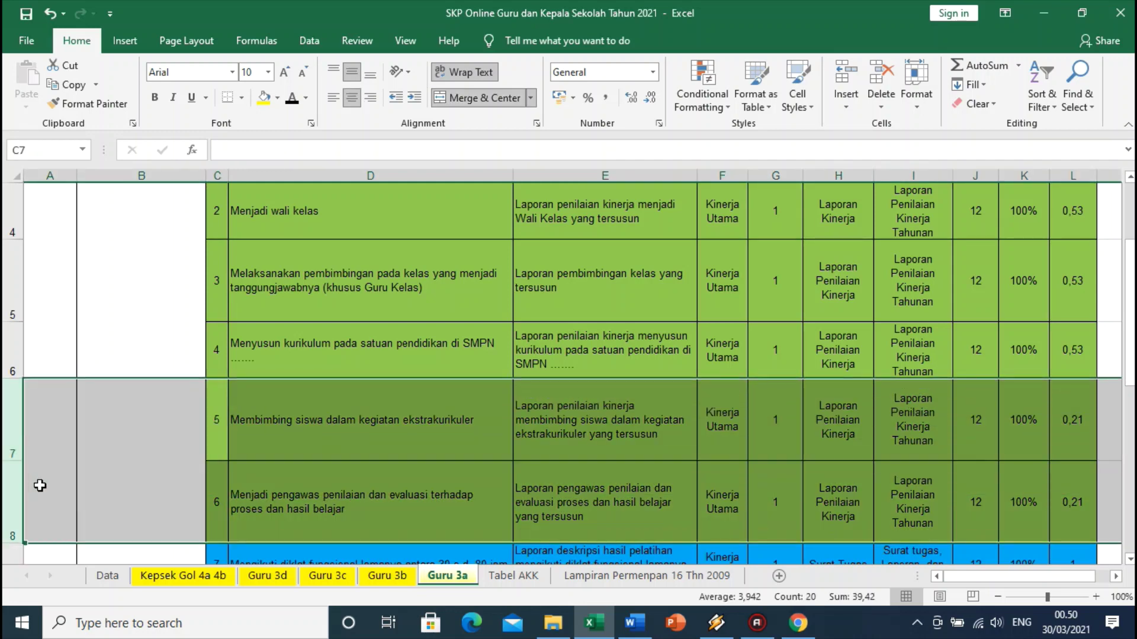
pyautogui.click(1070, 422)
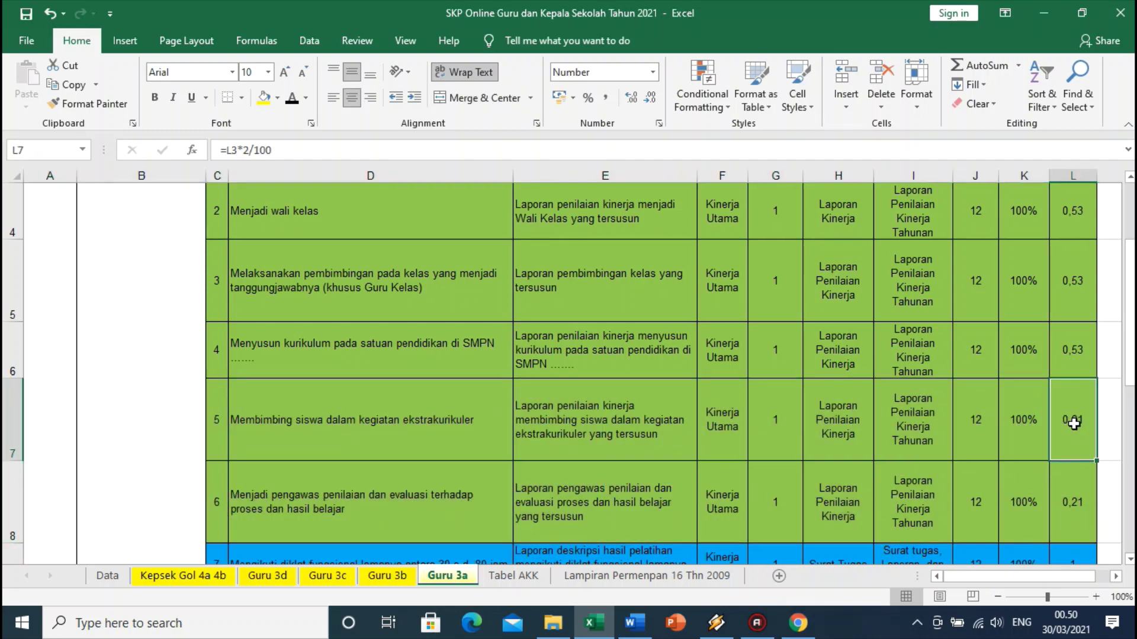
pyautogui.click(411, 425)
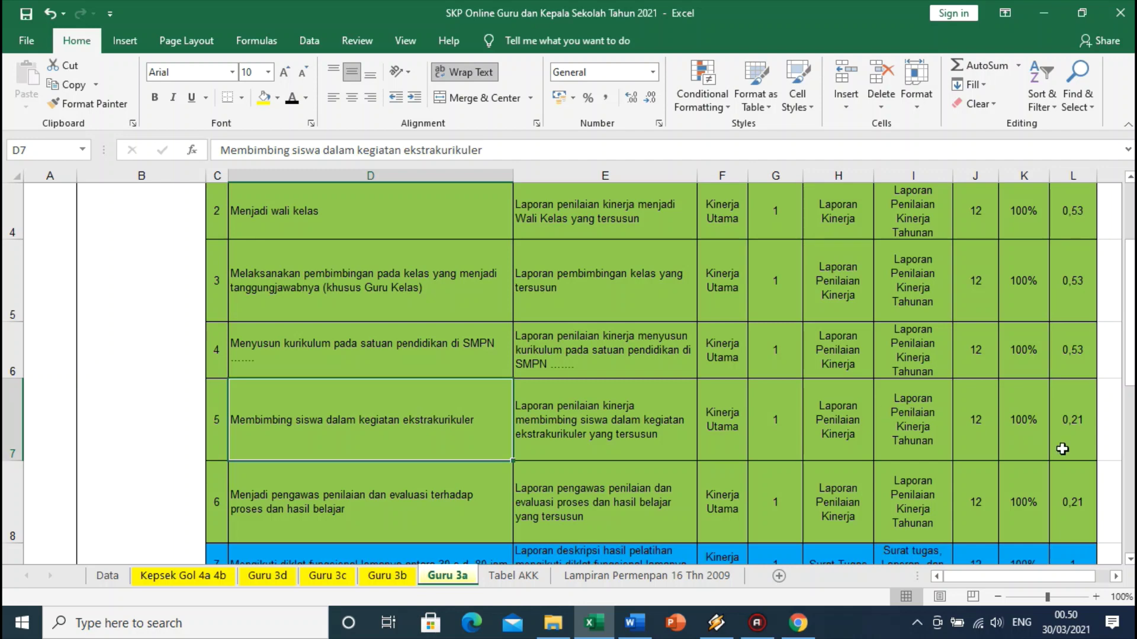
pyautogui.click(1079, 435)
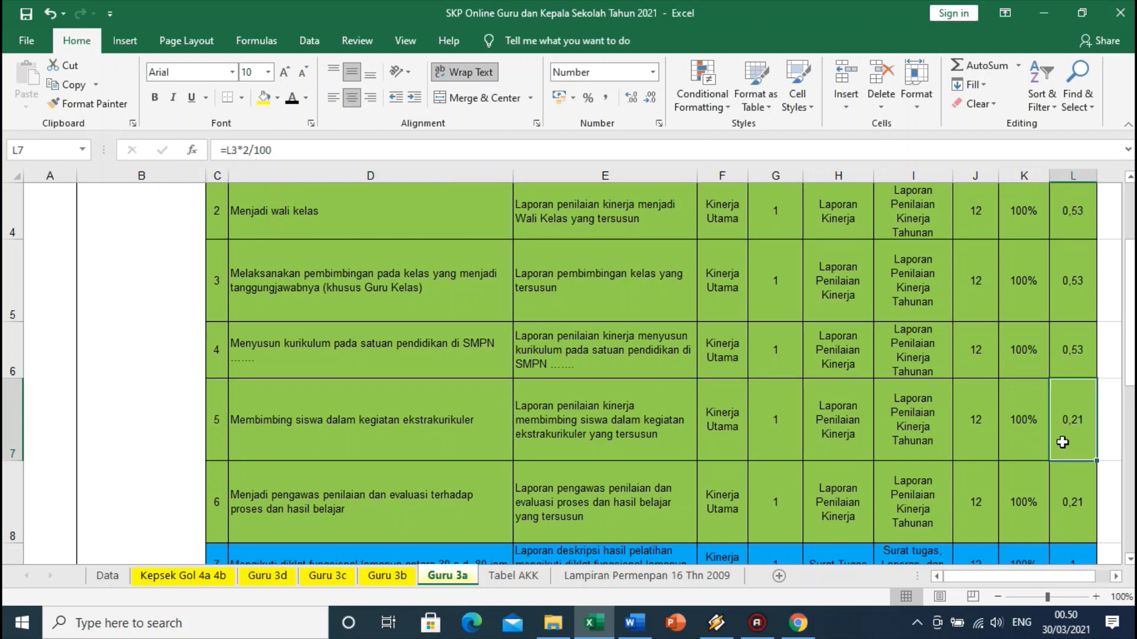
# Switch to the Word guide and read the 2% credit rule for additional tasks shorter than one year
pyautogui.click(633, 623)
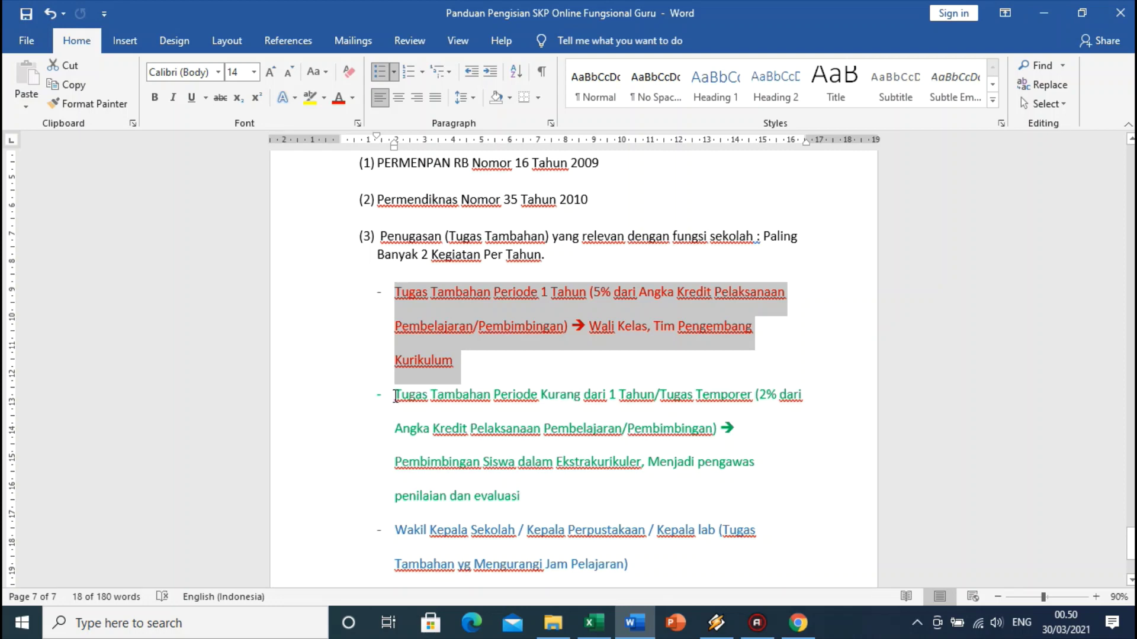
pyautogui.moveTo(395, 396); pyautogui.dragTo(579, 501)
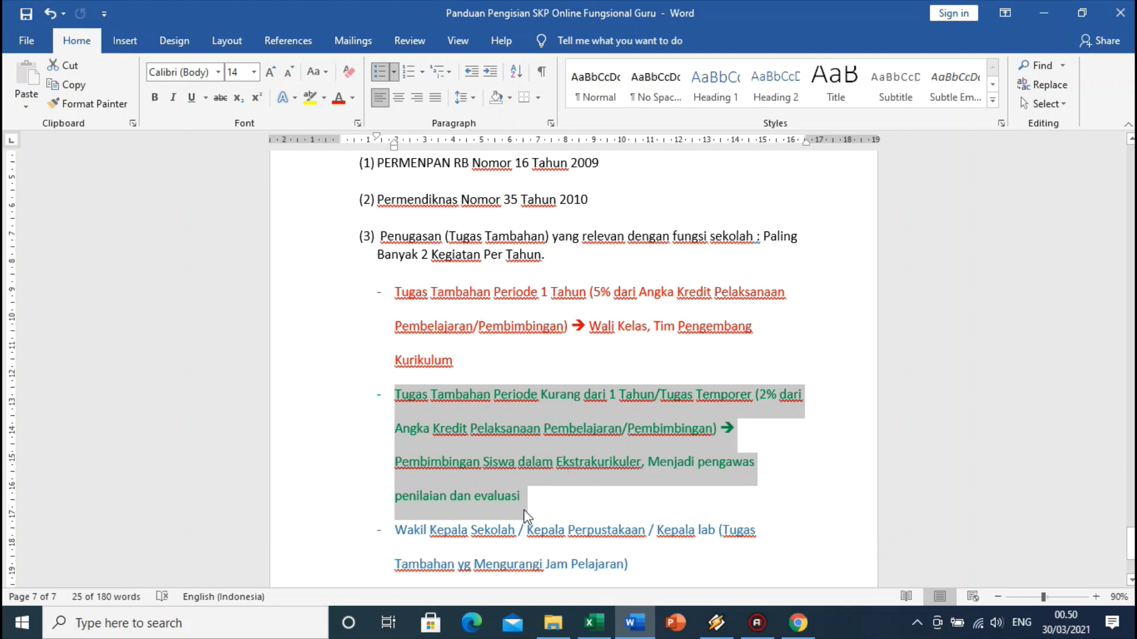
pyautogui.click(762, 395)
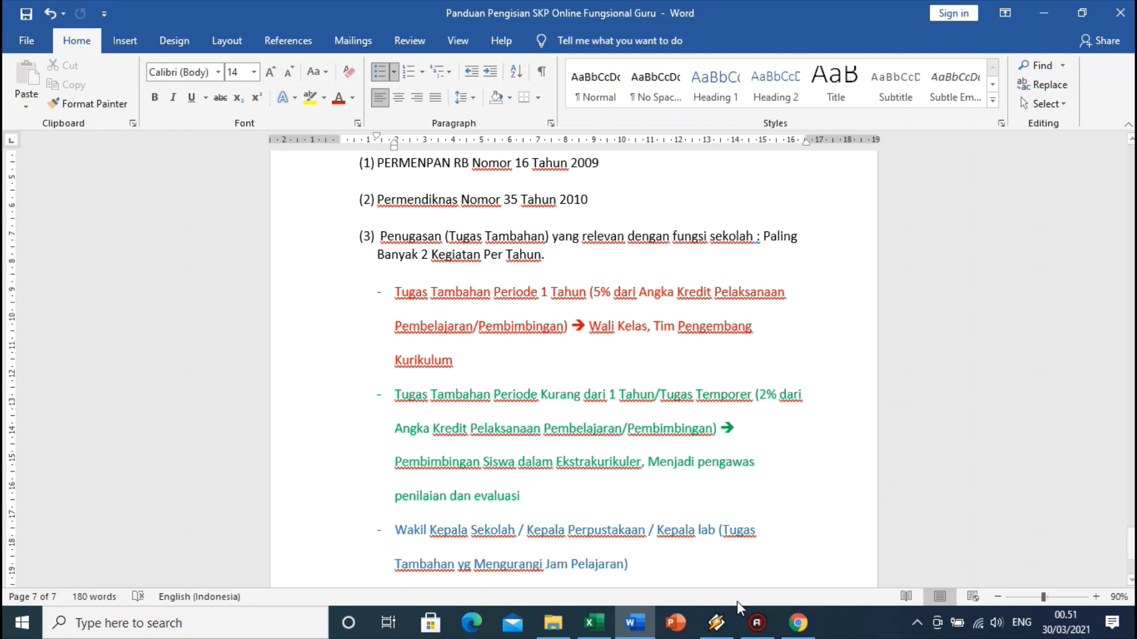
# Return to Jelita, start a new SKP target, and set SKP Atasan Langsung to Tidak Ada Pemangku Jabatan
pyautogui.click(797, 623)
pyautogui.scroll(-1, 710, 396)
pyautogui.scroll(3, 707, 389)
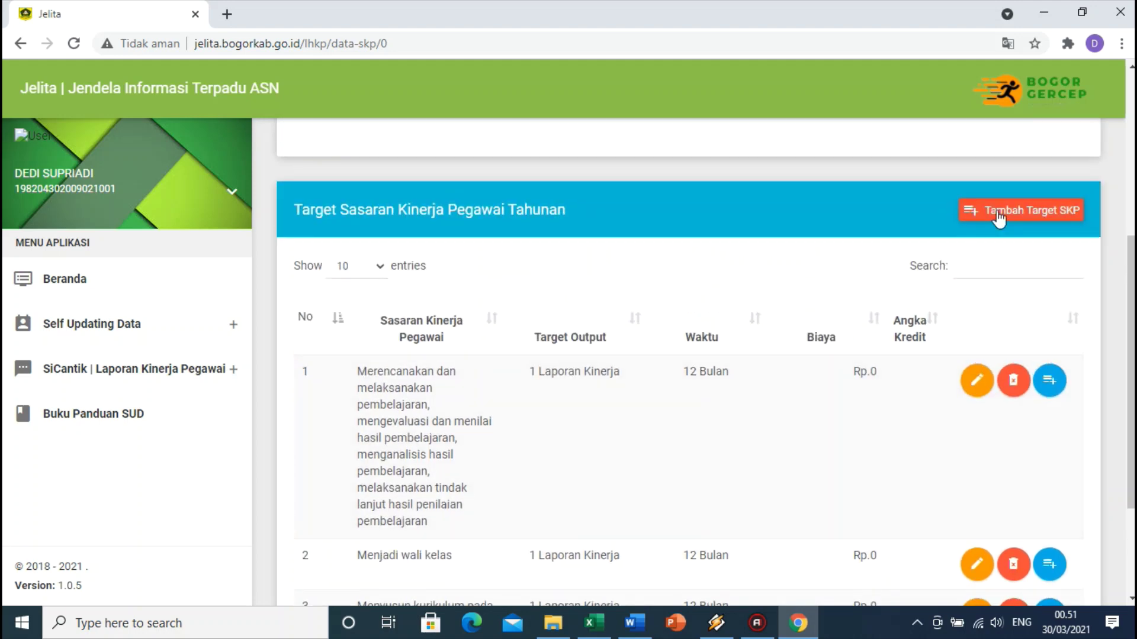
pyautogui.click(999, 218)
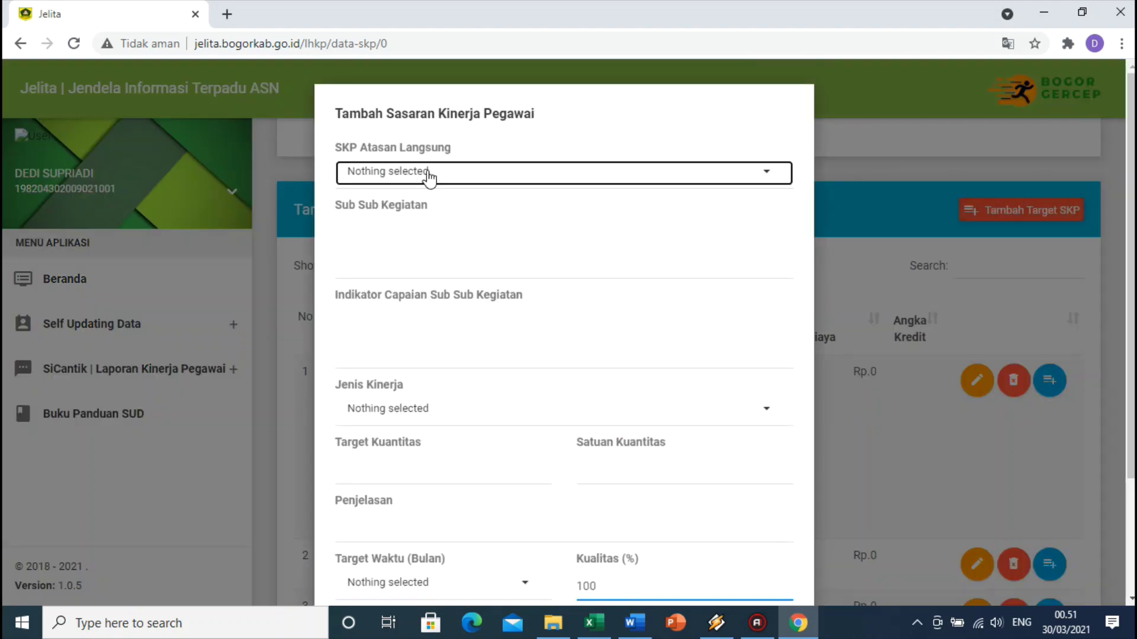
pyautogui.click(428, 176)
pyautogui.click(423, 279)
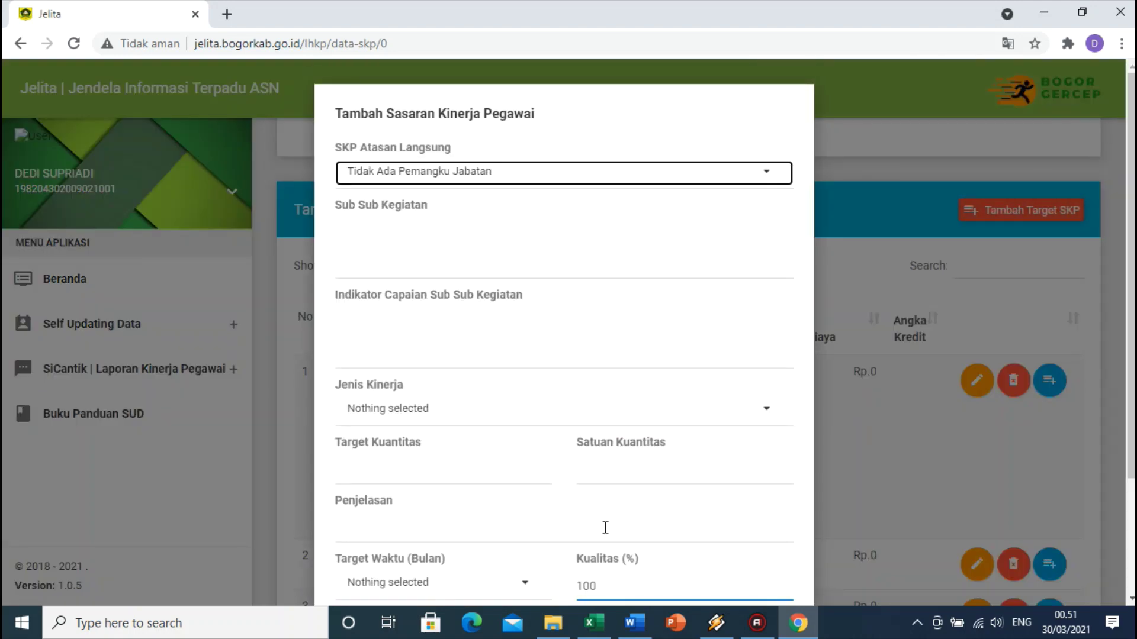
# Switch to the Excel workbook and check the Pengembangan Diri credit required for rank III/a on the Tabel AKK sheet
pyautogui.click(594, 623)
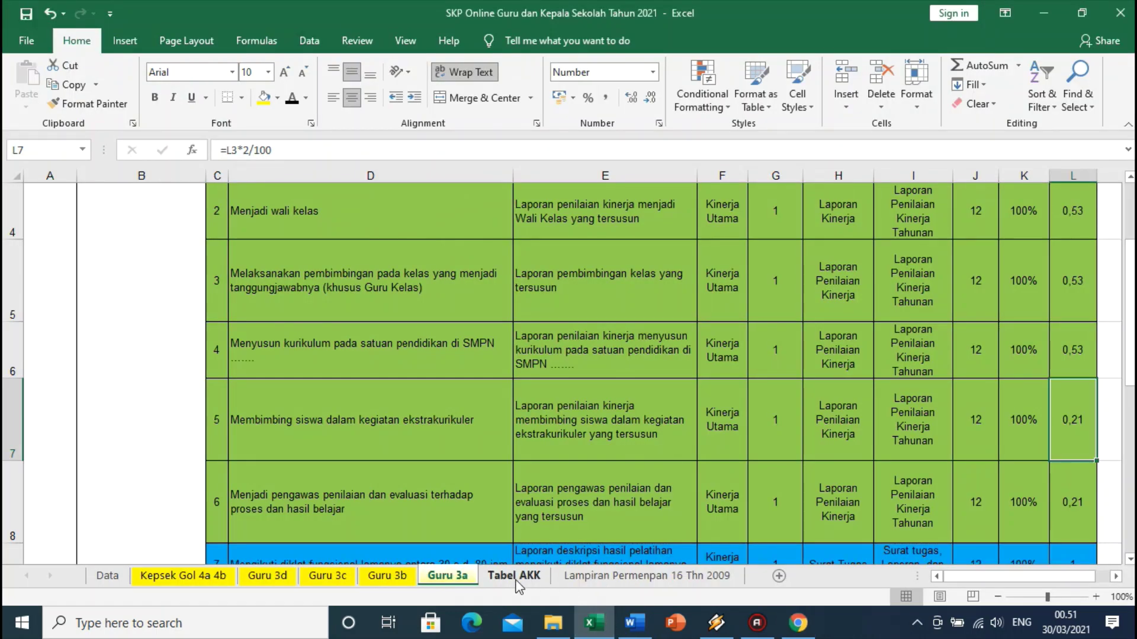
pyautogui.click(516, 584)
pyautogui.click(13, 427)
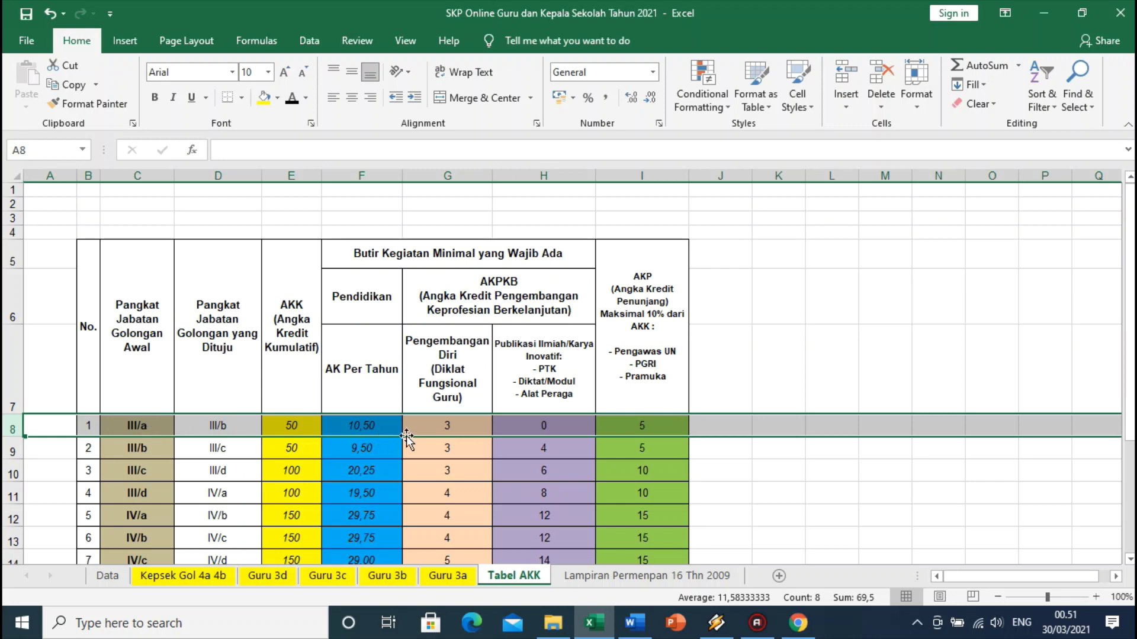
pyautogui.click(443, 428)
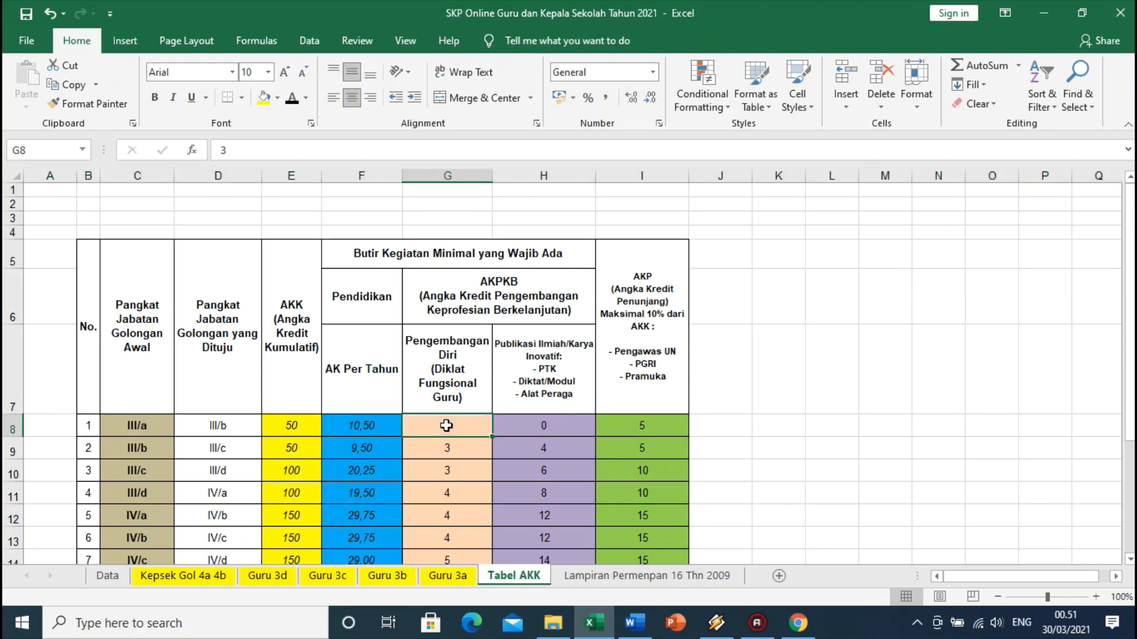
pyautogui.click(155, 98)
# Copy activity 7, Mengikuti diklat fungsional lamanya antara 30 s.d 80 jam, from the Guru 3a sheet into Sub Sub Kegiatan in Jelita
pyautogui.click(454, 576)
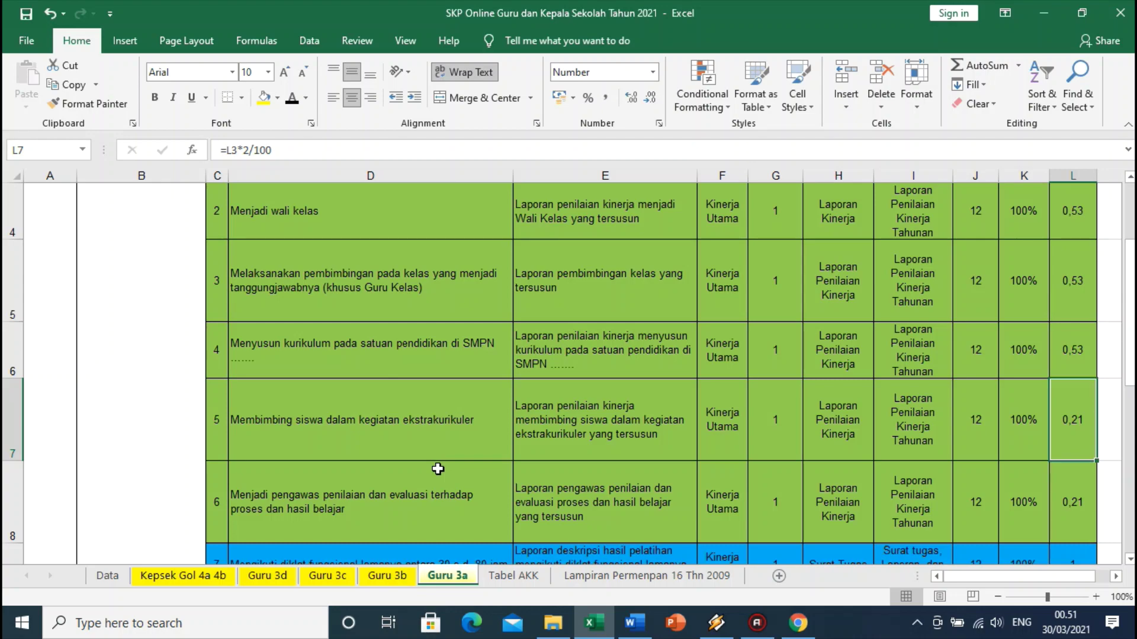
pyautogui.scroll(-2, 437, 469)
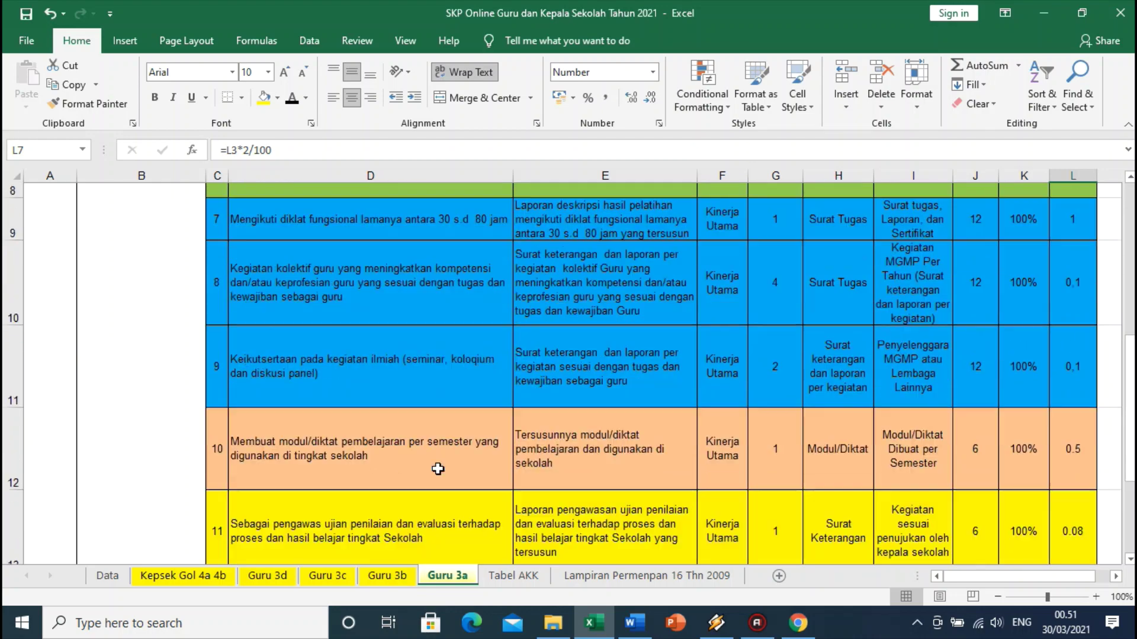
pyautogui.scroll(2, 1132, 183)
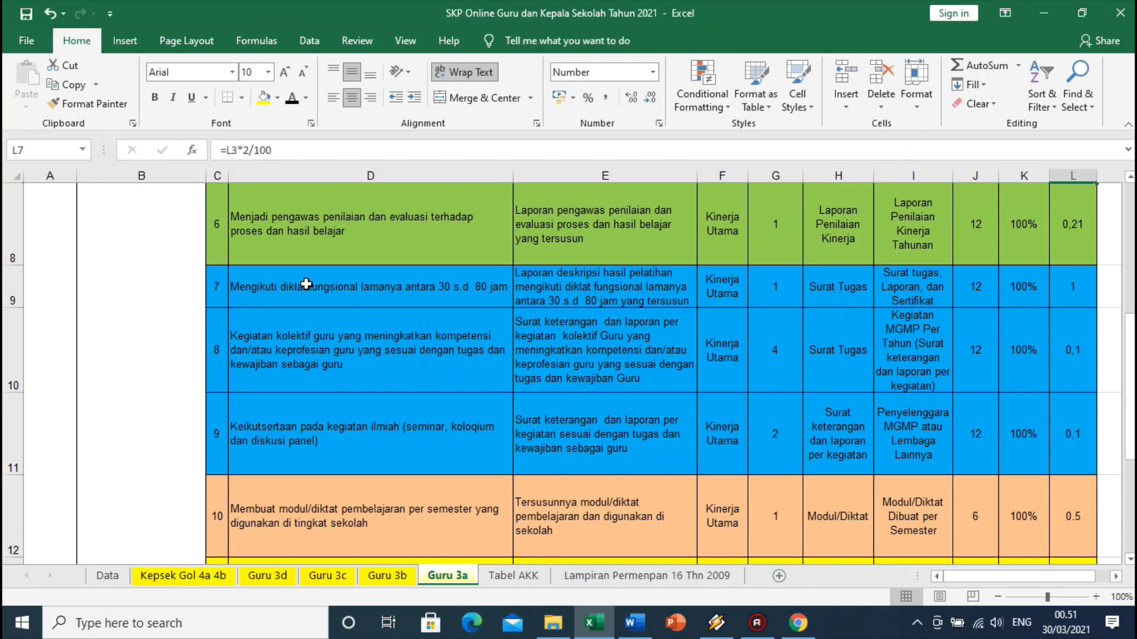
pyautogui.click(300, 287)
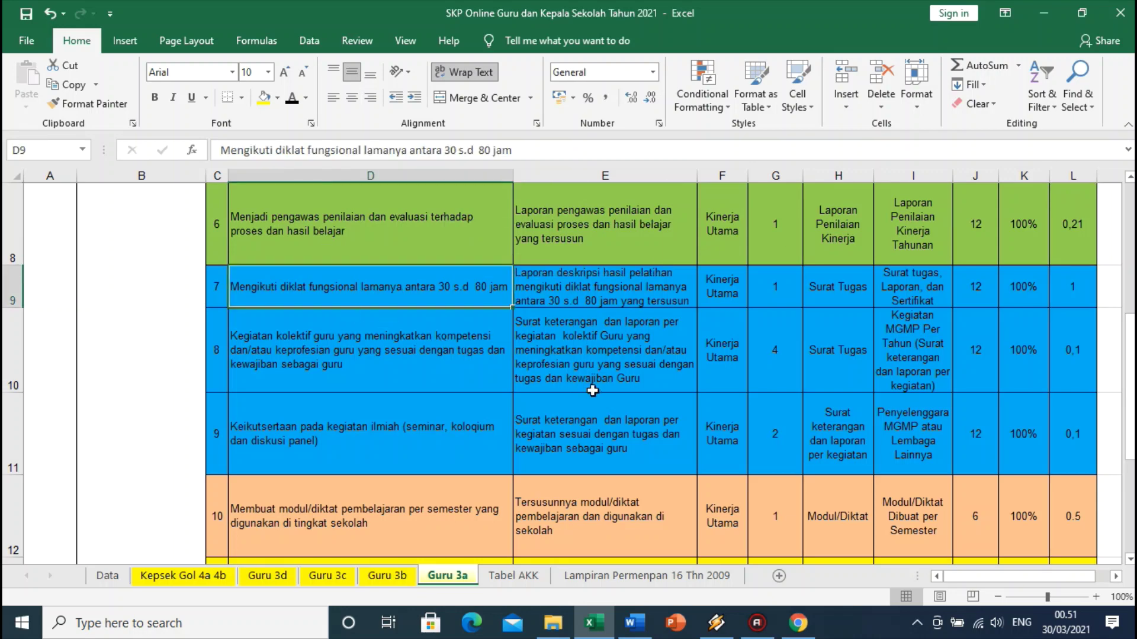
pyautogui.hotkey('ctrl', 'c')
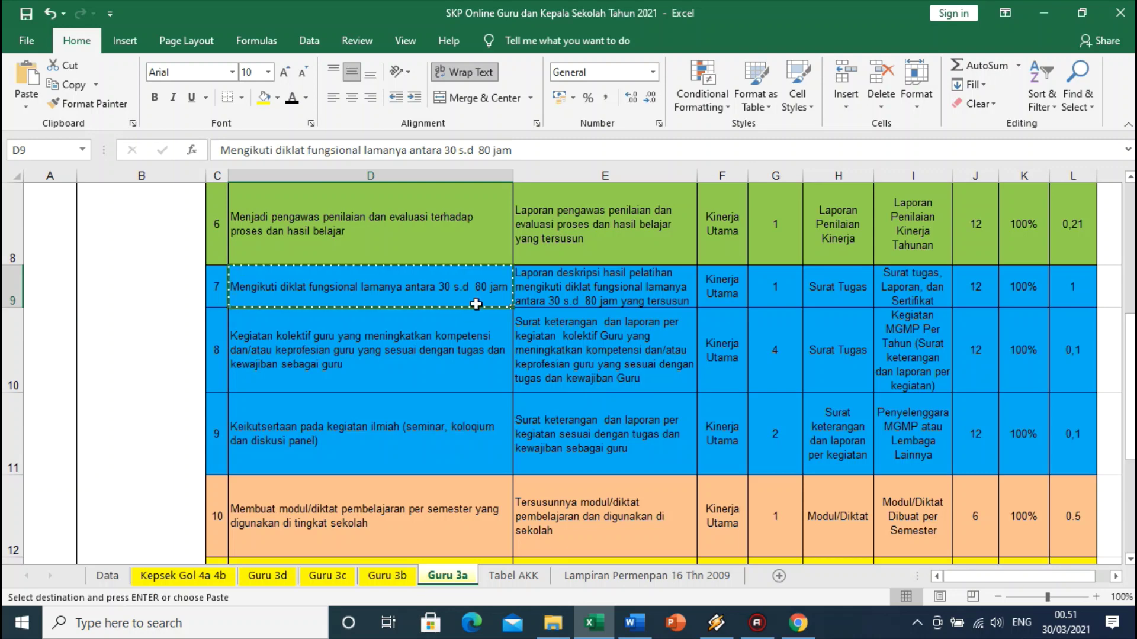
pyautogui.click(793, 623)
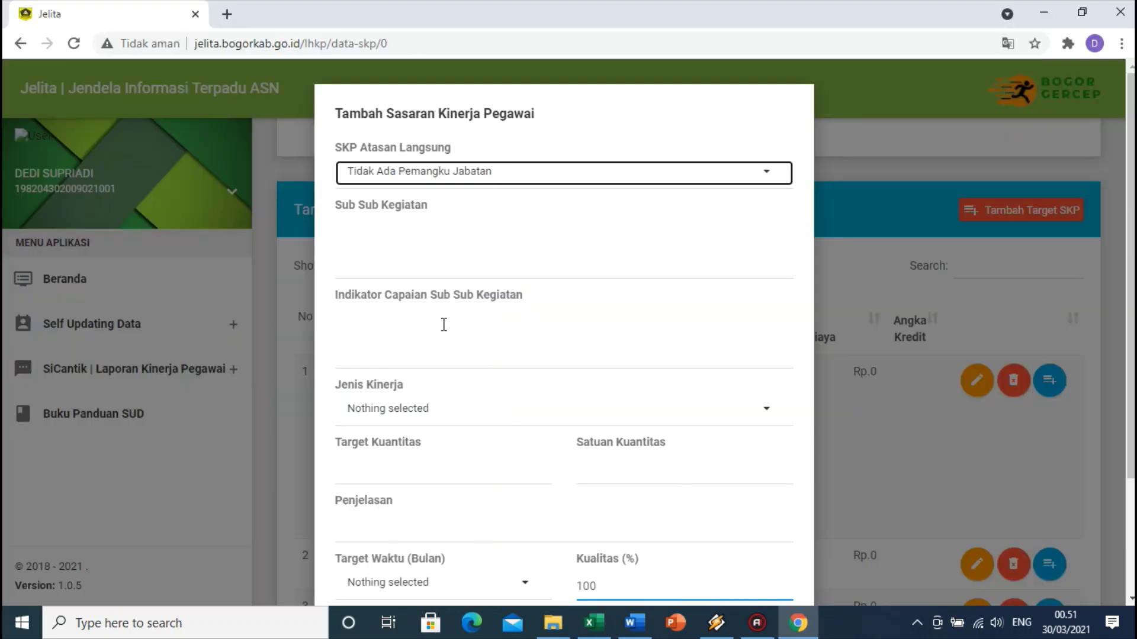
pyautogui.click(408, 268)
pyautogui.hotkey('ctrl', 'v')
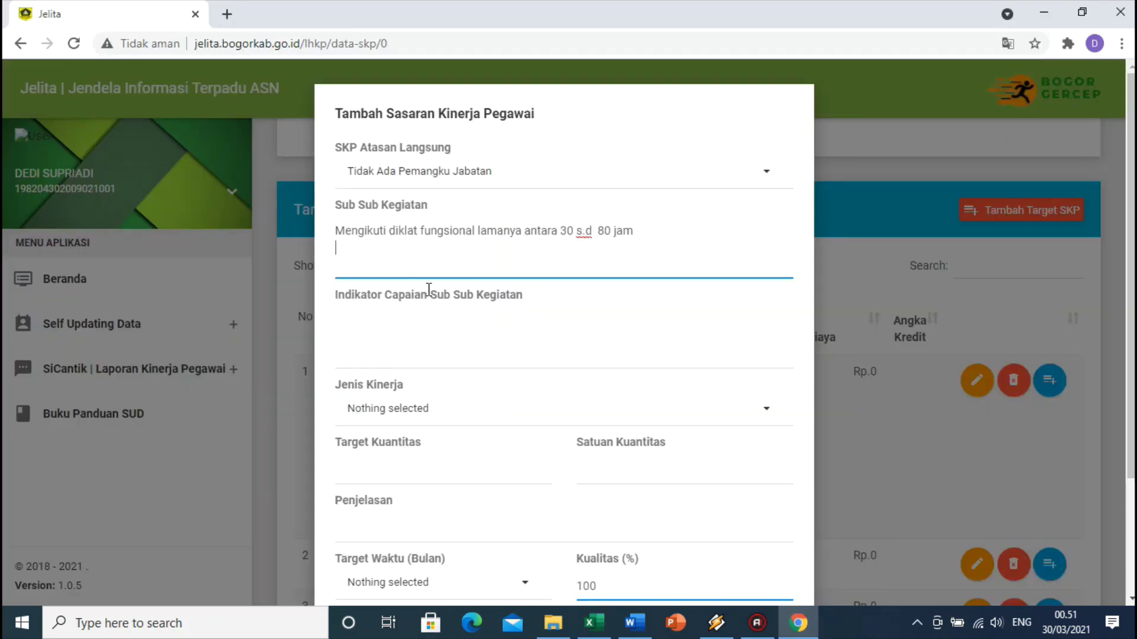
# Copy activity 7's indicator, the training description report, from the Excel workbook into Indikator Capaian Sub Sub Kegiatan in Jelita
pyautogui.click(594, 623)
pyautogui.click(583, 282)
pyautogui.hotkey('ctrl', 'c')
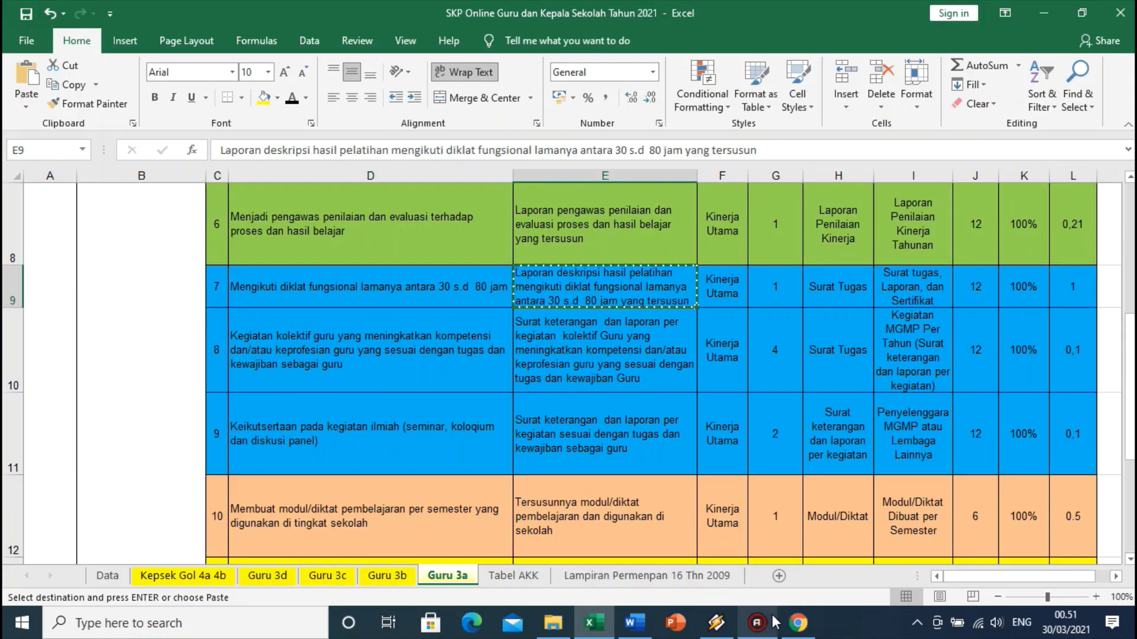
pyautogui.click(796, 622)
pyautogui.click(446, 350)
pyautogui.hotkey('ctrl', 'v')
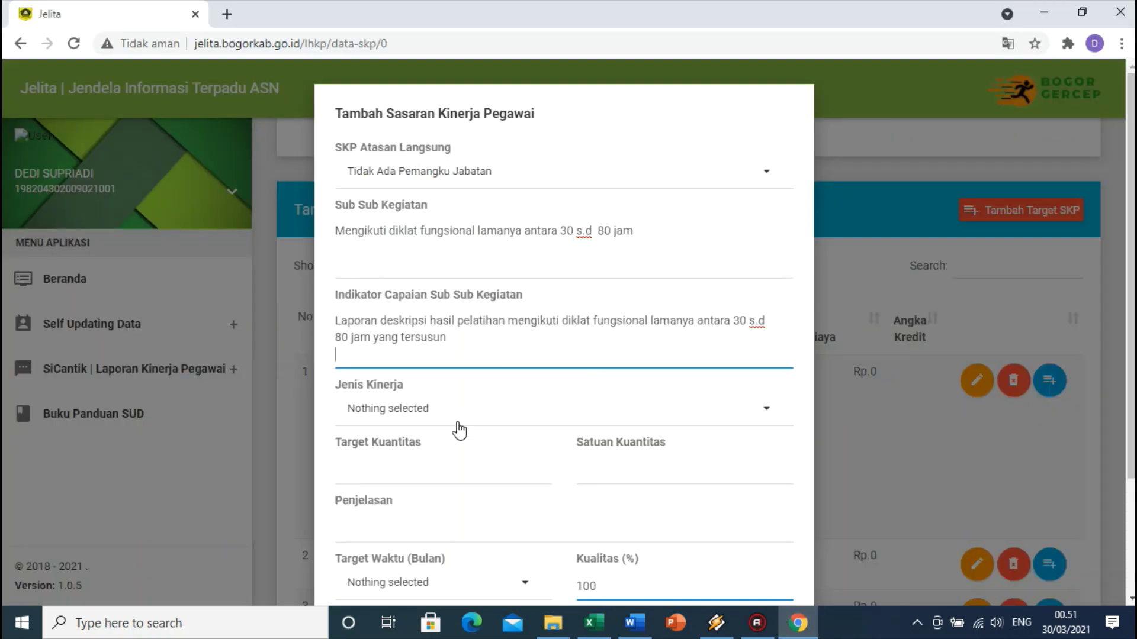
# Set Jenis Kinerja to Kinerja Utama and Target Kuantitas to 1
pyautogui.click(434, 417)
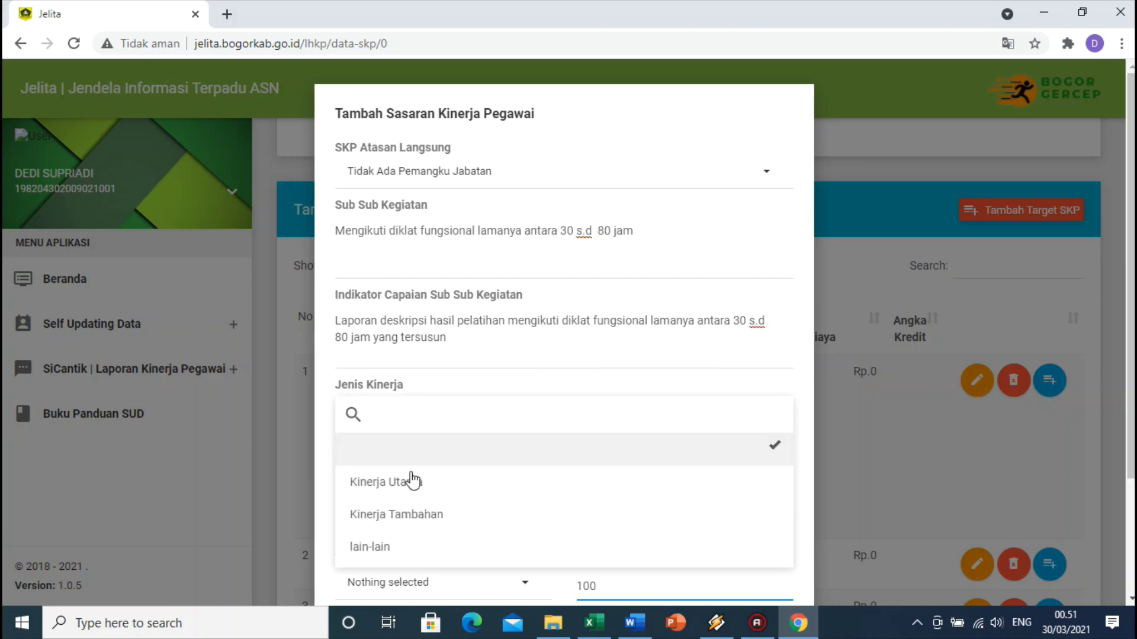
pyautogui.click(412, 480)
pyautogui.scroll(-1, 413, 431)
pyautogui.click(395, 389)
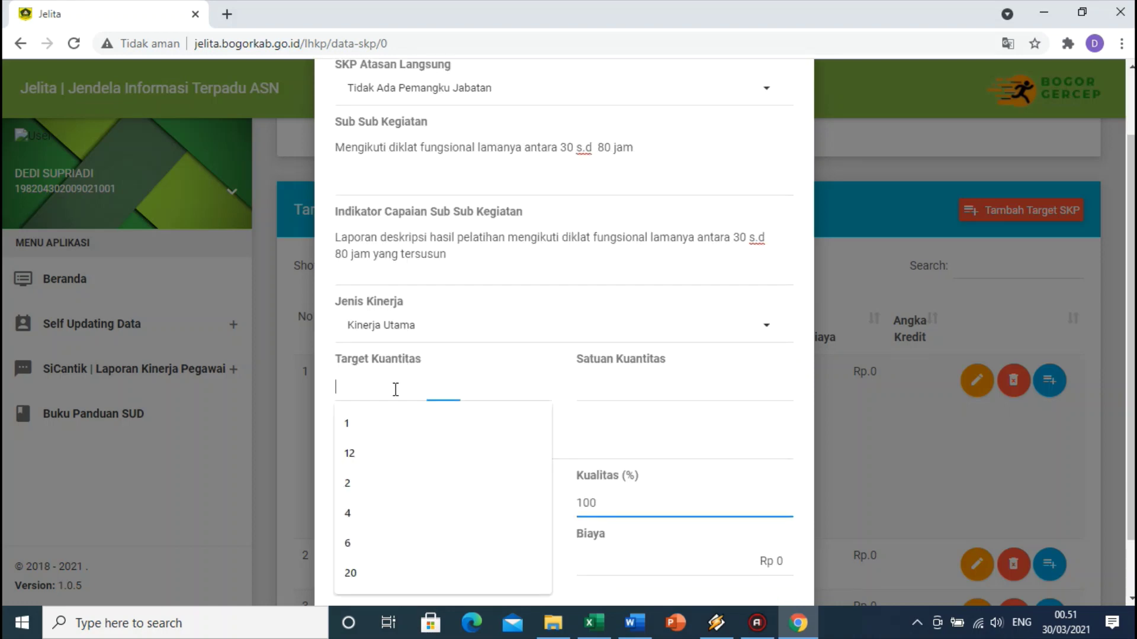
pyautogui.click(376, 426)
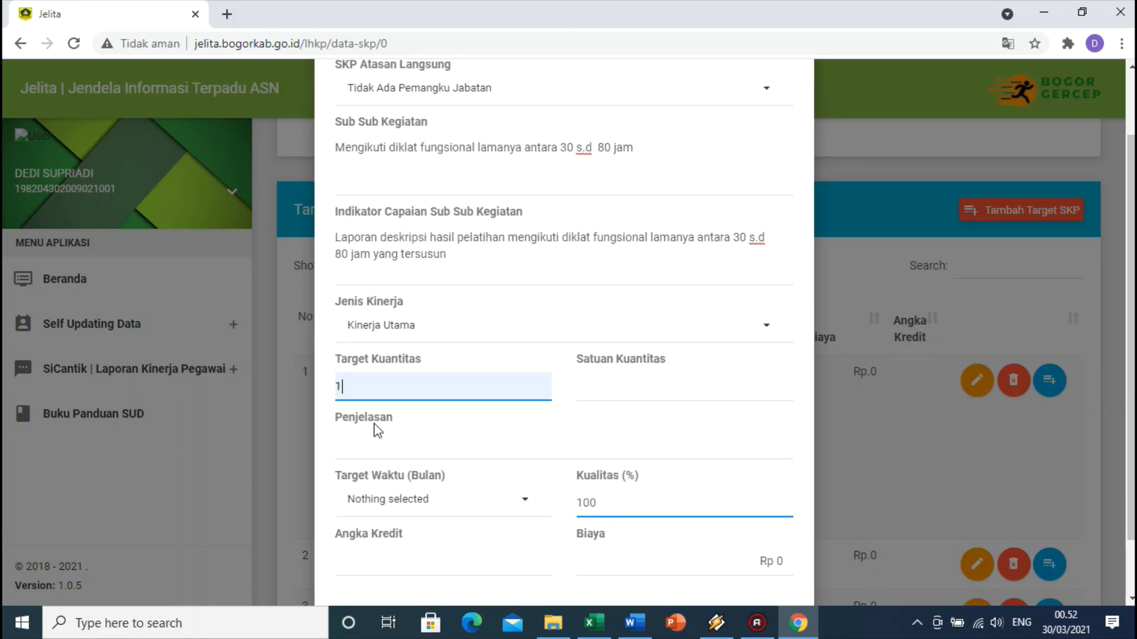
# Copy activity 7's quantity unit, Surat Tugas, from the Excel workbook into Satuan Kuantitas in Jelita
pyautogui.click(617, 392)
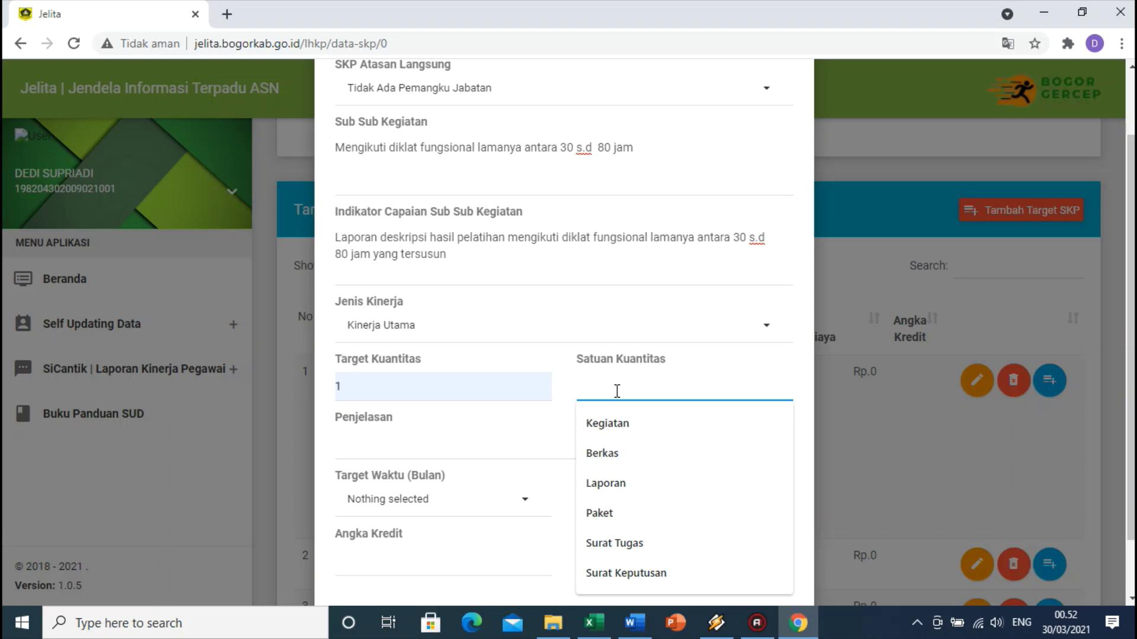
pyautogui.click(402, 394)
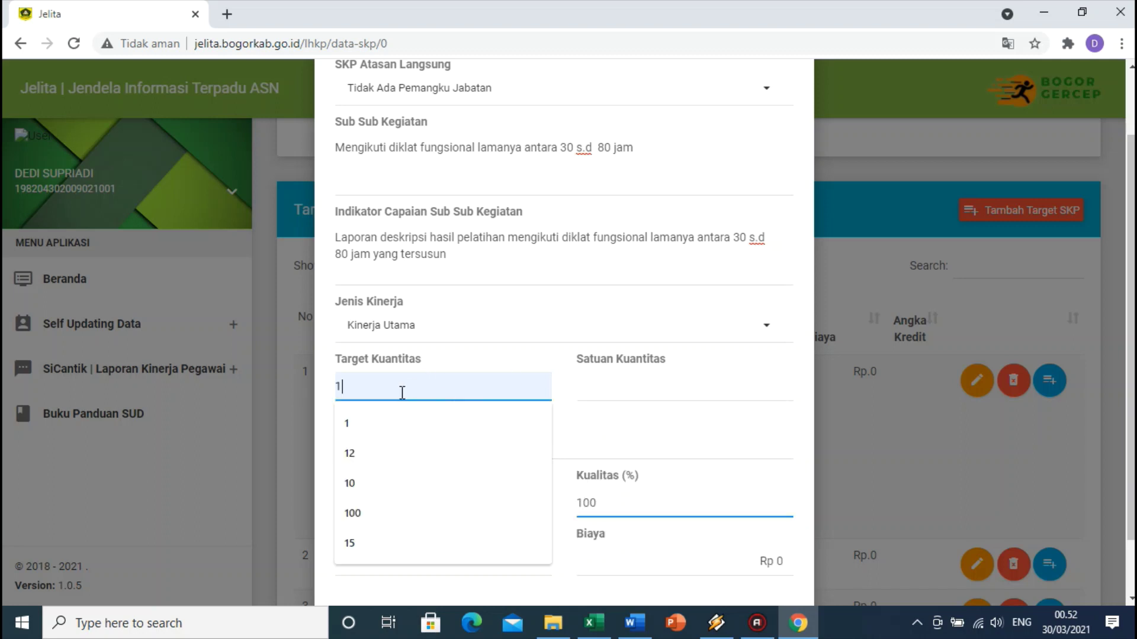
pyautogui.click(607, 392)
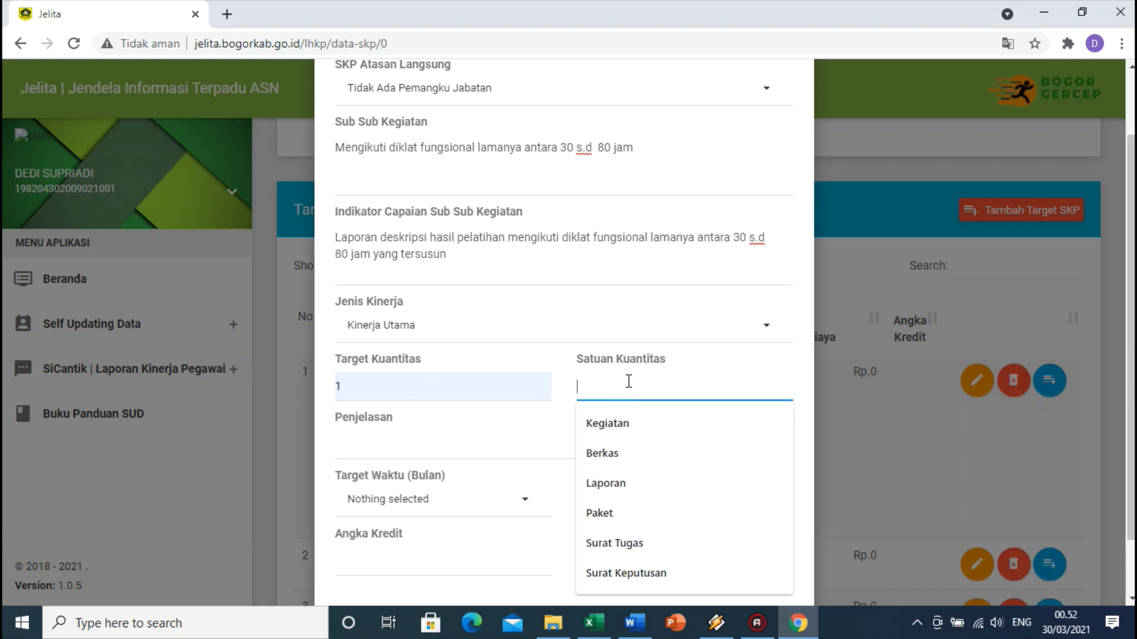
pyautogui.click(594, 623)
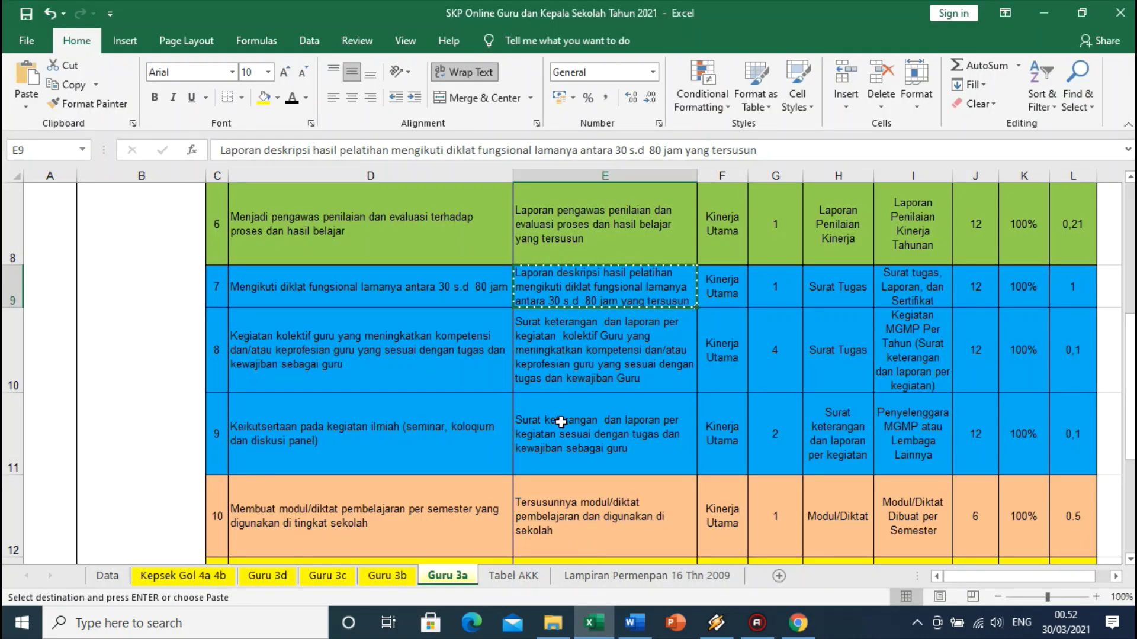
pyautogui.click(832, 286)
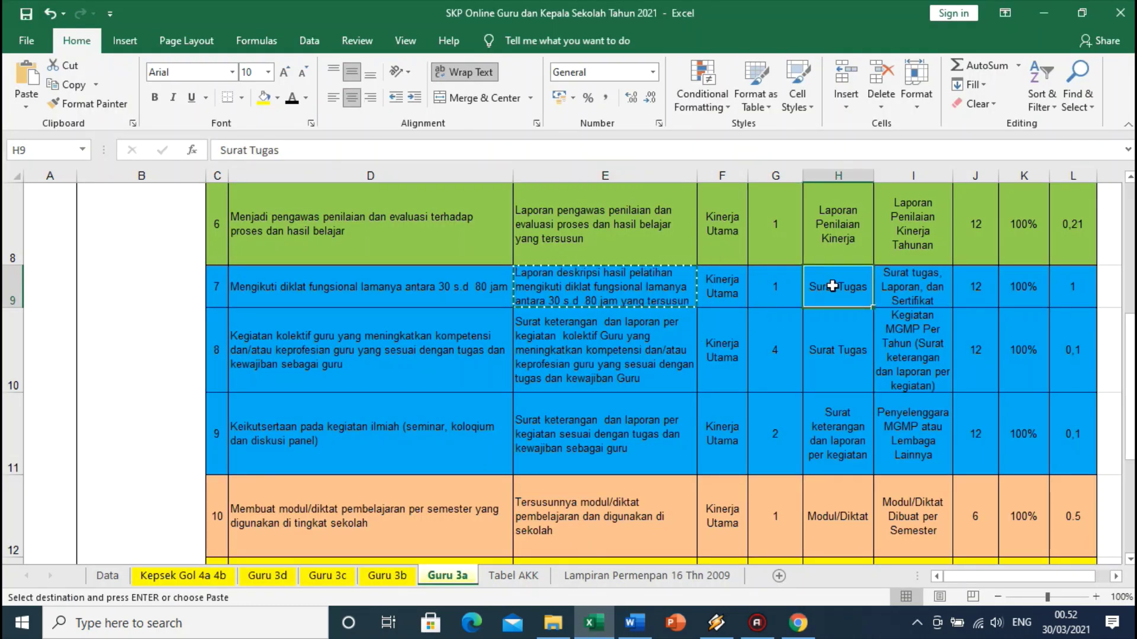
pyautogui.hotkey('ctrl', 'c')
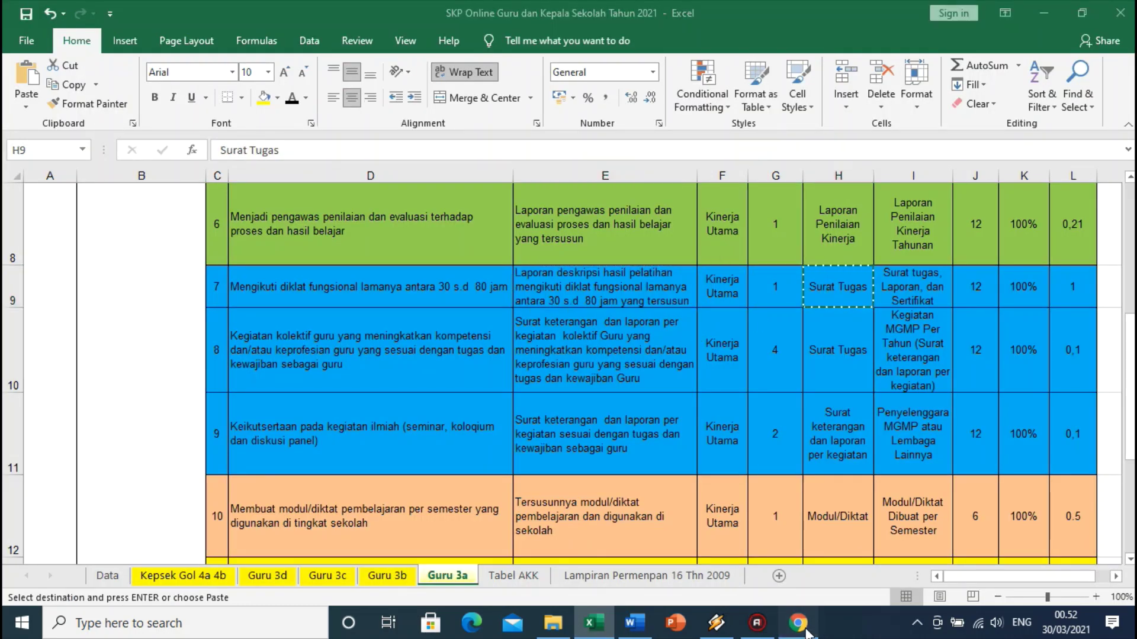
pyautogui.click(797, 623)
pyautogui.click(618, 391)
pyautogui.hotkey('ctrl', 'v')
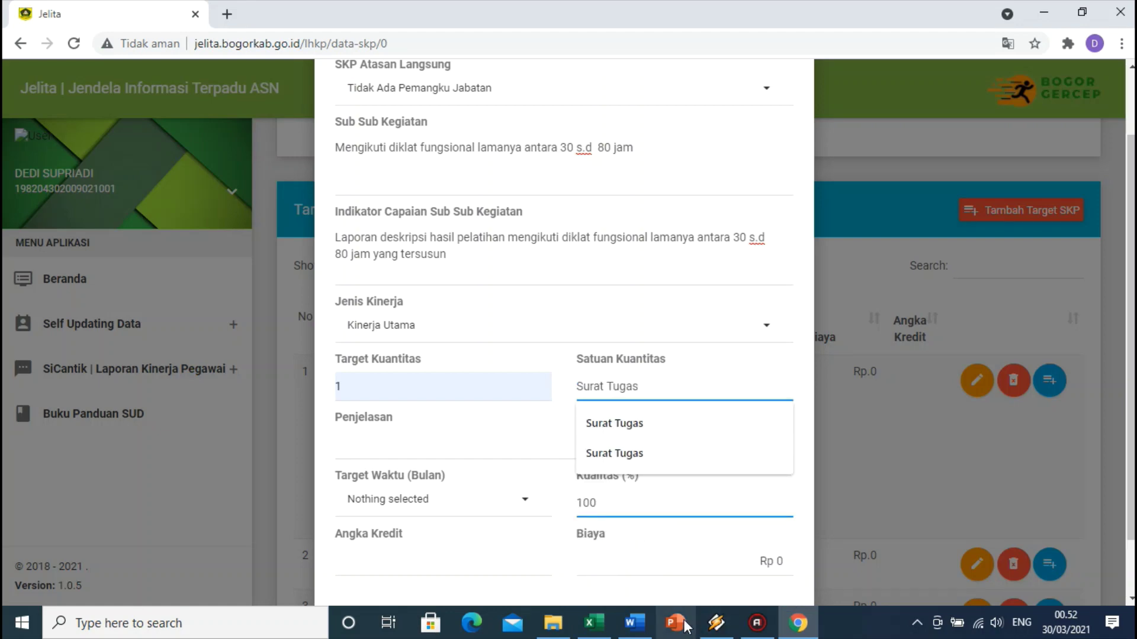
# Switch to the Excel workbook and copy activity 7's explanation, Surat tugas, Laporan, dan Sertifikat
pyautogui.click(606, 631)
pyautogui.click(917, 290)
pyautogui.hotkey('ctrl', 'c')
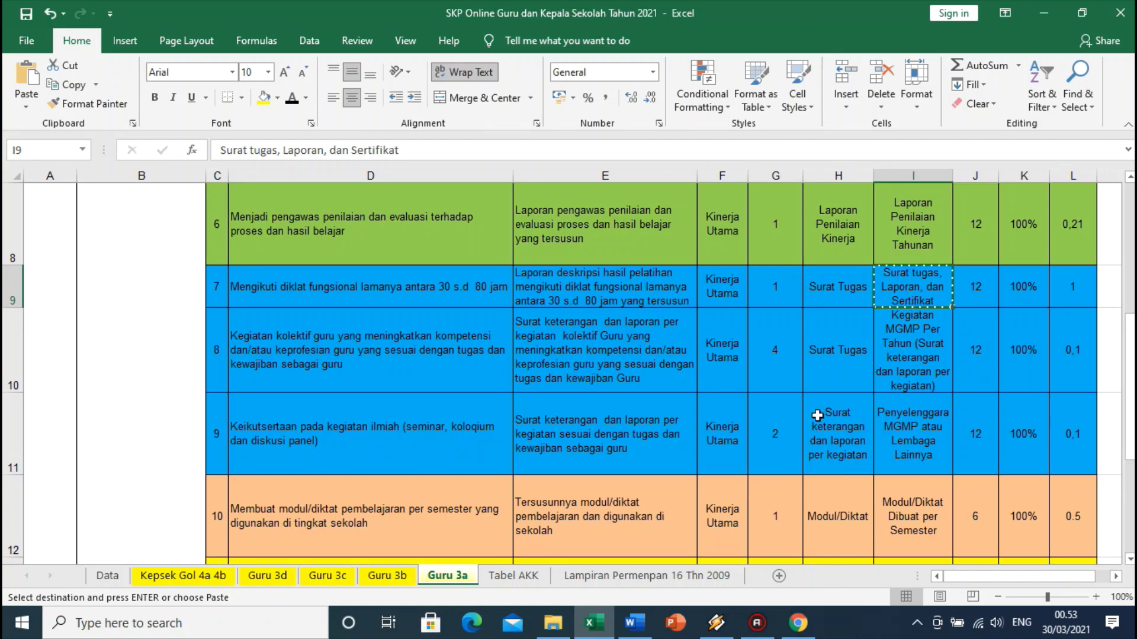
# Check the required Satuan Hasil for 30 to 80 hours of functional training on the Lampiran Permenpan 16 Thn 2009 sheet
pyautogui.click(707, 578)
pyautogui.scroll(-5, 529, 406)
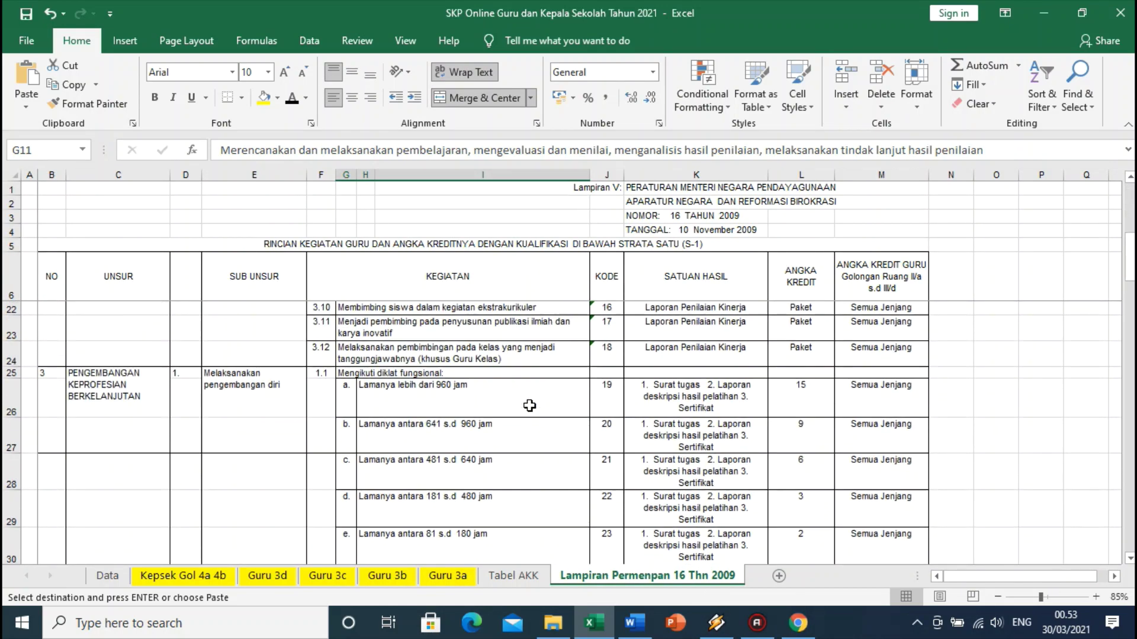
pyautogui.scroll(-1, 530, 406)
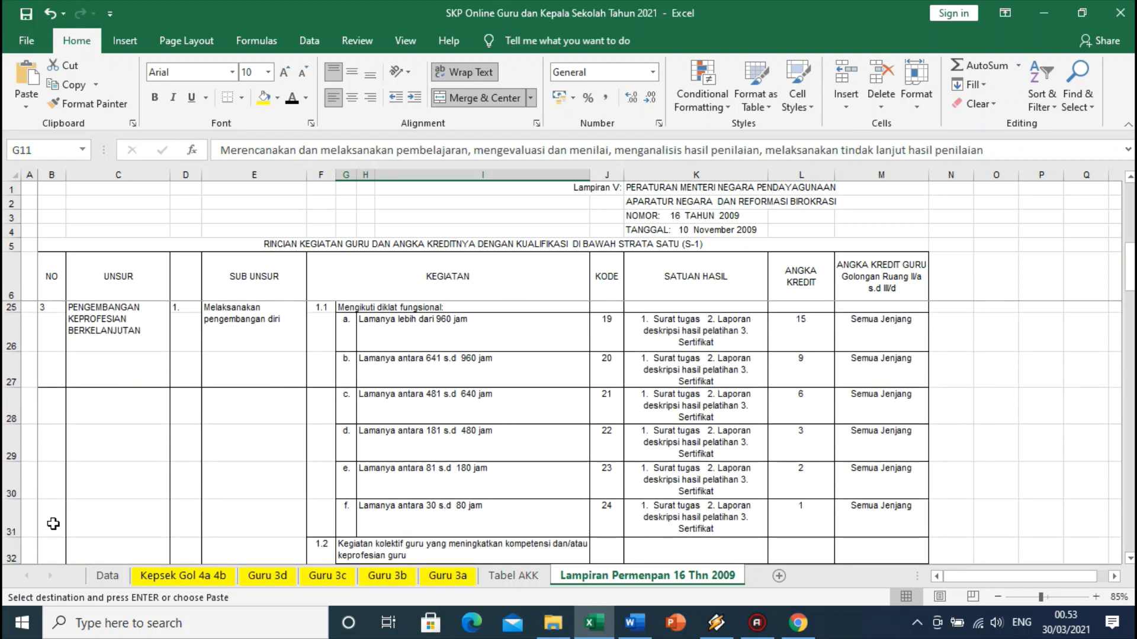
pyautogui.click(11, 519)
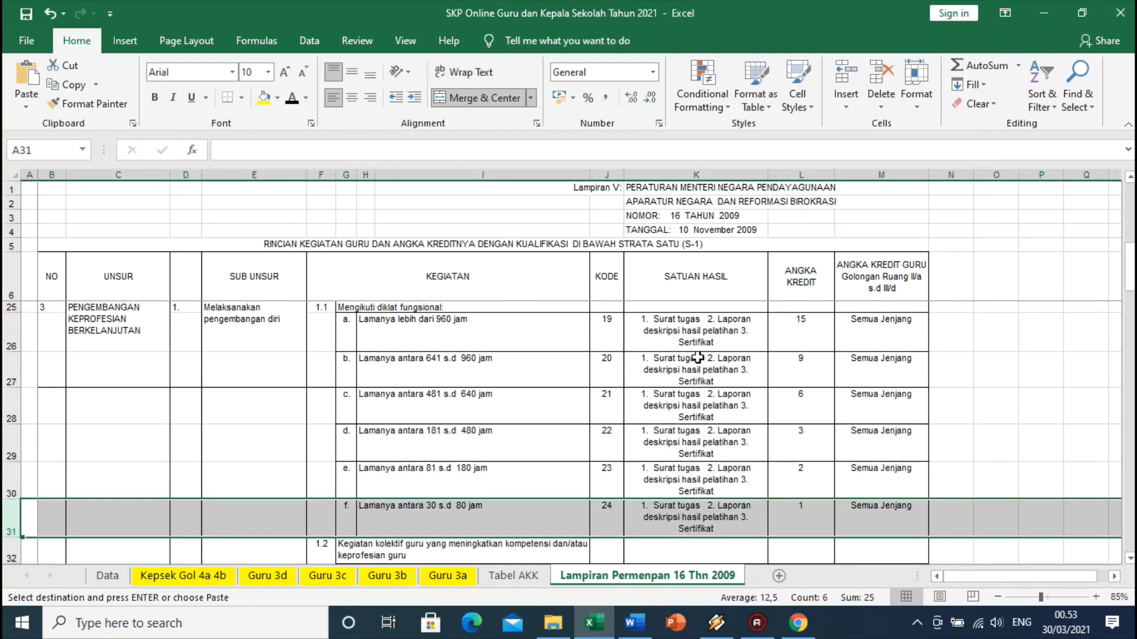
pyautogui.click(683, 512)
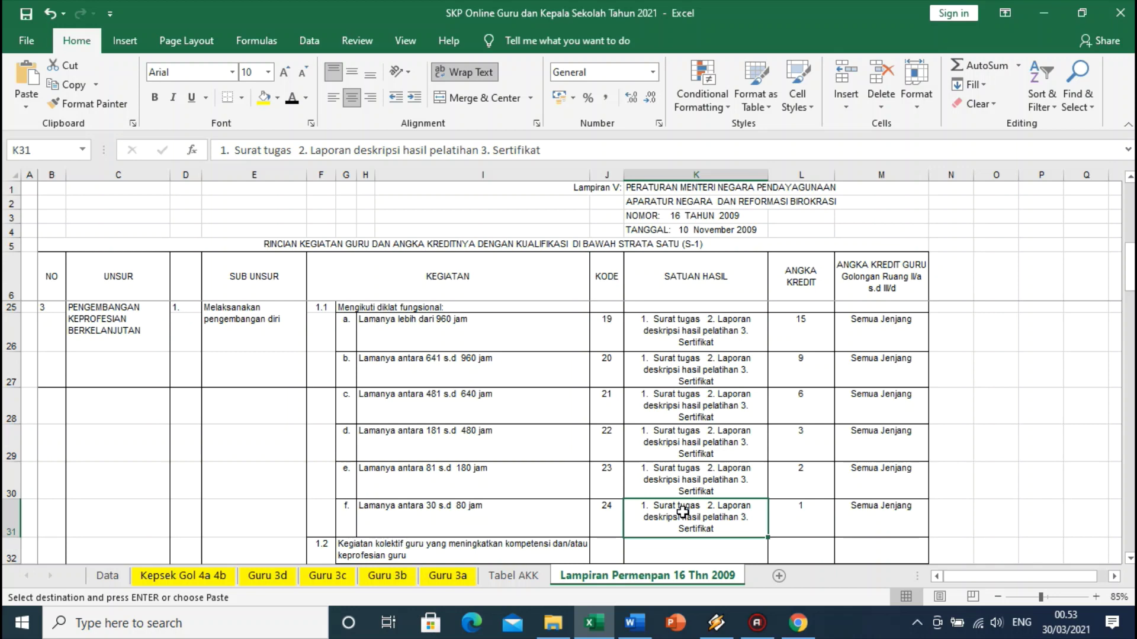
# Return to Jelita, paste the copied explanation into Penjelasan, and set Target Waktu to 3 months
pyautogui.click(798, 623)
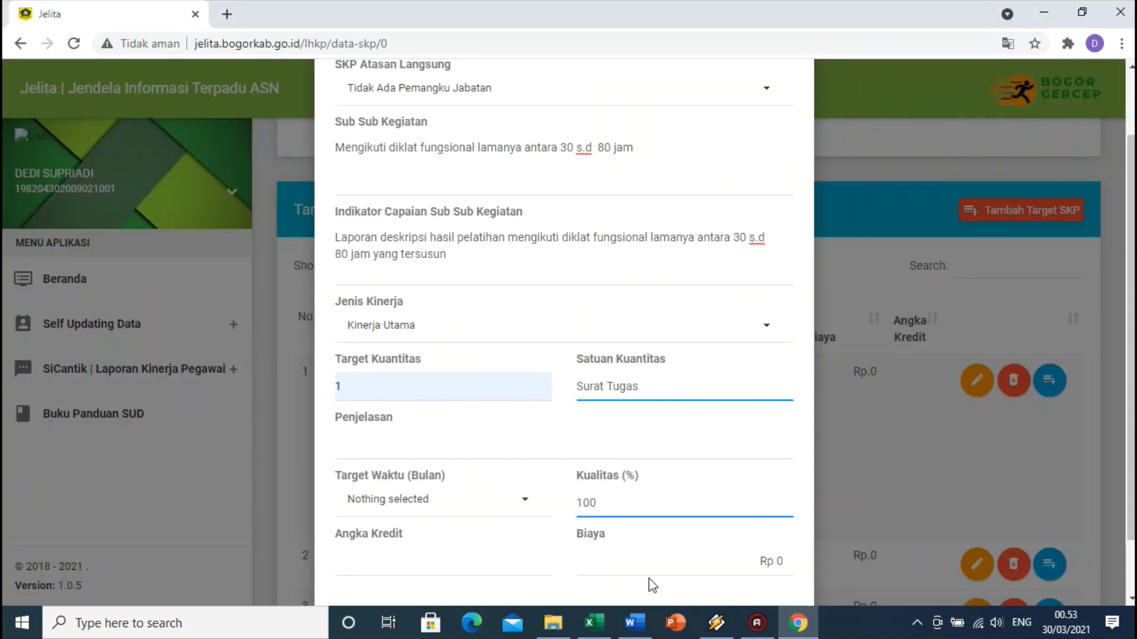
pyautogui.click(407, 438)
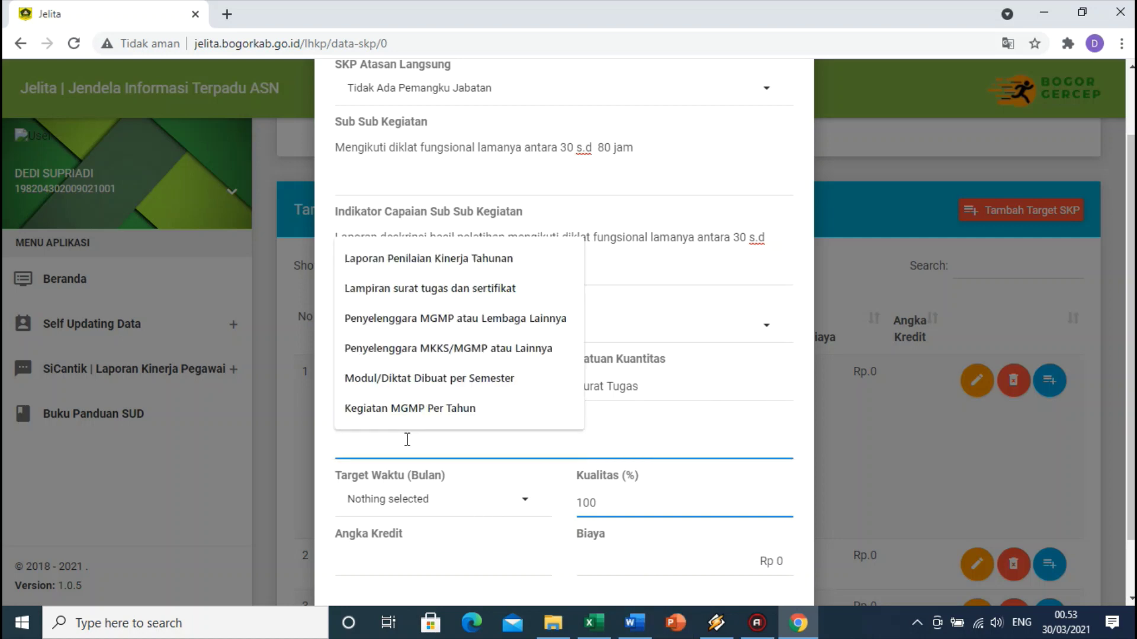
pyautogui.hotkey('ctrl', 'v')
pyautogui.click(452, 505)
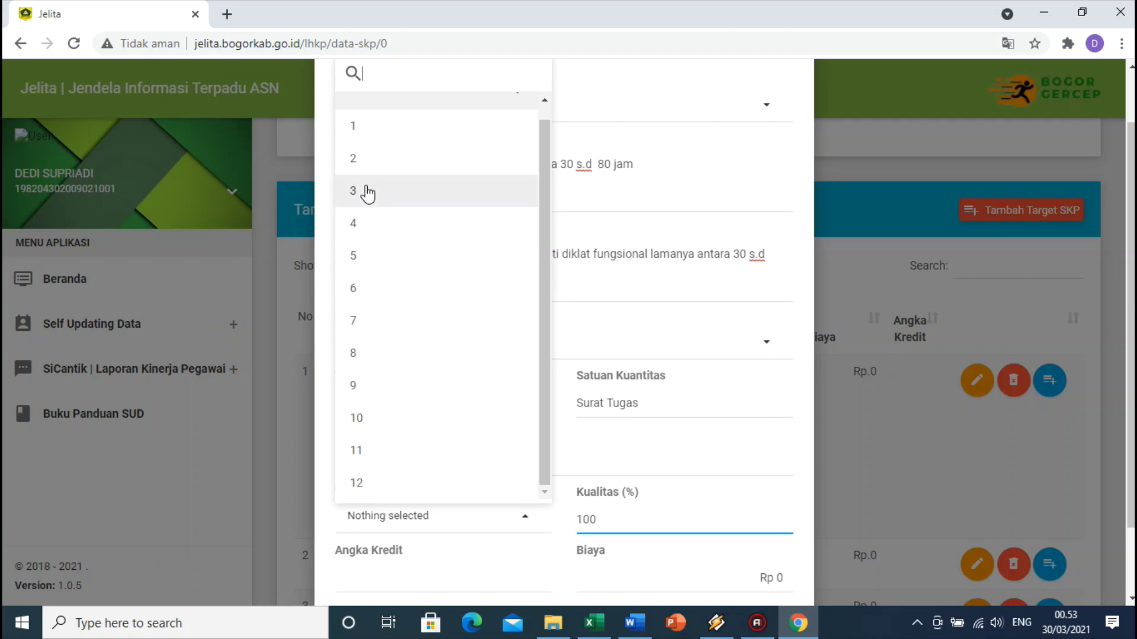
pyautogui.click(367, 192)
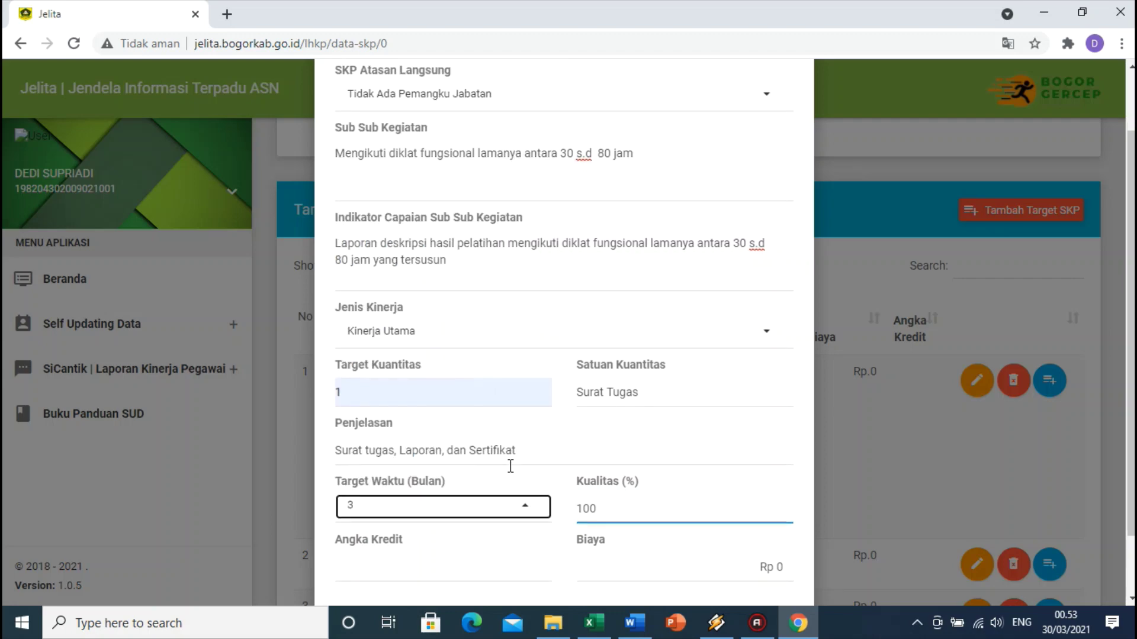
# Switch to the Excel workbook and check the Angka Kredit for 30 to 80 hours of functional training in the Permenpan appendix
pyautogui.scroll(-2, 442, 482)
pyautogui.click(435, 492)
pyautogui.click(581, 622)
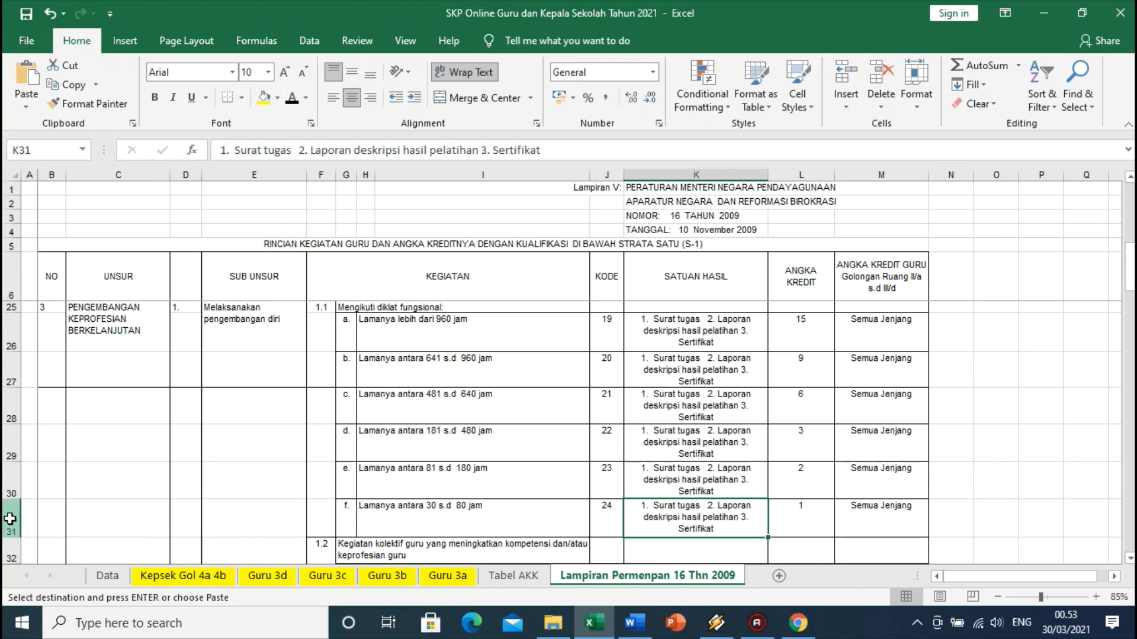
pyautogui.click(11, 516)
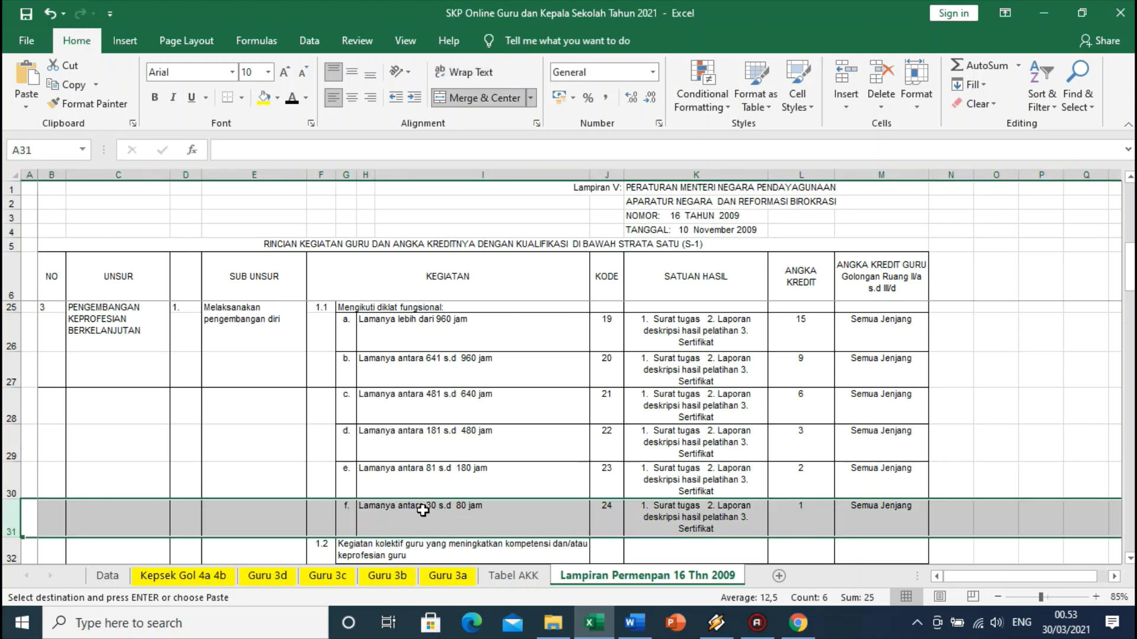
pyautogui.click(474, 513)
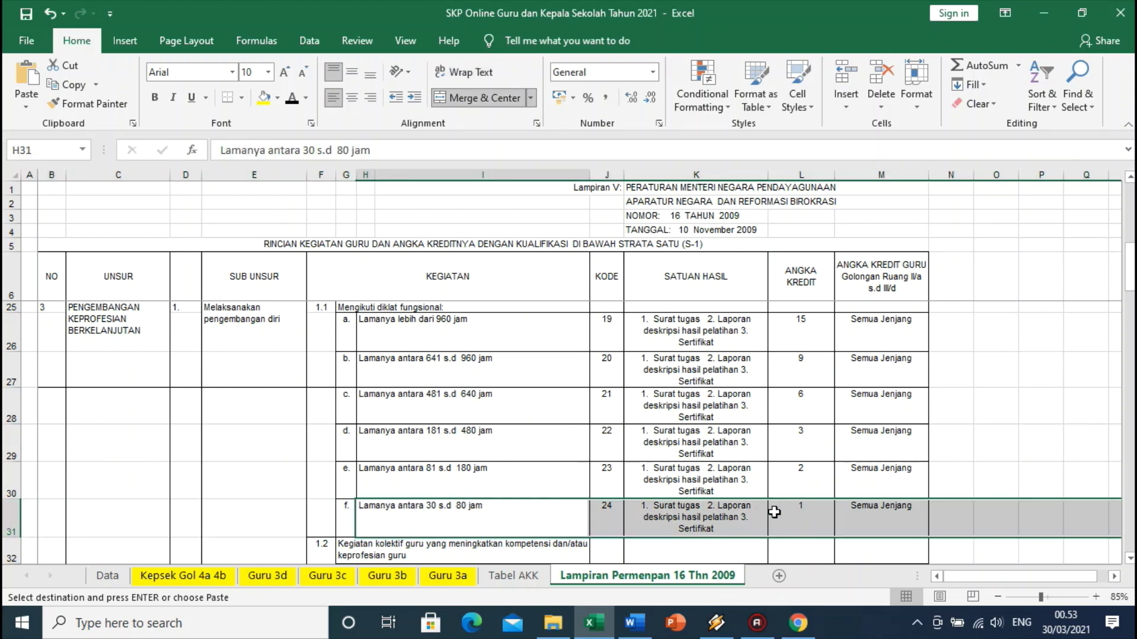
pyautogui.click(794, 522)
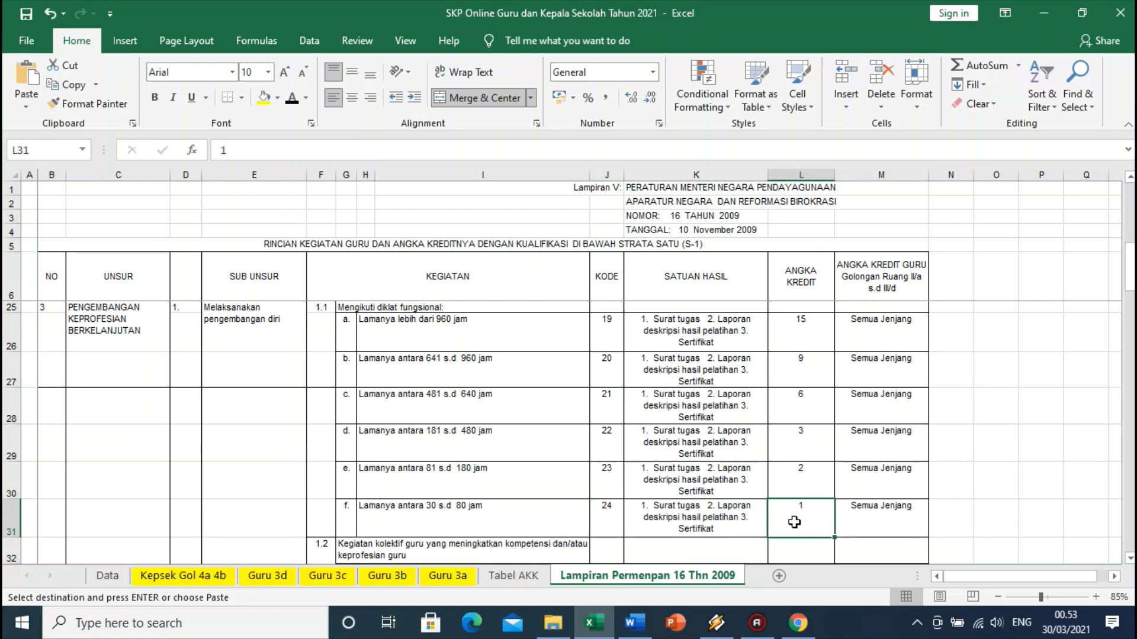
pyautogui.click(264, 97)
pyautogui.click(51, 13)
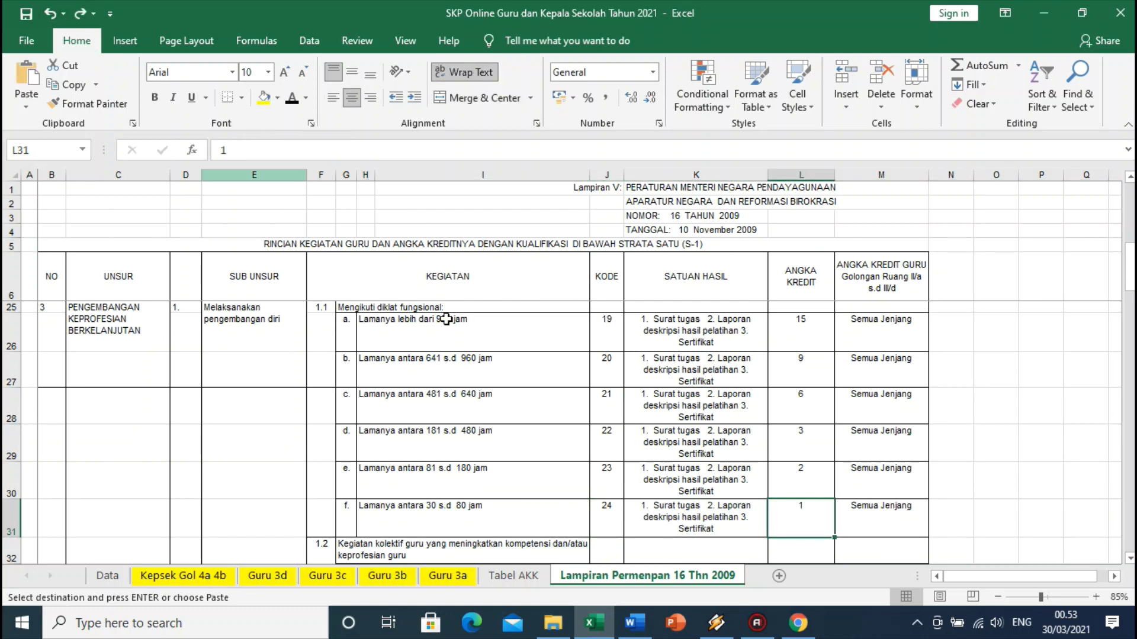
# Return to Jelita, set activity 7's Angka Kredit to 1, and save the target
pyautogui.click(798, 623)
pyautogui.click(399, 495)
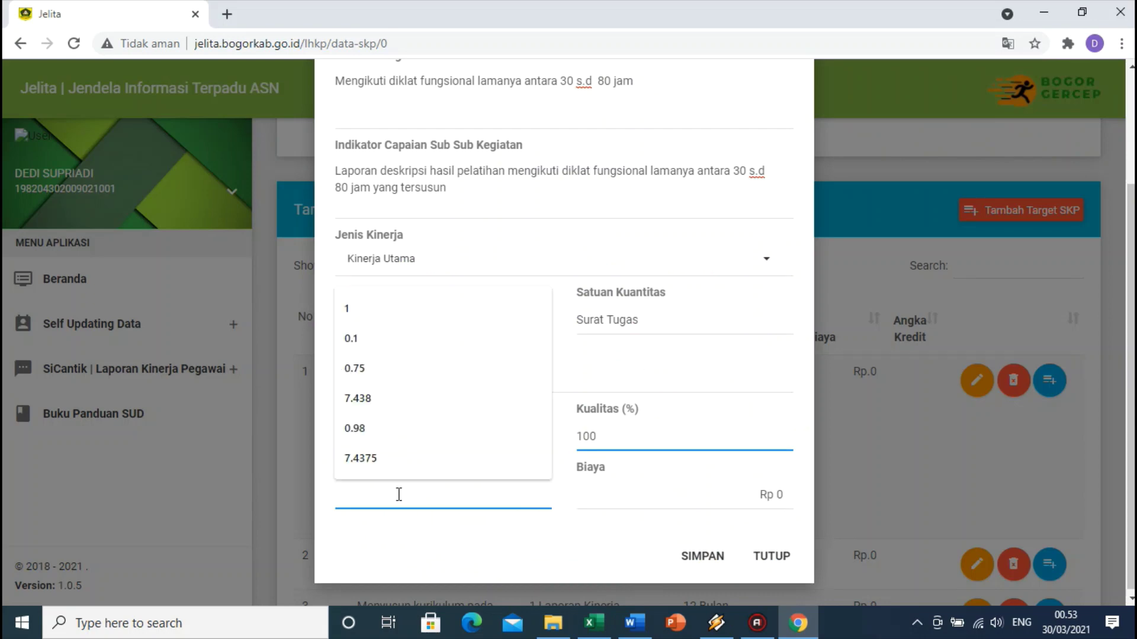
pyautogui.write('1')
pyautogui.click(704, 559)
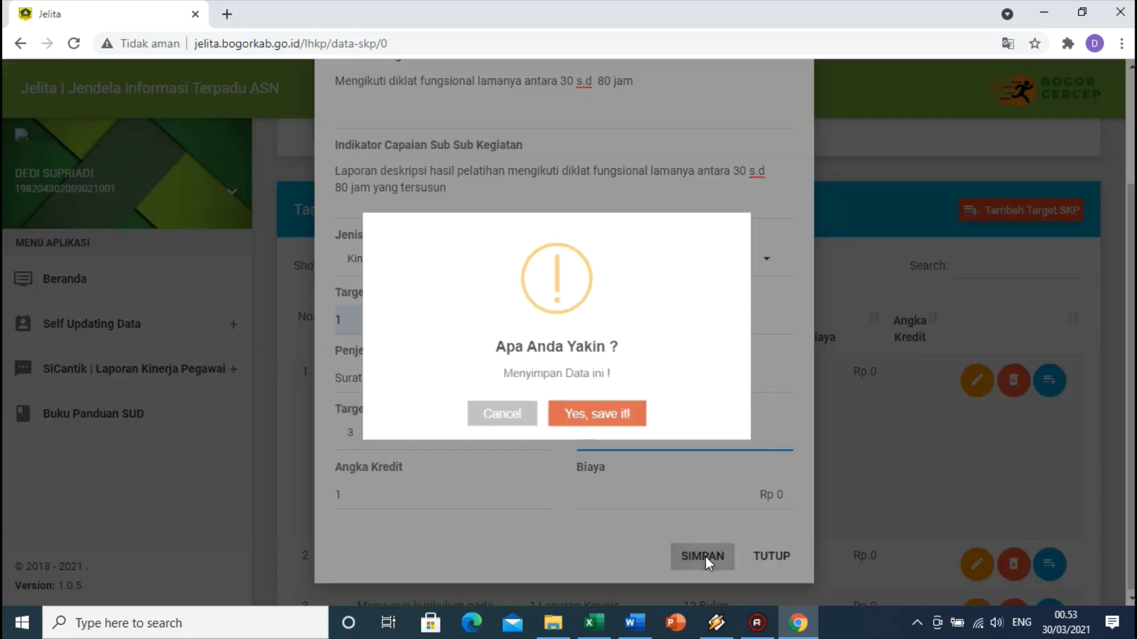
pyautogui.click(590, 418)
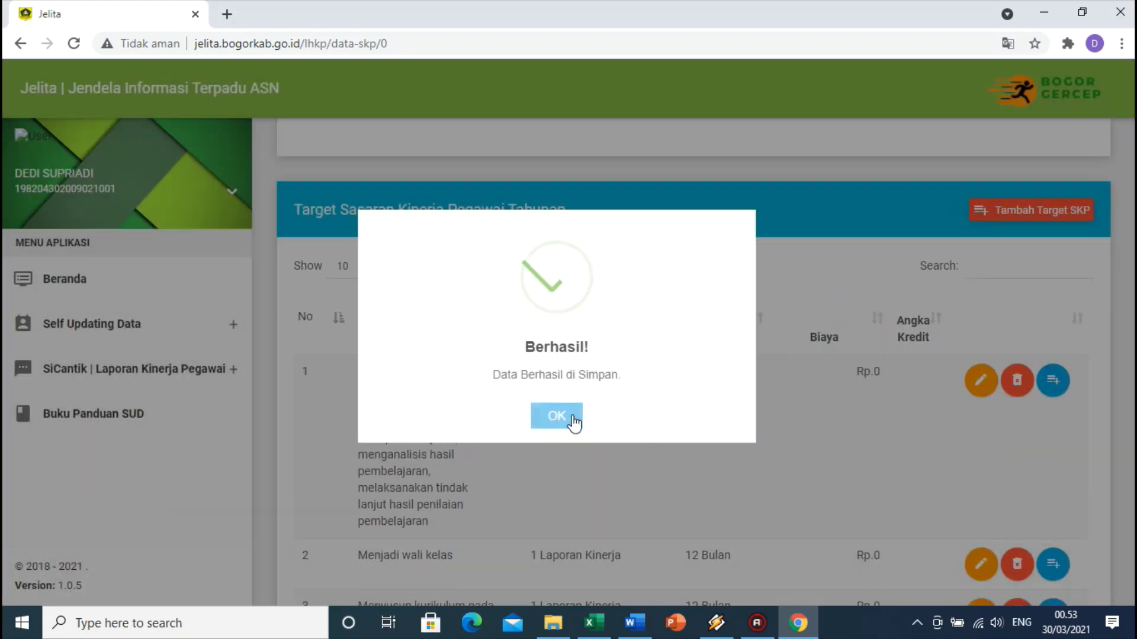
pyautogui.click(573, 421)
# Start a new SKP target with SKP Atasan Langsung set to Tidak Ada Pemangku Jabatan
pyautogui.scroll(-2, 819, 434)
pyautogui.scroll(-2, 819, 434)
pyautogui.scroll(7, 912, 403)
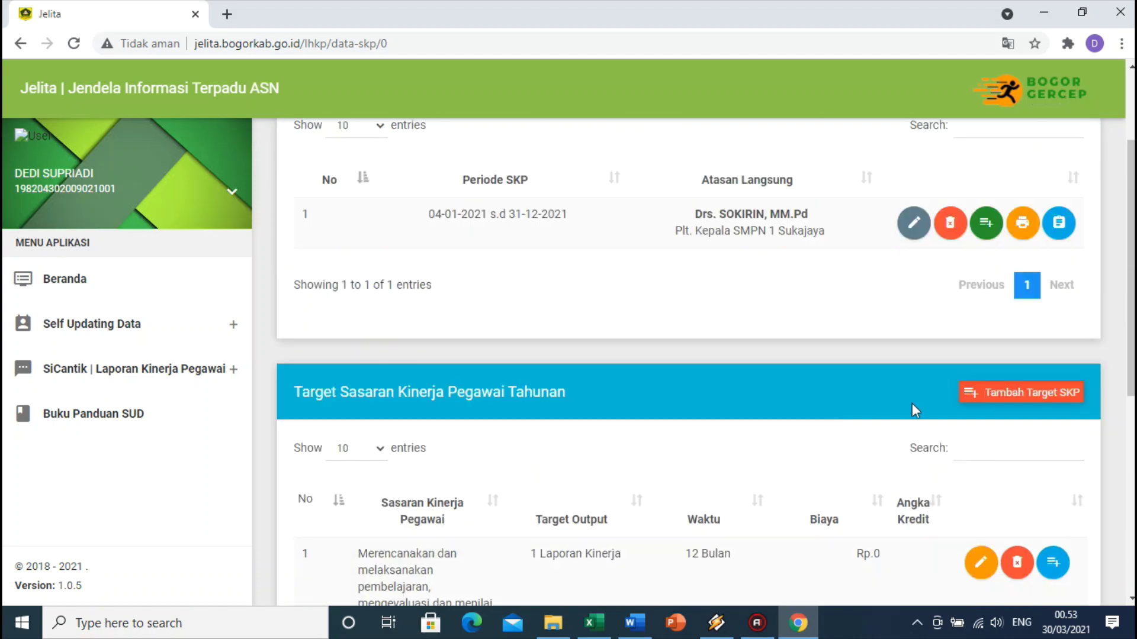
pyautogui.click(1025, 393)
pyautogui.click(403, 172)
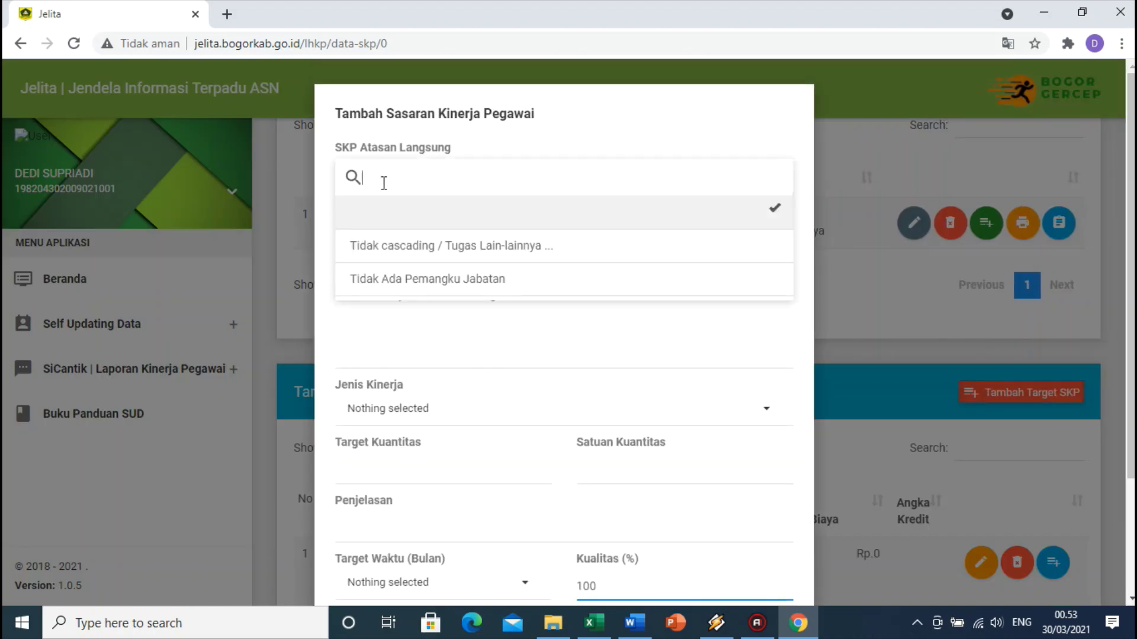
pyautogui.click(400, 282)
# Switch to the Excel workbook and copy activity 8's description about Kegiatan kolektif guru from the Guru 3a sheet
pyautogui.click(594, 623)
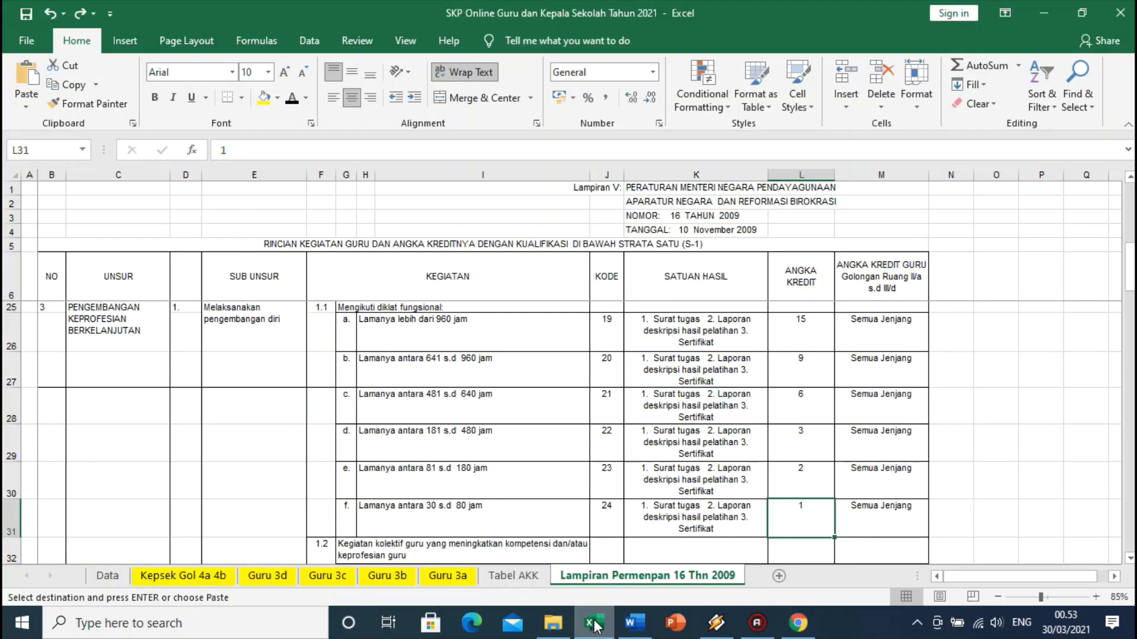
pyautogui.click(461, 577)
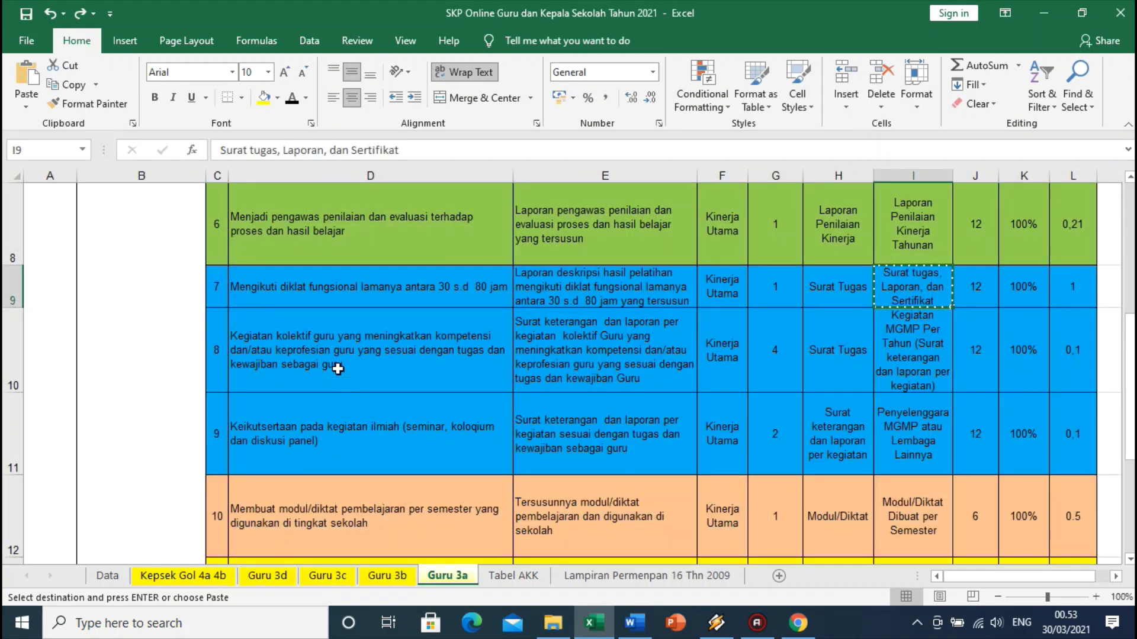
pyautogui.click(1130, 558)
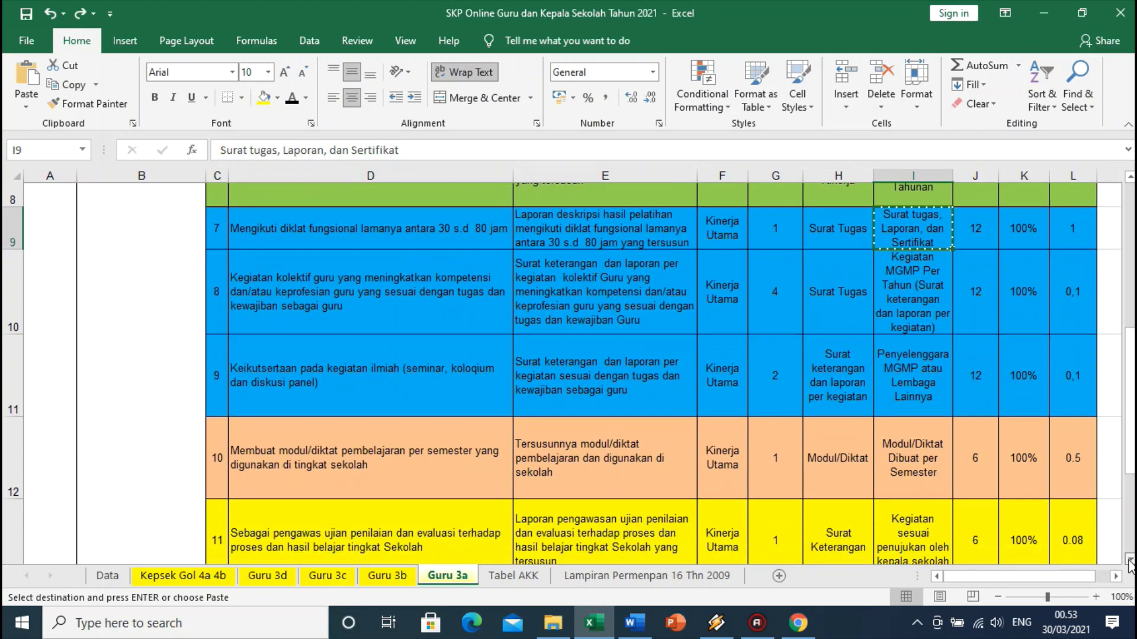
pyautogui.click(405, 259)
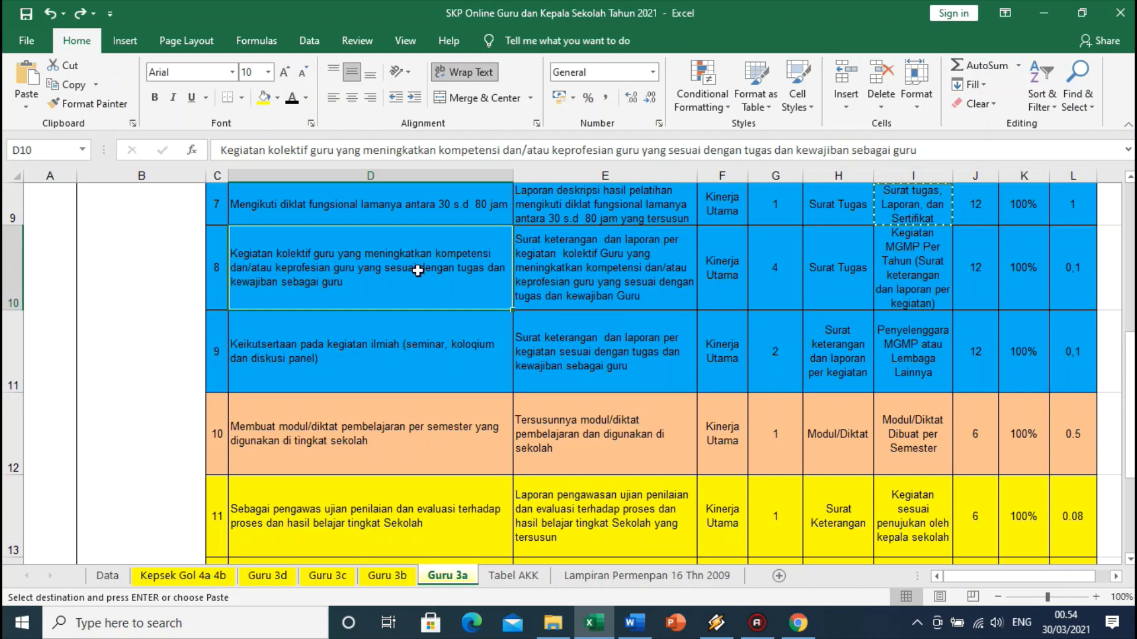
pyautogui.hotkey('ctrl', 'c')
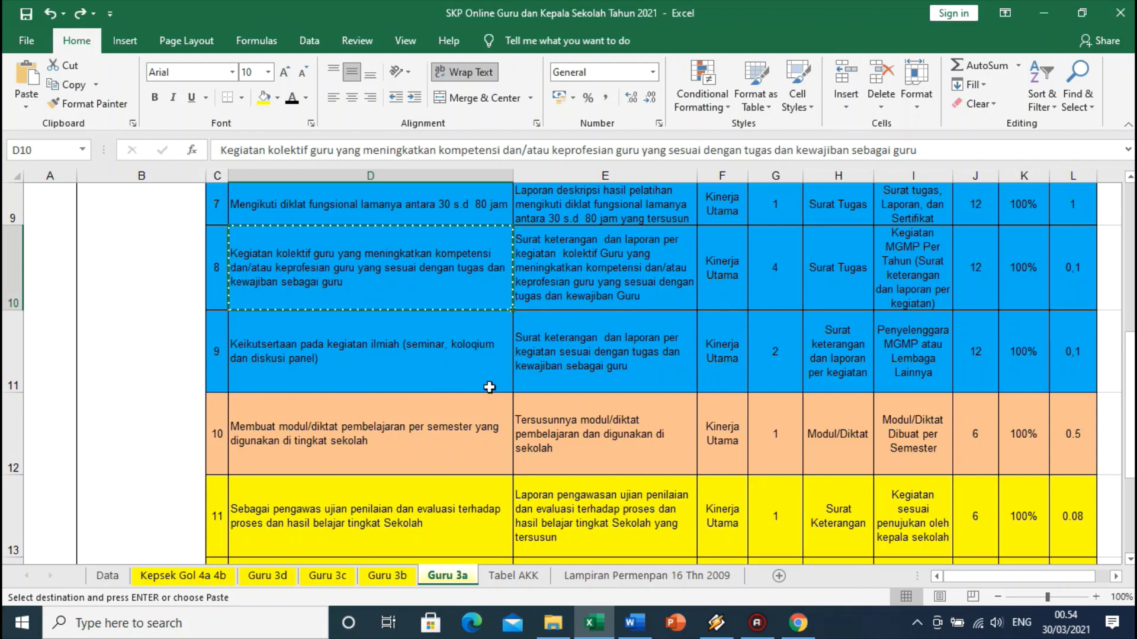
# Review the section 1.2 Kegiatan kolektif guru rows and their credit values on the Lampiran Permenpan 16 Thn 2009 sheet
pyautogui.click(647, 576)
pyautogui.scroll(-2, 427, 440)
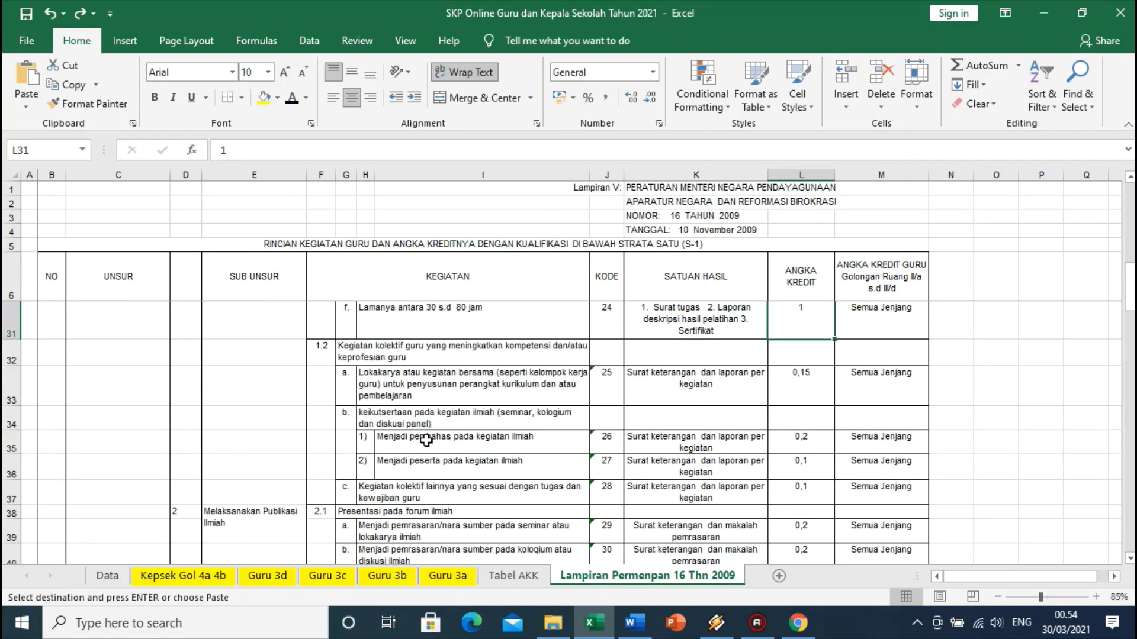
pyautogui.moveTo(11, 356); pyautogui.dragTo(33, 487)
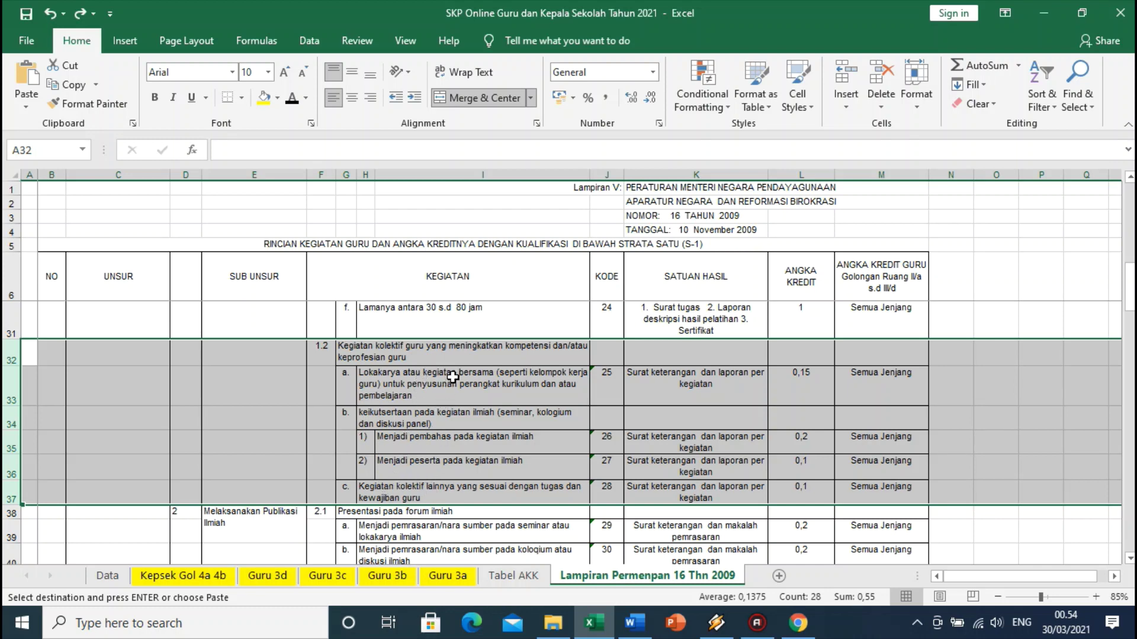
# Copy activity 8's description again from the Guru 3a sheet and paste it into Sub Sub Kegiatan in Jelita
pyautogui.click(460, 576)
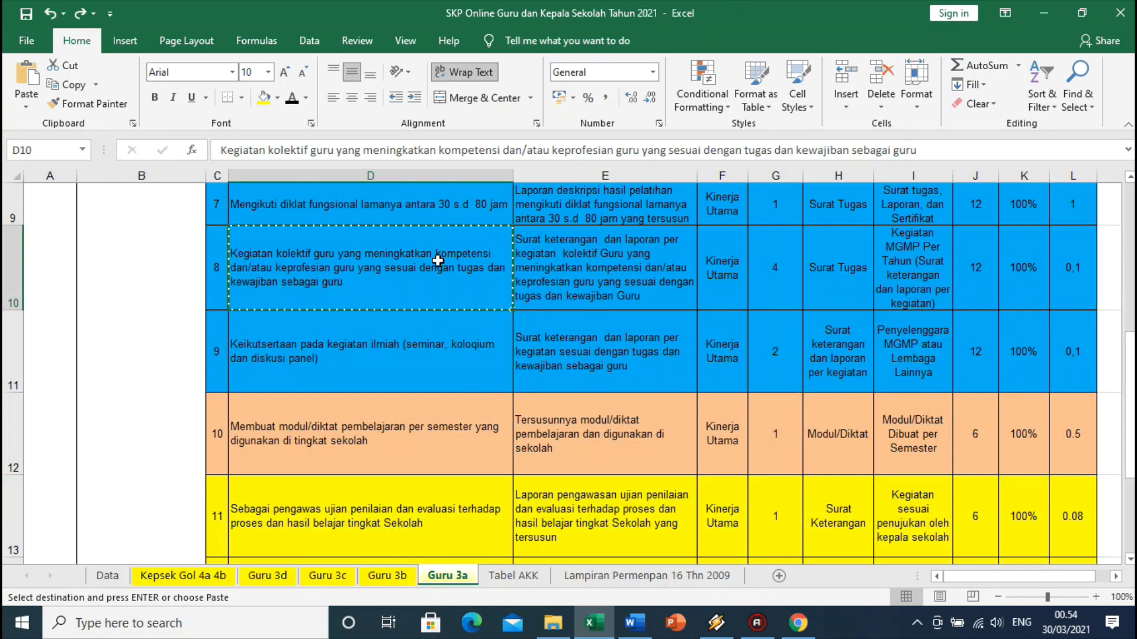
pyautogui.press('Escape')
pyautogui.click(545, 263)
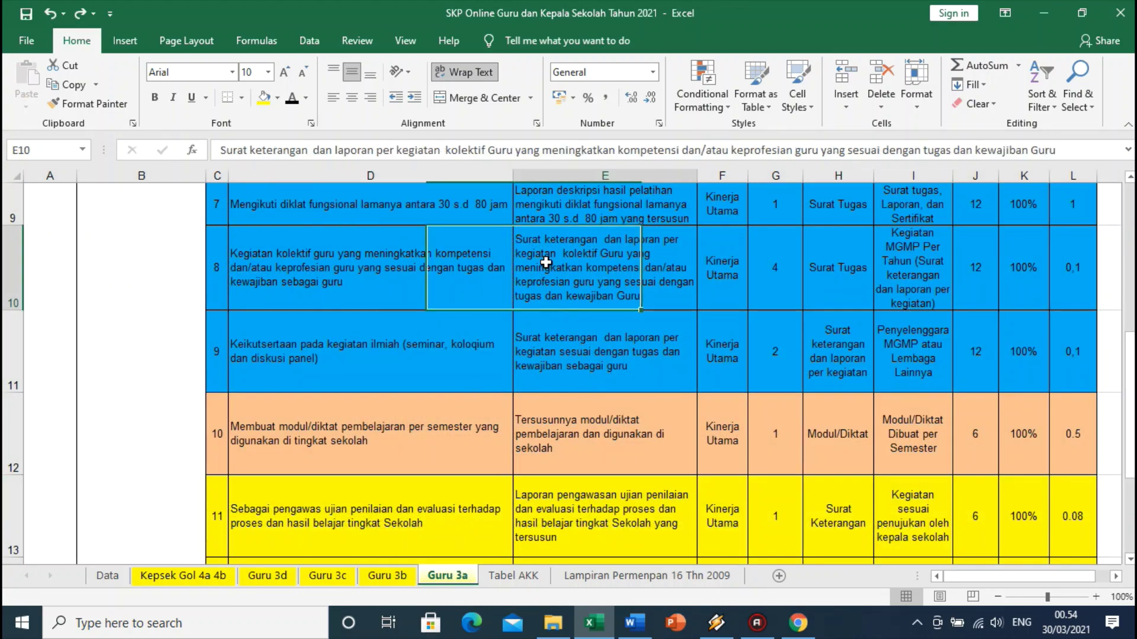
pyautogui.click(468, 267)
pyautogui.hotkey('ctrl', 'c')
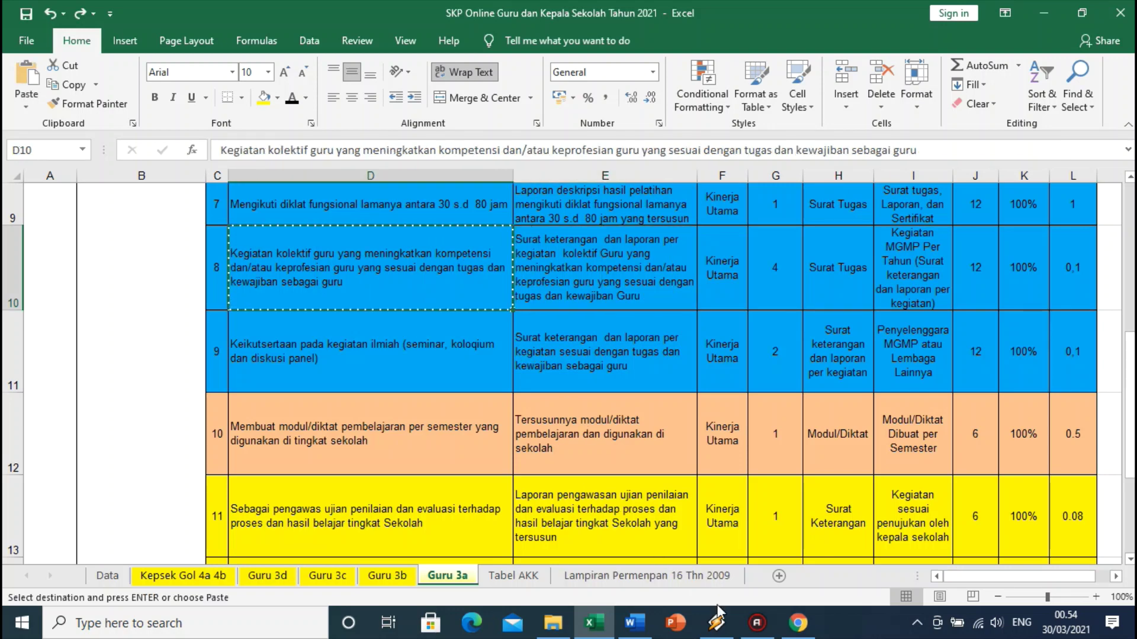
pyautogui.click(798, 623)
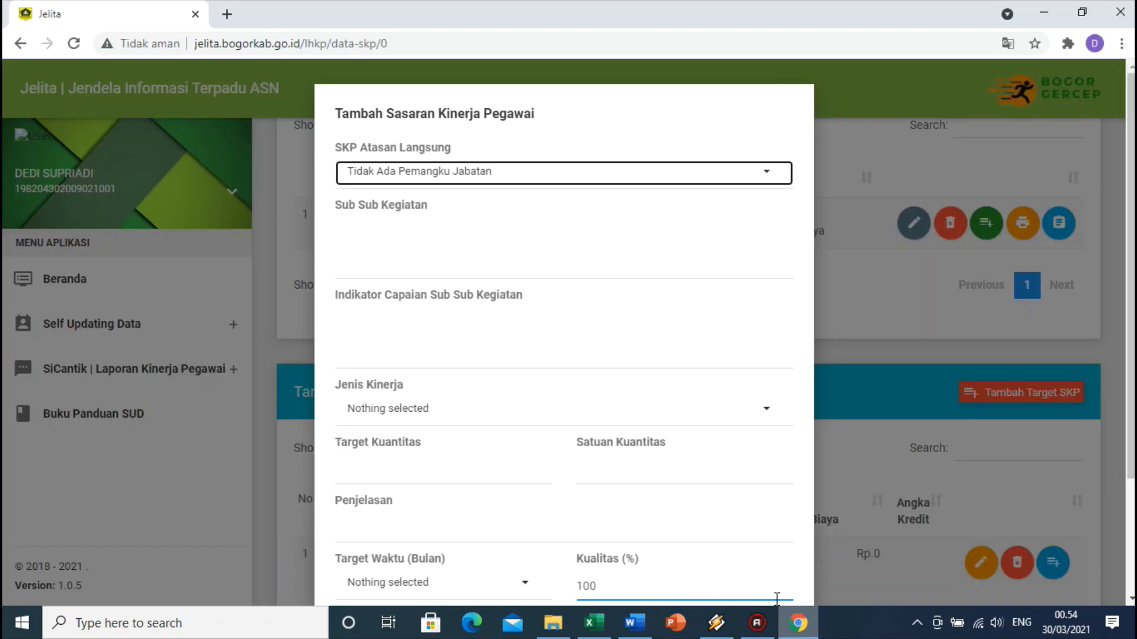
pyautogui.click(448, 251)
pyautogui.hotkey('ctrl', 'v')
# Copy activity 8's indicator text from the Excel workbook and paste it into Indikator Capaian Sub Sub Kegiatan in Jelita
pyautogui.click(594, 622)
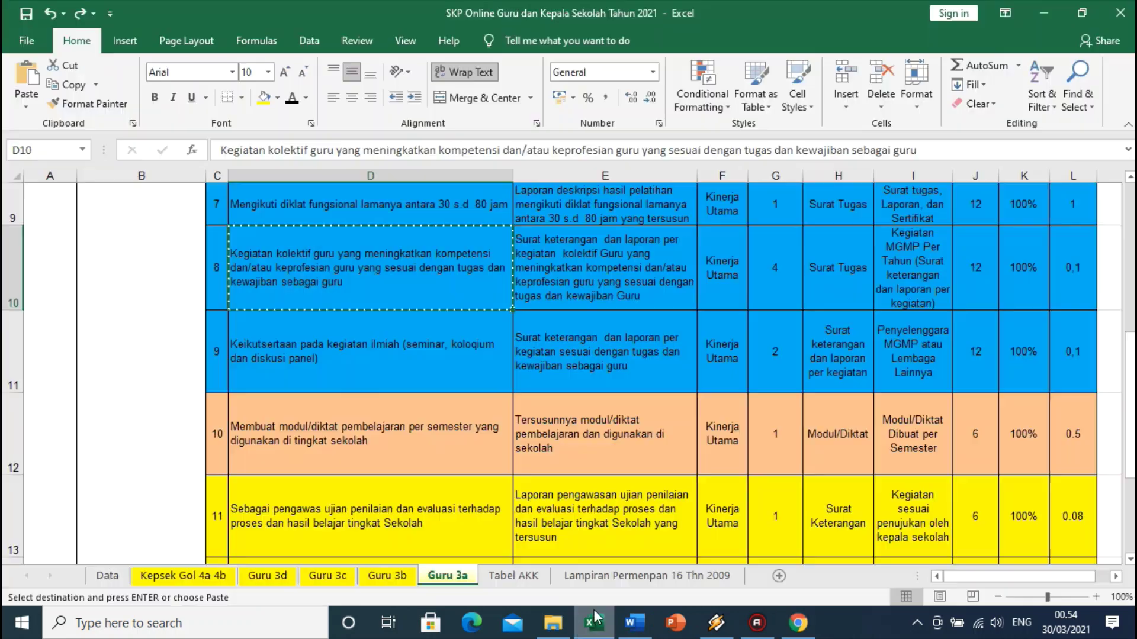
pyautogui.click(595, 273)
pyautogui.hotkey('ctrl', 'c')
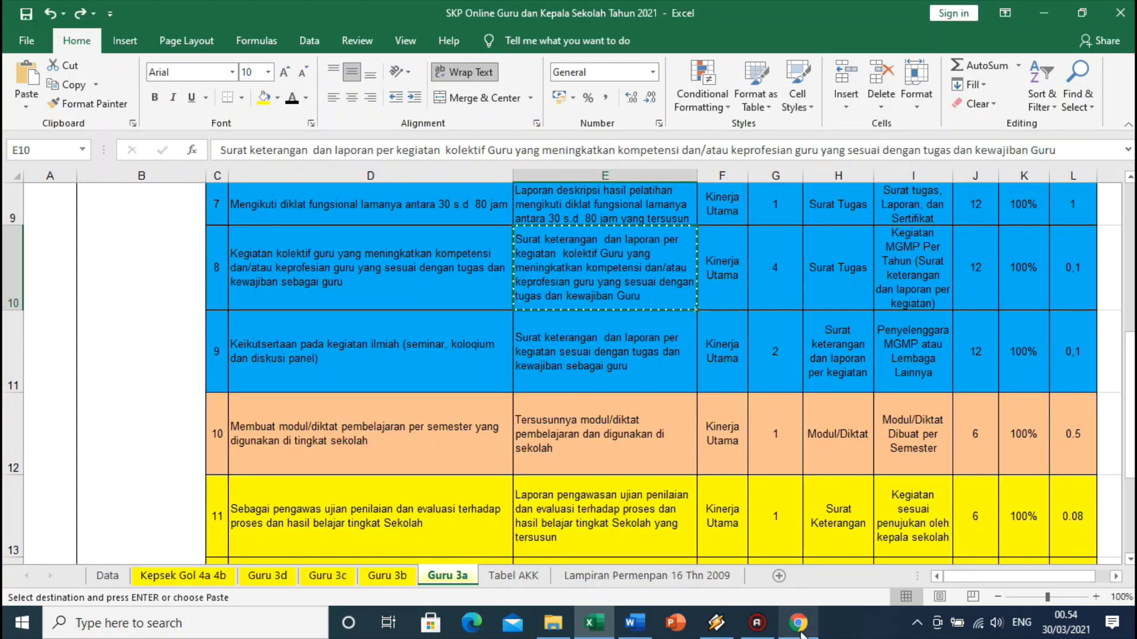
pyautogui.click(799, 629)
pyautogui.click(462, 348)
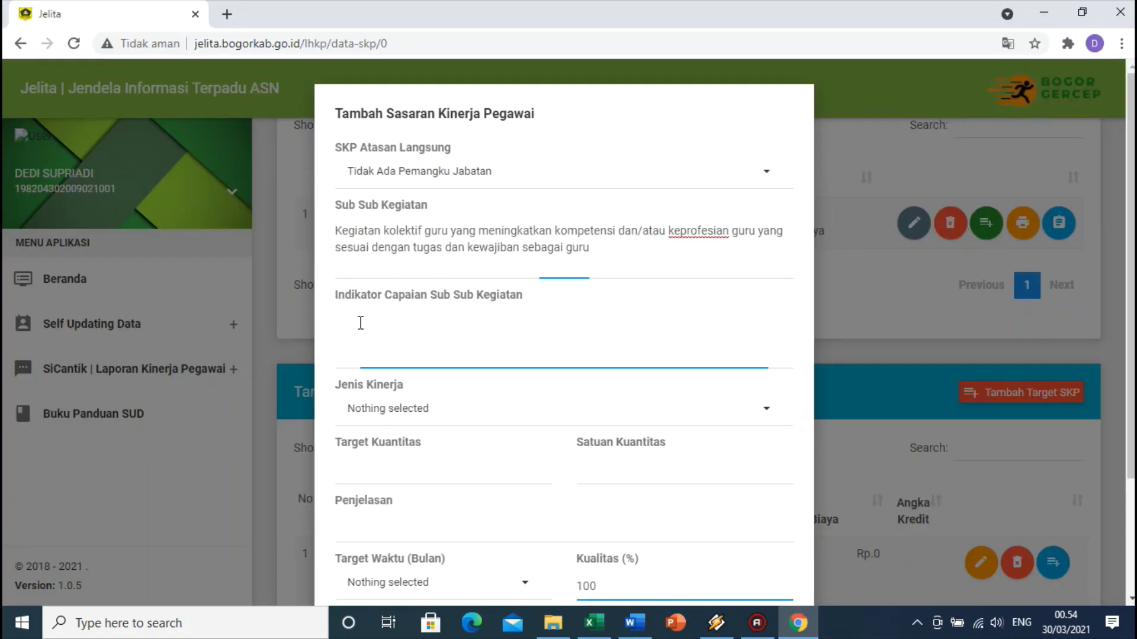
pyautogui.hotkey('ctrl', 'v')
# Set Jenis Kinerja to Kinerja Utama for the new target
pyautogui.click(394, 414)
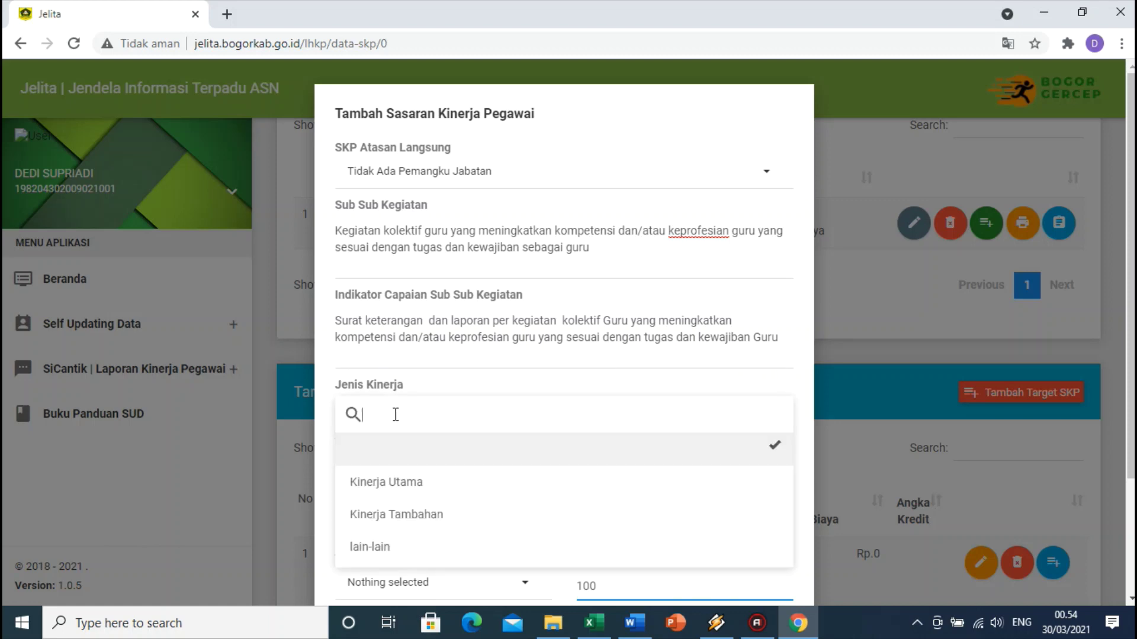
pyautogui.click(388, 481)
pyautogui.scroll(-1, 379, 414)
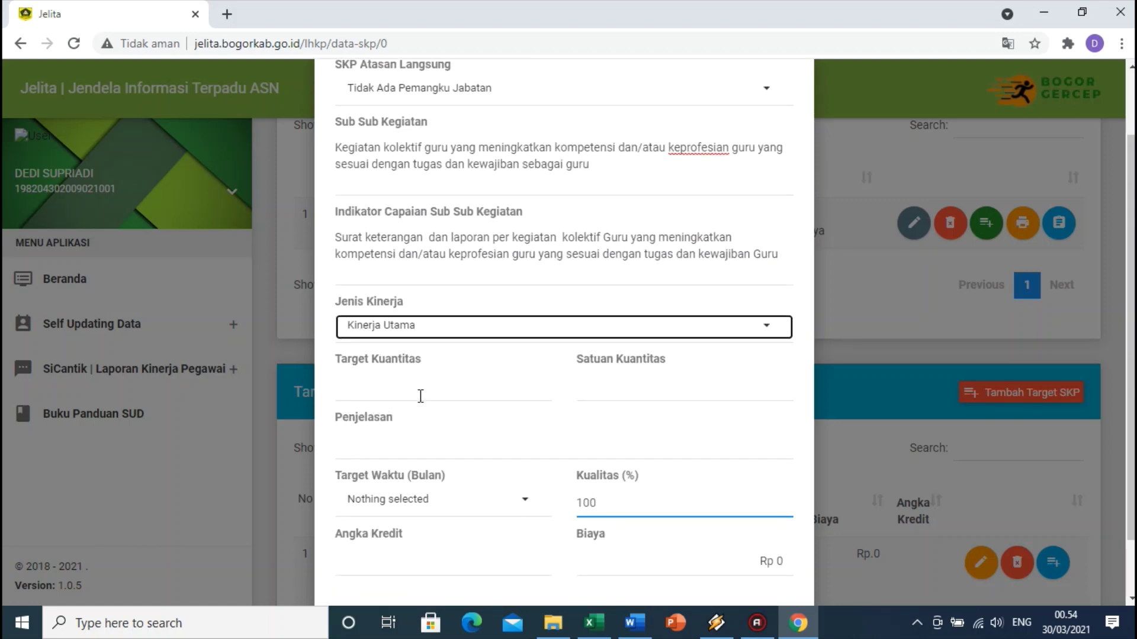
# Switch to the Excel workbook, check activity 8's target quantity, and copy its unit, Surat Tugas
pyautogui.click(594, 622)
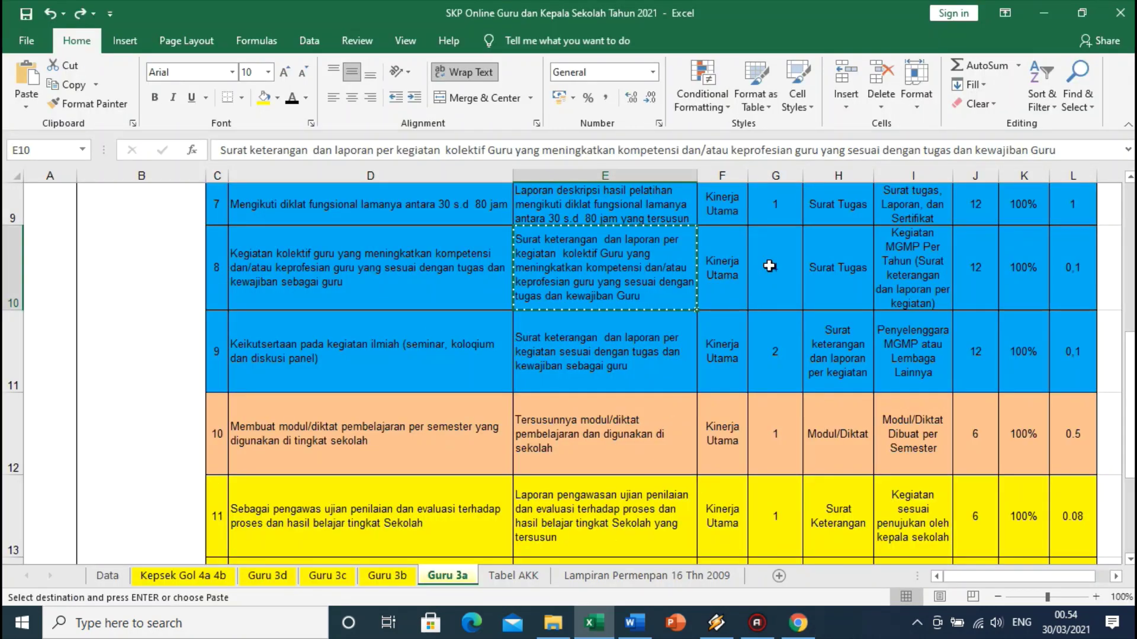
pyautogui.click(769, 265)
pyautogui.write('4')
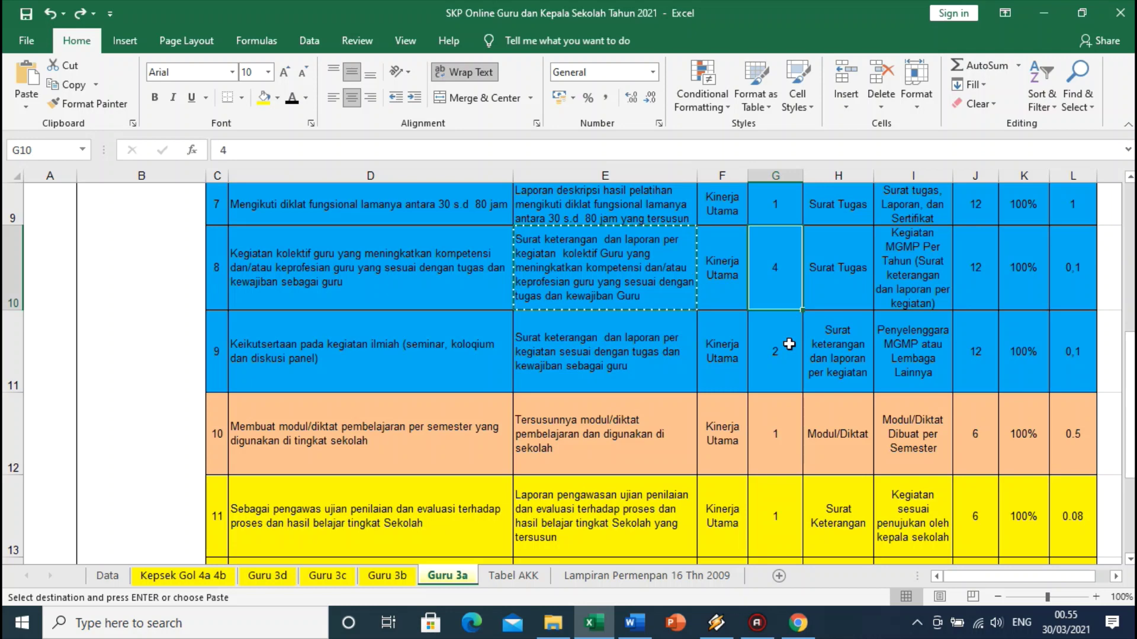
pyautogui.click(821, 290)
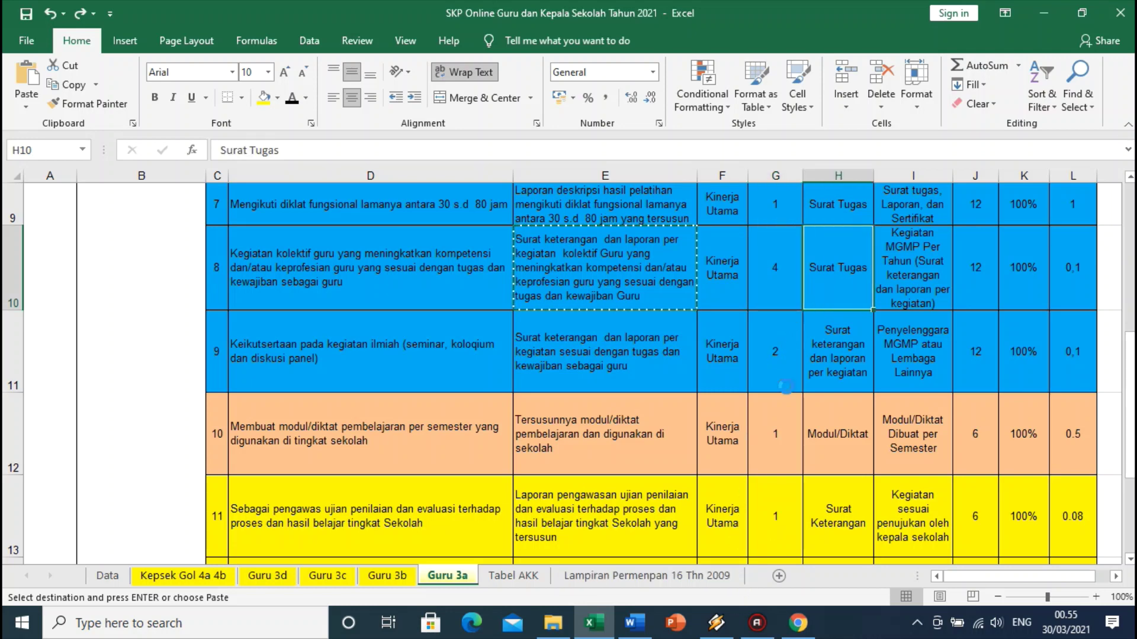
# Return to Jelita, set Target Kuantitas to 4, and paste Surat Tugas into Satuan Kuantitas
pyautogui.click(797, 623)
pyautogui.click(396, 386)
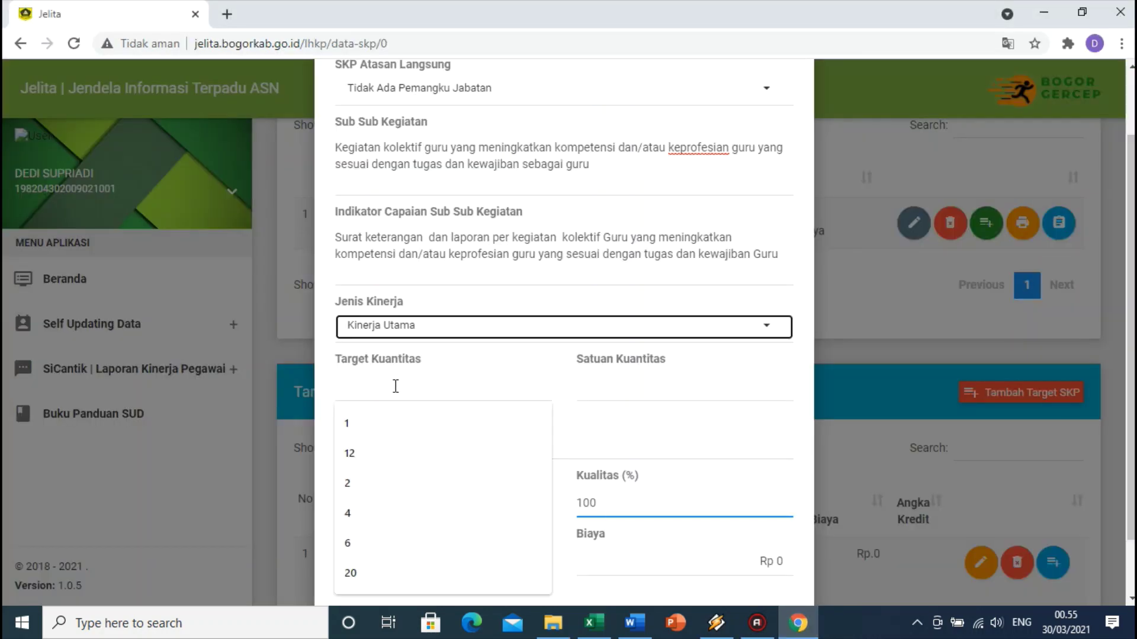
pyautogui.write('4')
pyautogui.click(518, 410)
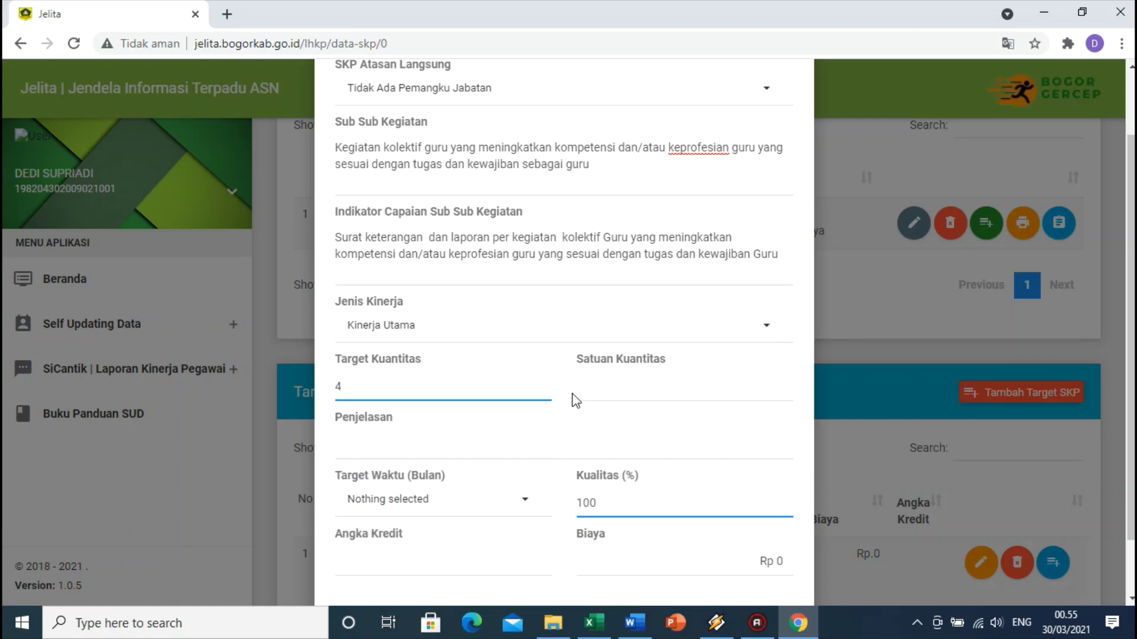
pyautogui.click(601, 392)
pyautogui.hotkey('ctrl', 'v')
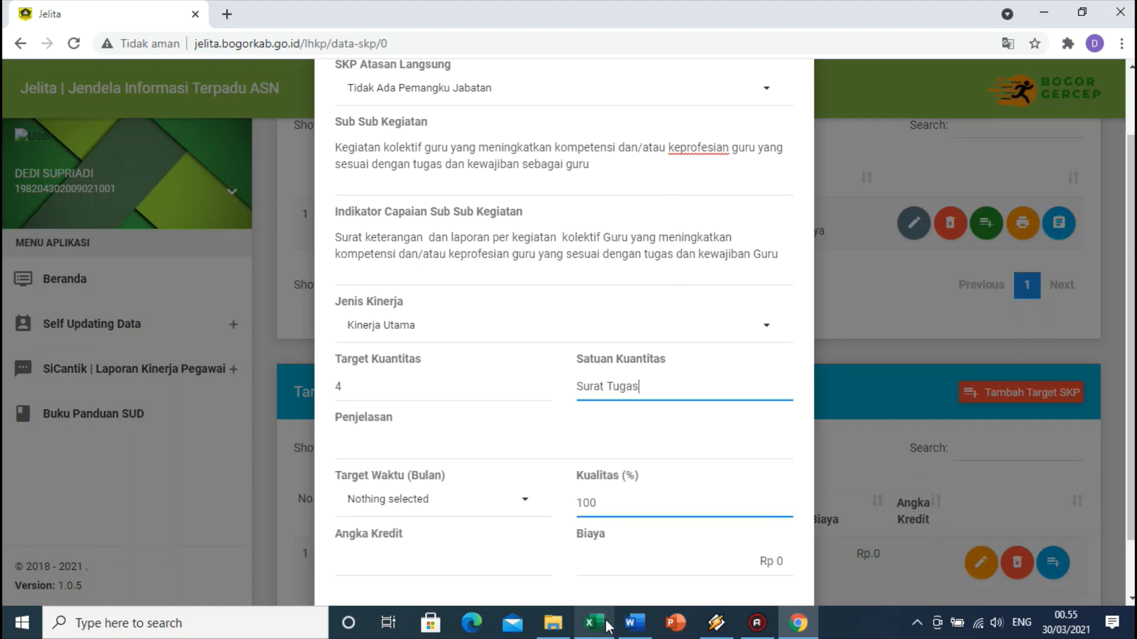
# Copy activity 8's explanation, Kegiatan MGMP Per Tahun (Surat keterangan dan laporan per kegiatan), from the Excel workbook into Penjelasan in Jelita
pyautogui.click(592, 623)
pyautogui.click(912, 266)
pyautogui.hotkey('ctrl', 'c')
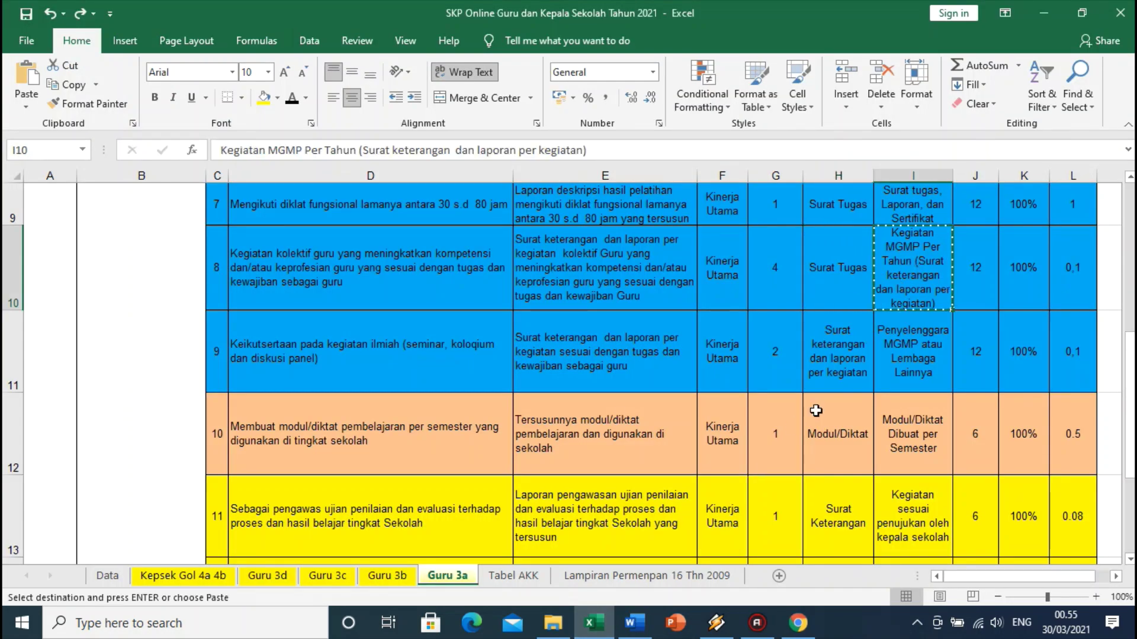
pyautogui.click(798, 623)
pyautogui.click(382, 445)
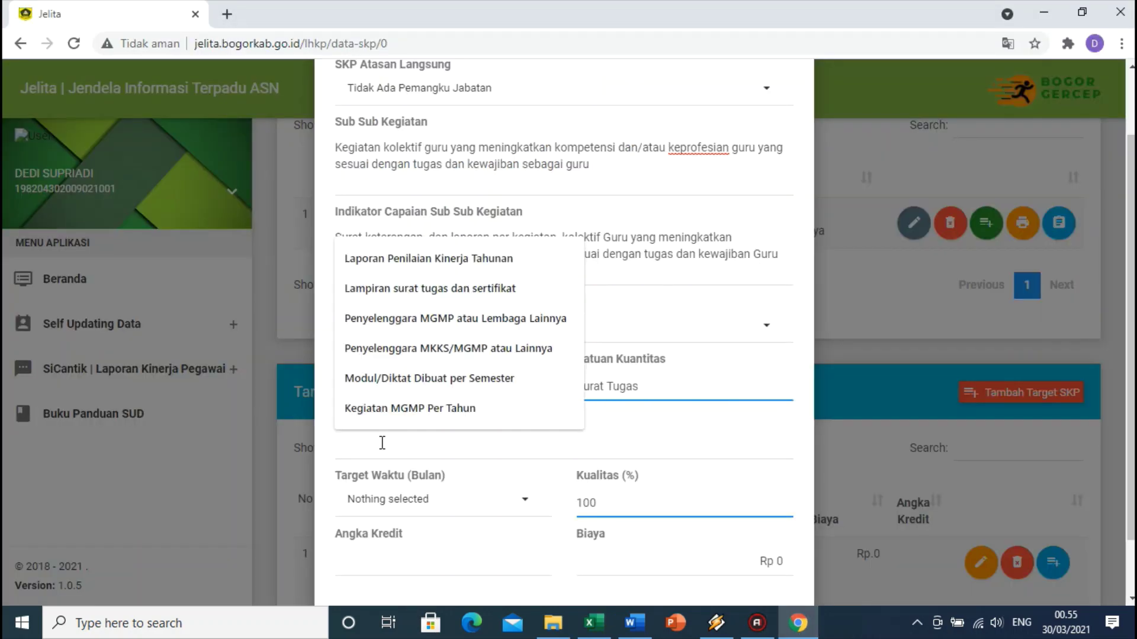
pyautogui.hotkey('ctrl', 'v')
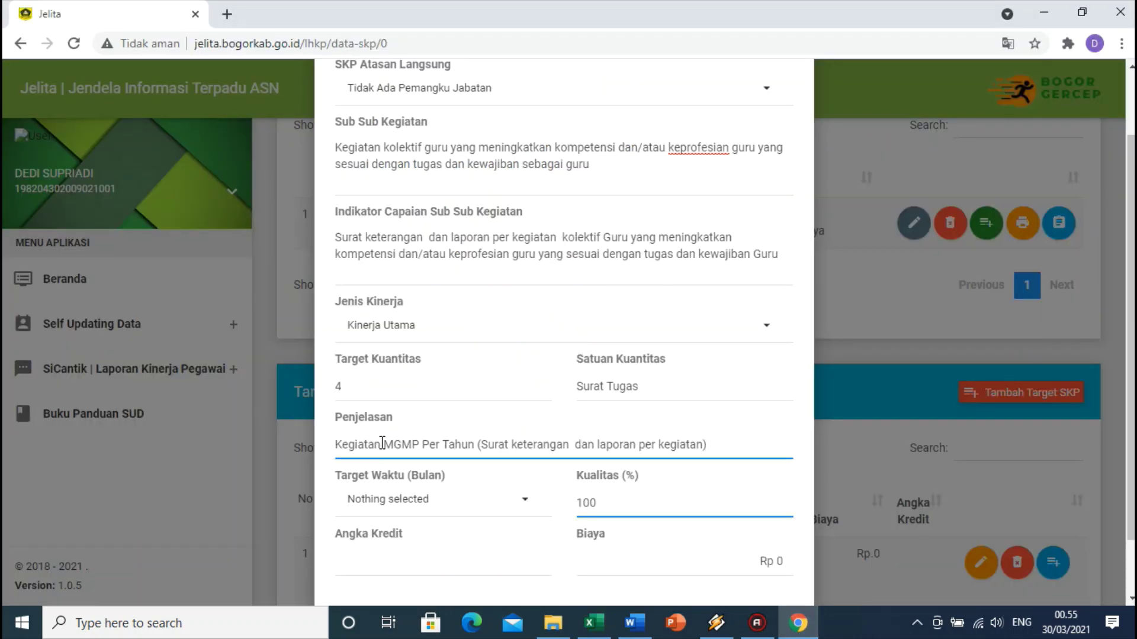
# Set Target Waktu to 12 months and Angka Kredit to 0.1 for activity 8
pyautogui.scroll(-1, 392, 443)
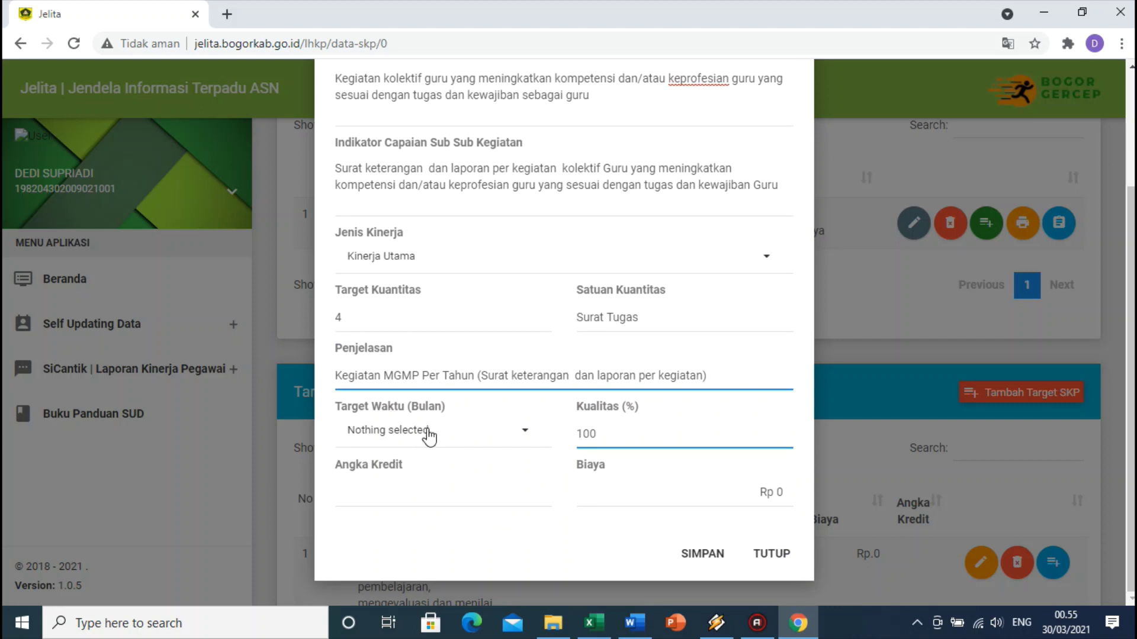
pyautogui.click(430, 435)
pyautogui.scroll(-3, 367, 331)
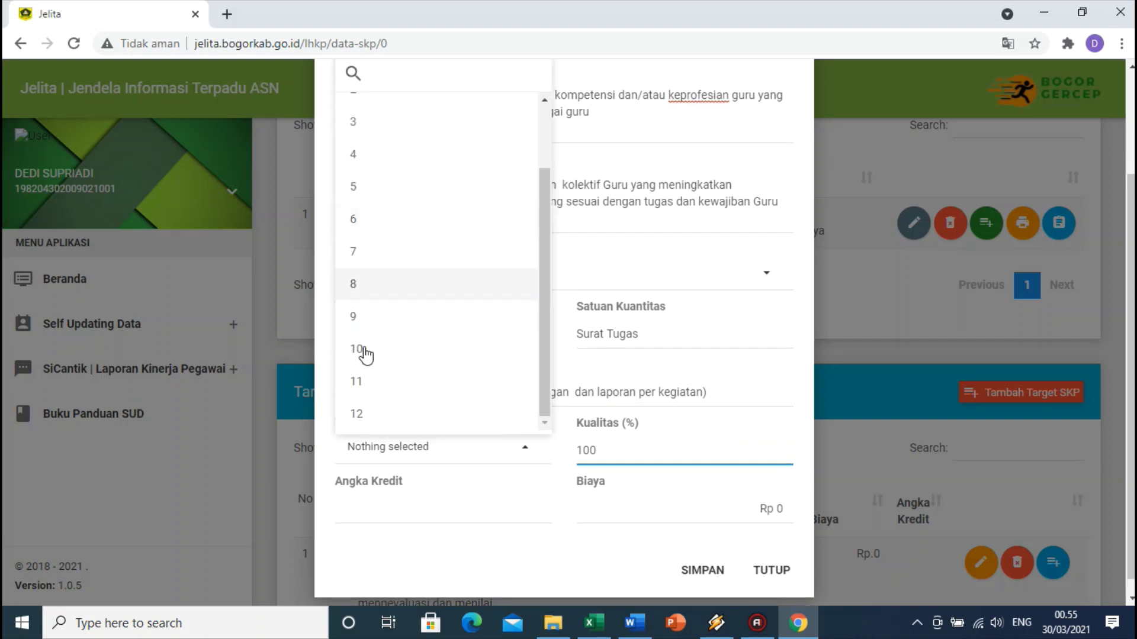
pyautogui.click(365, 418)
pyautogui.scroll(-1, 373, 438)
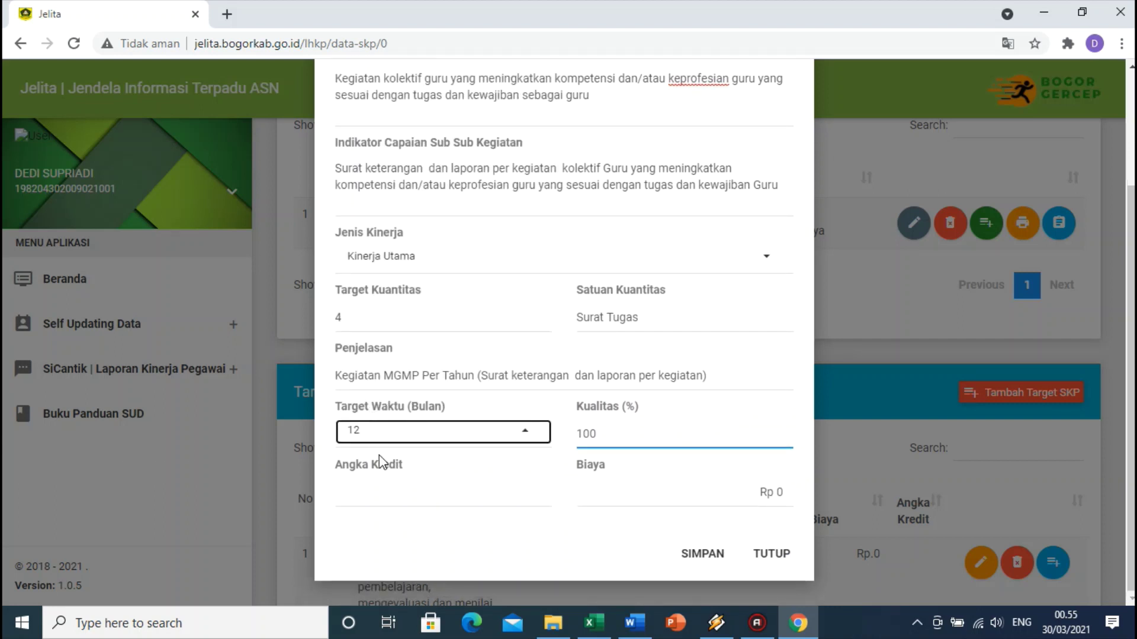
pyautogui.click(388, 491)
pyautogui.write('0')
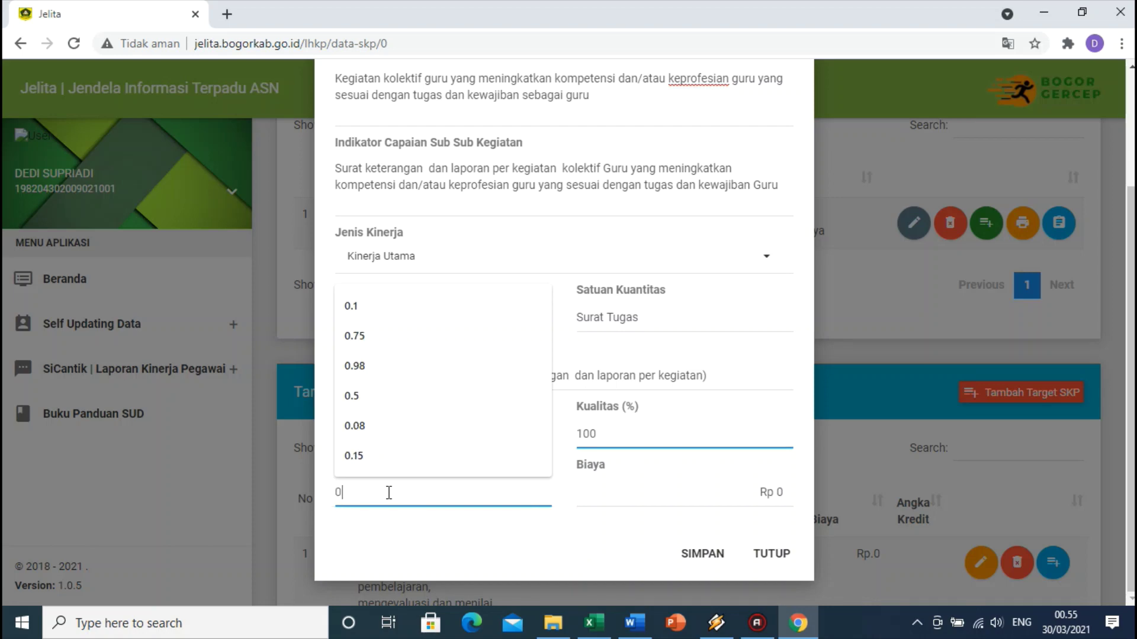
pyautogui.write('.1')
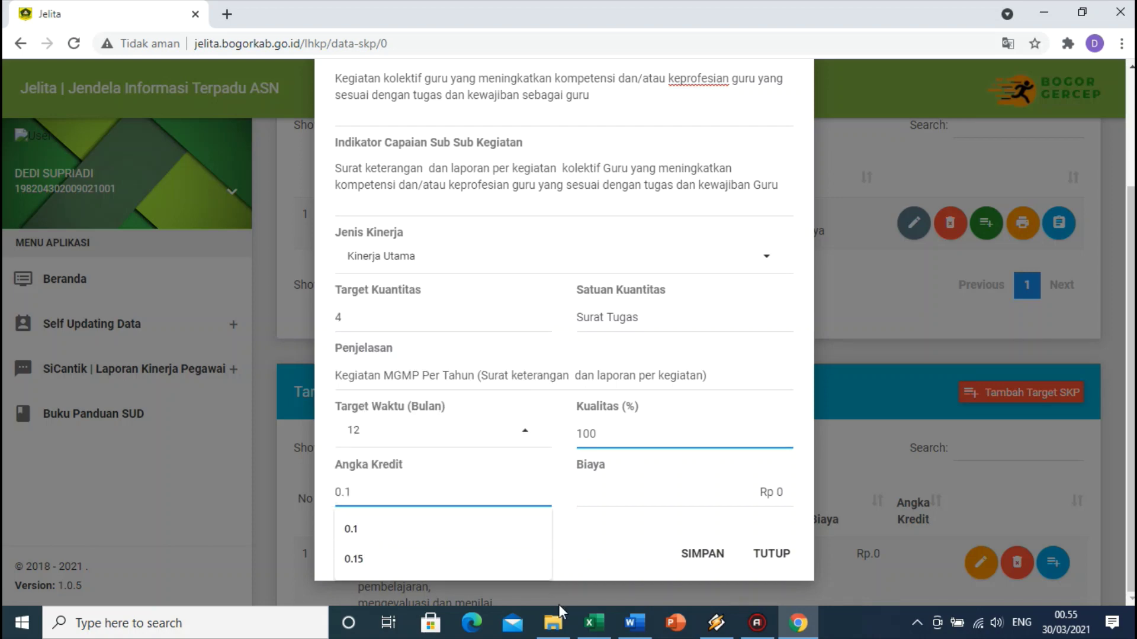
# Switch to the Excel workbook, check the workshop credit in the Lampiran Permenpan sheet, and set activity 8's credit to 0,15 in Guru 3a
pyautogui.click(595, 624)
pyautogui.click(647, 575)
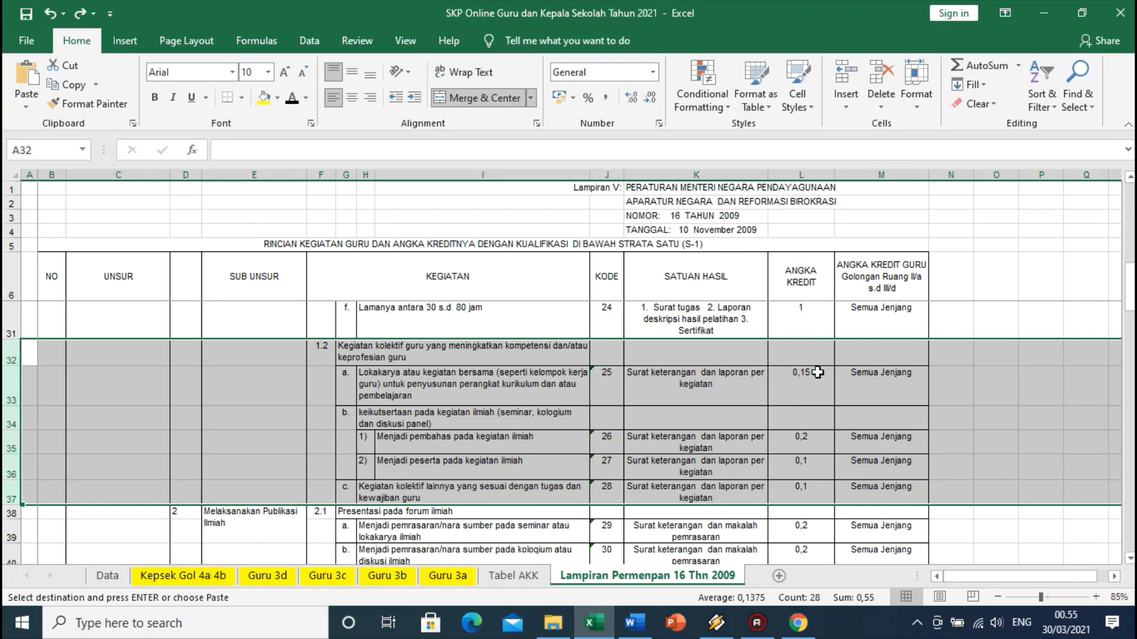
pyautogui.click(818, 372)
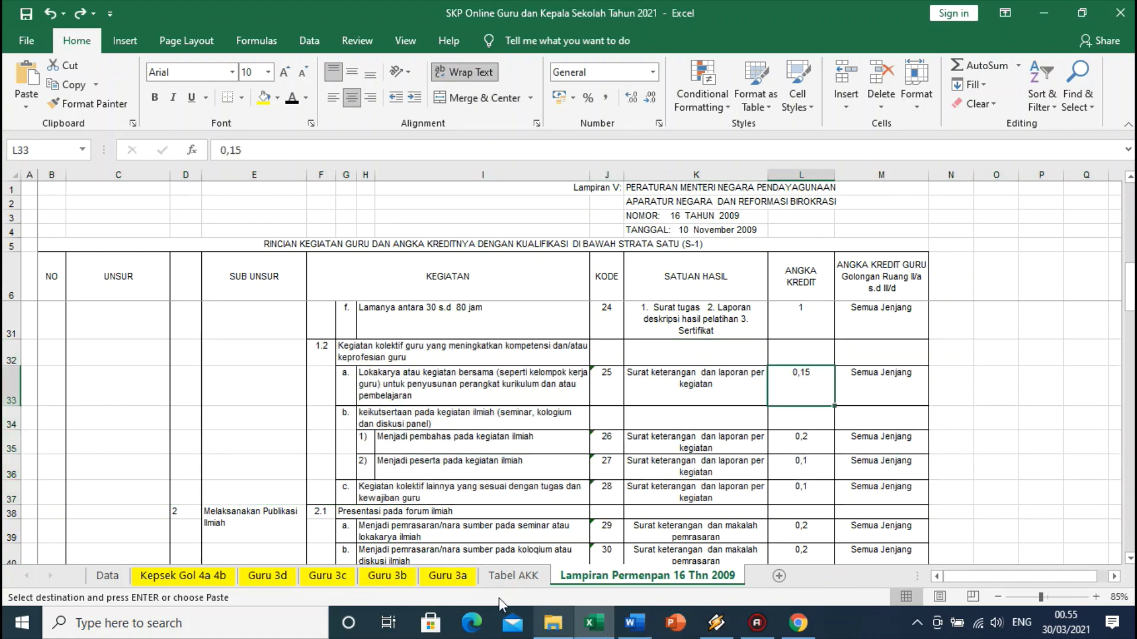
pyautogui.click(448, 575)
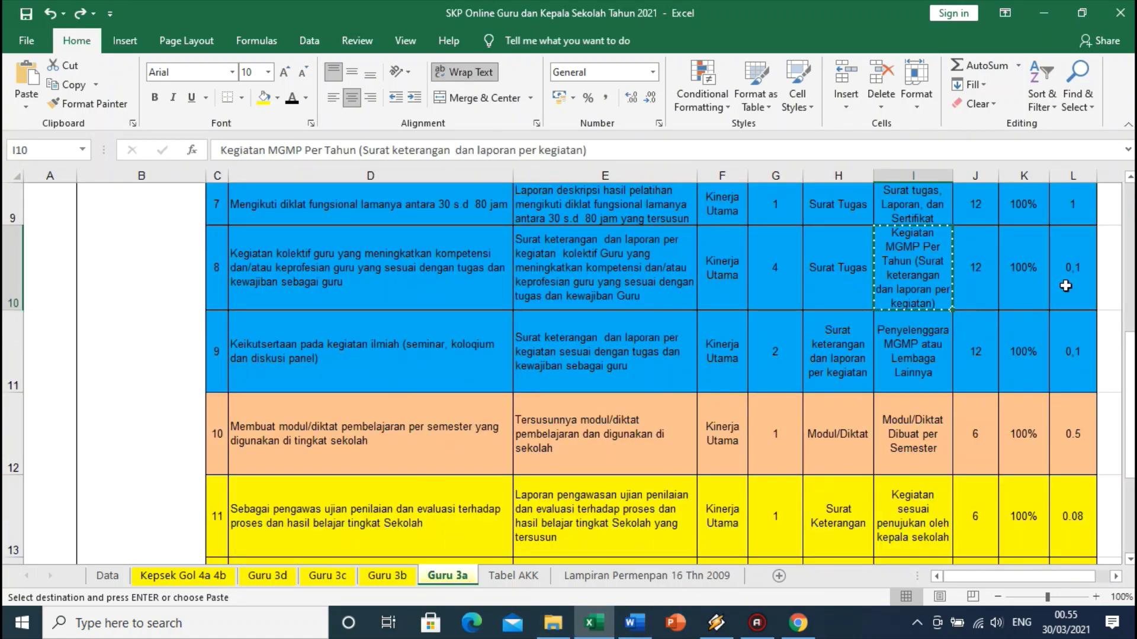
pyautogui.doubleClick(1090, 273)
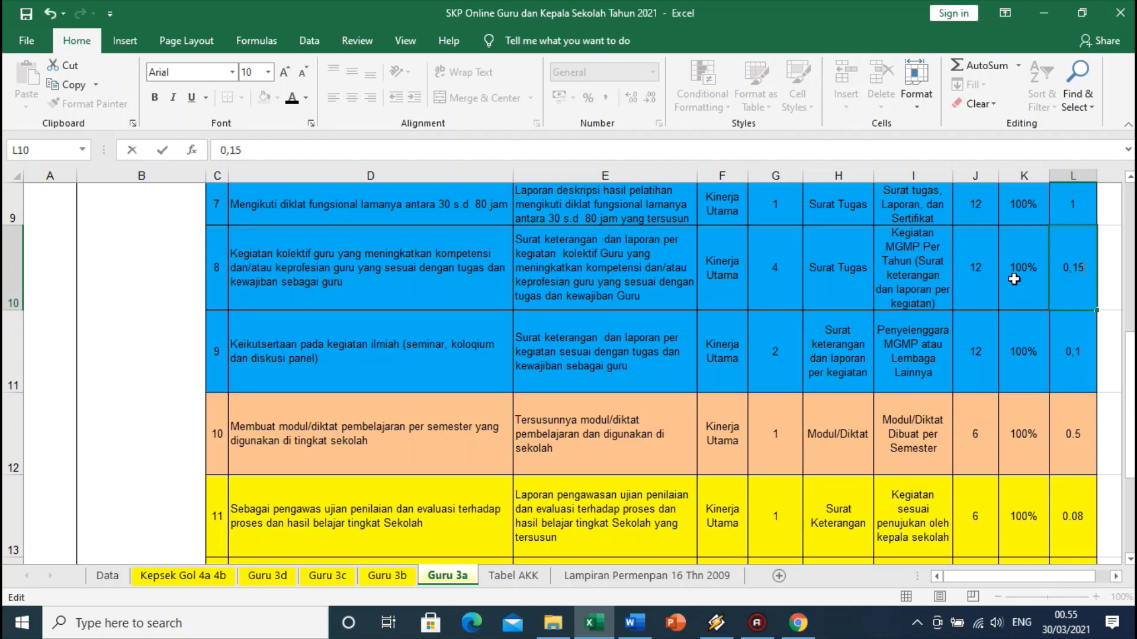
pyautogui.click(1020, 273)
# Return to Jelita, set activity 8's Angka Kredit to 0.15, and save the target
pyautogui.click(798, 623)
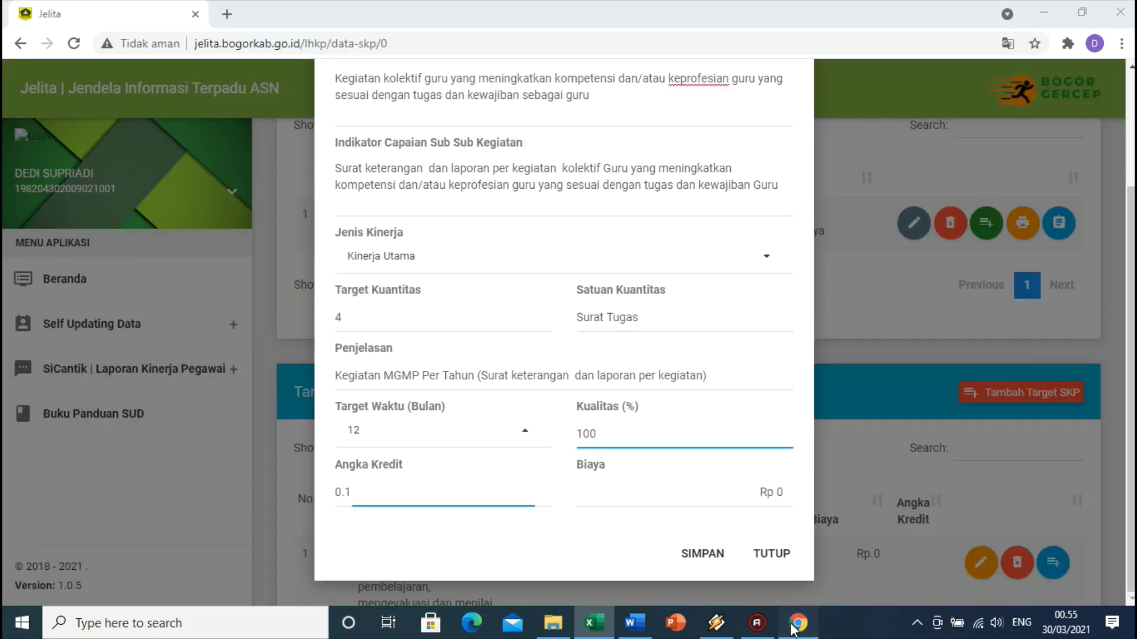
pyautogui.click(391, 490)
pyautogui.write('0.15')
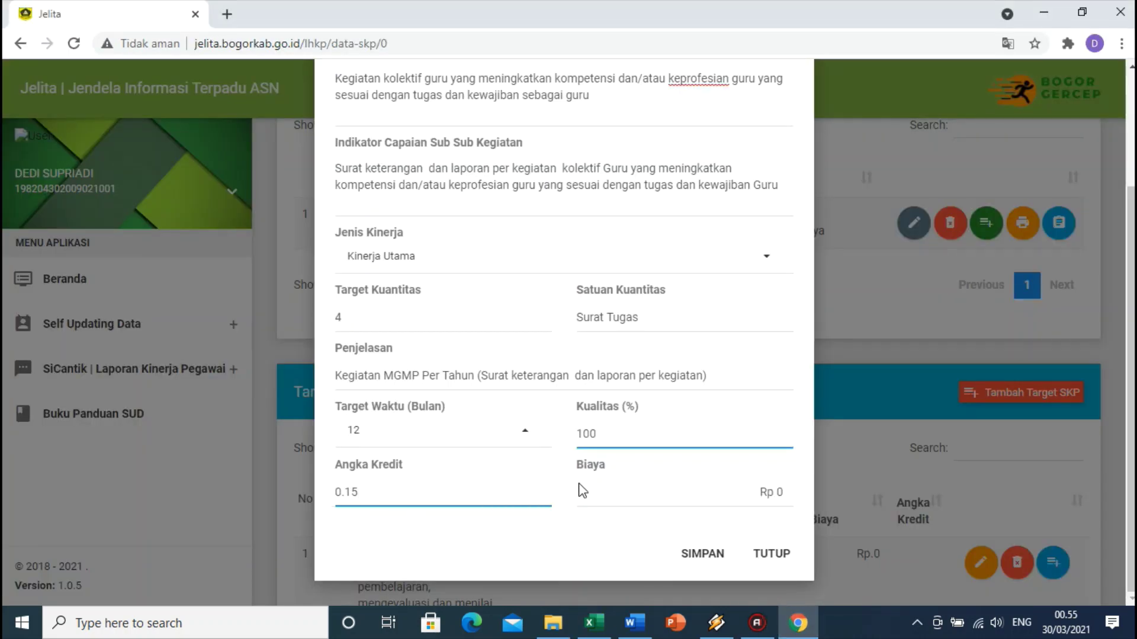
pyautogui.click(708, 559)
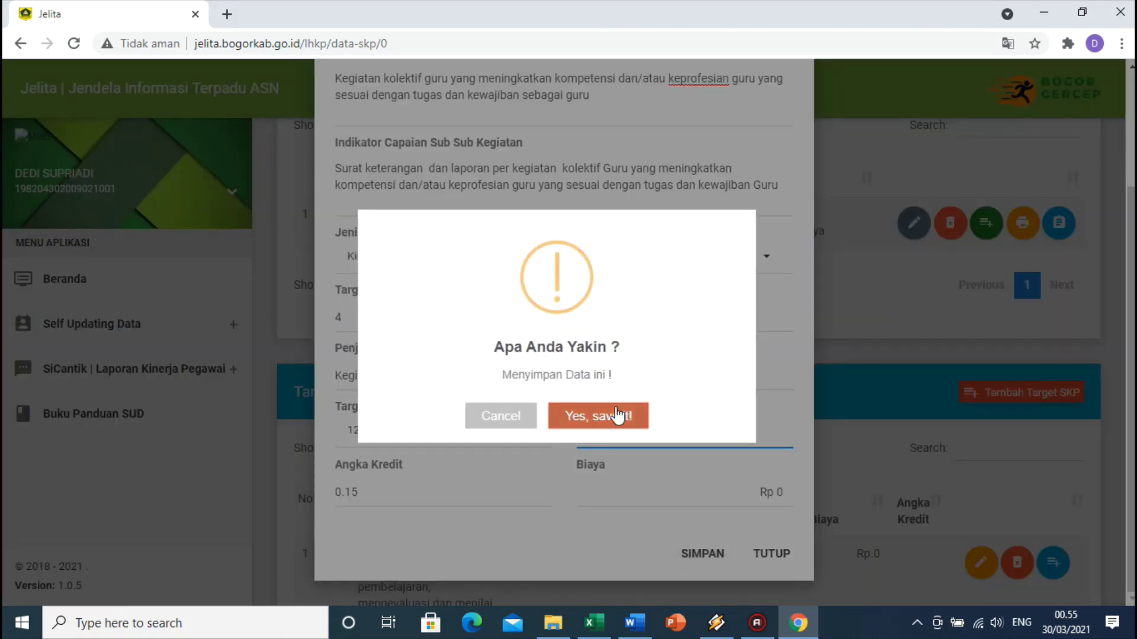
pyautogui.click(616, 410)
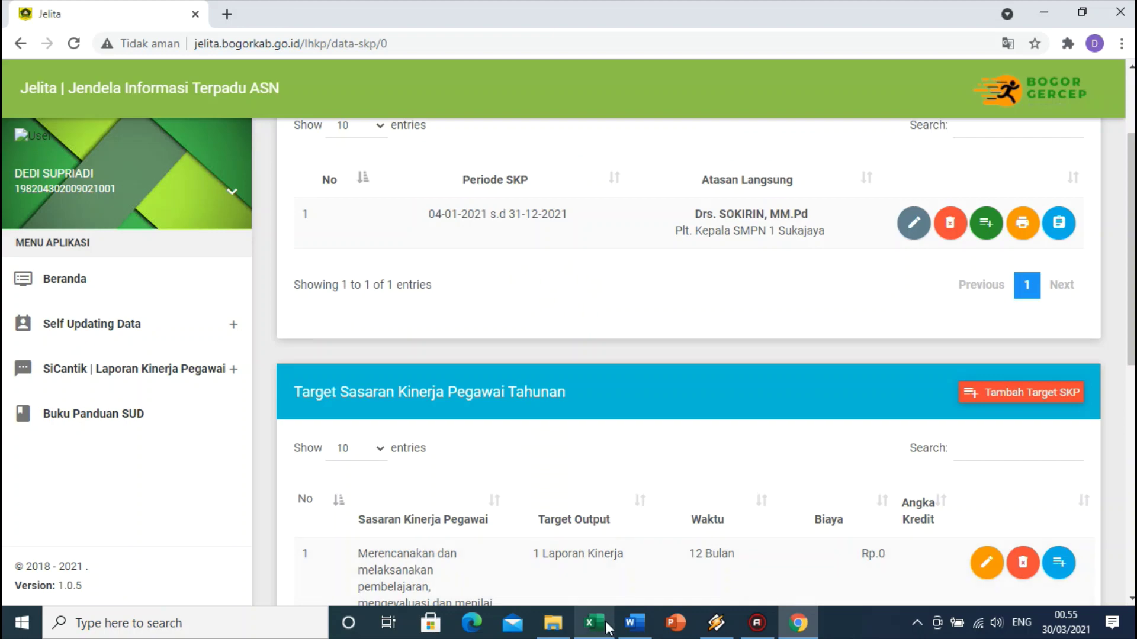
# In Excel, review the collective activities in Lampiran Permenpan, then copy activity 9's name, Keikutsertaan pada kegiatan ilmiah (seminar, koloqium dan diskusi panel), from Guru 3a
pyautogui.click(607, 627)
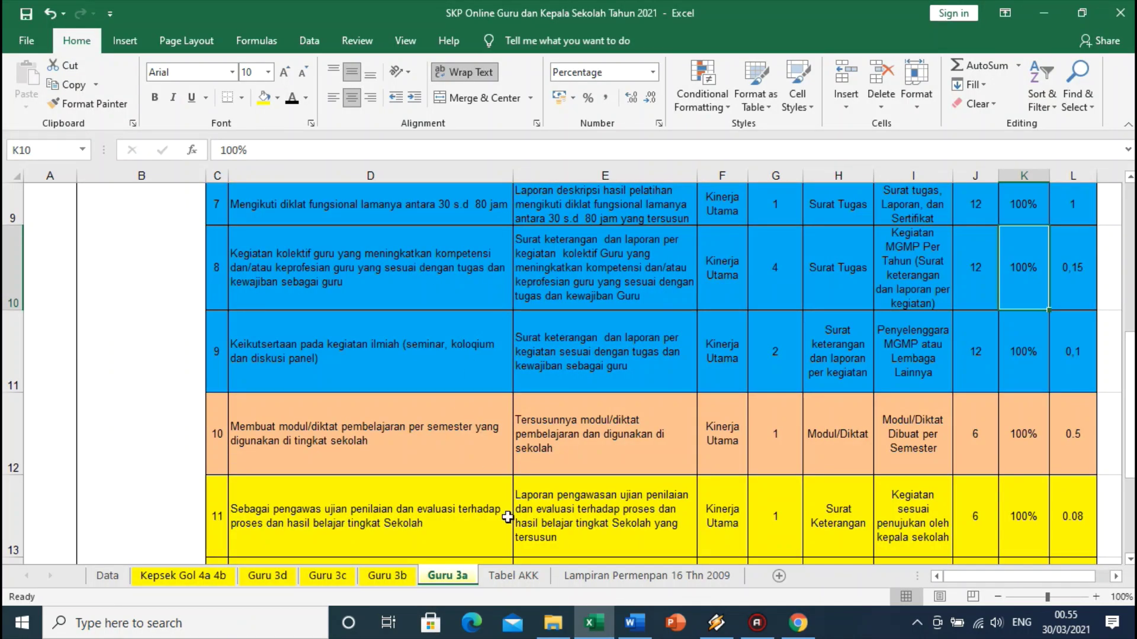
pyautogui.click(647, 576)
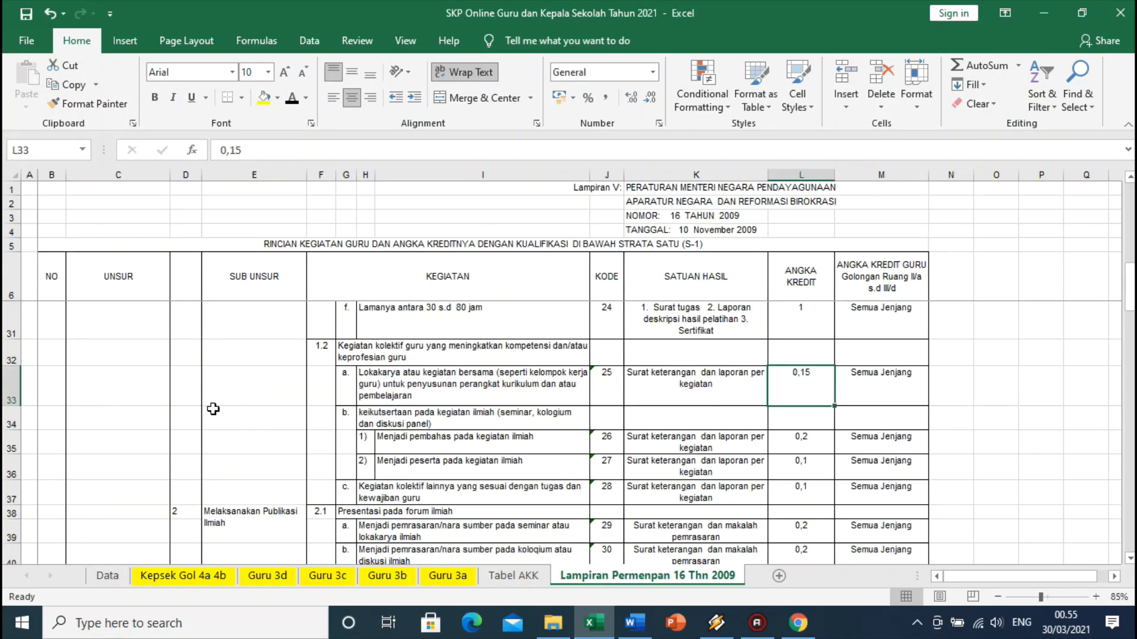
pyautogui.moveTo(13, 381); pyautogui.dragTo(30, 481)
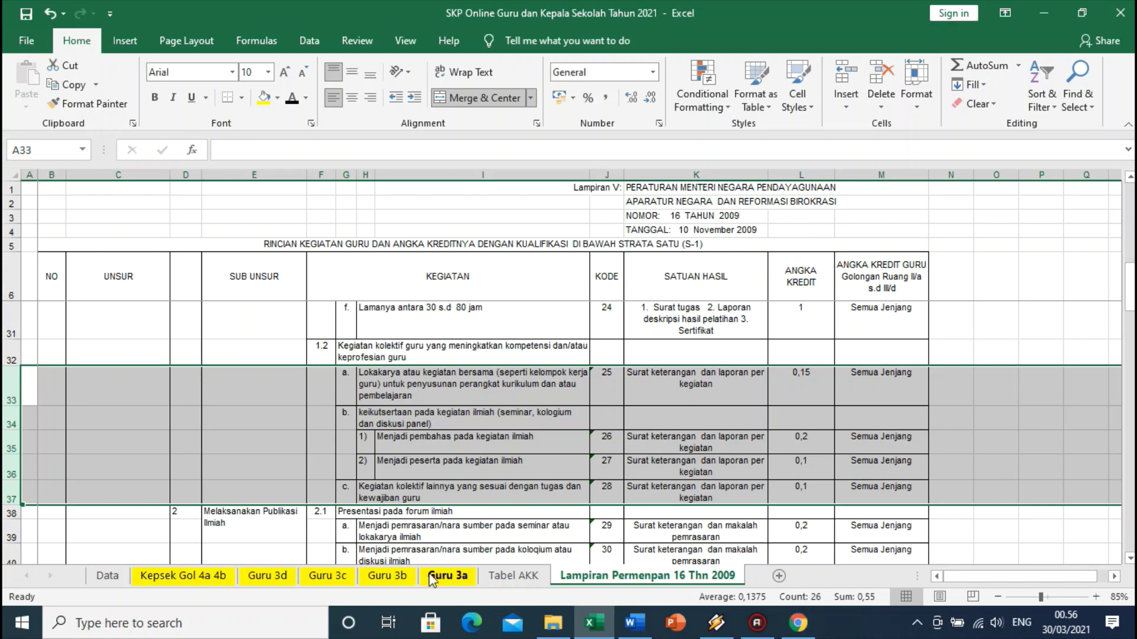
pyautogui.click(443, 580)
pyautogui.click(356, 351)
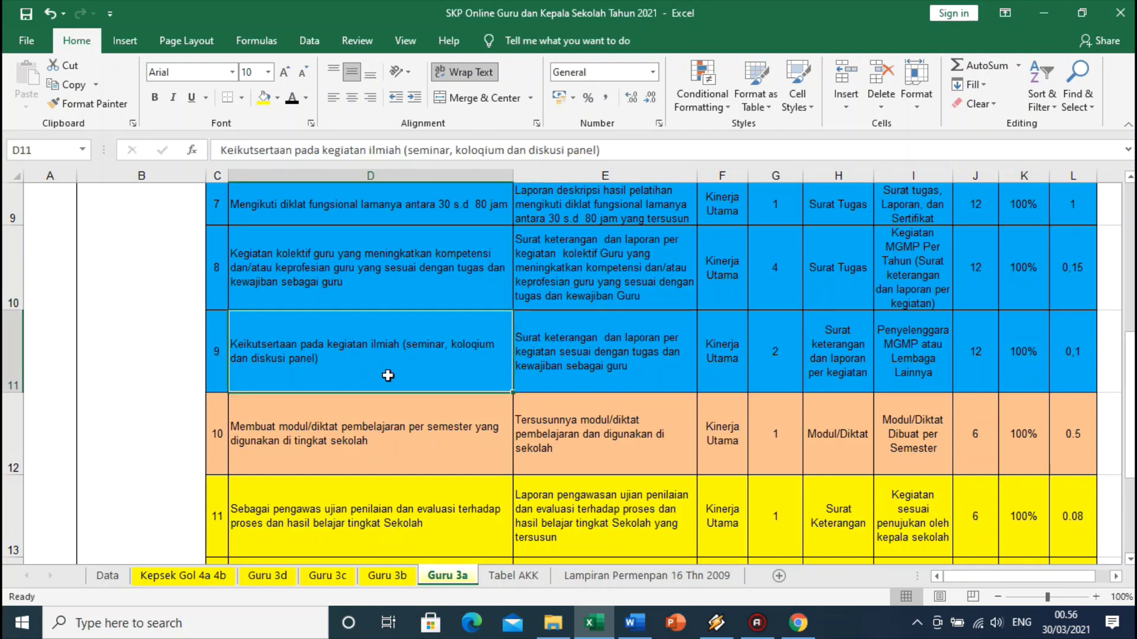
pyautogui.hotkey('ctrl', 'c')
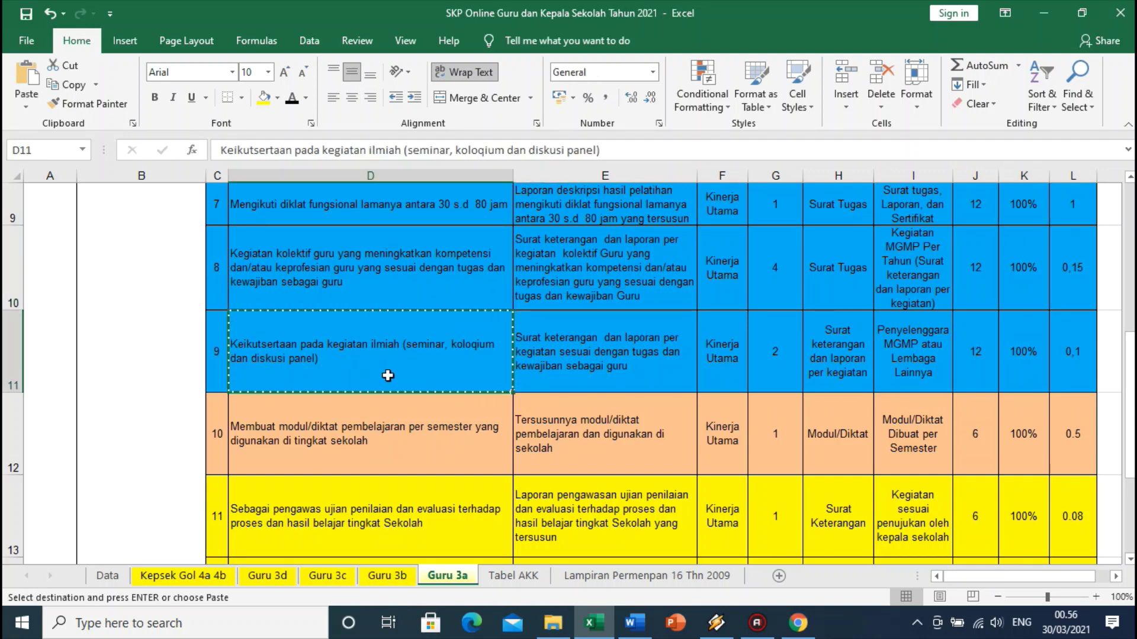
# Add a new SKP target in Jelita with Tidak Ada Pemangku Jabatan as SKP Atasan Langsung and paste activity 9's name into Sub Sub Kegiatan
pyautogui.click(796, 627)
pyautogui.click(1000, 392)
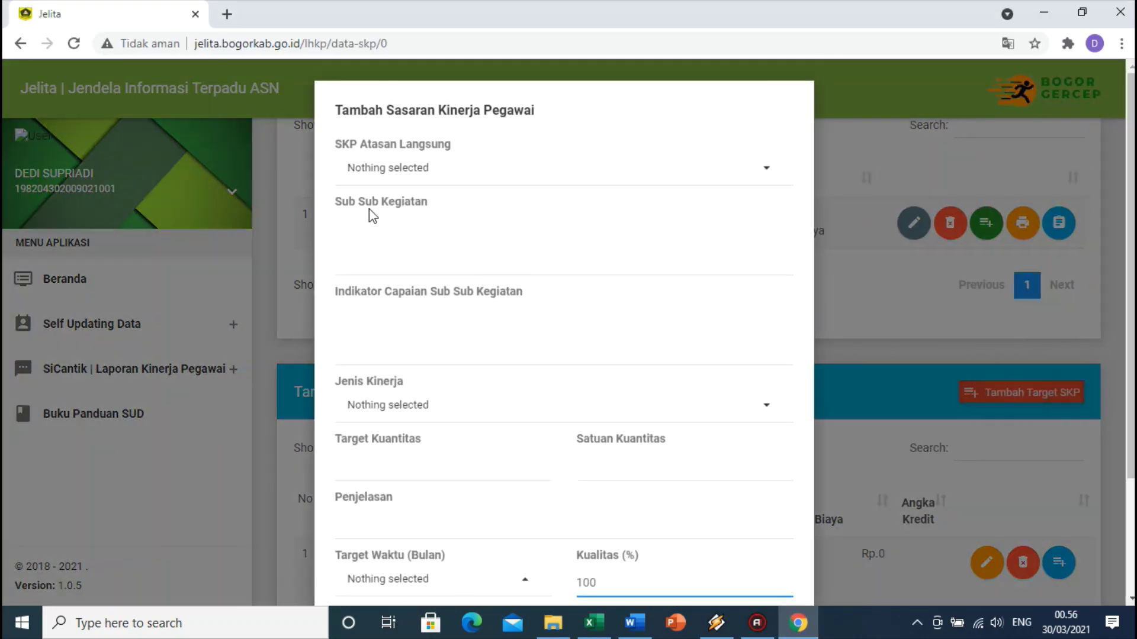
pyautogui.click(393, 171)
pyautogui.click(394, 279)
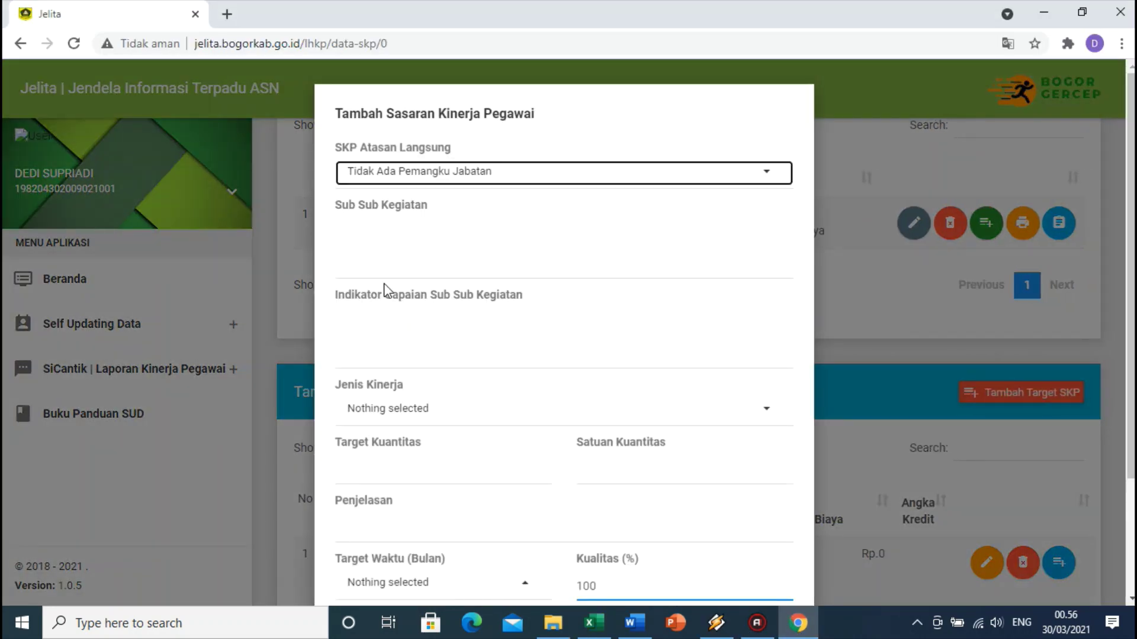
pyautogui.click(389, 263)
pyautogui.hotkey('ctrl', 'v')
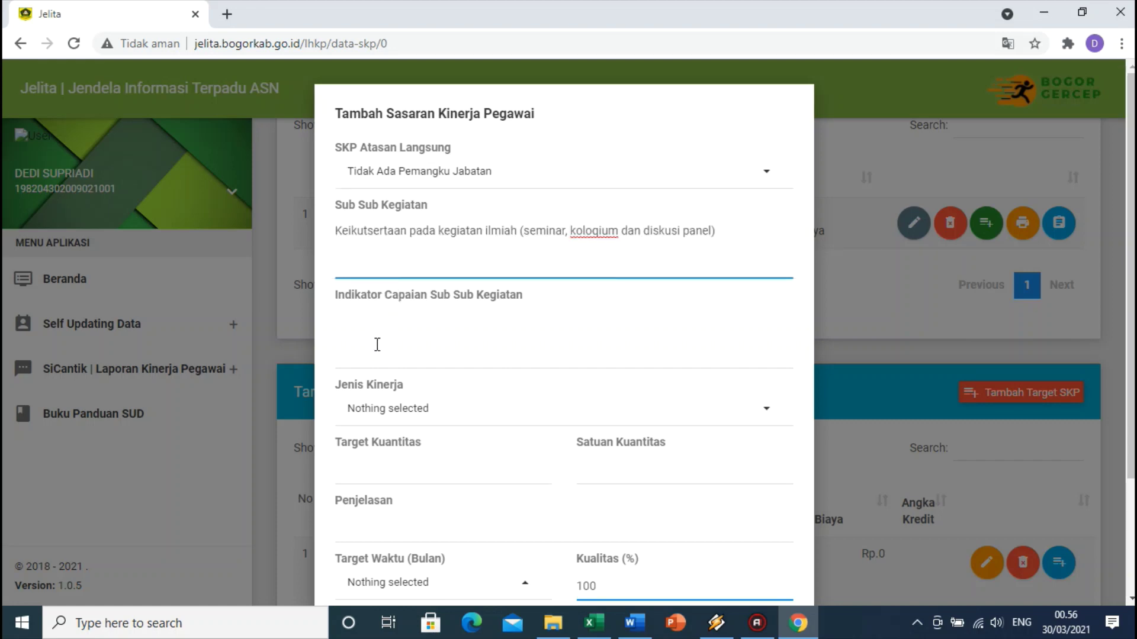
# Copy activity 9's indicator, Surat keterangan dan laporan per kegiatan sesuai dengan tugas dan kewajiban sebagai guru, from Excel into Indikator Capaian Sub Sub Kegiatan in Jelita
pyautogui.click(594, 623)
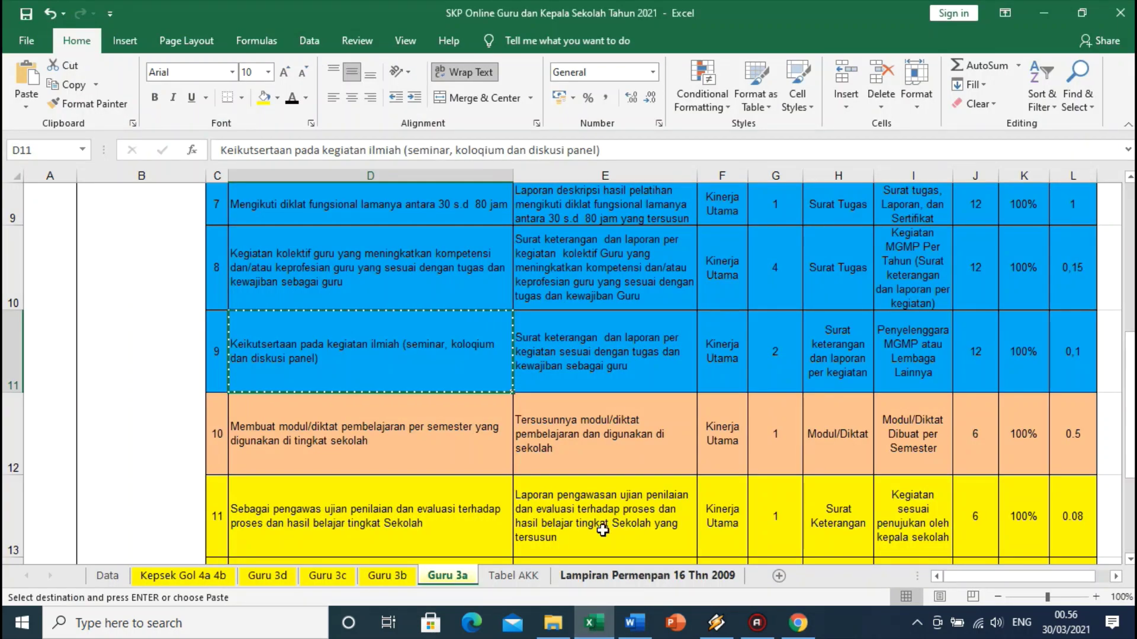
pyautogui.click(598, 341)
pyautogui.hotkey('ctrl', 'c')
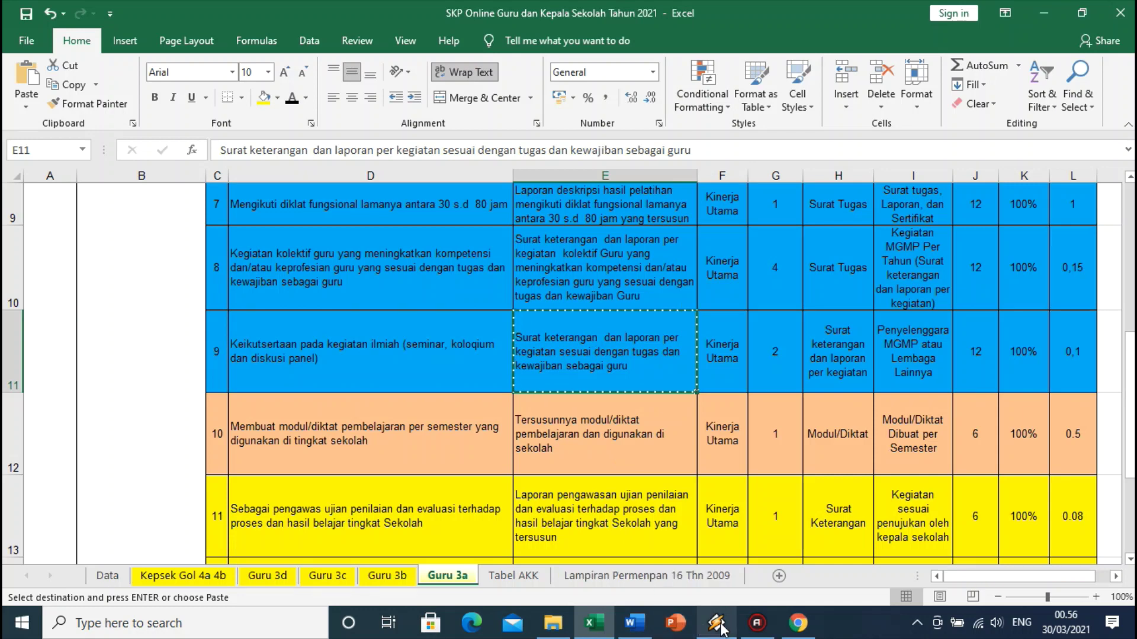
pyautogui.click(798, 622)
pyautogui.click(417, 344)
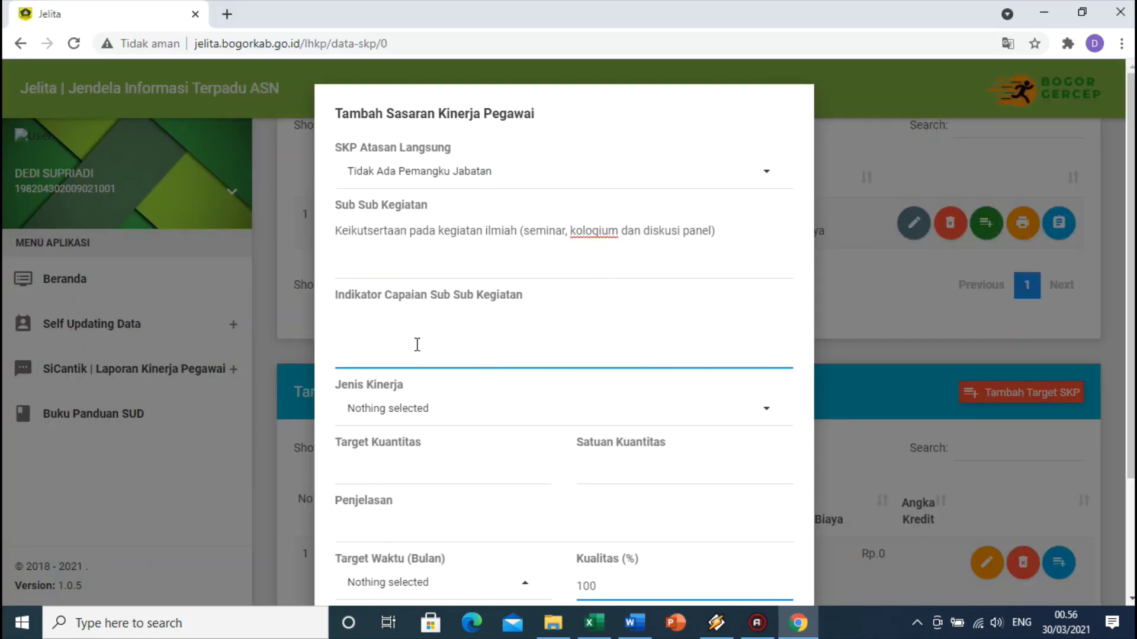
pyautogui.hotkey('ctrl', 'v')
# Set activity 9's Jenis Kinerja to Kinerja Utama
pyautogui.click(408, 431)
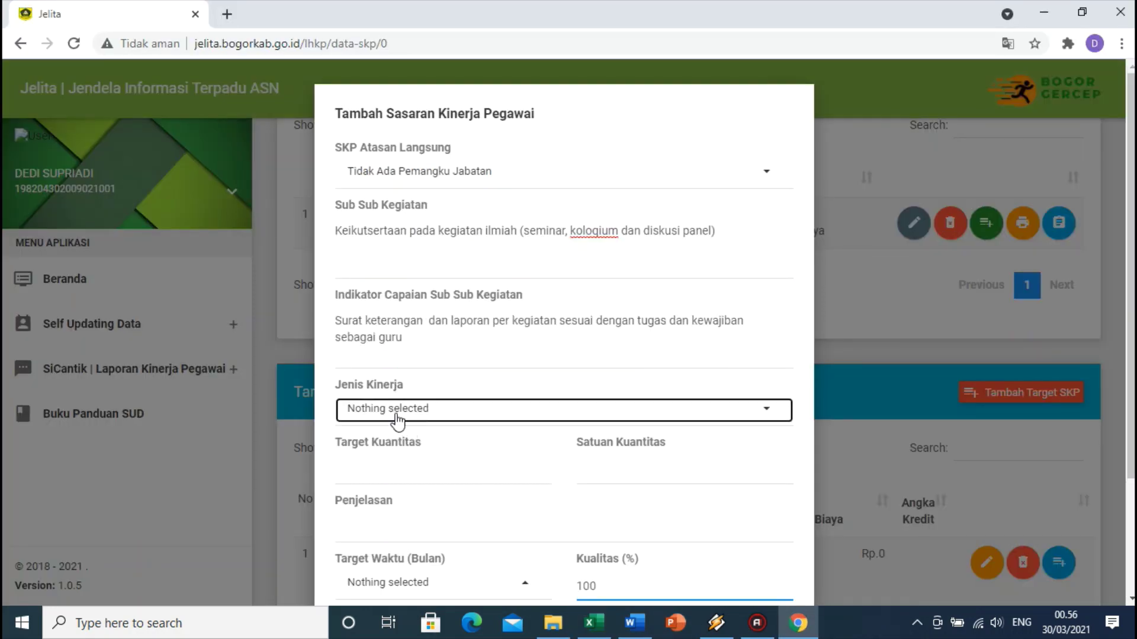
pyautogui.click(396, 410)
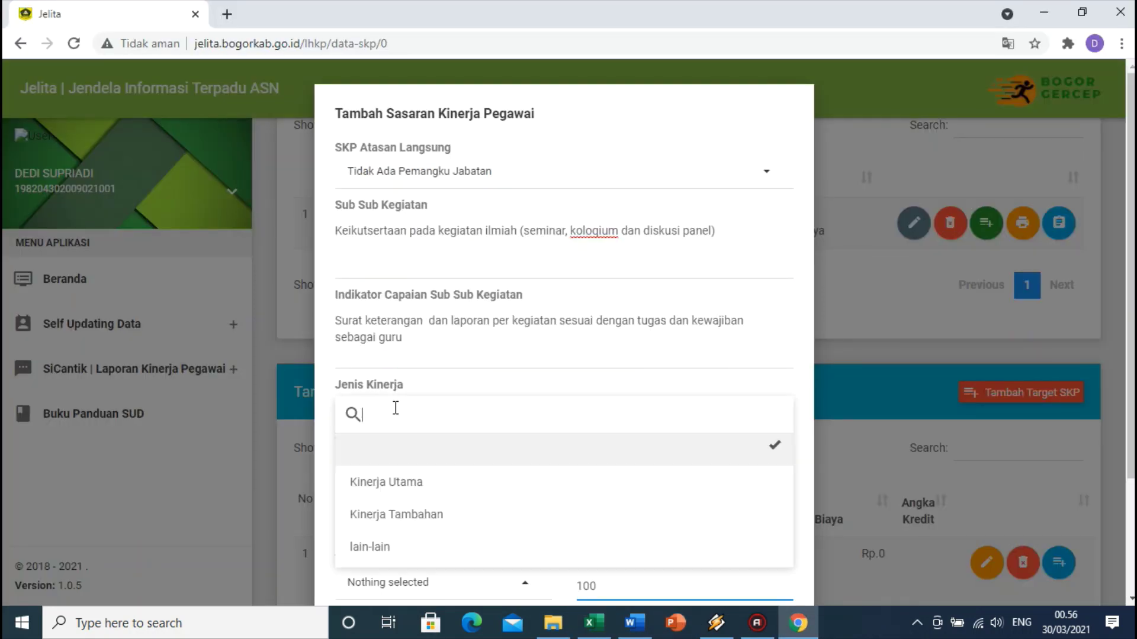
pyautogui.click(383, 482)
pyautogui.scroll(-3, 386, 346)
# Check activity 9's target quantity in the Excel workbook and set Target Kuantitas to 2 in Jelita
pyautogui.click(382, 316)
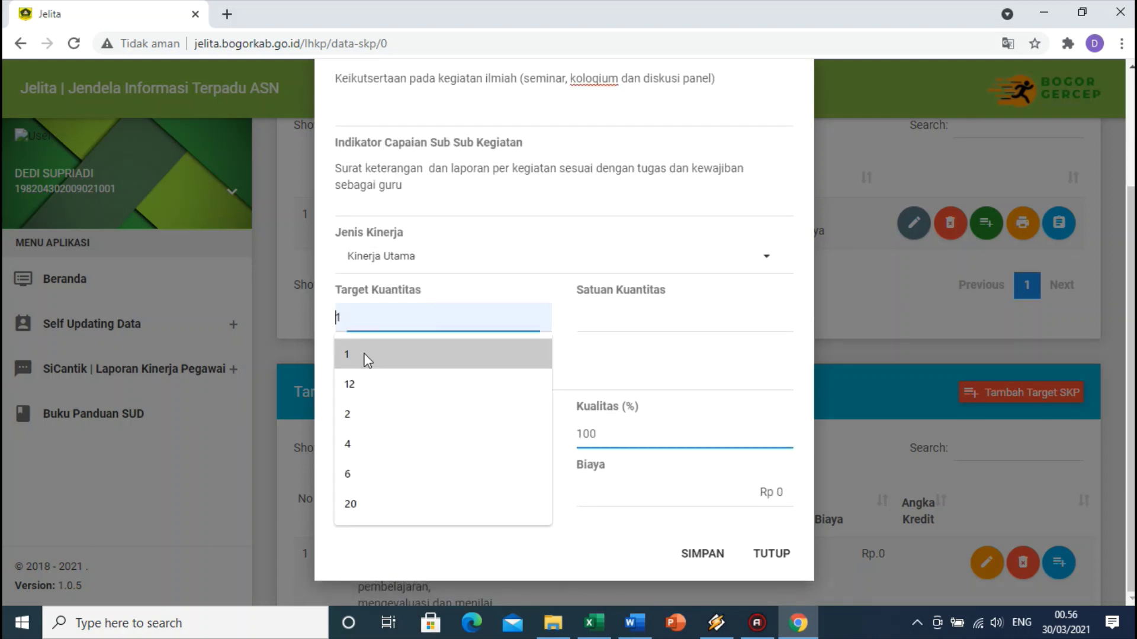
pyautogui.click(594, 621)
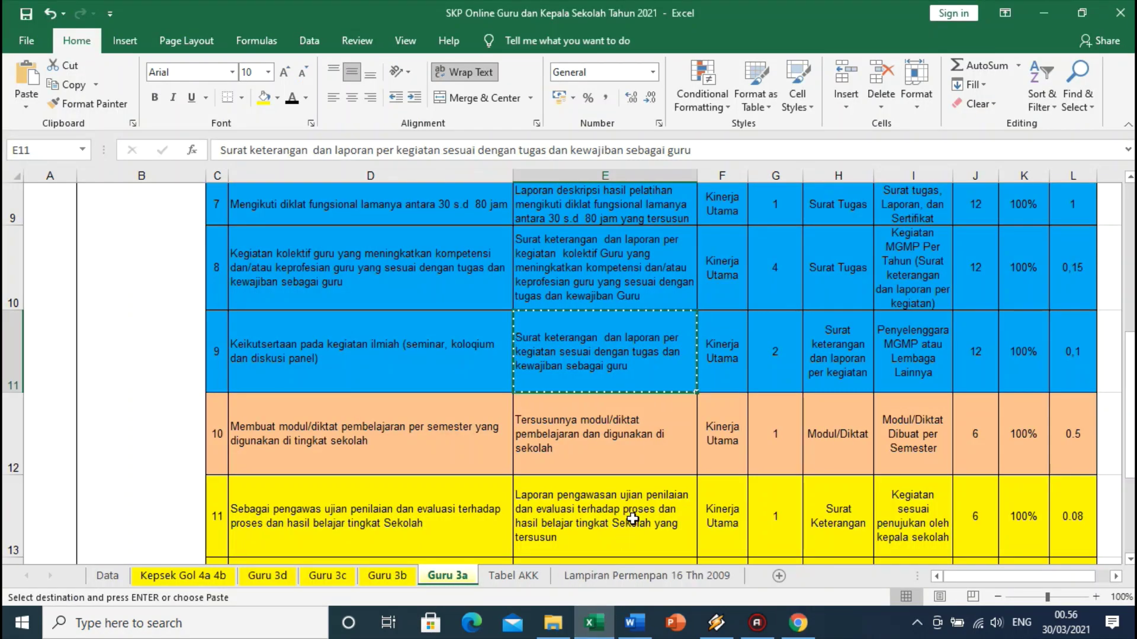
pyautogui.click(781, 360)
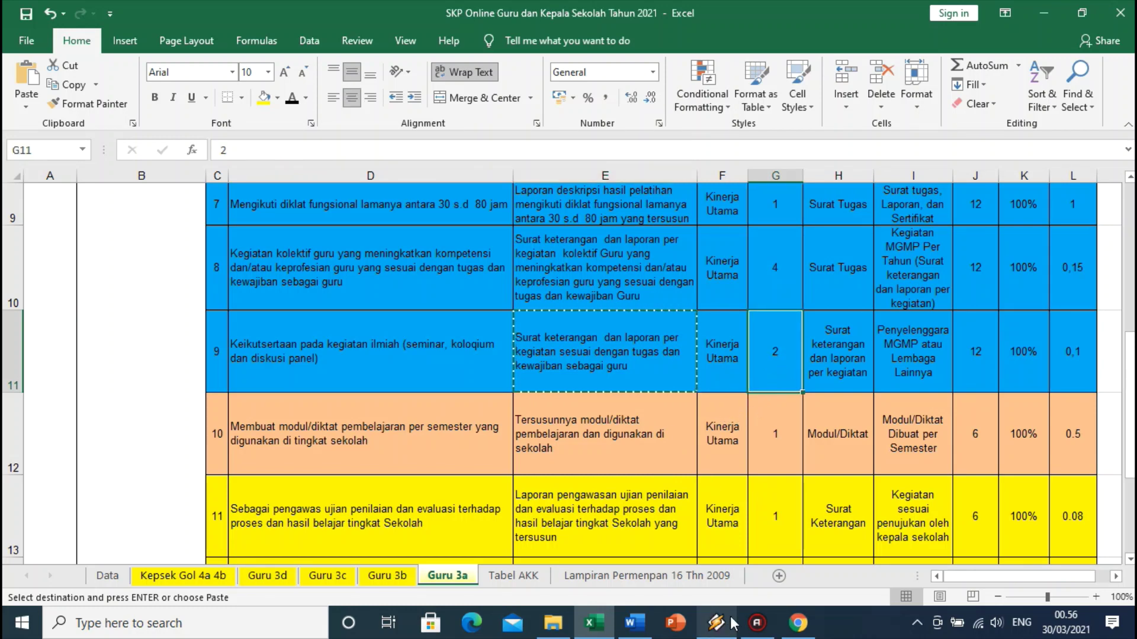
pyautogui.click(798, 623)
pyautogui.click(408, 325)
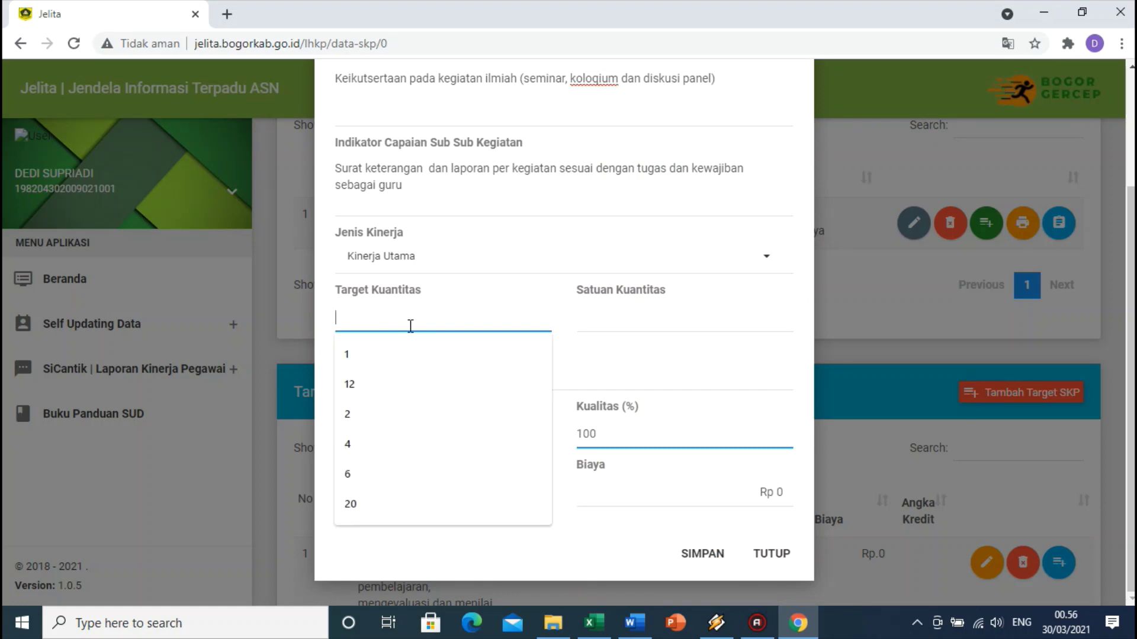
pyautogui.write('2')
# In Excel, consult the Lampiran Permenpan sheet and shorten activity 9's unit in Guru 3a to Surat keterangan
pyautogui.click(594, 322)
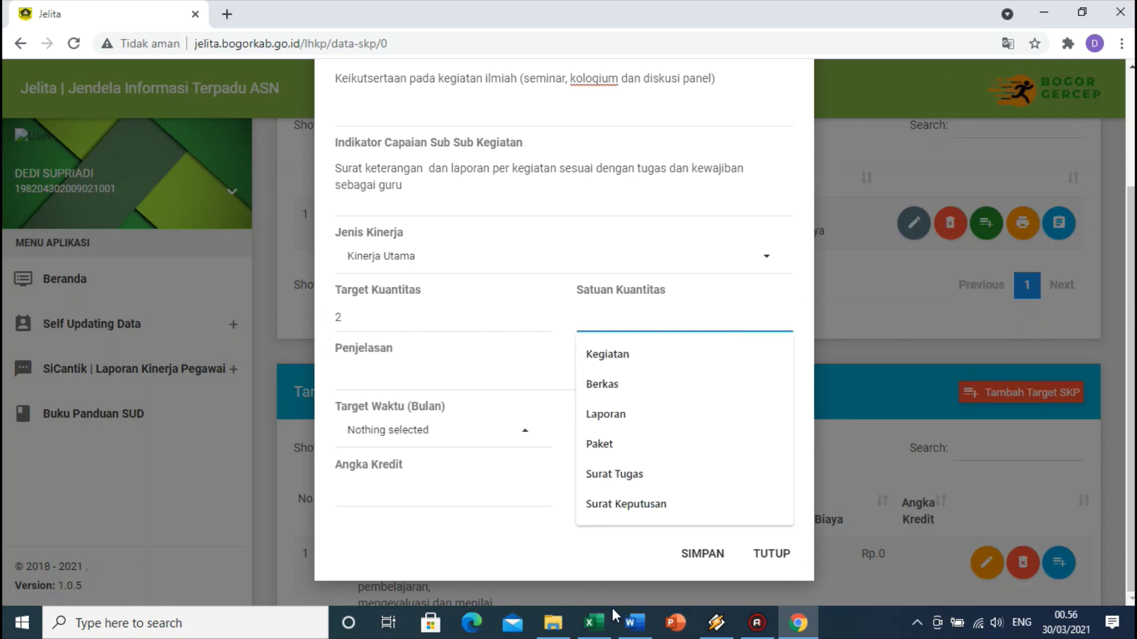
pyautogui.click(593, 623)
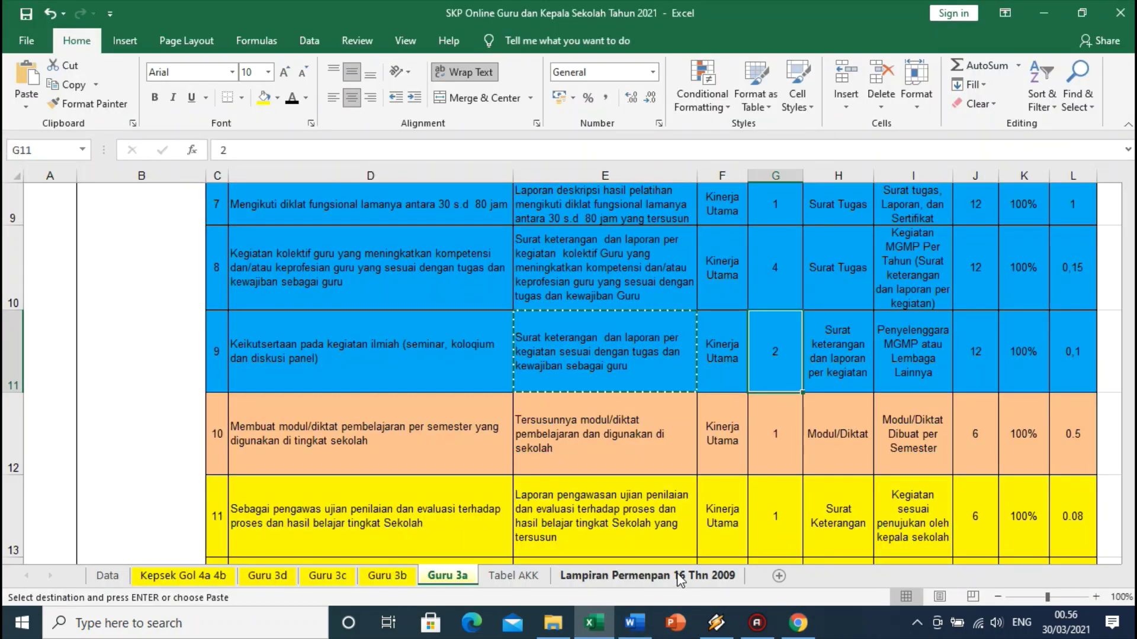
pyautogui.click(680, 577)
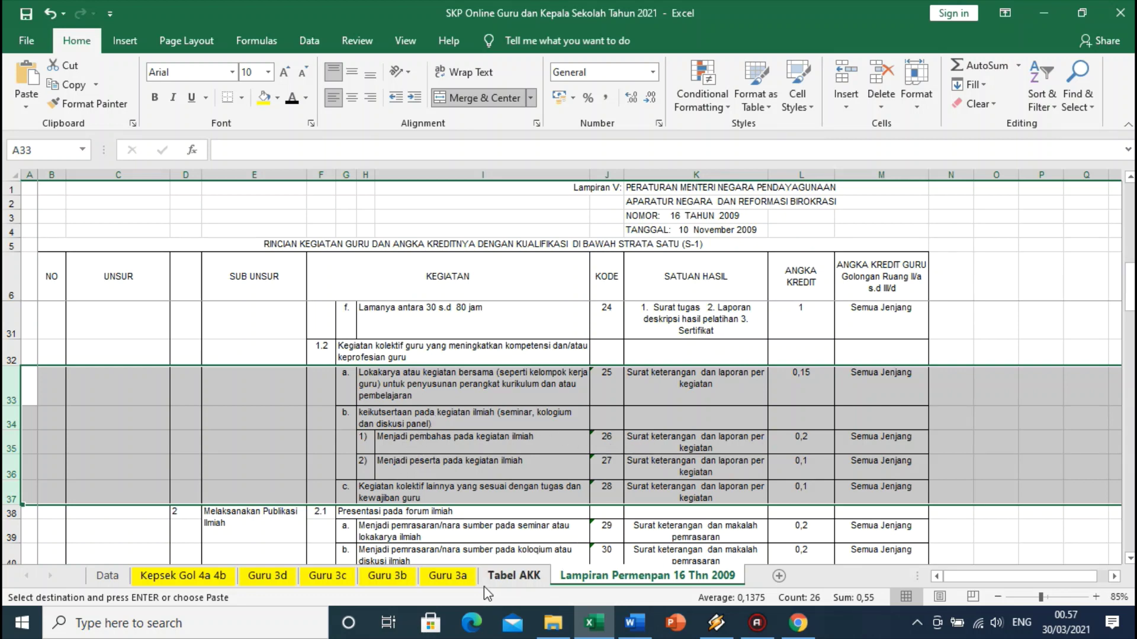
pyautogui.click(455, 578)
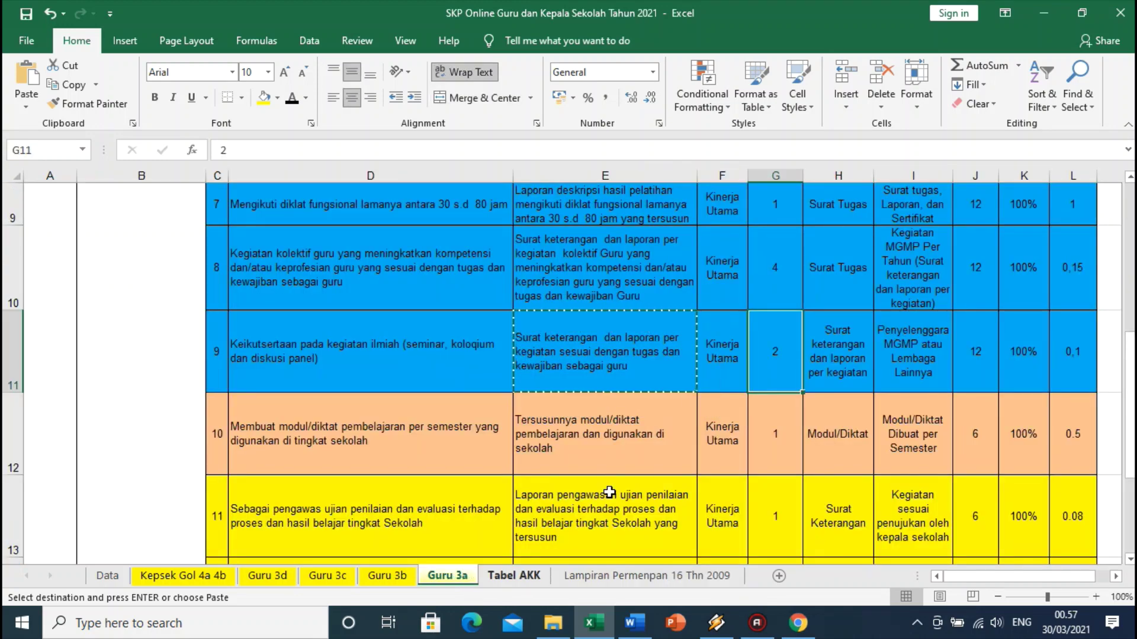
pyautogui.doubleClick(821, 359)
pyautogui.moveTo(812, 359); pyautogui.dragTo(873, 379)
pyautogui.press('BackSpace')
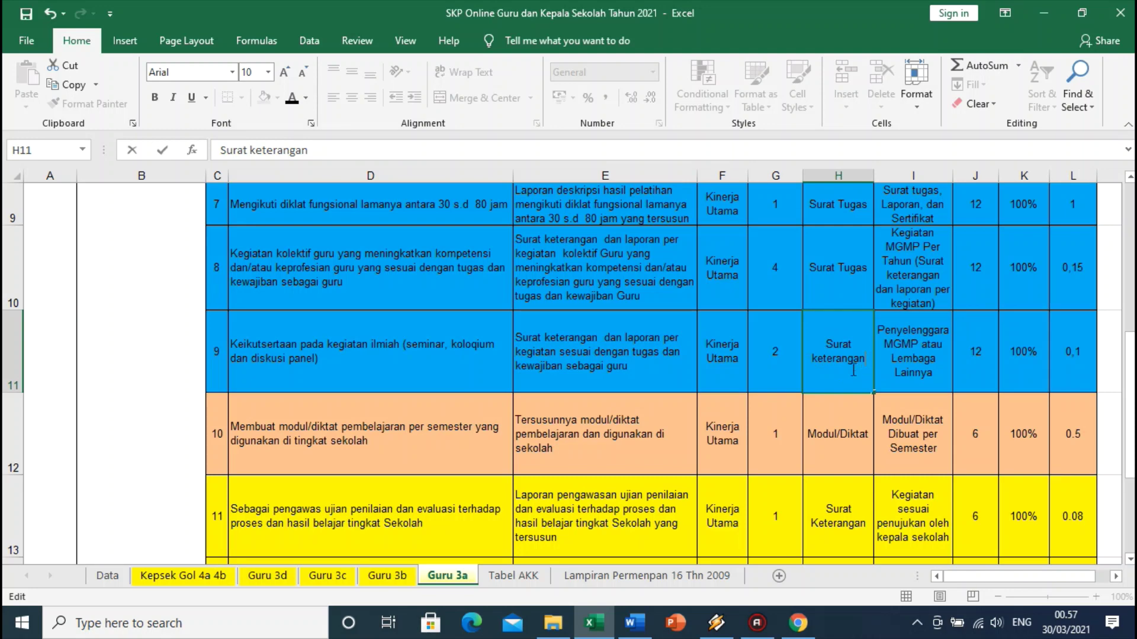
pyautogui.click(901, 373)
# Copy activity 9's unit, Surat keterangan, from Excel and paste it into Satuan Kuantitas in Jelita
pyautogui.click(829, 349)
pyautogui.doubleClick(824, 344)
pyautogui.moveTo(810, 344); pyautogui.dragTo(870, 359)
pyautogui.hotkey('ctrl', 'c')
pyautogui.click(888, 362)
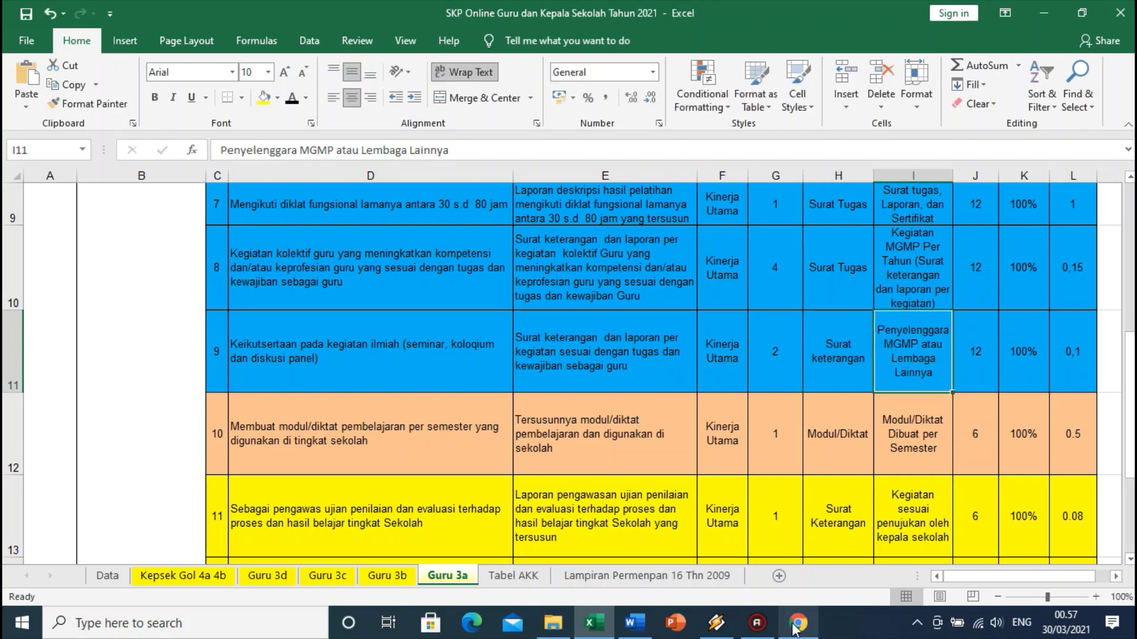
pyautogui.click(798, 623)
pyautogui.click(601, 320)
pyautogui.hotkey('ctrl', 'v')
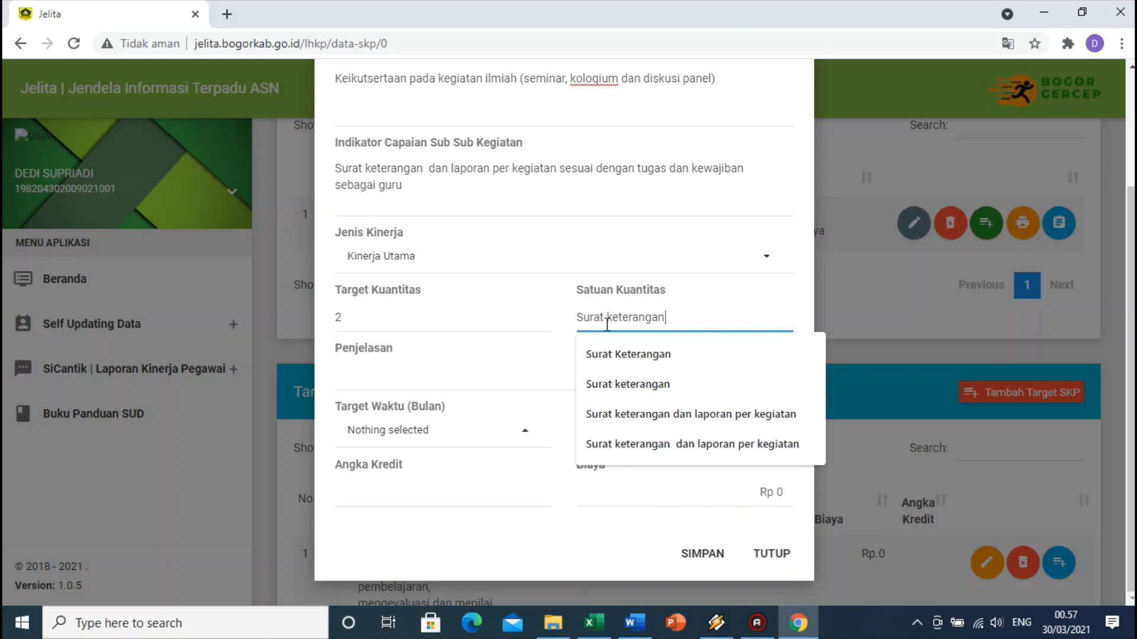
pyautogui.click(594, 623)
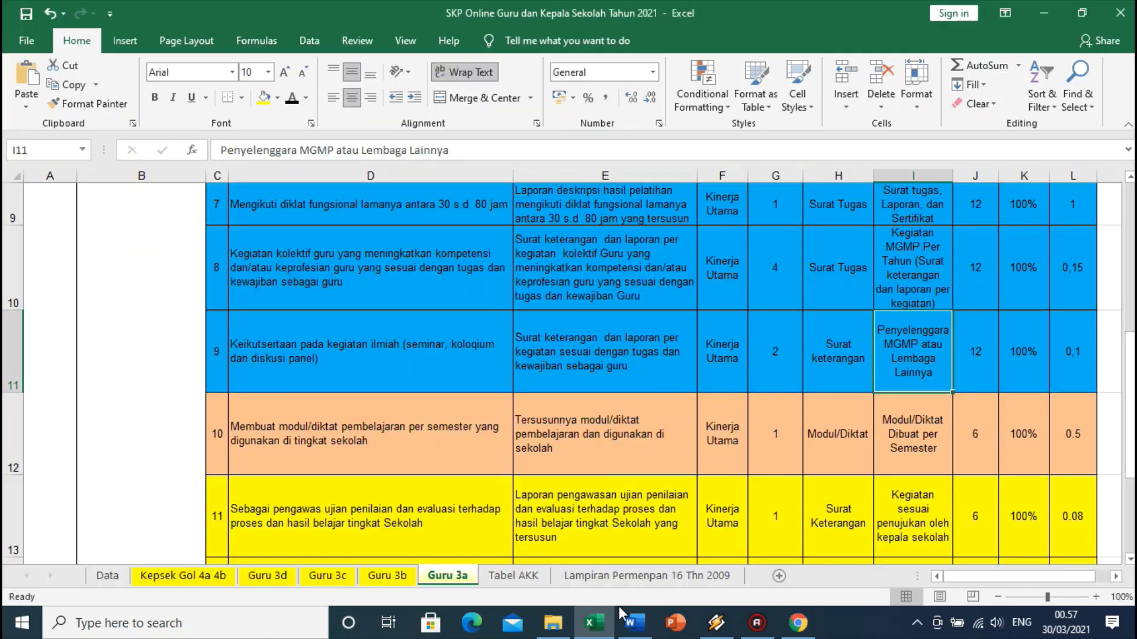
pyautogui.click(646, 575)
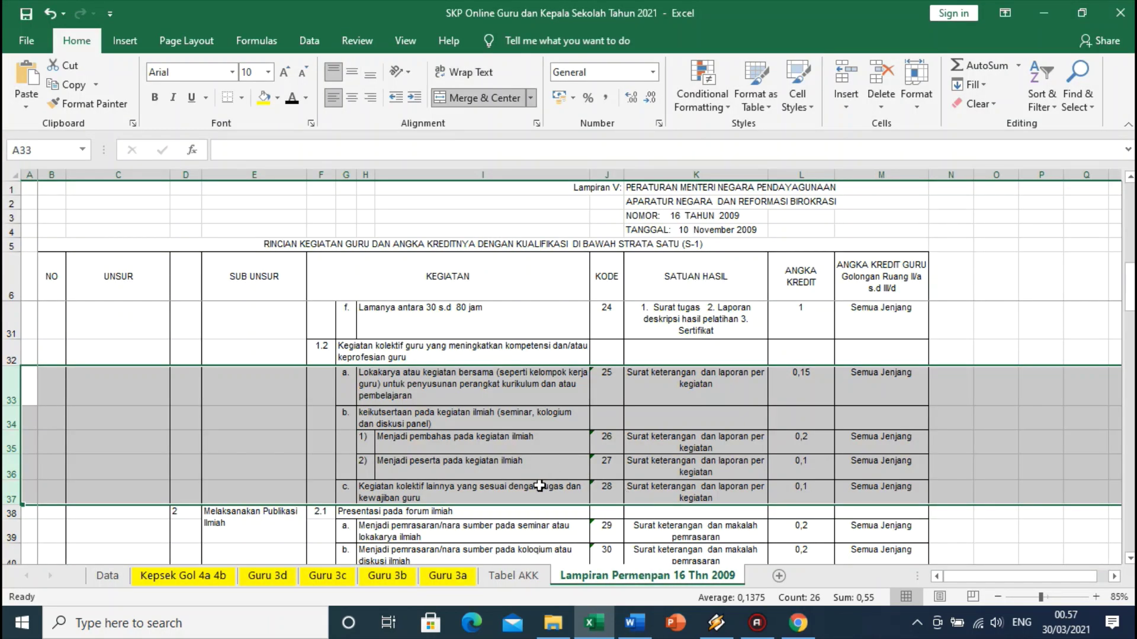
pyautogui.click(673, 450)
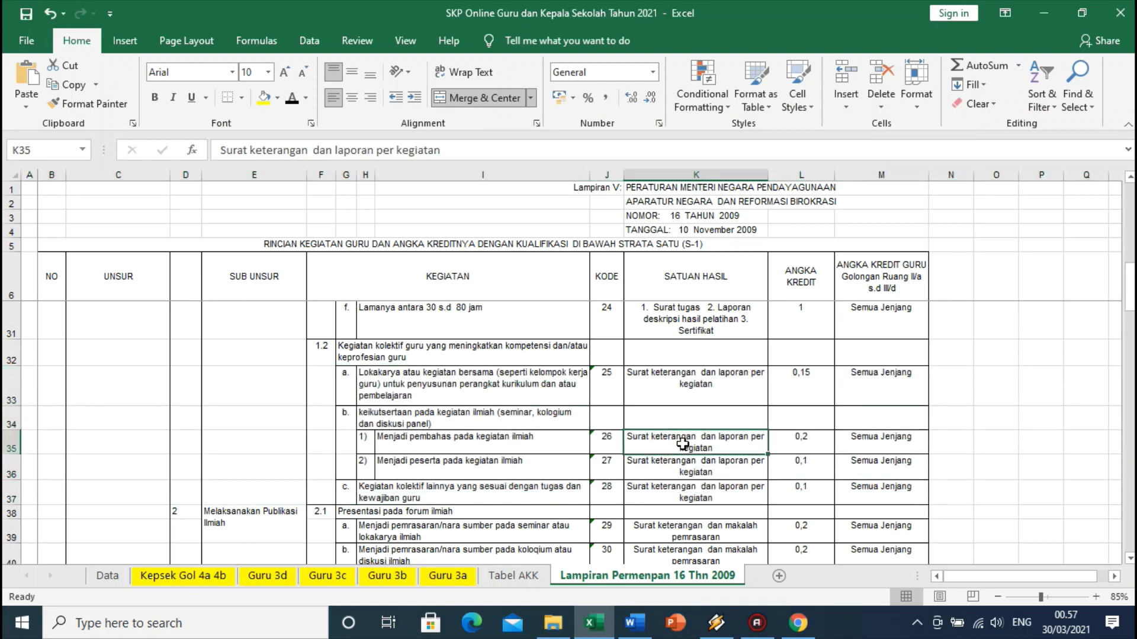
pyautogui.hotkey('ctrl', 'c')
pyautogui.click(447, 576)
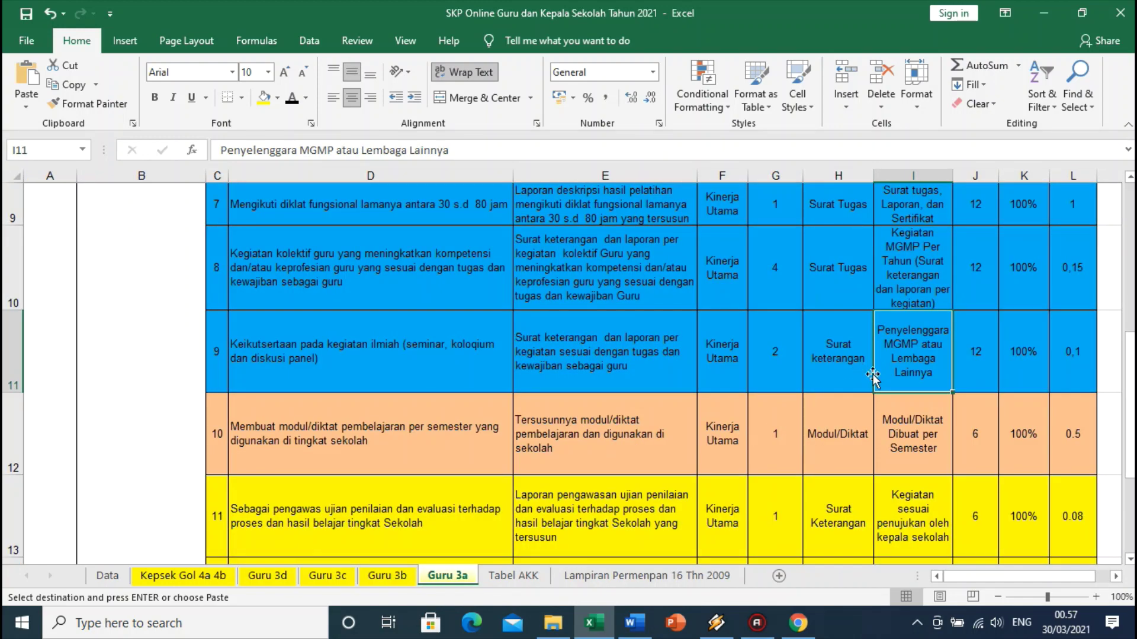
pyautogui.doubleClick(942, 372)
pyautogui.moveTo(942, 372); pyautogui.dragTo(876, 314)
pyautogui.press('Escape')
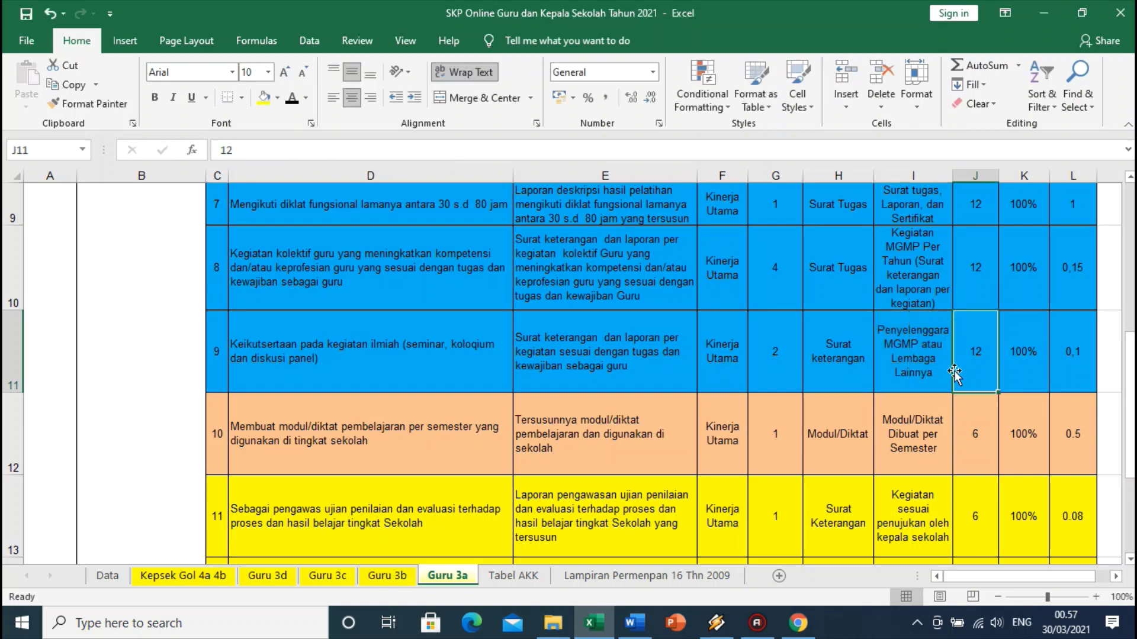
# In Excel's Lampiran Permenpan 16 Thn 2009 sheet, copy the code 26 unit text, Surat keterangan dan laporan per kegiatan
pyautogui.click(646, 576)
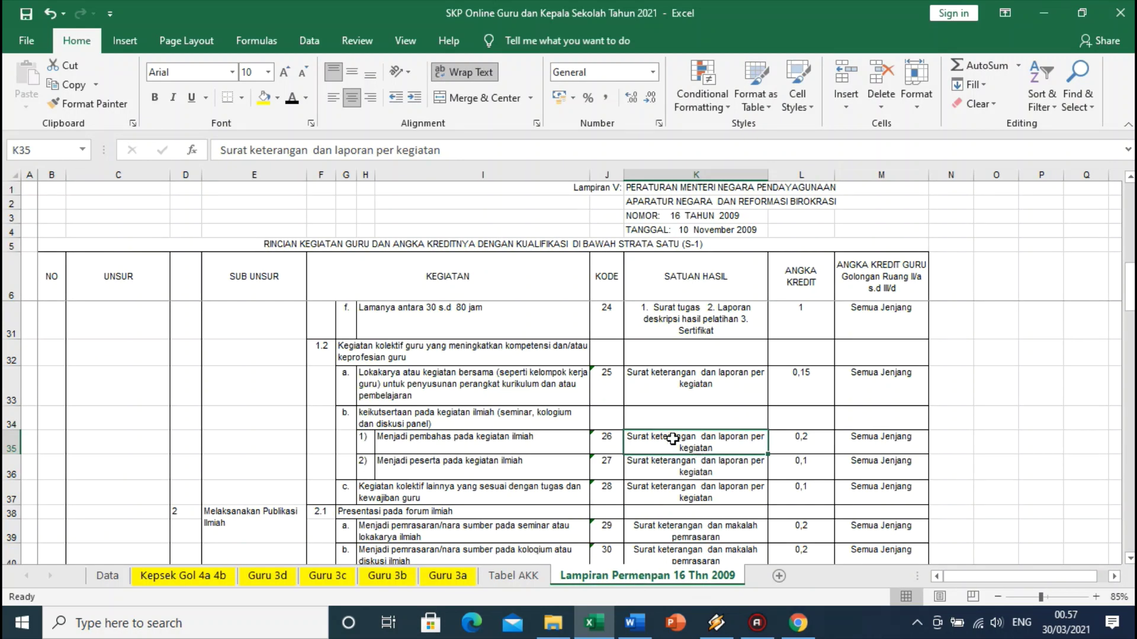
pyautogui.doubleClick(673, 439)
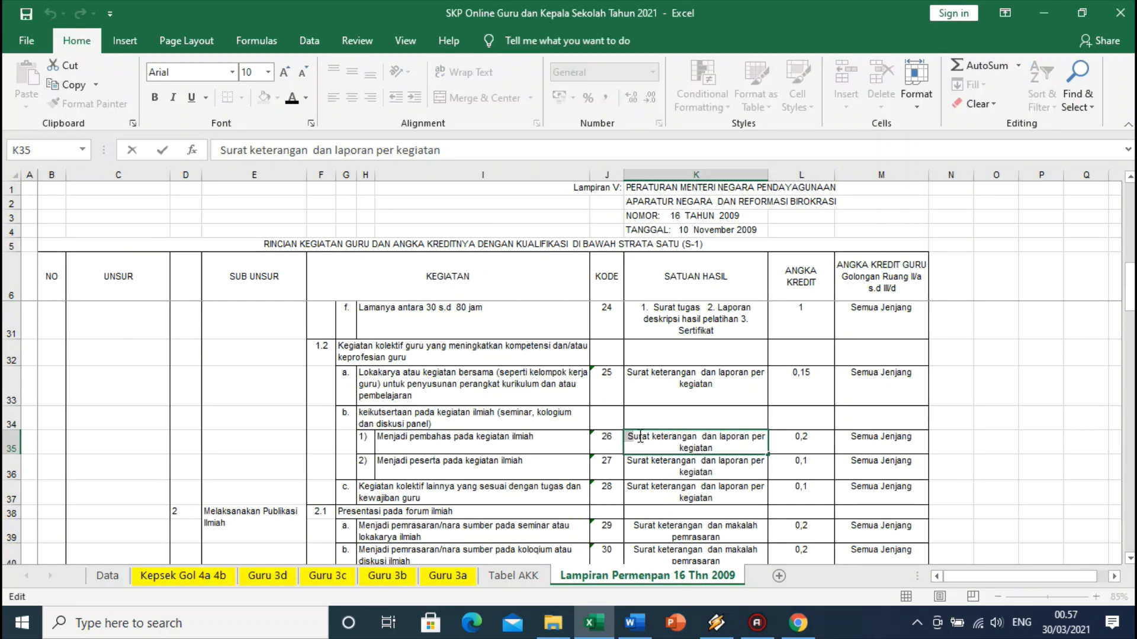
pyautogui.moveTo(640, 439); pyautogui.dragTo(710, 448)
pyautogui.rightClick(705, 449)
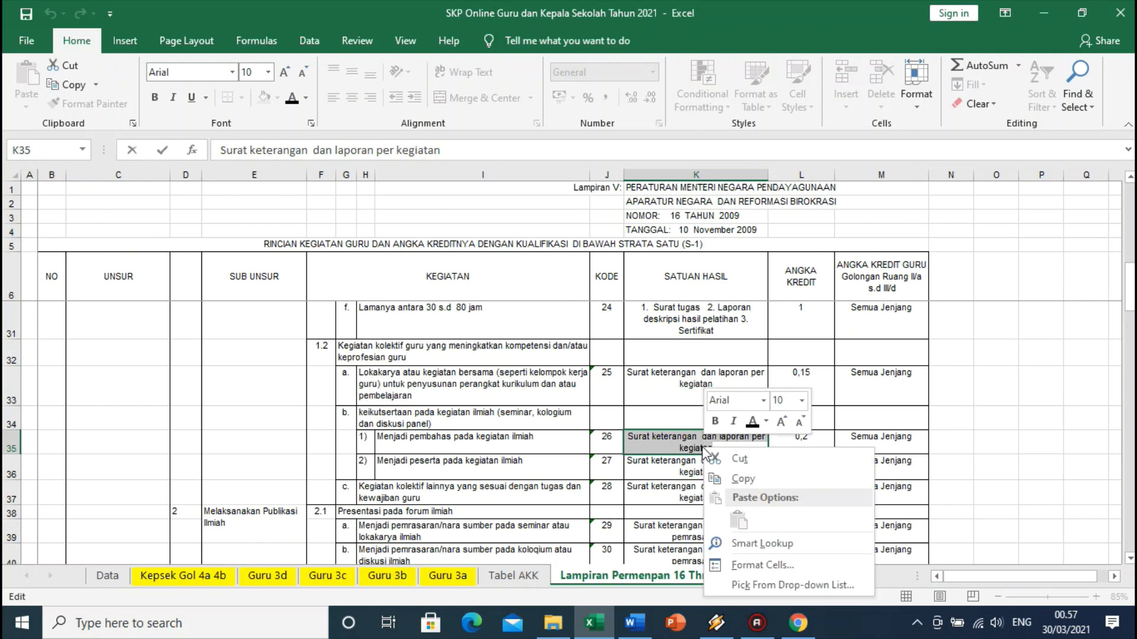
pyautogui.click(730, 474)
pyautogui.press('Tab')
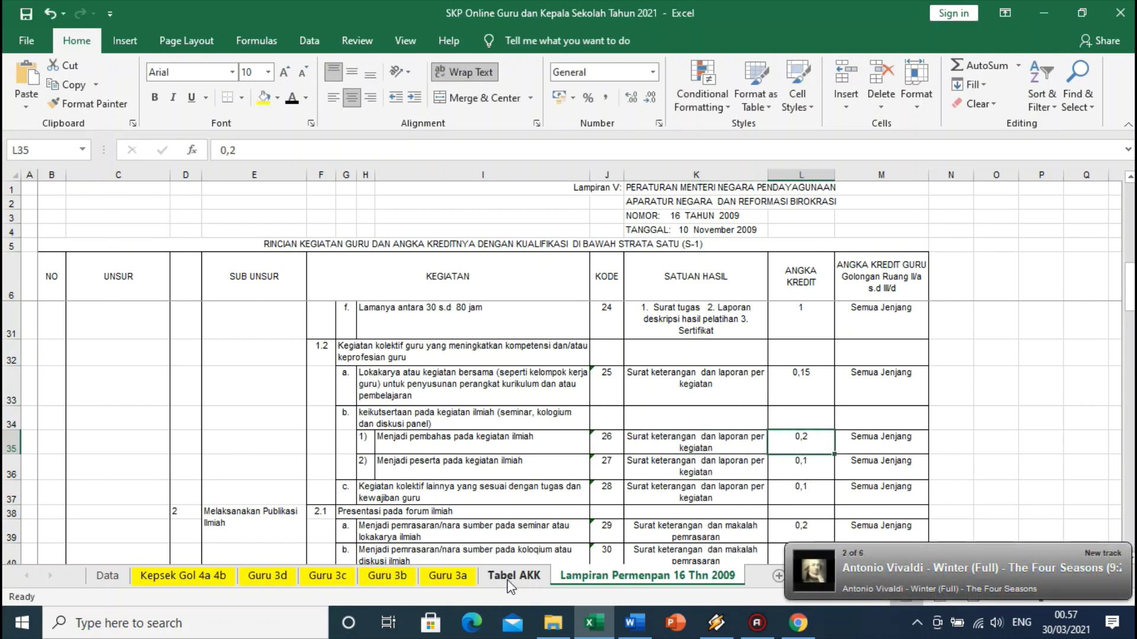
# Replace activity 9's explanation in Guru 3a with the copied text, Surat keterangan dan laporan per kegiatan
pyautogui.click(474, 578)
pyautogui.click(888, 334)
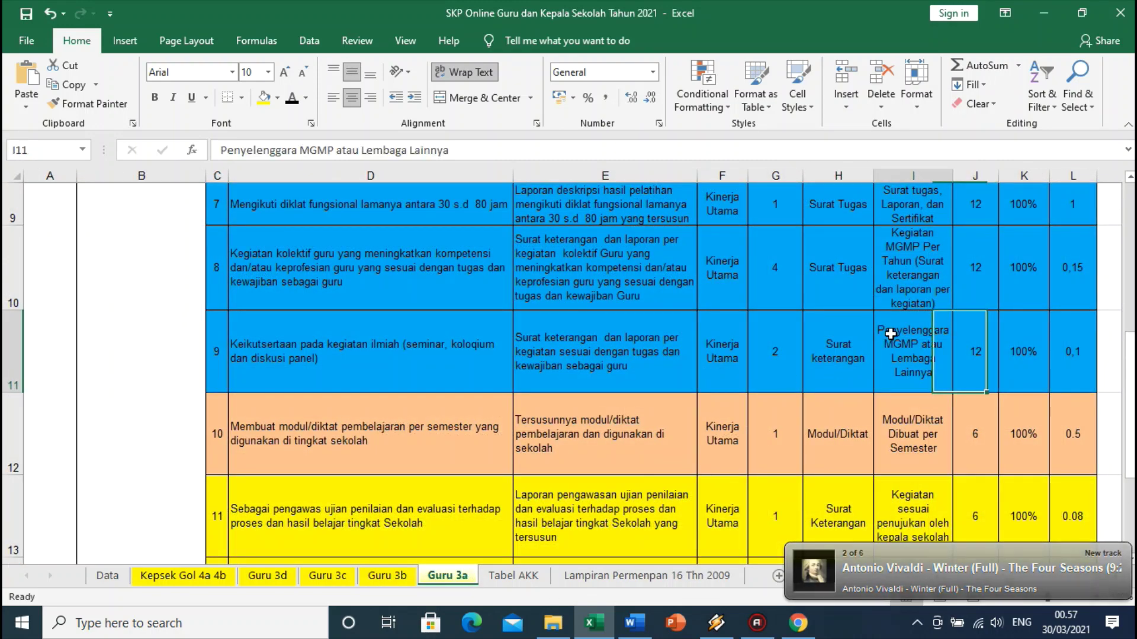
pyautogui.doubleClick(888, 334)
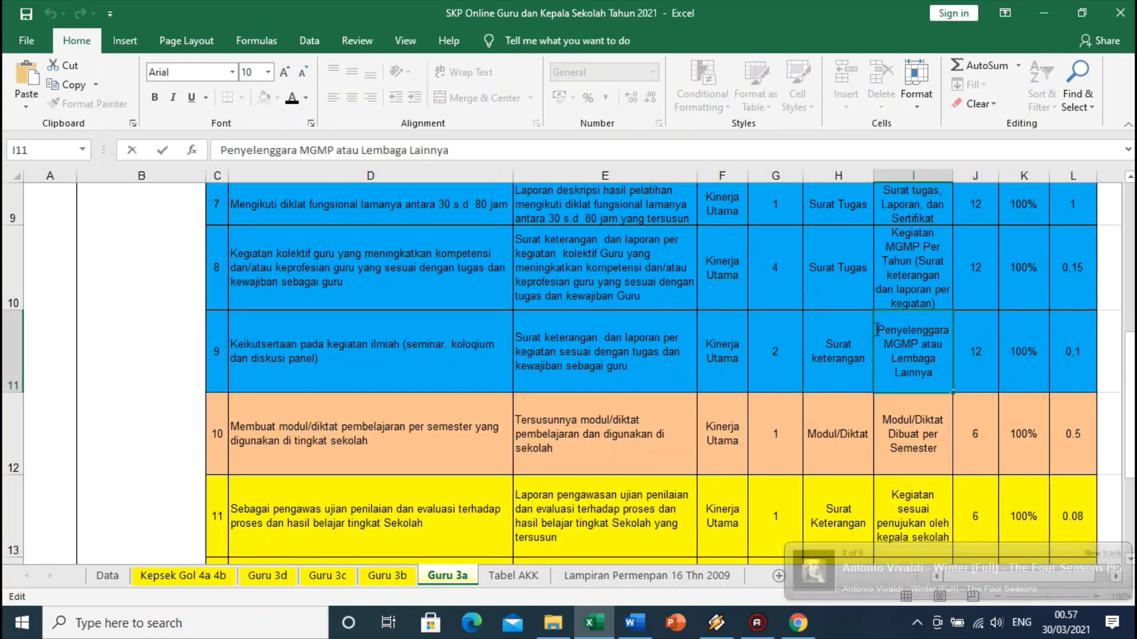
pyautogui.moveTo(877, 330); pyautogui.dragTo(935, 374)
pyautogui.hotkey('ctrl', 'v')
pyautogui.click(963, 355)
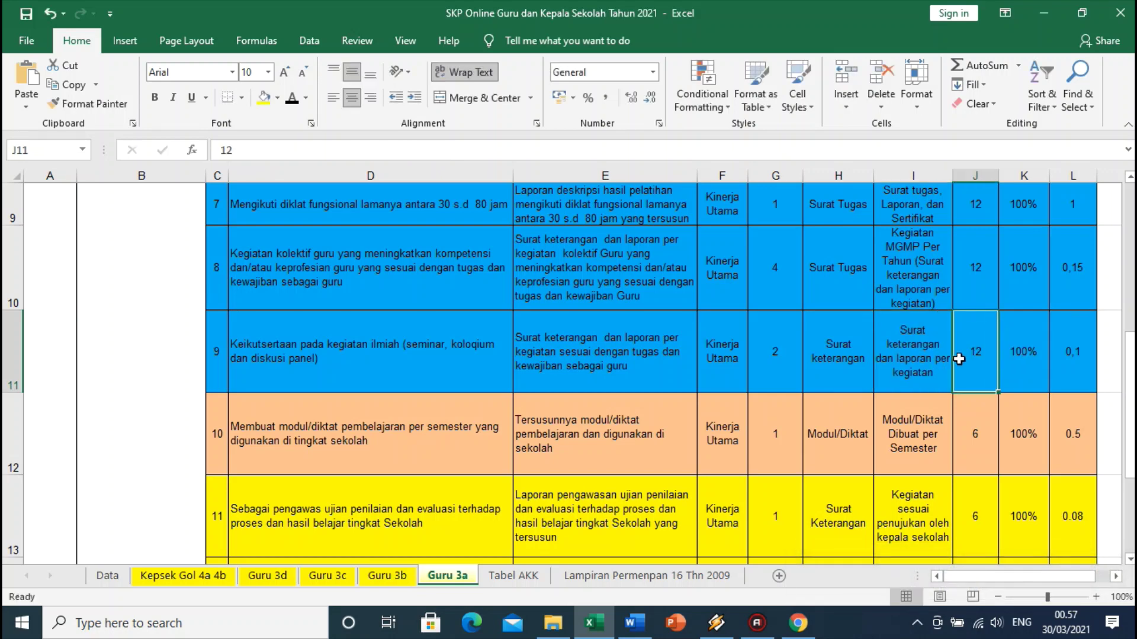
# In Jelita, paste Surat keterangan dan laporan per kegiatan into Penjelasan and set Target Waktu to 12 months
pyautogui.click(798, 622)
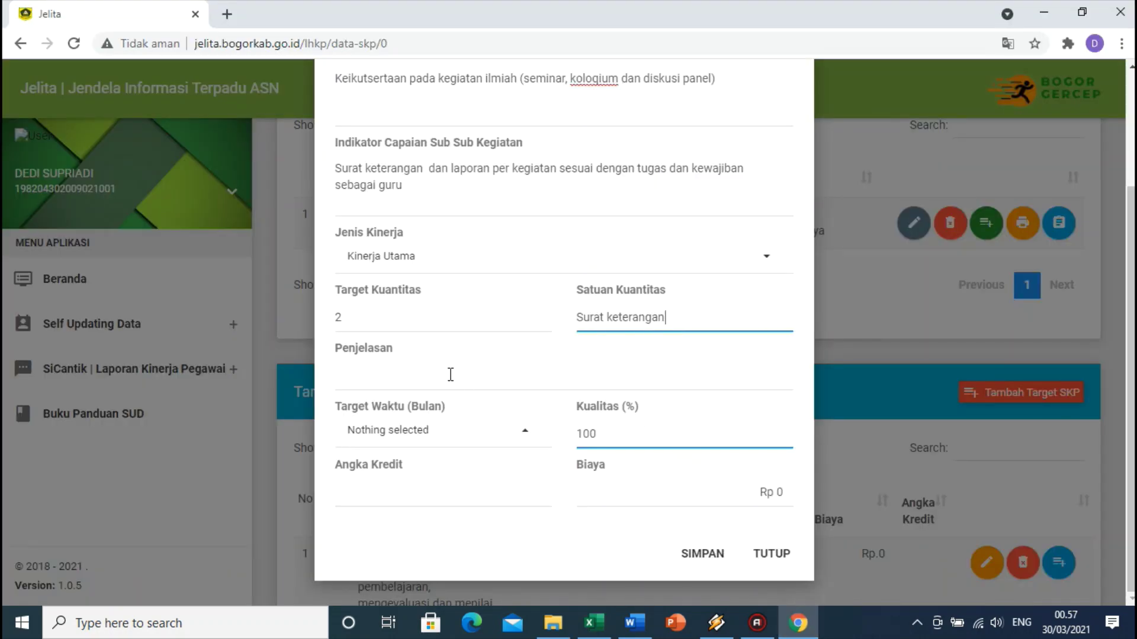
pyautogui.click(450, 374)
pyautogui.hotkey('ctrl', 'v')
pyautogui.click(437, 435)
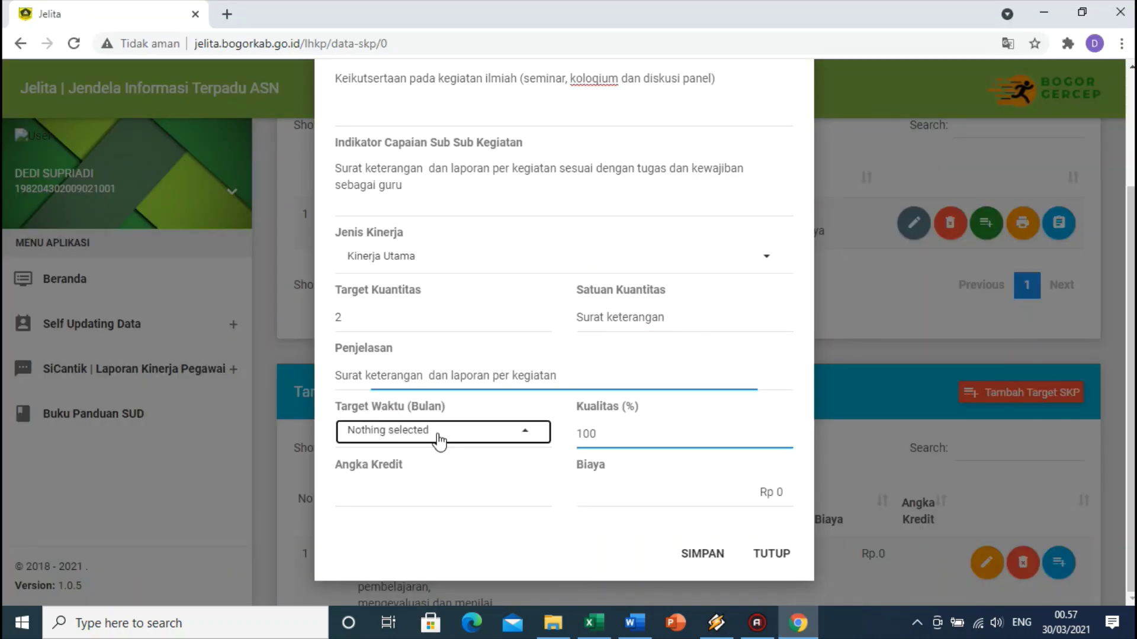
pyautogui.scroll(-1, 403, 355)
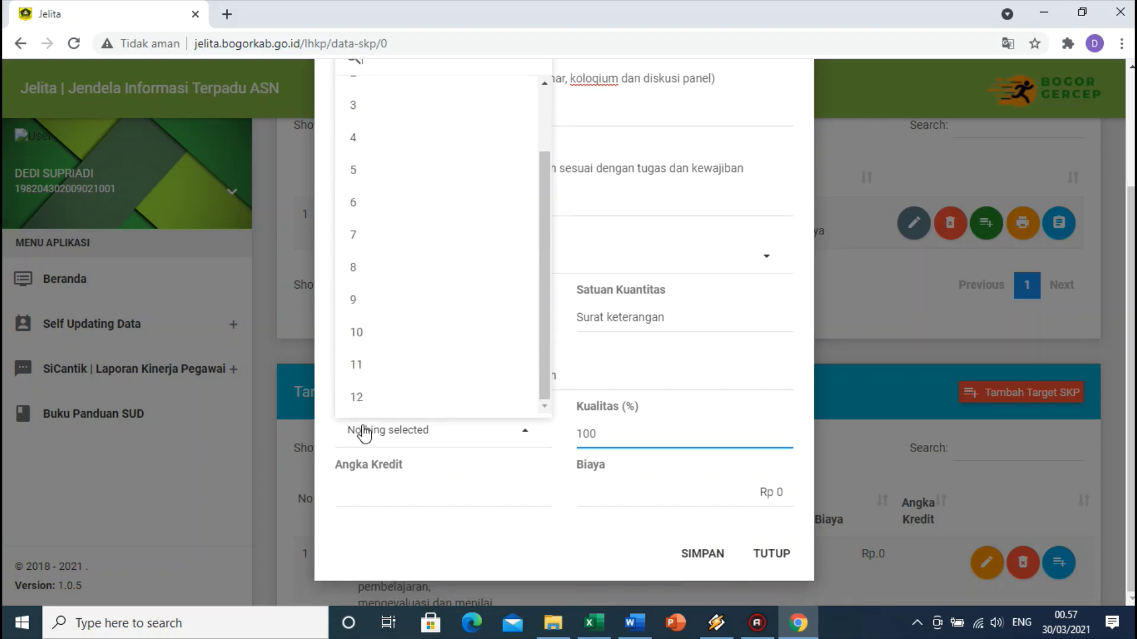
pyautogui.click(376, 396)
# Check activity 9's credit value in the Excel workbook and set Angka Kredit to 0.1 in Jelita
pyautogui.click(375, 495)
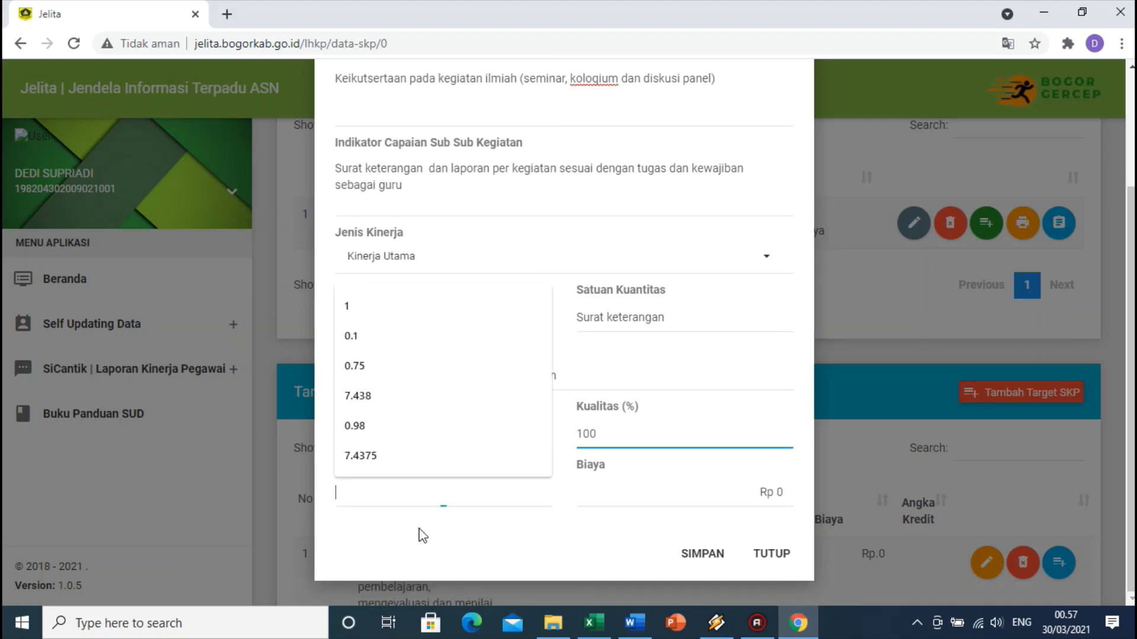
pyautogui.click(592, 622)
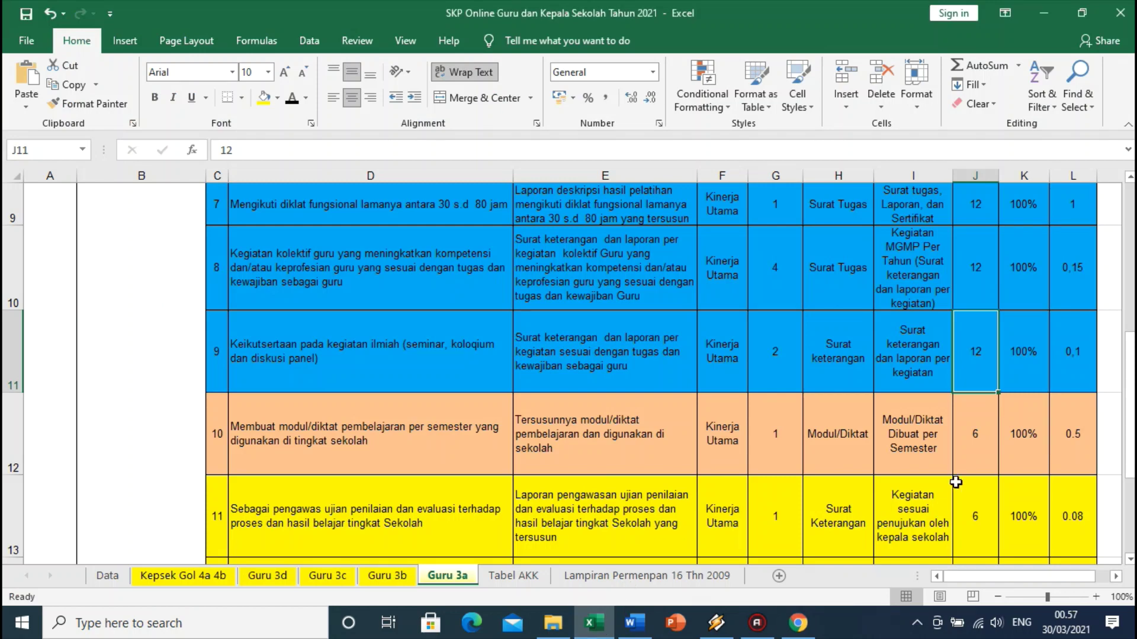
pyautogui.click(1072, 351)
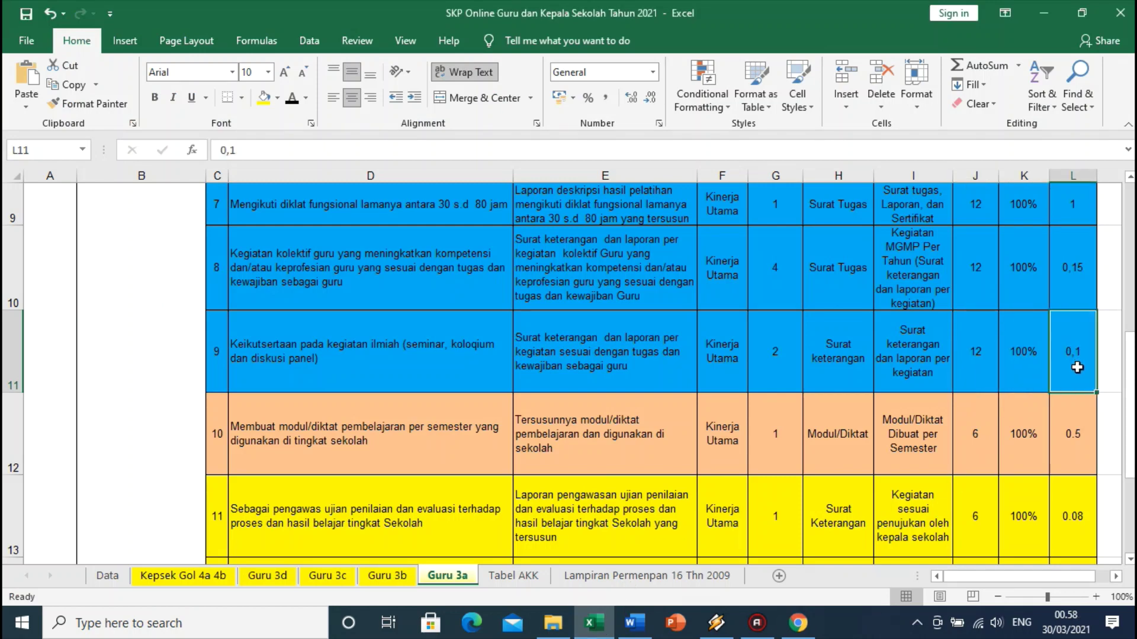
pyautogui.click(798, 623)
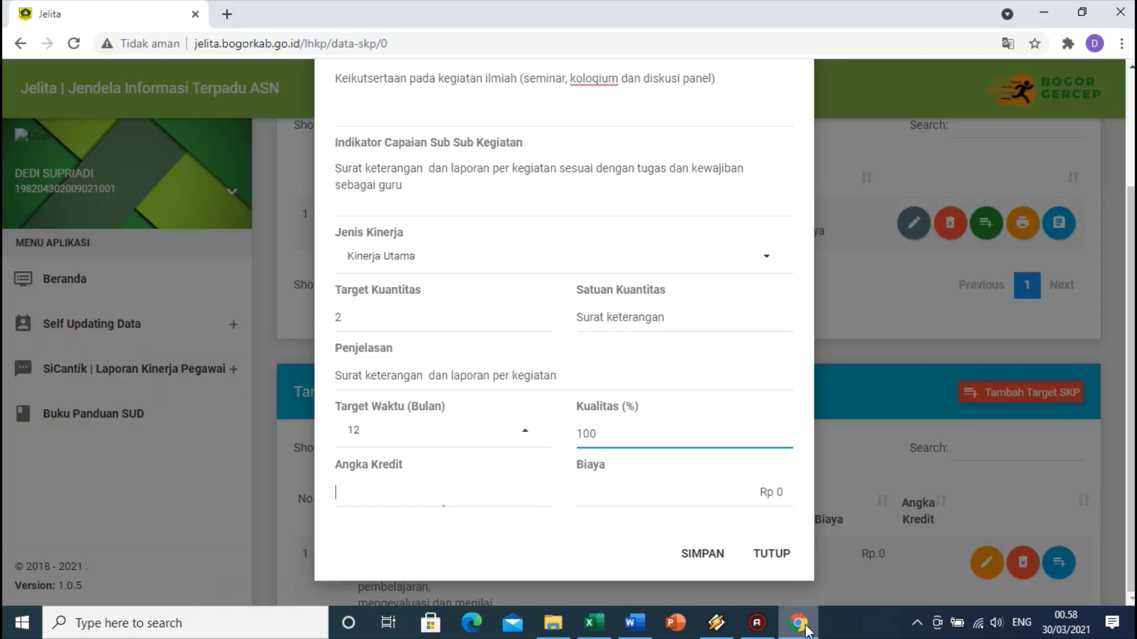
pyautogui.click(542, 491)
pyautogui.click(510, 497)
pyautogui.write('0')
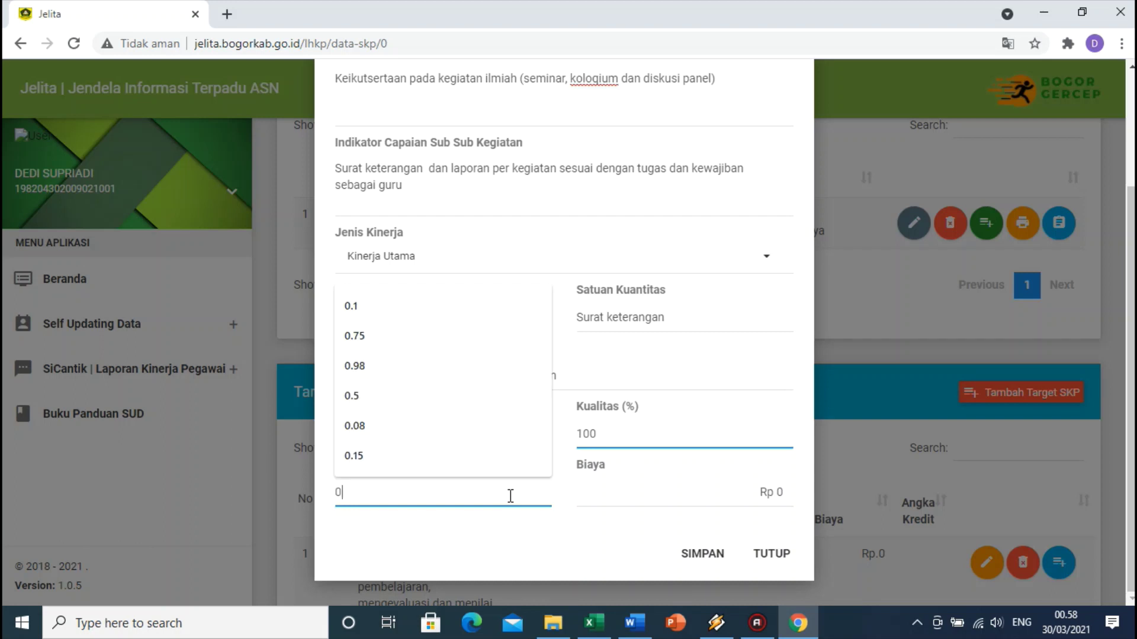
pyautogui.write('.1')
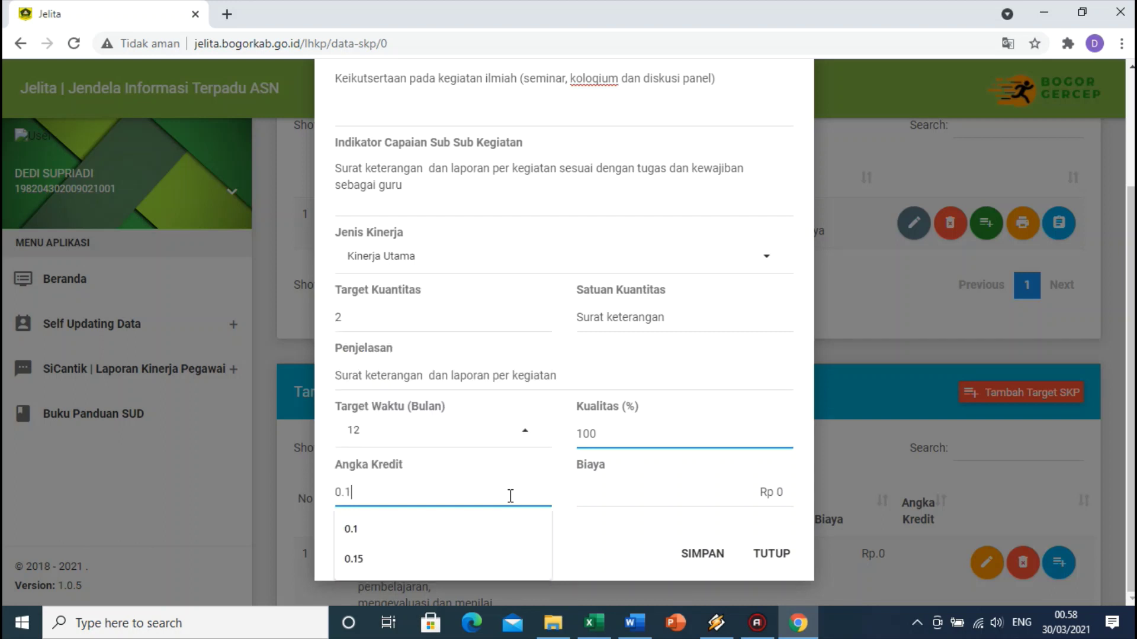
# Save the activity 9 target, confirm the saving, and return to the annual target list
pyautogui.click(697, 559)
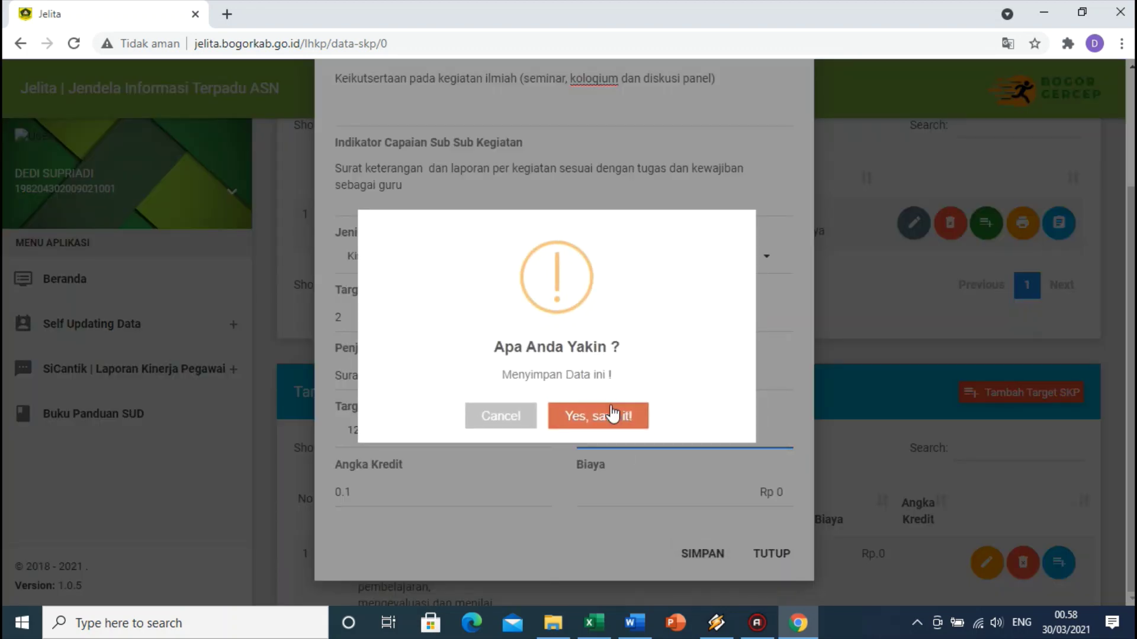
pyautogui.click(613, 414)
pyautogui.click(554, 416)
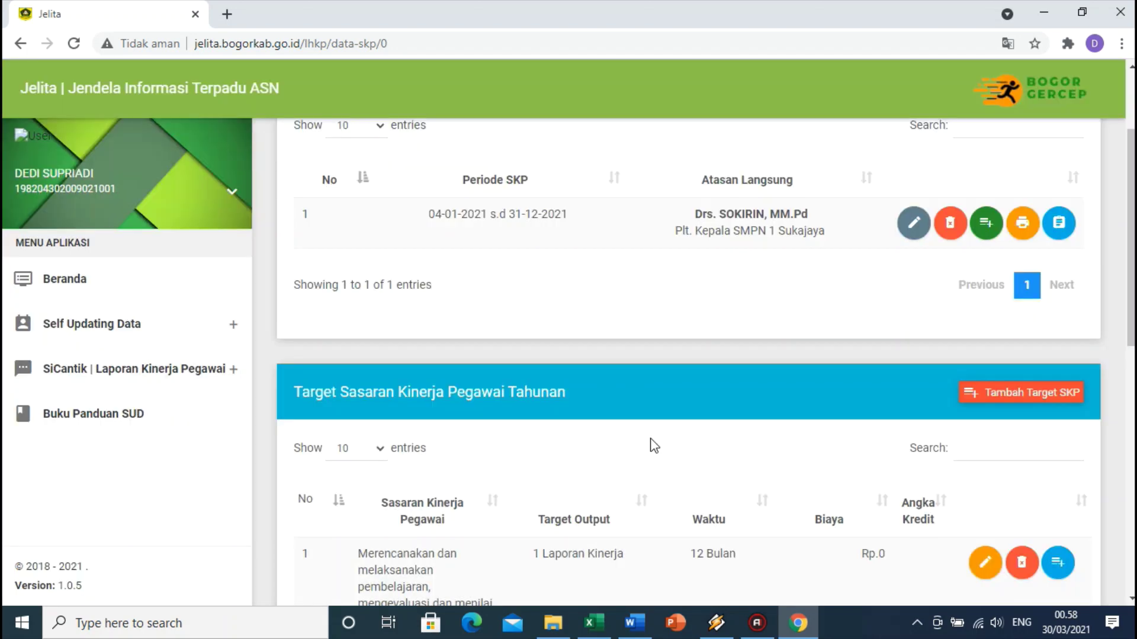
pyautogui.scroll(-5, 654, 445)
# In Excel's Tabel AKK sheet, examine grade III/a's minimum credits for Pengembangan Diri and Publikasi Ilmiah/Karya Inovatif
pyautogui.click(593, 623)
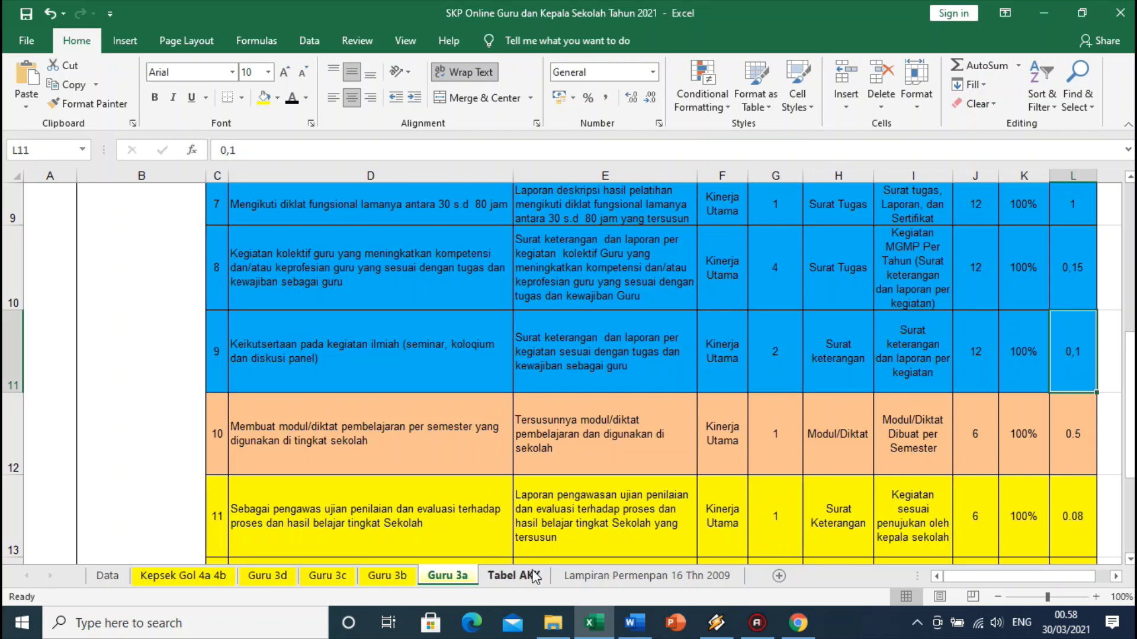
pyautogui.click(513, 575)
pyautogui.click(147, 426)
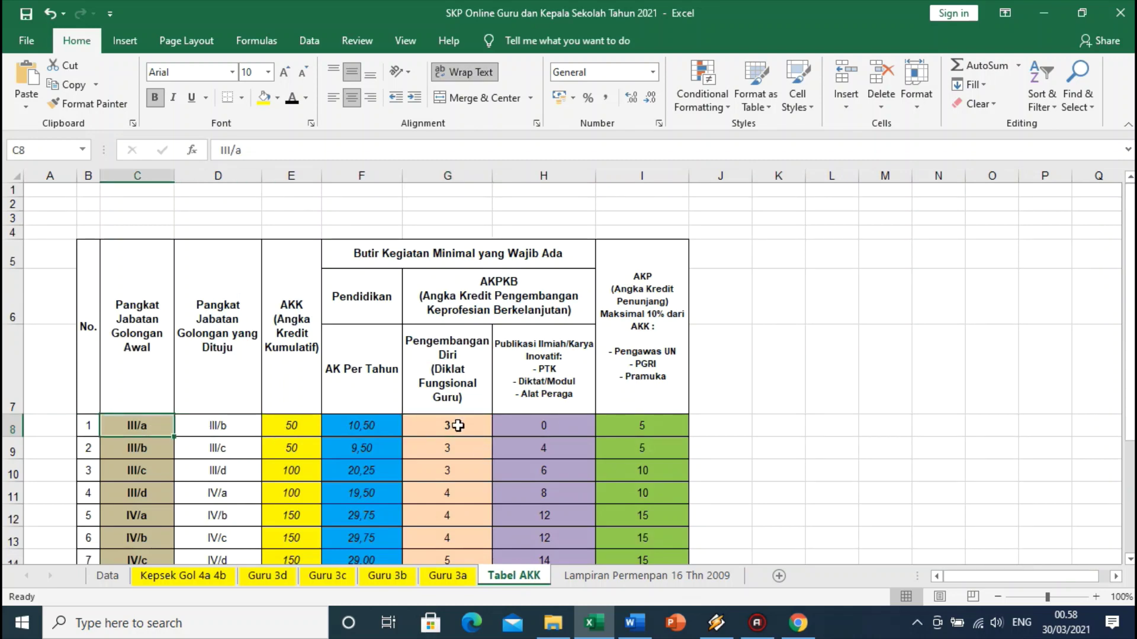
pyautogui.click(458, 426)
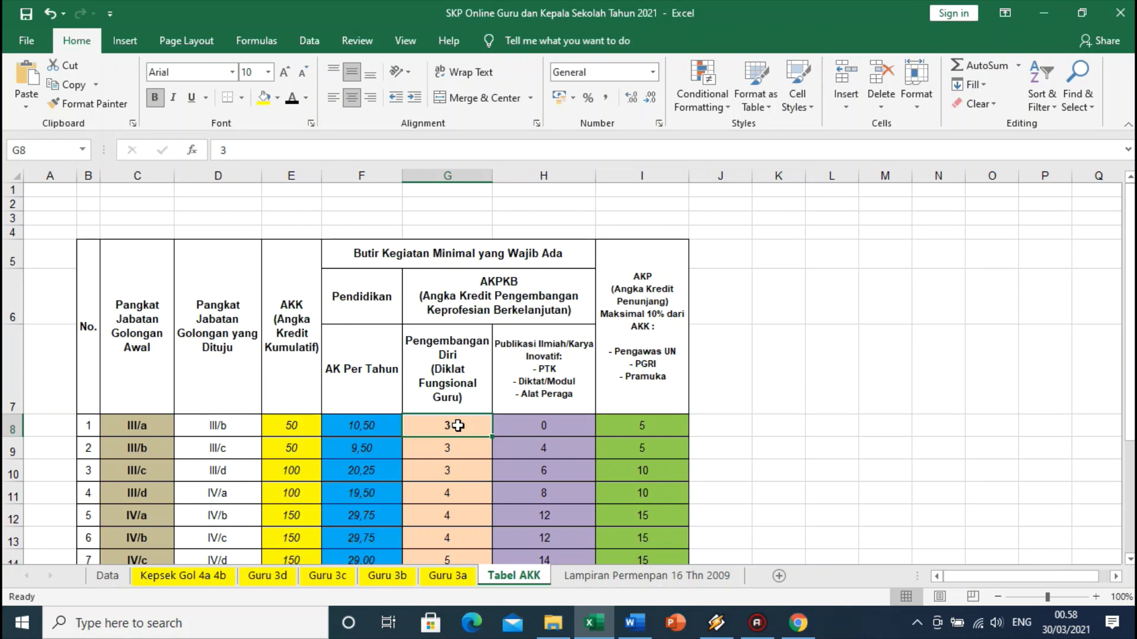
pyautogui.click(549, 425)
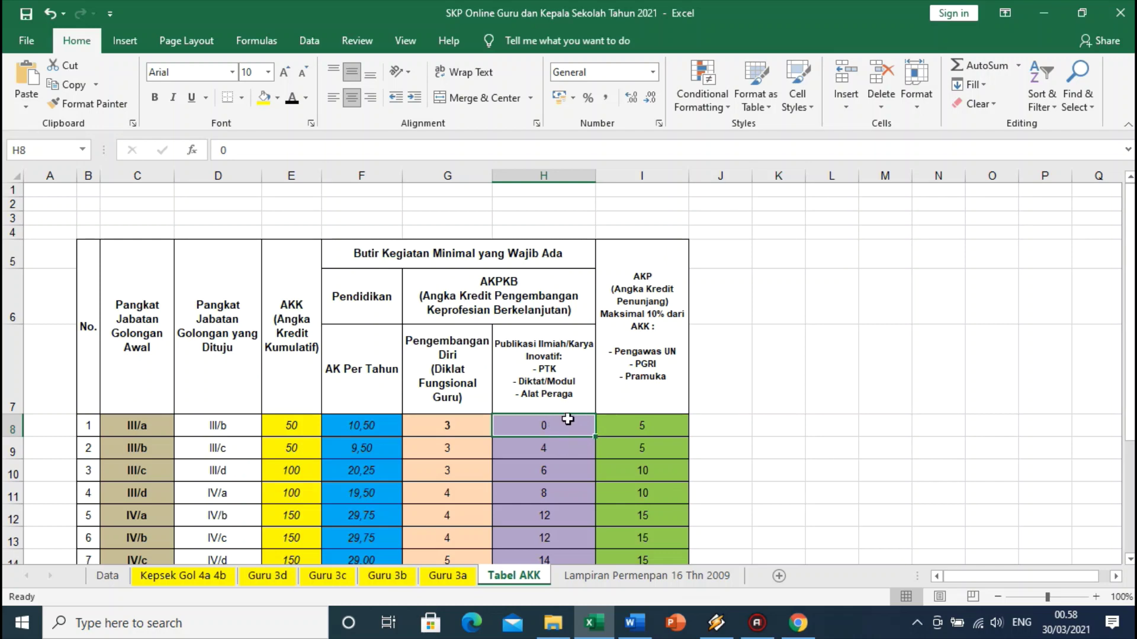
# Return to the Guru 3a sheet, review activity 10's modul/diktat entry, and save the workbook
pyautogui.click(456, 584)
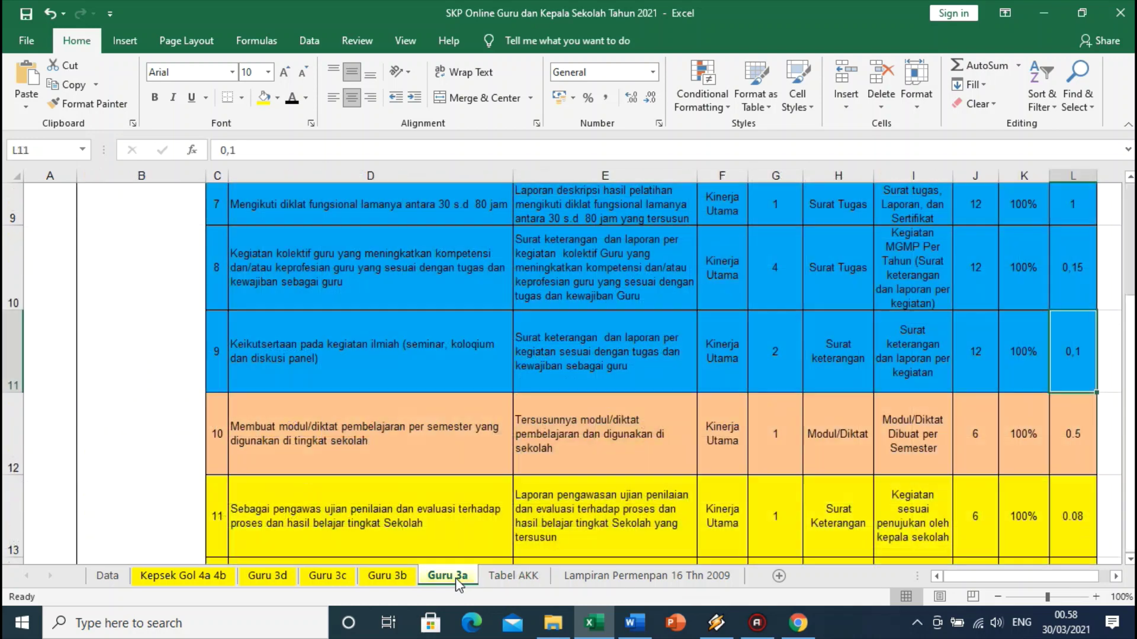
pyautogui.click(587, 441)
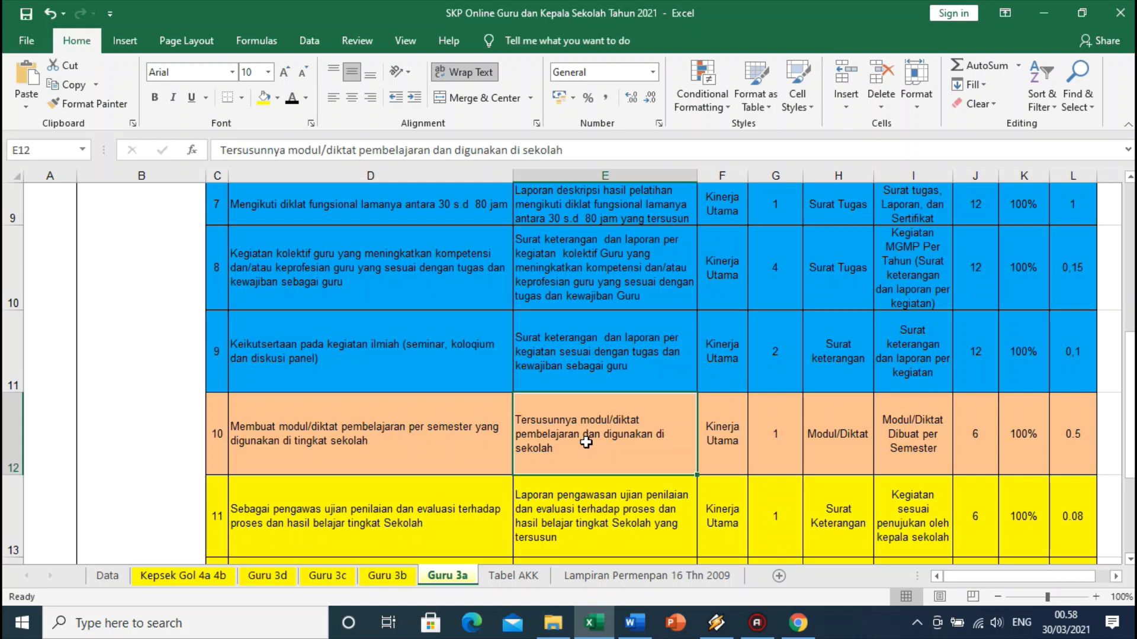
pyautogui.click(449, 436)
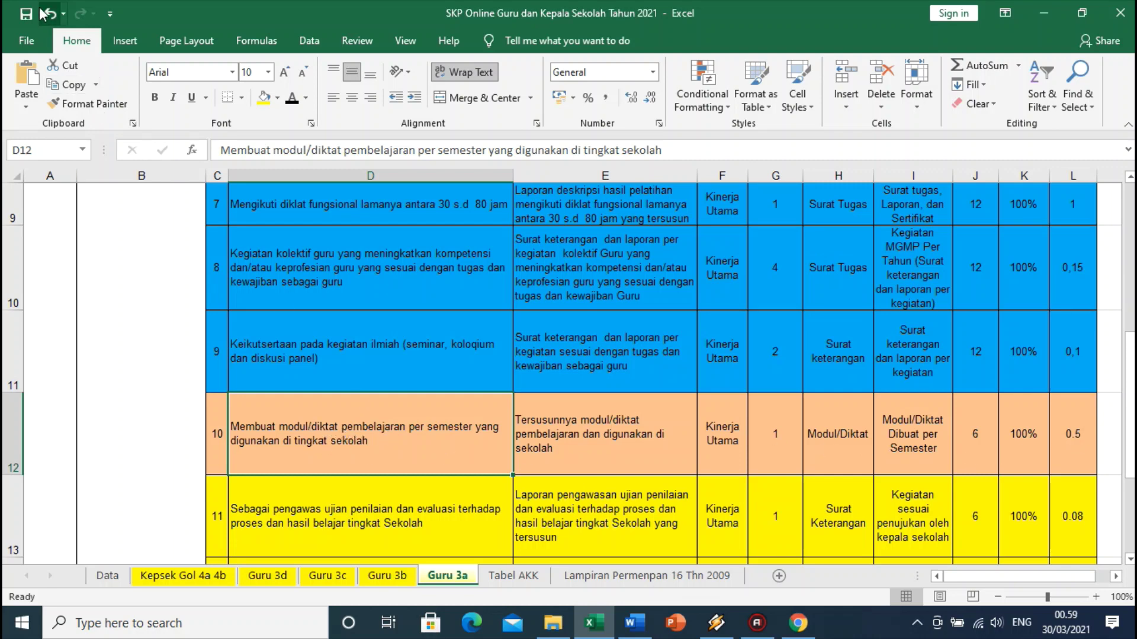
pyautogui.click(23, 17)
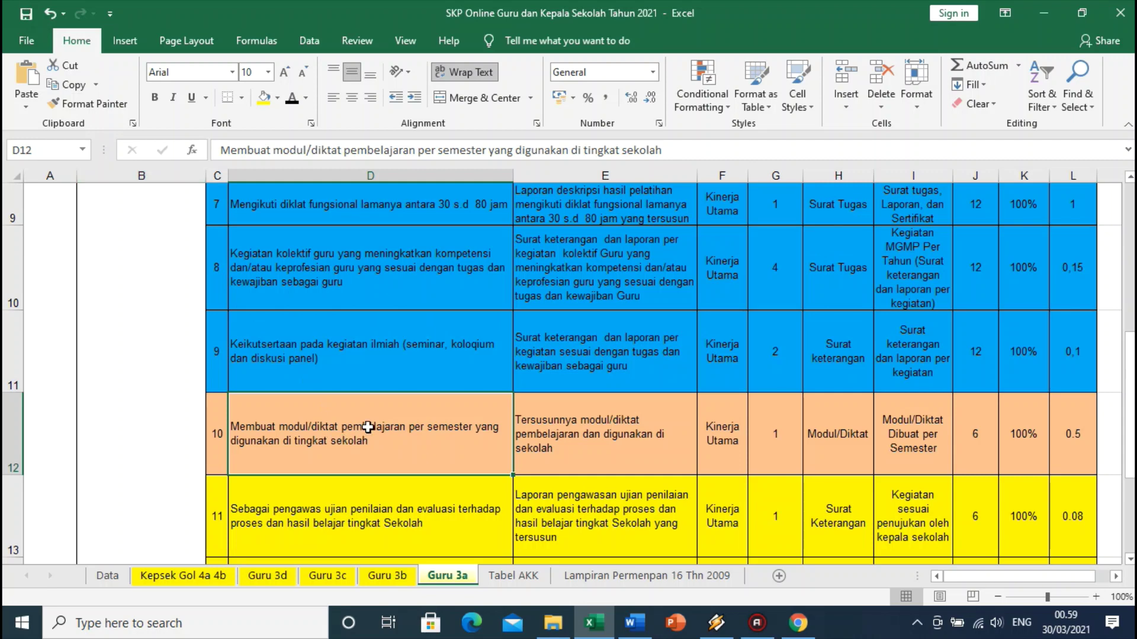
# Review activity 10's description and indicator in Guru 3a, along with the remaining activities 11 to 13
pyautogui.click(604, 419)
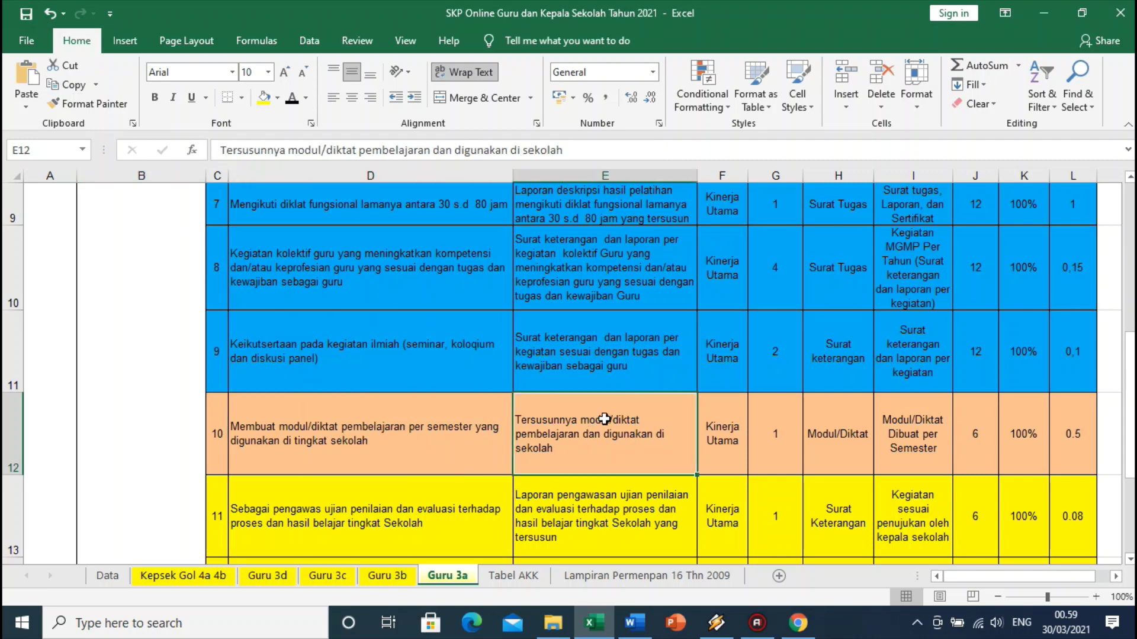
pyautogui.click(386, 422)
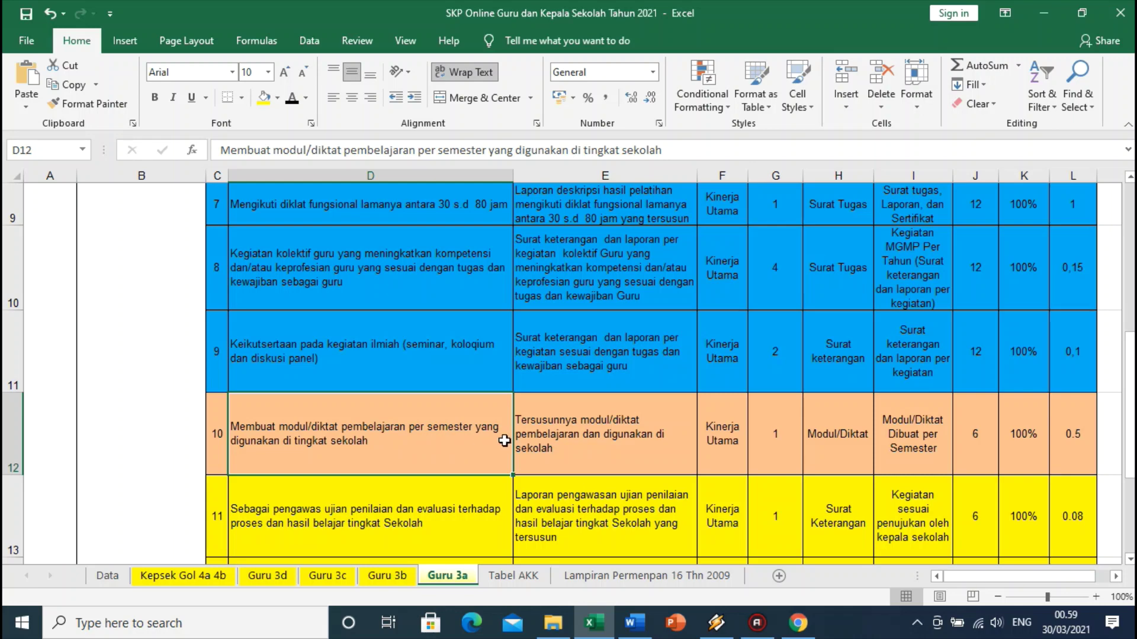
pyautogui.click(614, 436)
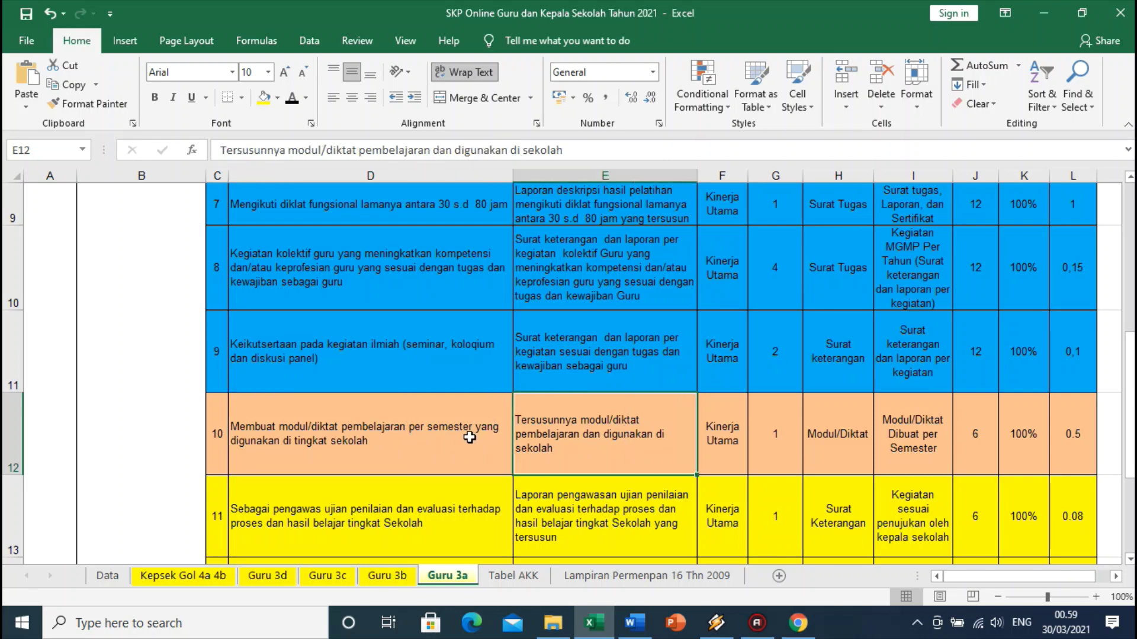
pyautogui.scroll(-3, 470, 437)
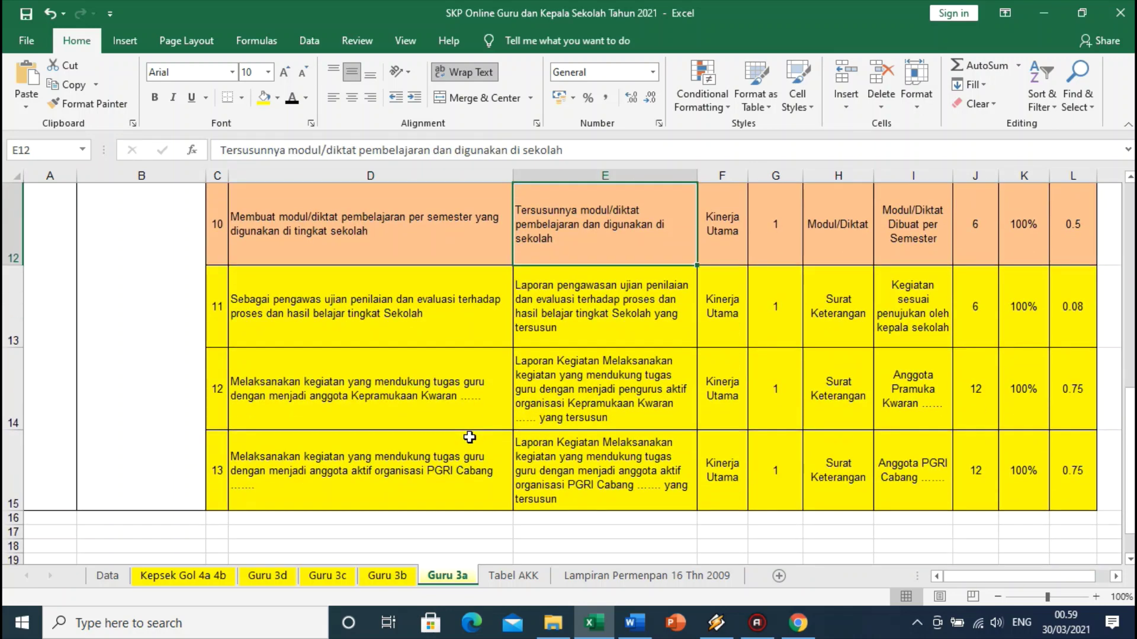
# Review activity 11's description and indicator in Guru 3a, and copy activity 13's description about active PGRI membership
pyautogui.click(288, 294)
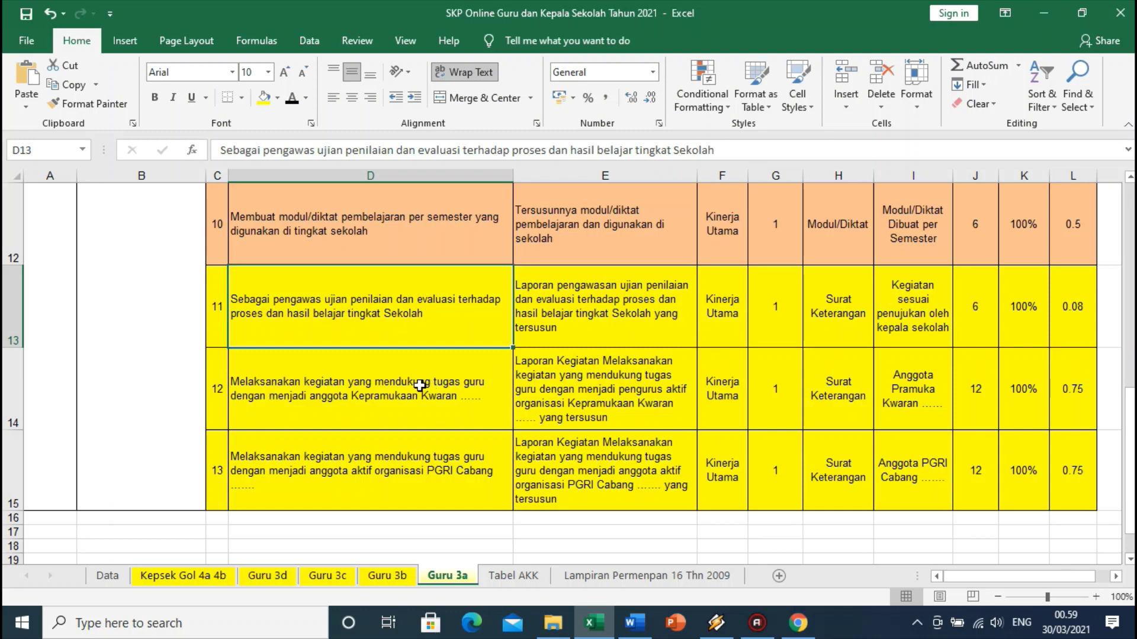
pyautogui.click(596, 322)
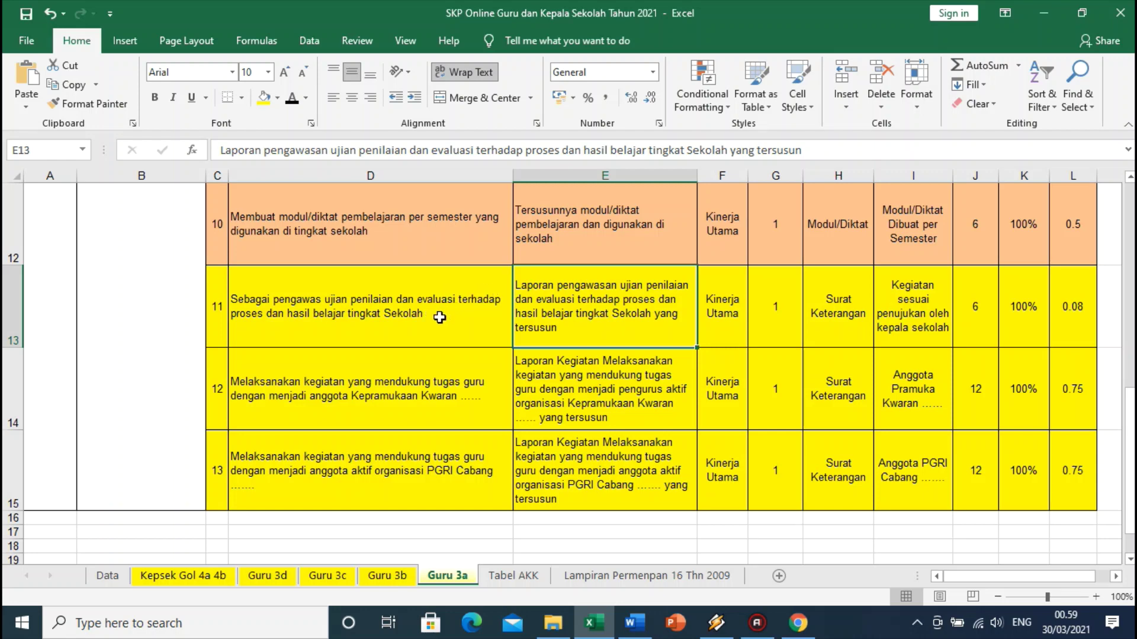
pyautogui.click(440, 467)
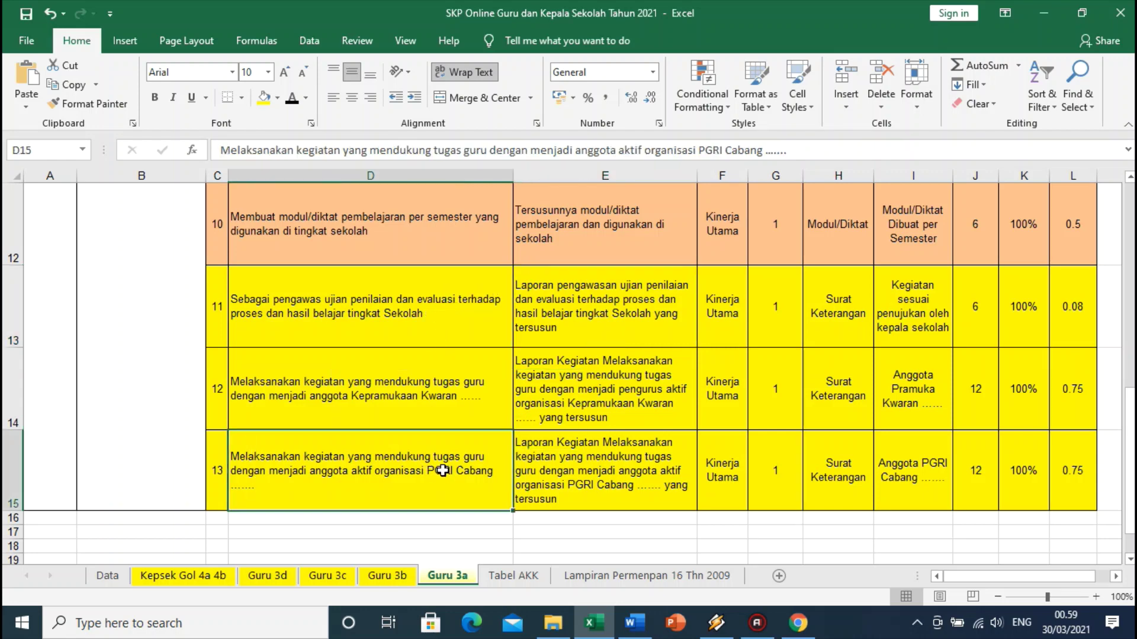
pyautogui.hotkey('ctrl', 'c')
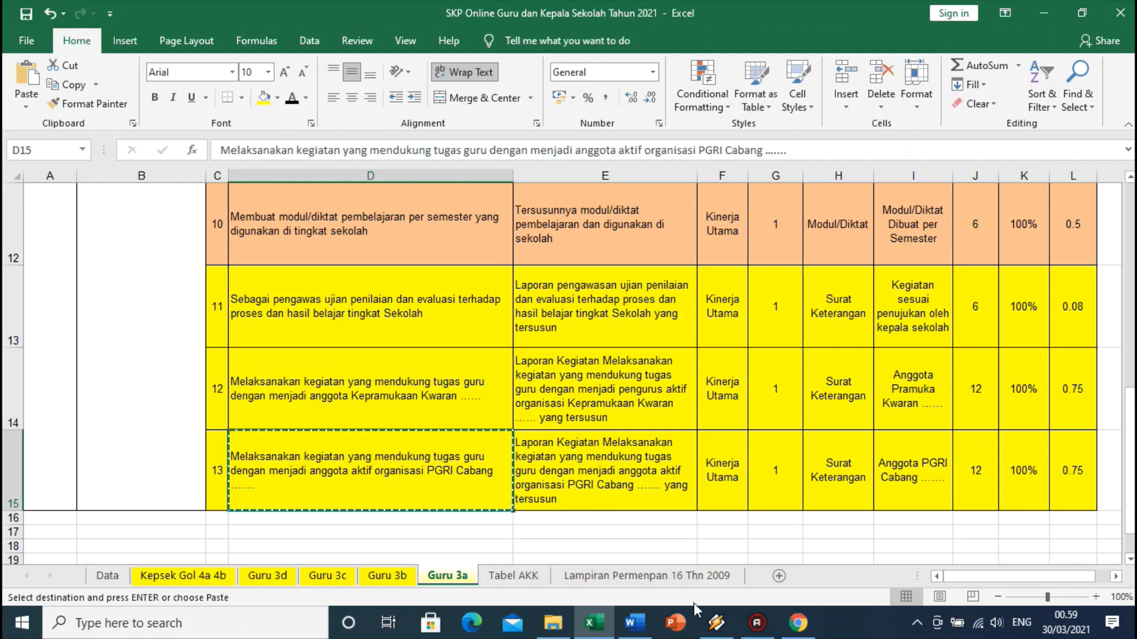
# Switch to Jelita, start a new SKP target, and set SKP Atasan Langsung to "Tidak Ada Pemangku Jabatan"
pyautogui.click(798, 623)
pyautogui.scroll(-1, 813, 435)
pyautogui.scroll(5, 846, 415)
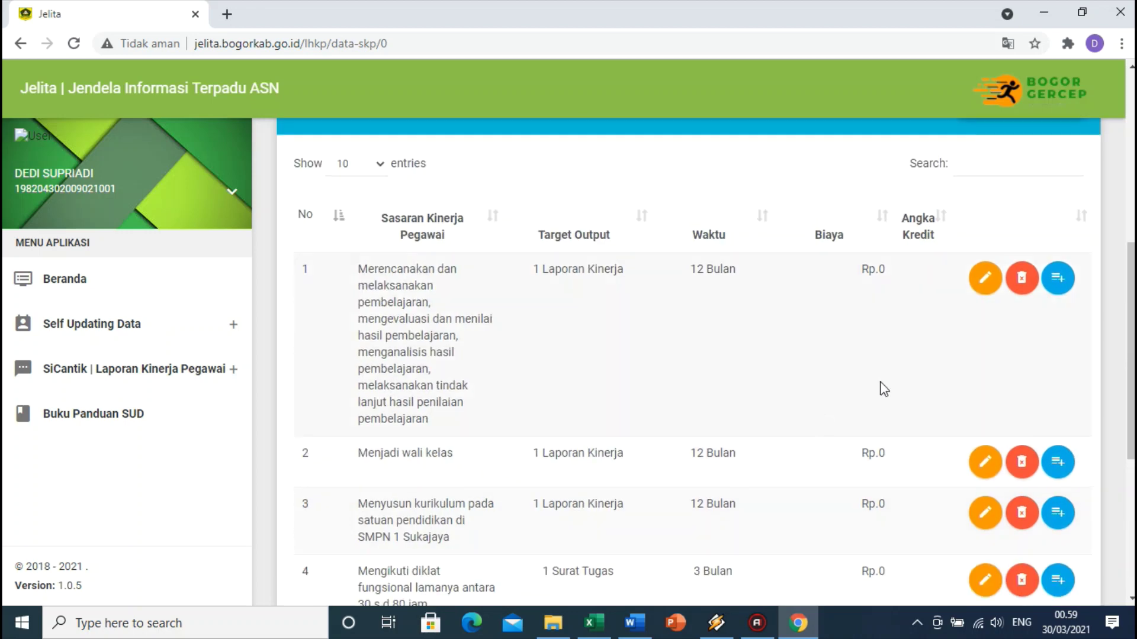
pyautogui.scroll(4, 1023, 277)
pyautogui.click(1031, 365)
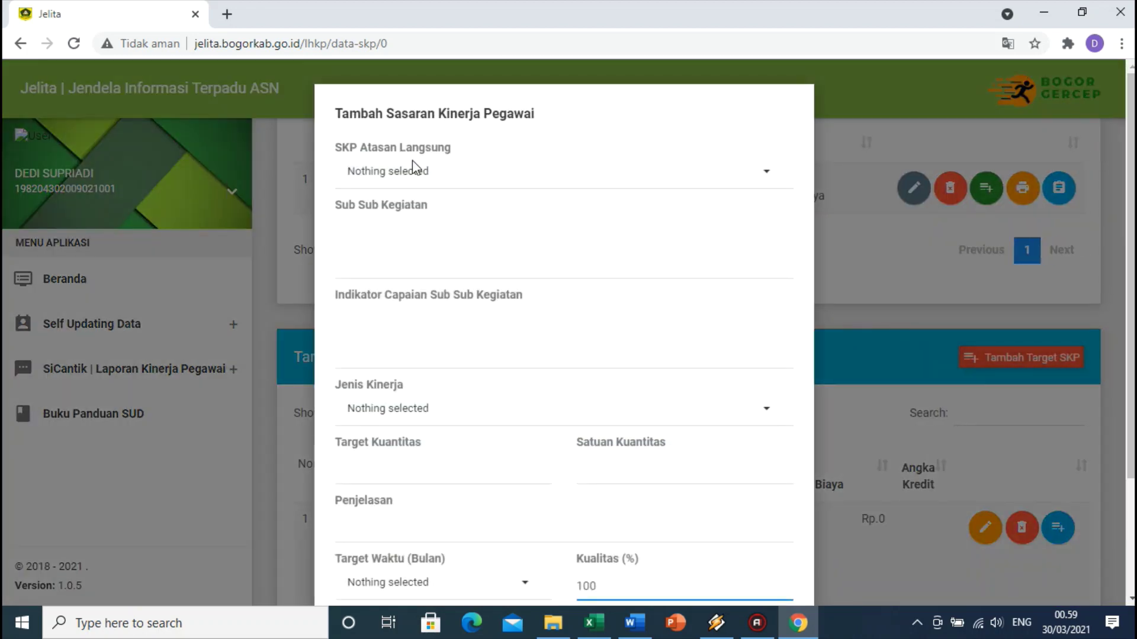
pyautogui.click(414, 171)
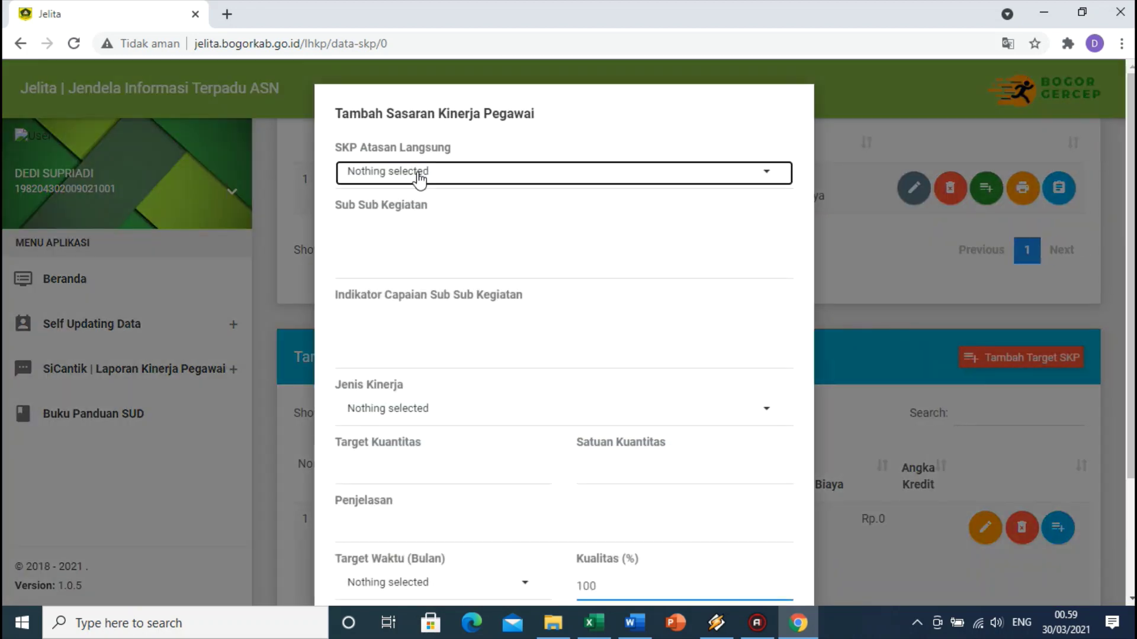
pyautogui.click(394, 279)
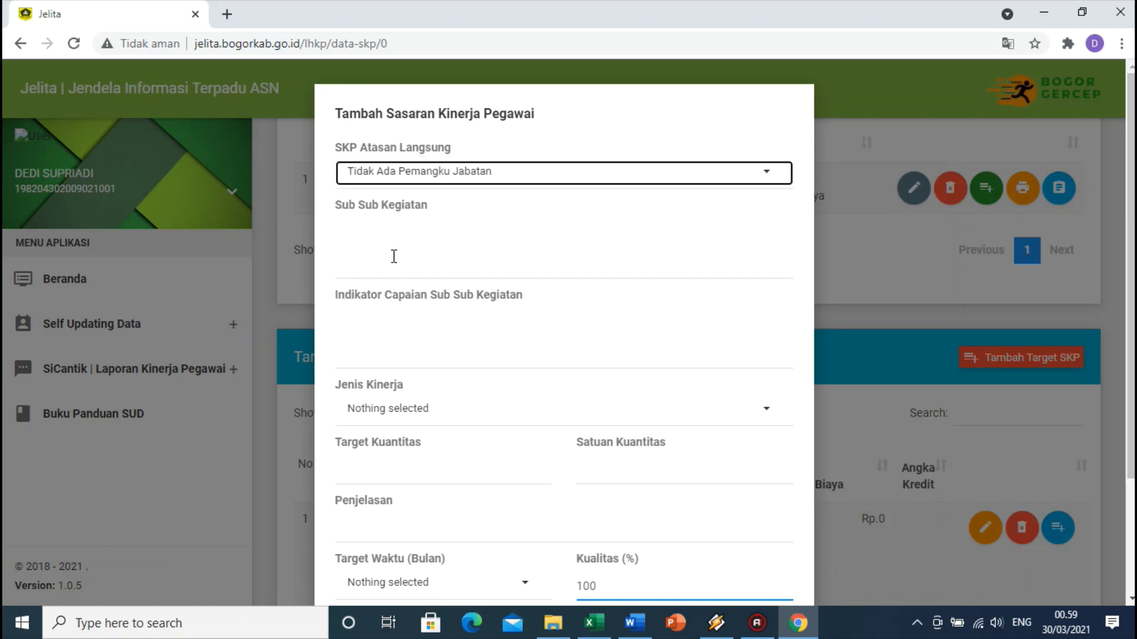
# Fill Sub Sub Kegiatan with the copied activity 13 description, giving the PGRI branch as "Sukajaya"
pyautogui.click(394, 256)
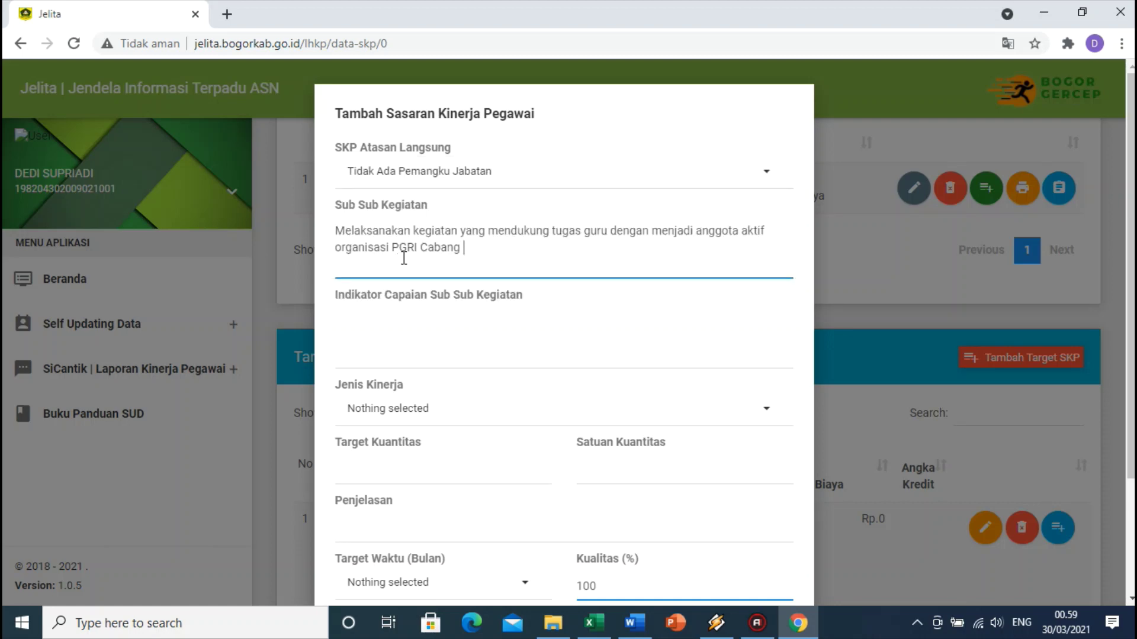
pyautogui.write('Sukajata')
pyautogui.hotkey('ctrl', 'shift', 'Left')
# Copy activity 13's indicator from Excel into Indikator Capaian Sub Sub Kegiatan, replacing the dotted branch placeholder with "Sukajaya"
pyautogui.click(593, 622)
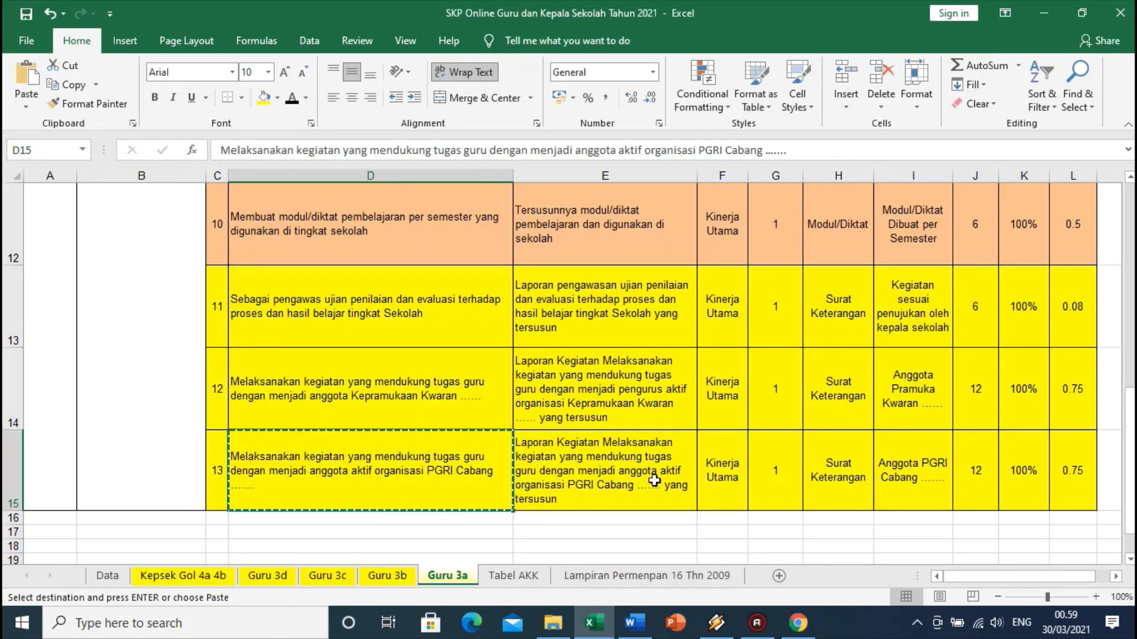
pyautogui.click(797, 623)
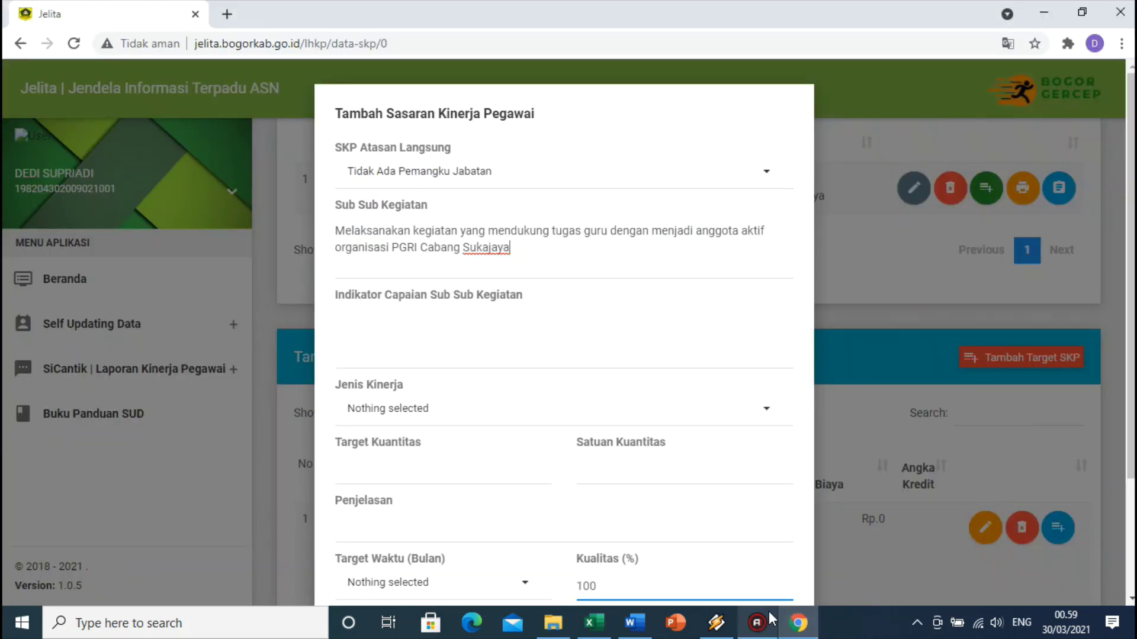
pyautogui.hotkey('ctrl', 'v')
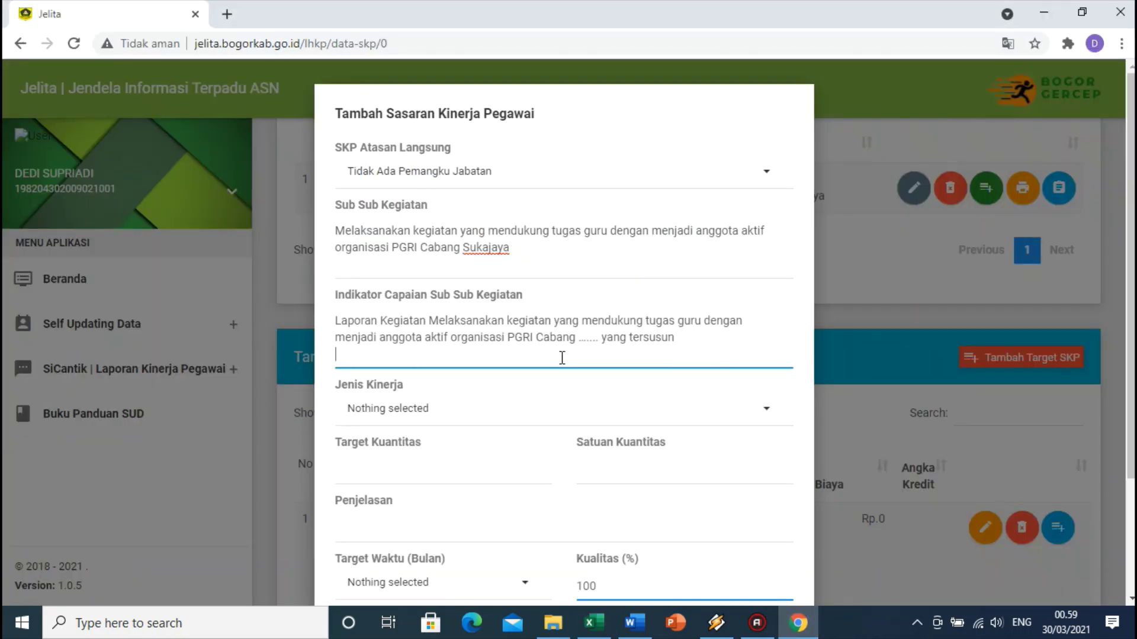
pyautogui.click(601, 338)
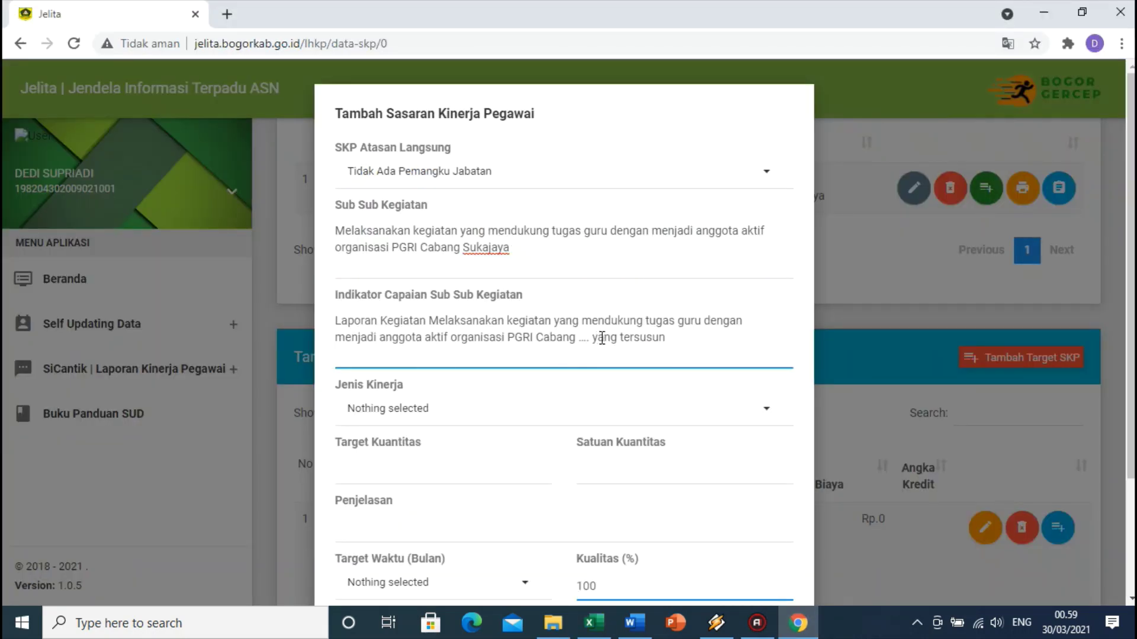
pyautogui.press('BackSpace')
pyautogui.press('BackSpace')
pyautogui.press('BackSpace')
pyautogui.press('BackSpace')
pyautogui.press('BackSpace')
pyautogui.press('BackSpace')
pyautogui.press('BackSpace')
pyautogui.press('BackSpace')
pyautogui.write('Sukajaya')
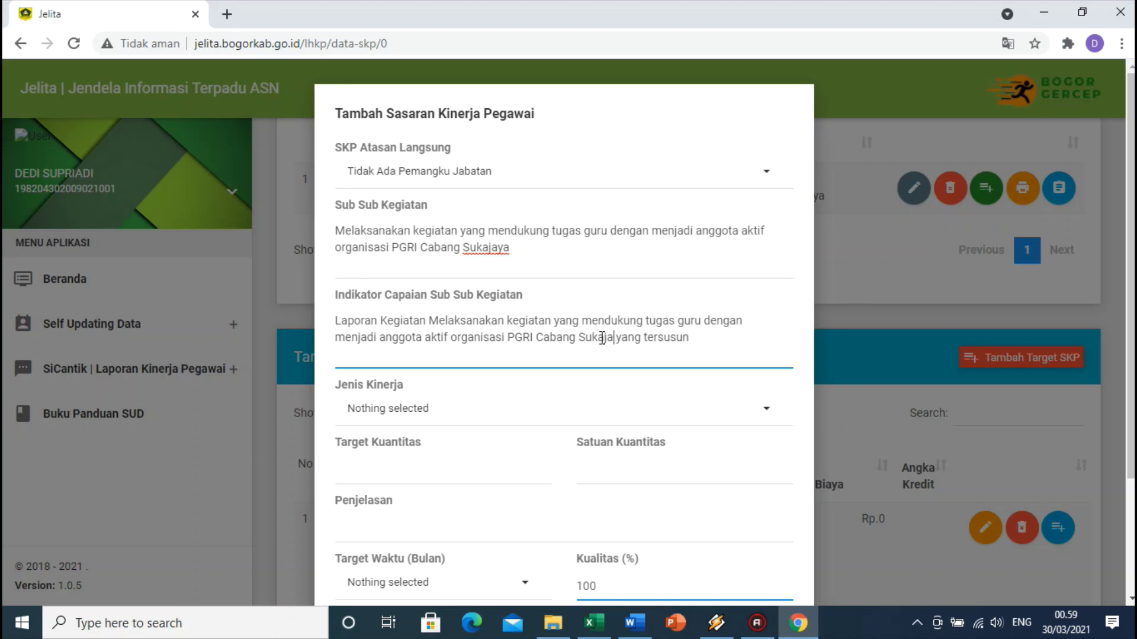
# Set the new target's Jenis Kinerja to "Kinerja Utama" and Target Kuantitas to 1
pyautogui.click(462, 410)
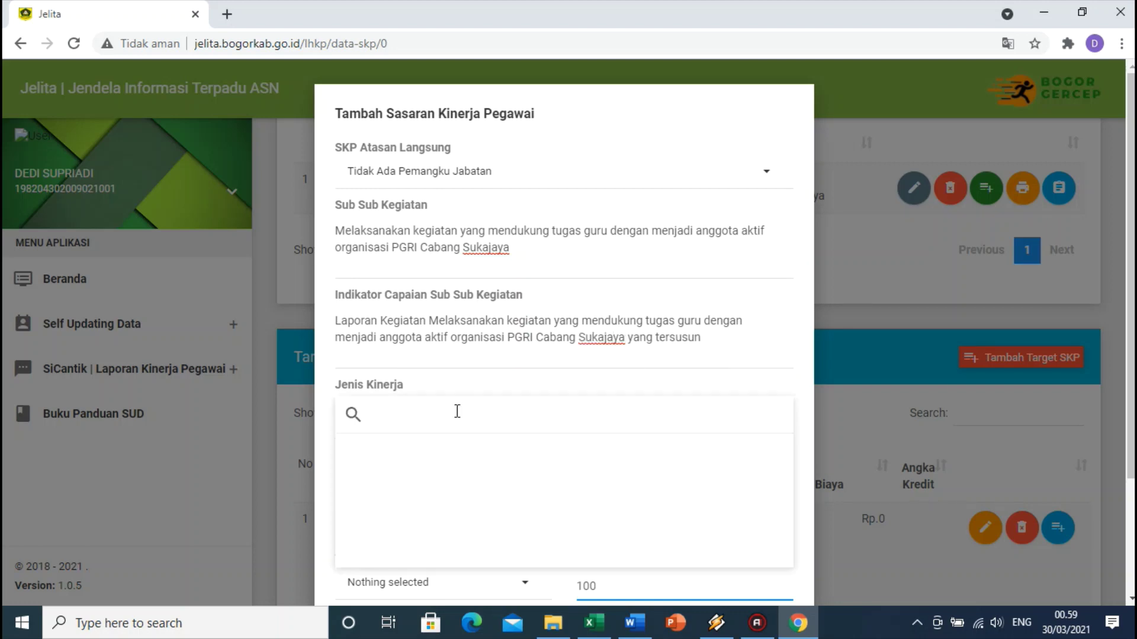
pyautogui.scroll(-2, 426, 379)
pyautogui.click(416, 403)
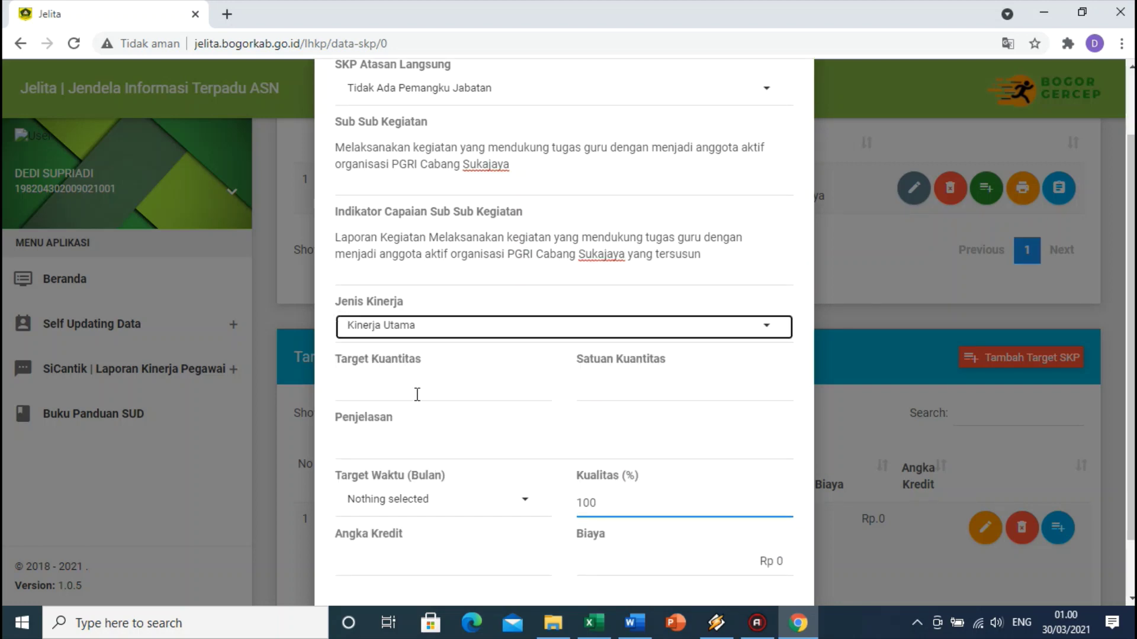
pyautogui.scroll(-2, 422, 389)
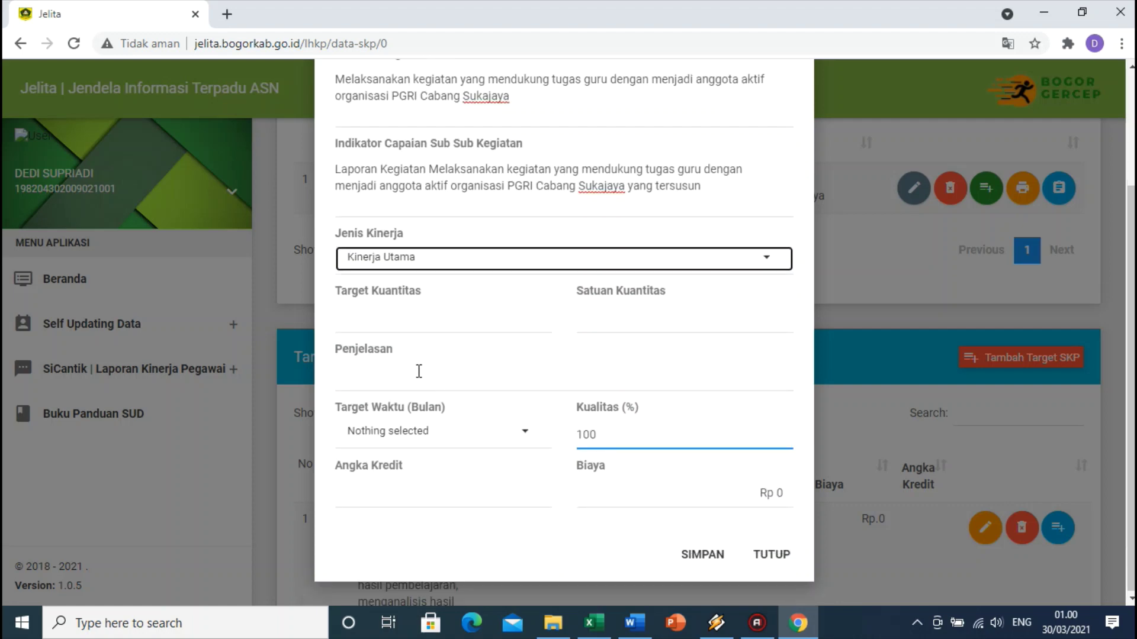
pyautogui.click(422, 323)
pyautogui.click(400, 360)
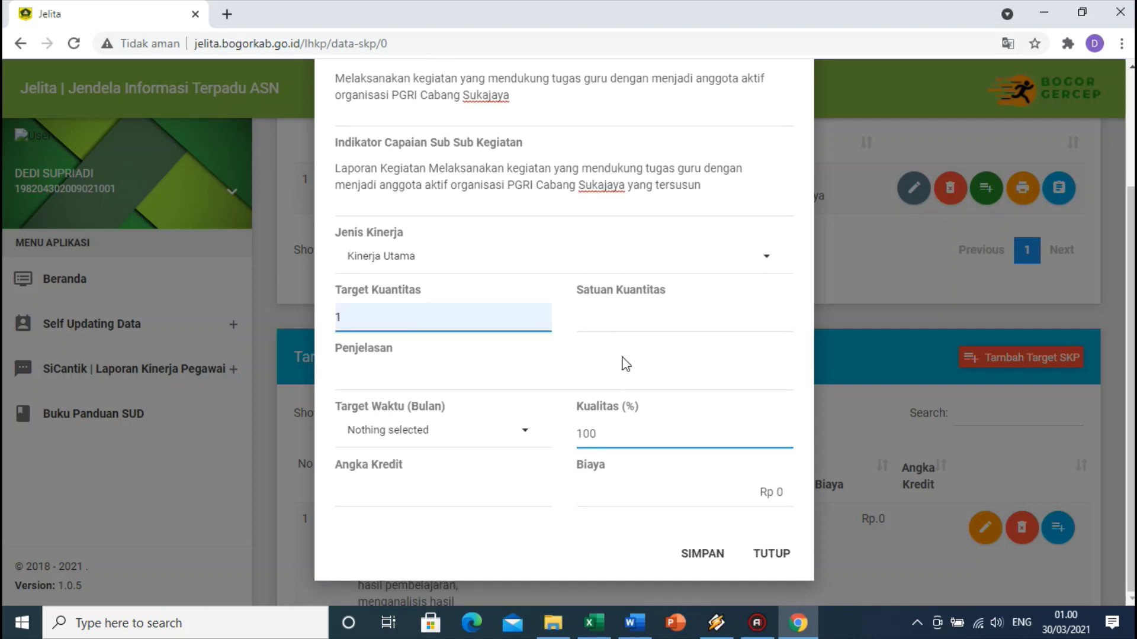
# Copy activity 13's unit from Excel's Guru 3a sheet and enter "Surat Keterangan" as the target's Satuan Kuantitas
pyautogui.click(604, 631)
pyautogui.click(842, 466)
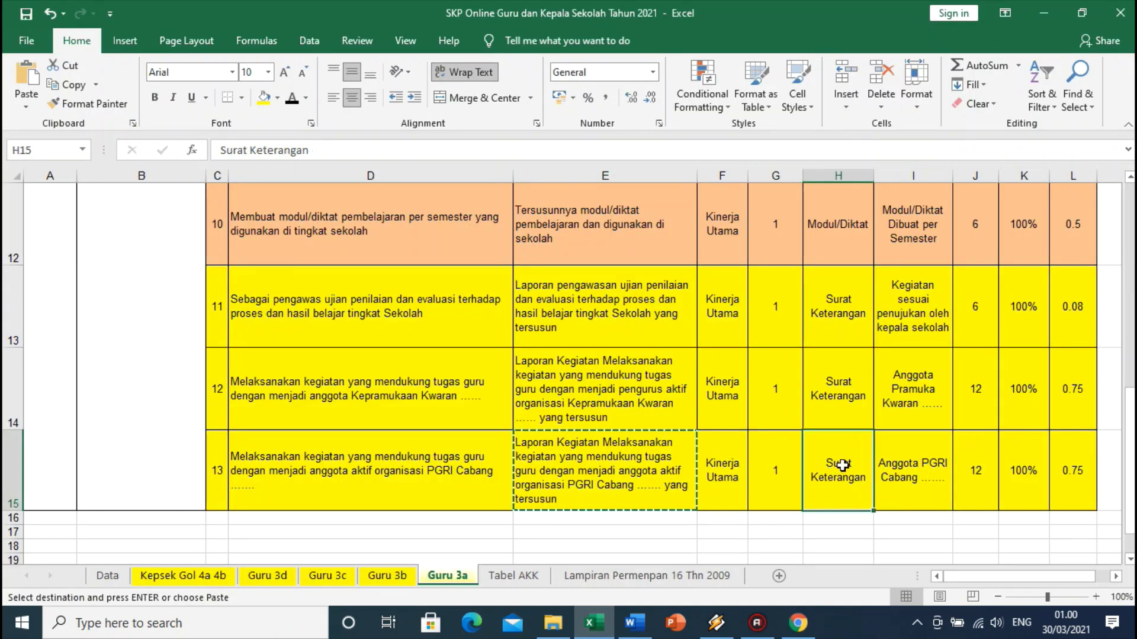
pyautogui.hotkey('ctrl', 'c')
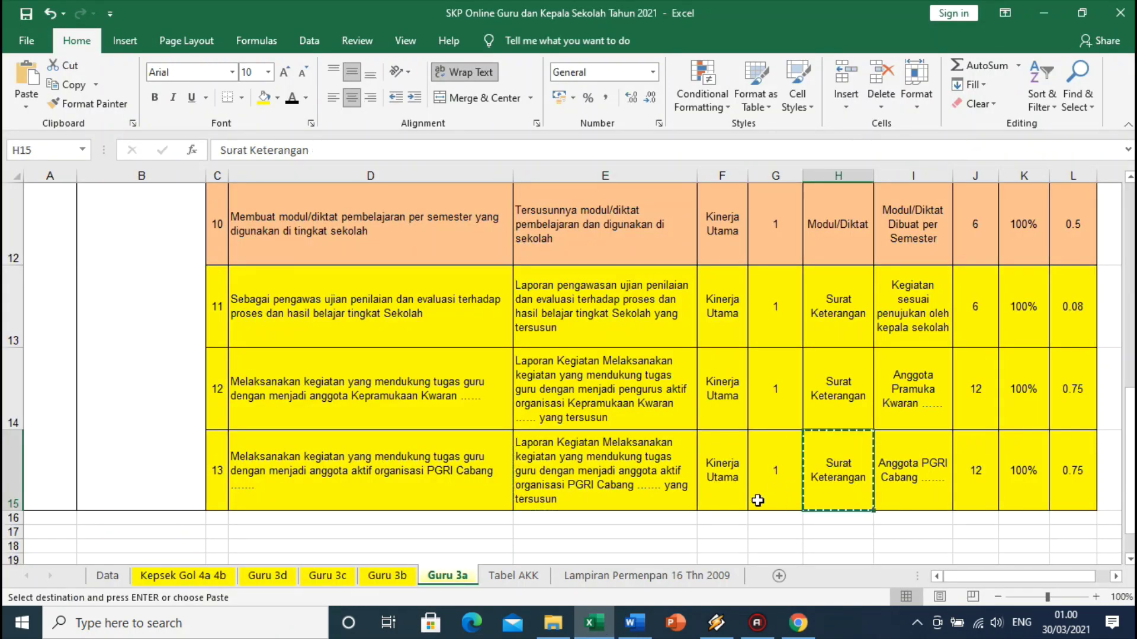
pyautogui.click(784, 626)
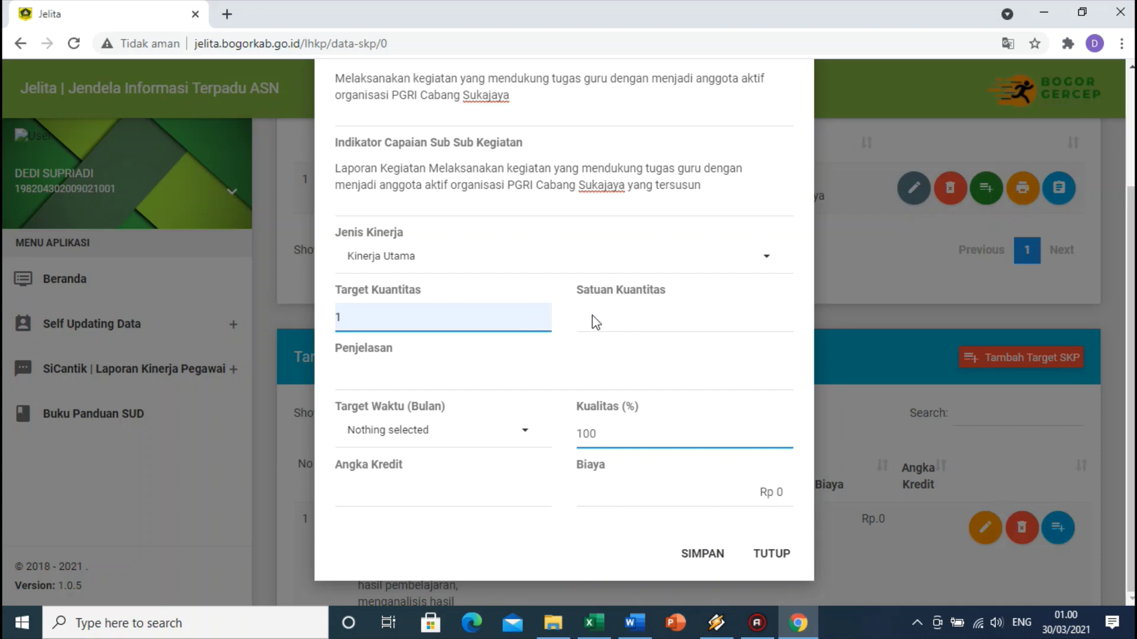
pyautogui.press('Tab')
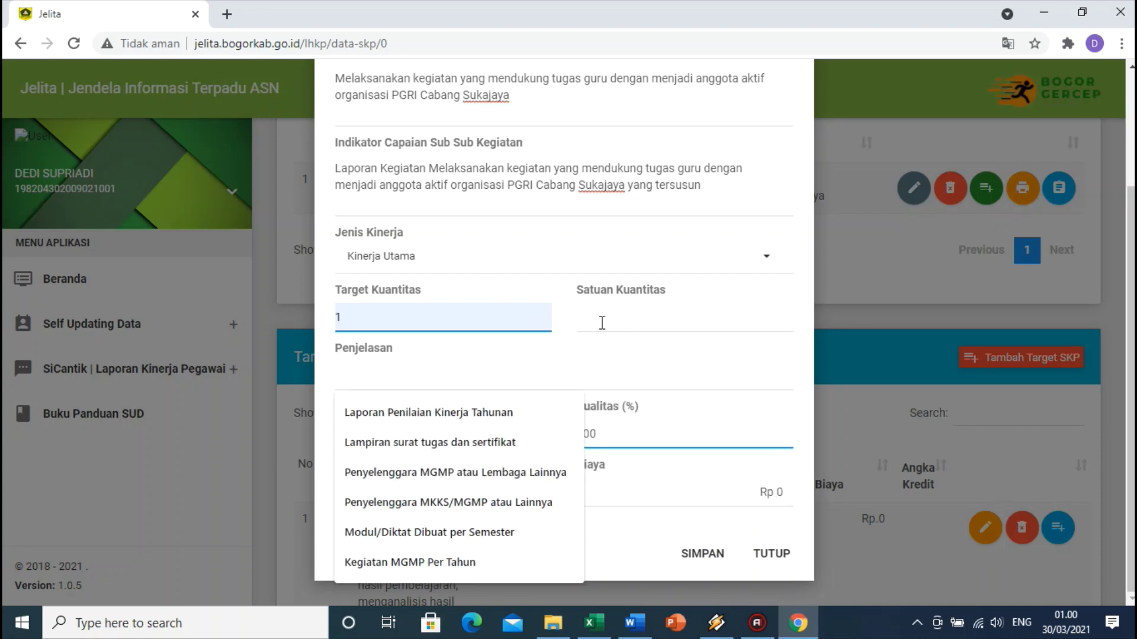
pyautogui.click(599, 315)
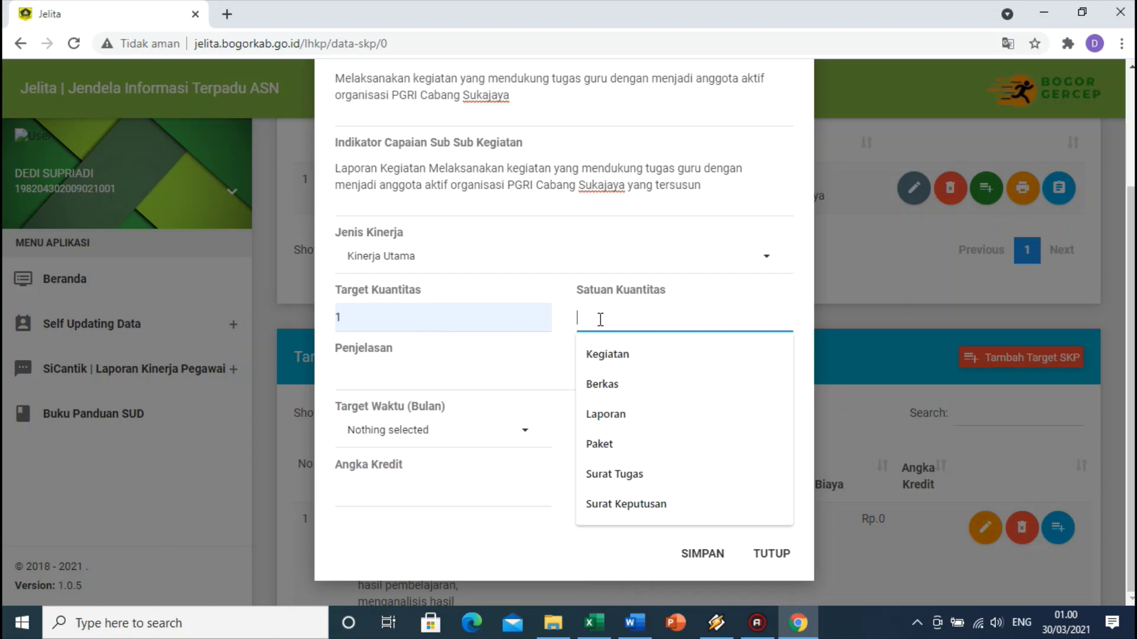
pyautogui.hotkey('ctrl', 'v')
pyautogui.click(501, 379)
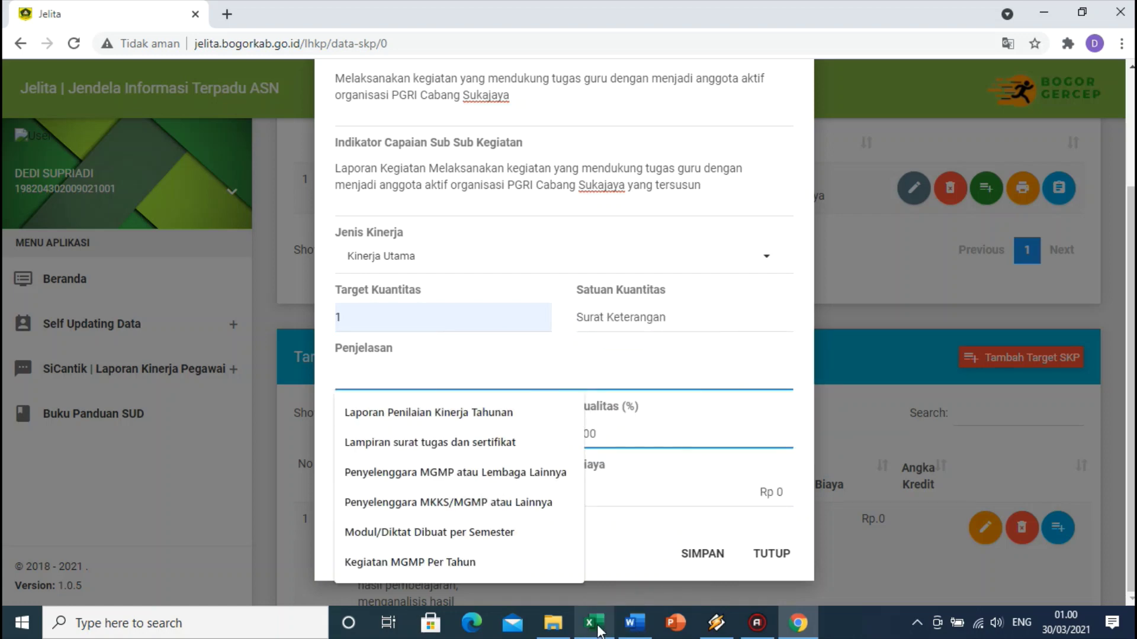
# In Excel's Lampiran Permenpan 16 Thn 2009 sheet, examine the Satuan Hasil entries for organisasi profesi and kepramukaan membership
pyautogui.click(597, 627)
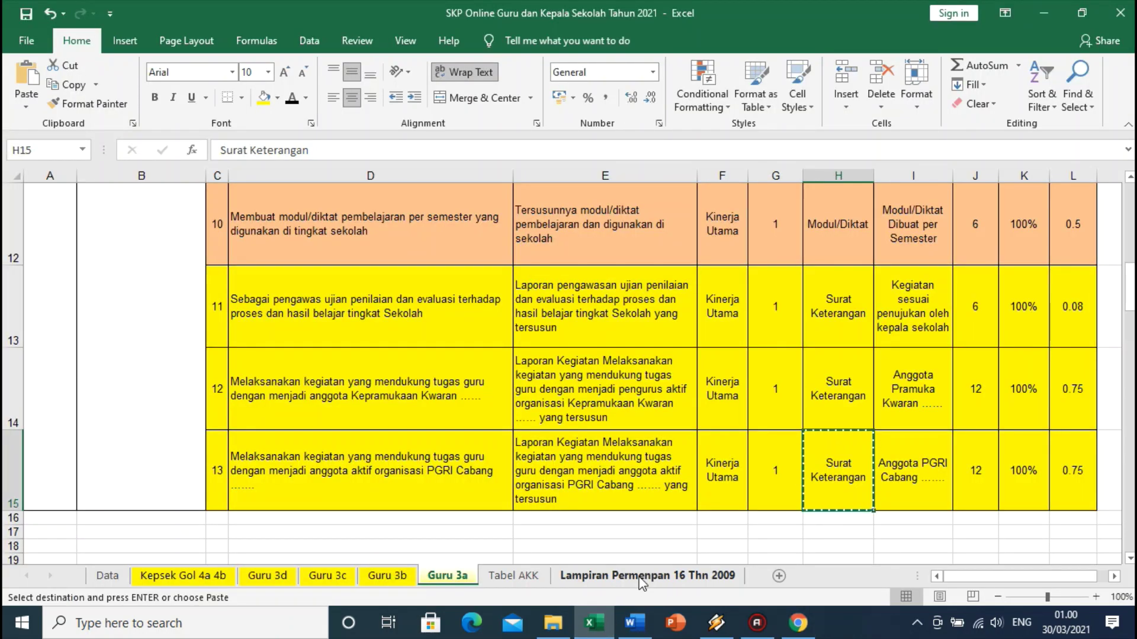
pyautogui.click(641, 578)
pyautogui.scroll(-20, 652, 475)
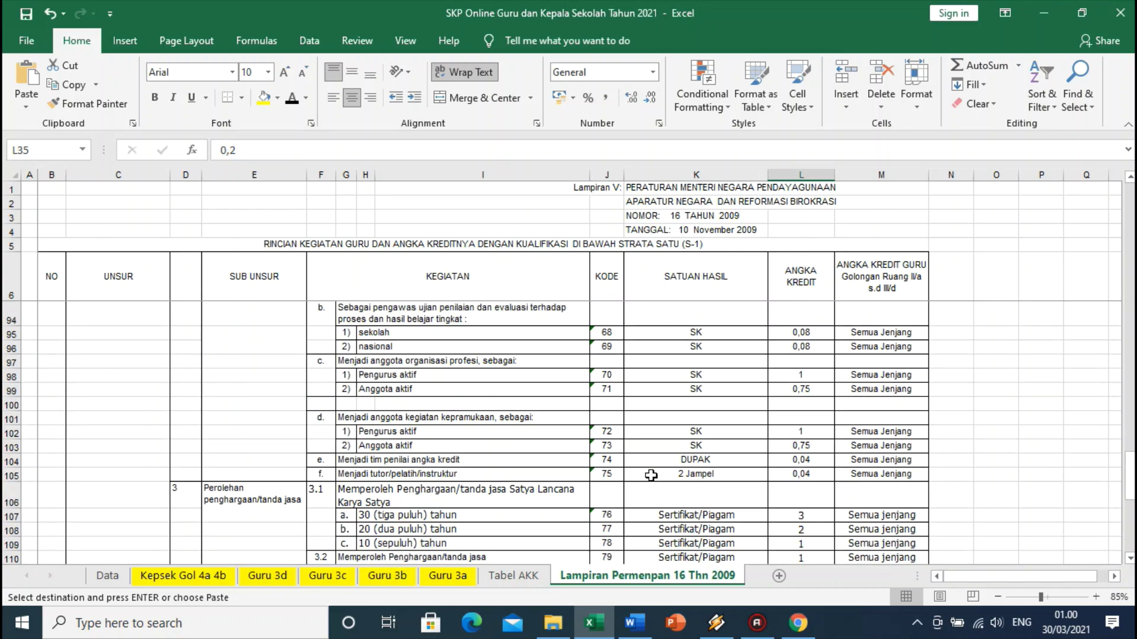
pyautogui.scroll(-4, 652, 475)
pyautogui.scroll(4, 651, 475)
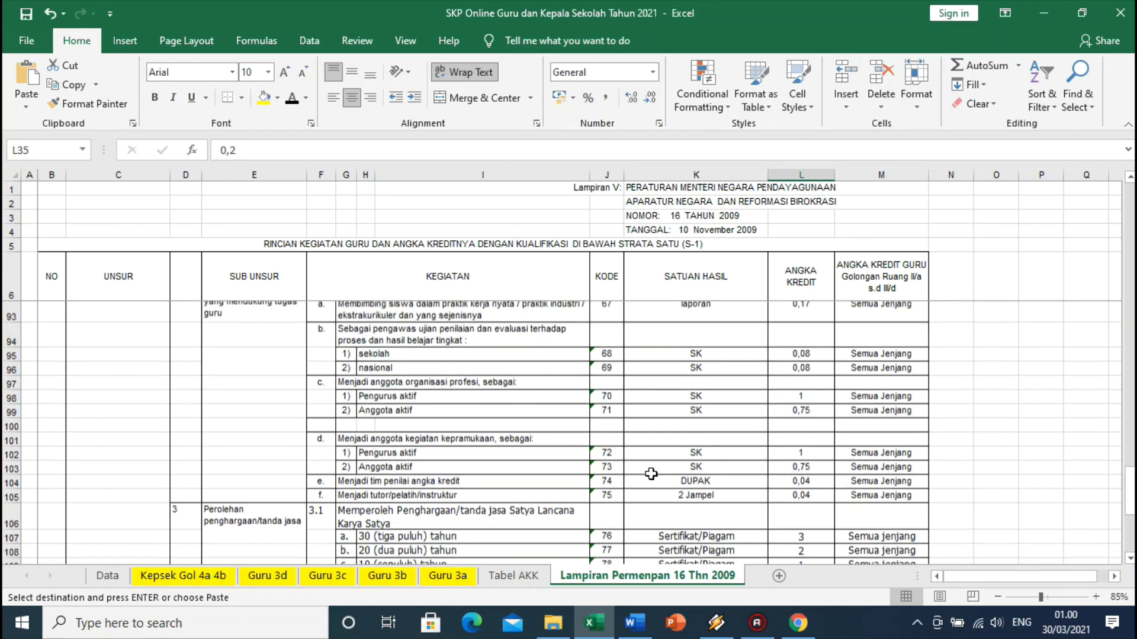
pyautogui.scroll(-4, 651, 474)
pyautogui.scroll(3, 651, 474)
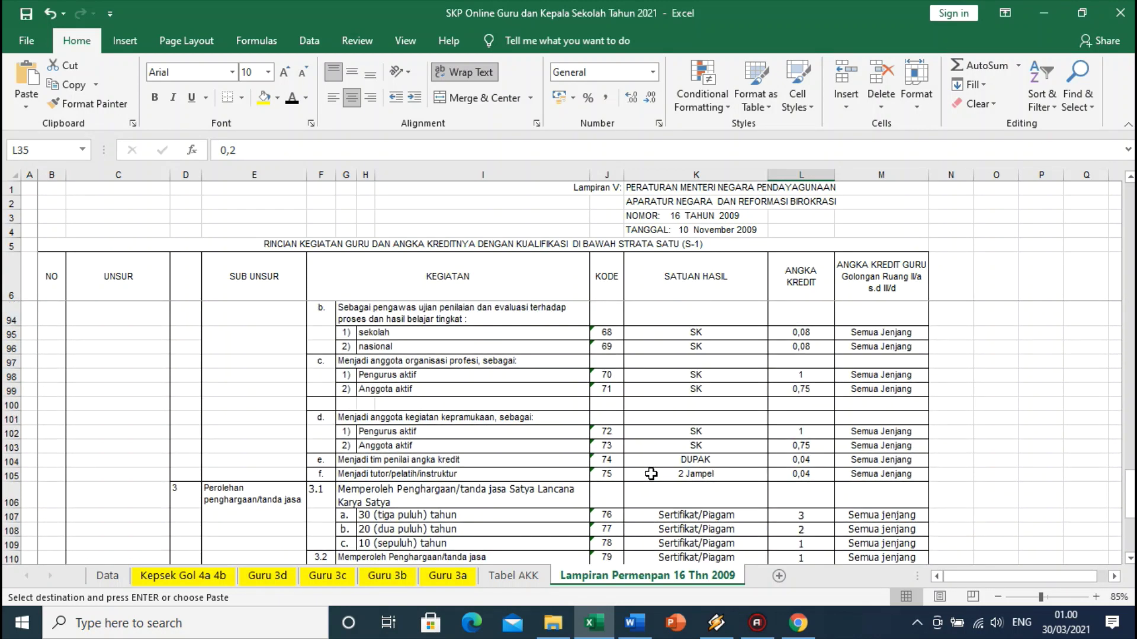
pyautogui.click(695, 443)
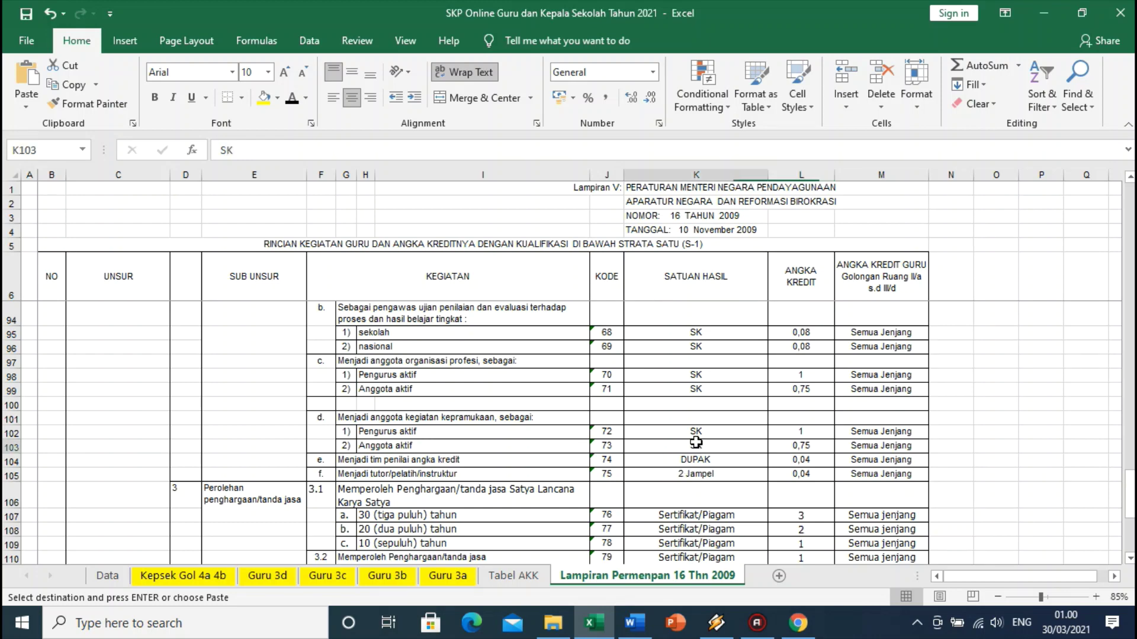
pyautogui.click(696, 376)
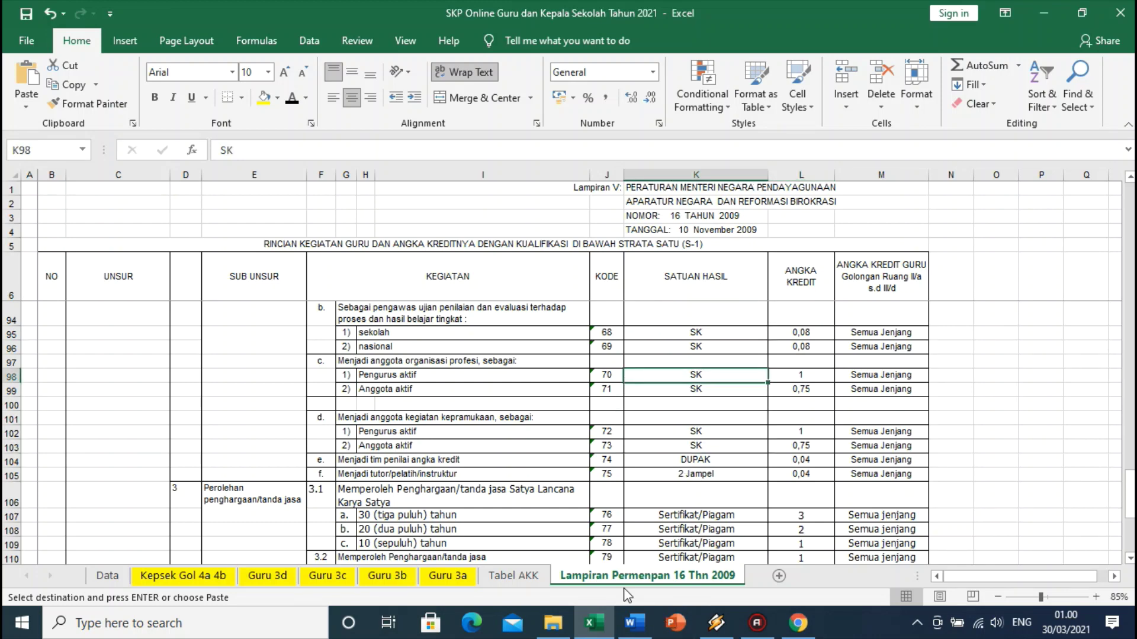
# Copy activity 13's explanation from Excel's Guru 3a sheet into Jelita's Penjelasan, editing it to "Anggota Aktif PGRI Cabang Sukajaya"
pyautogui.click(448, 575)
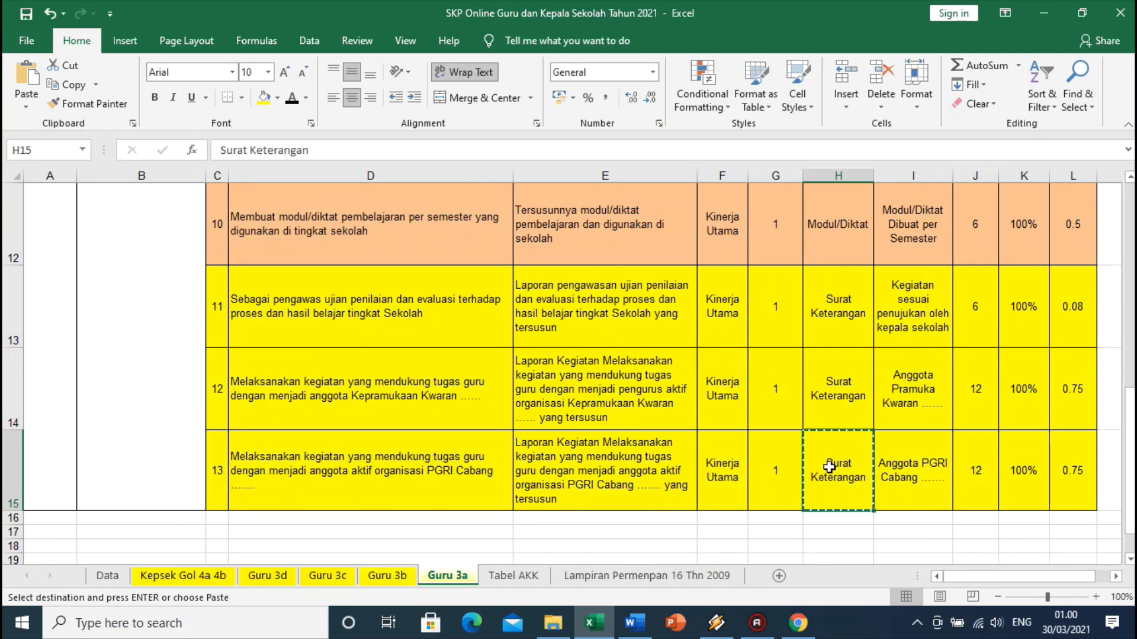
pyautogui.click(899, 468)
pyautogui.hotkey('ctrl', 'c')
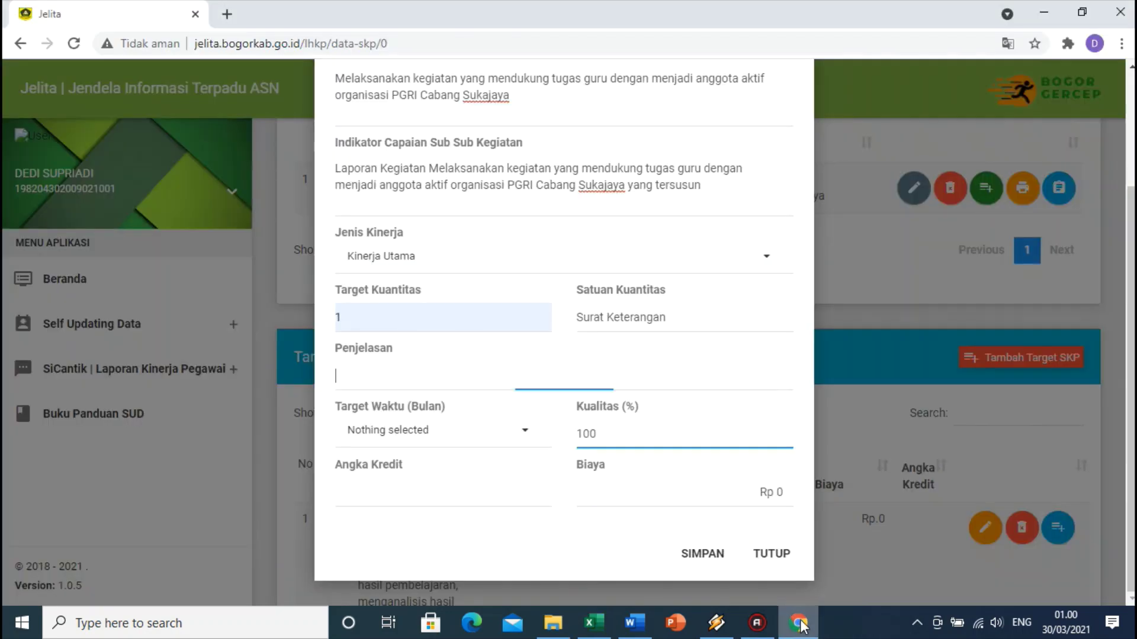
pyautogui.click(798, 623)
pyautogui.click(386, 378)
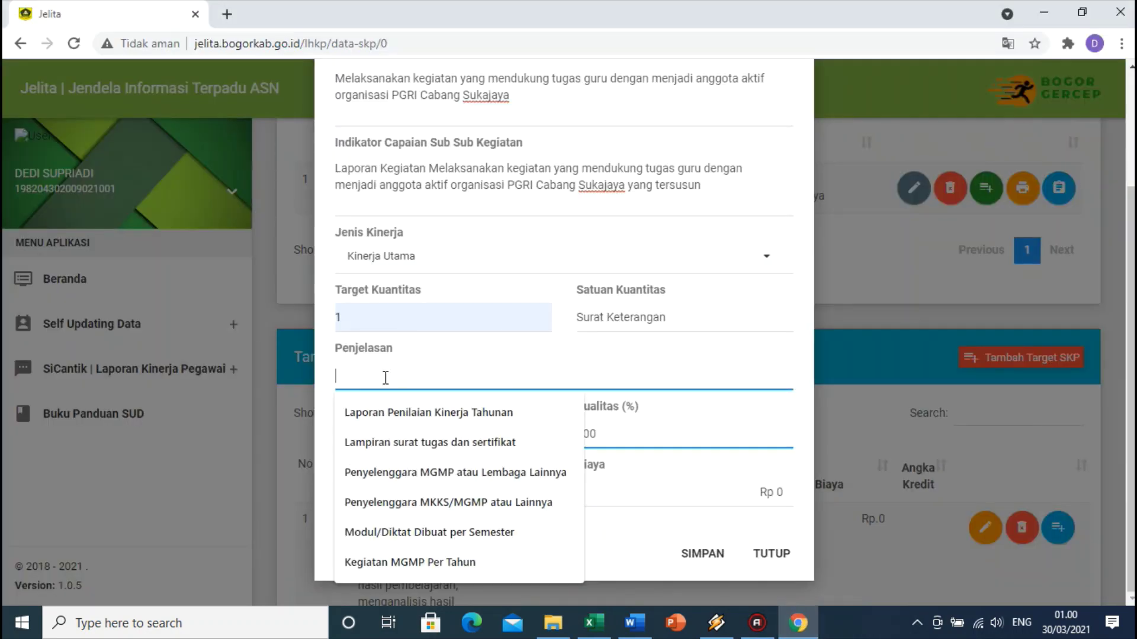
pyautogui.hotkey('ctrl', 'v')
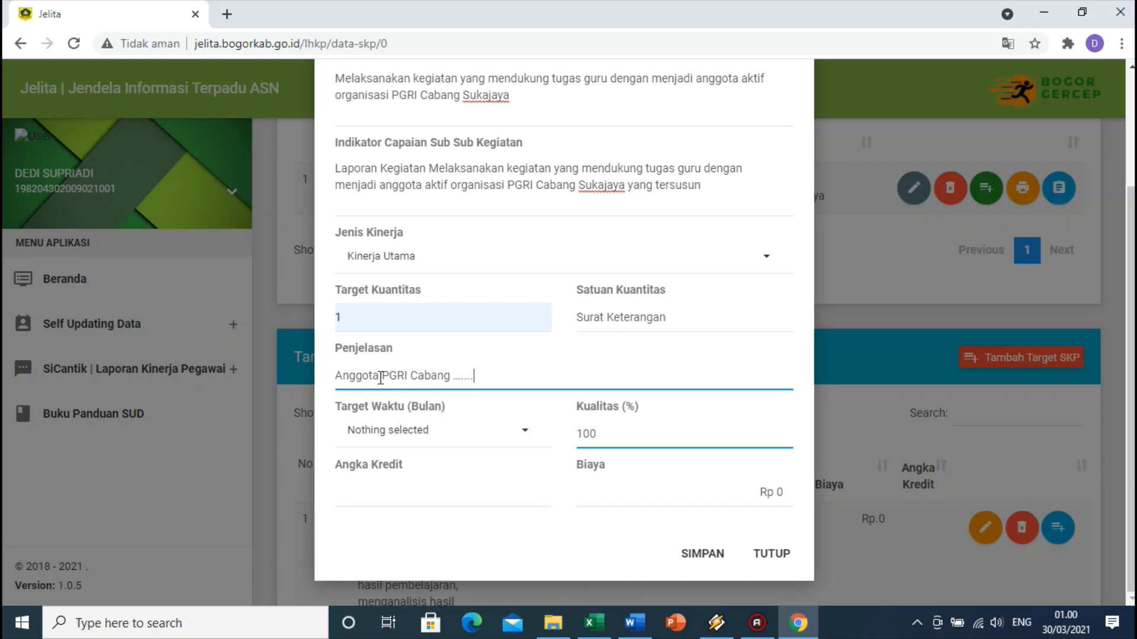
pyautogui.write('Aktif')
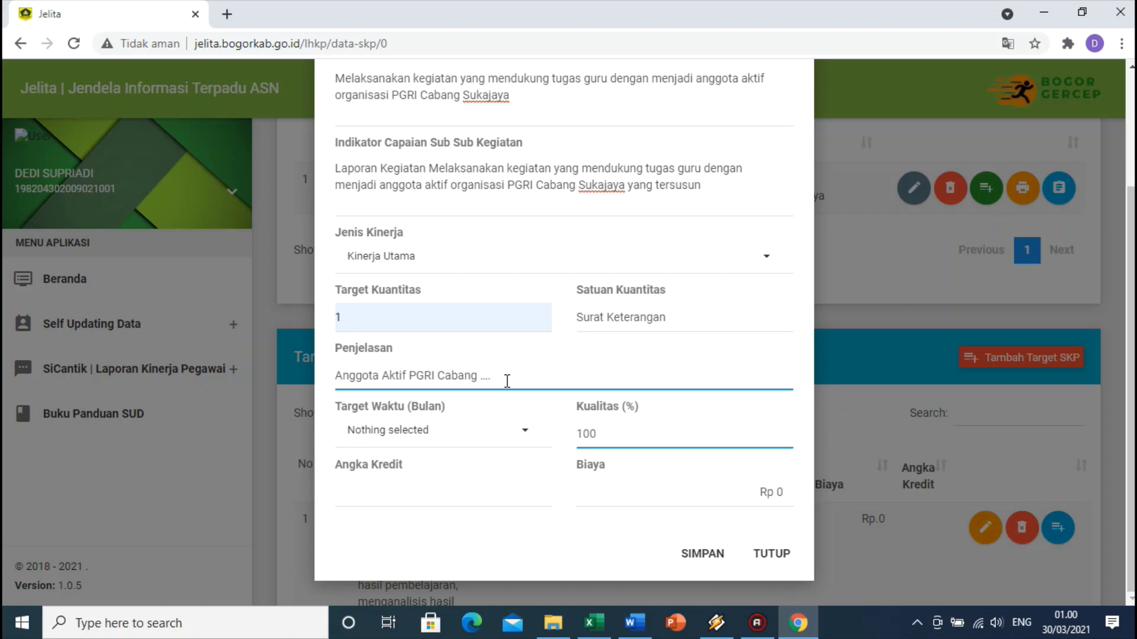
pyautogui.write('Sukajaya')
# Set the new target's Target Waktu (Bulan) to 12
pyautogui.click(417, 431)
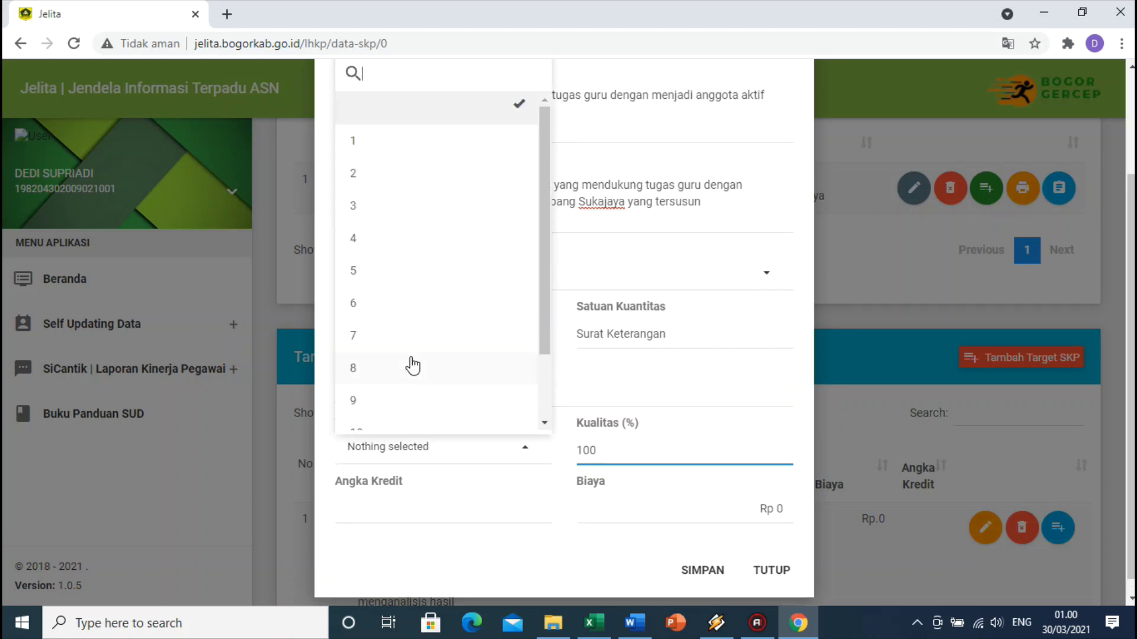
pyautogui.scroll(-2, 412, 355)
pyautogui.click(374, 420)
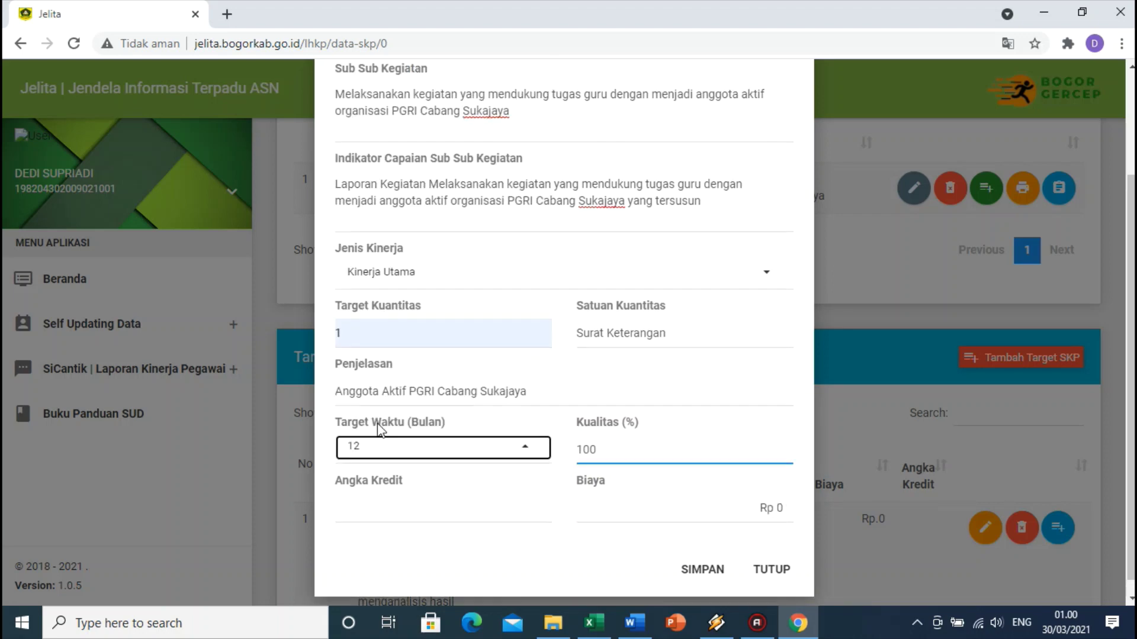
# In Excel's Lampiran Permenpan 16 Thn 2009 sheet, look up the Angka Kredit for an Anggota aktif of an organisasi profesi
pyautogui.click(373, 492)
pyautogui.click(594, 624)
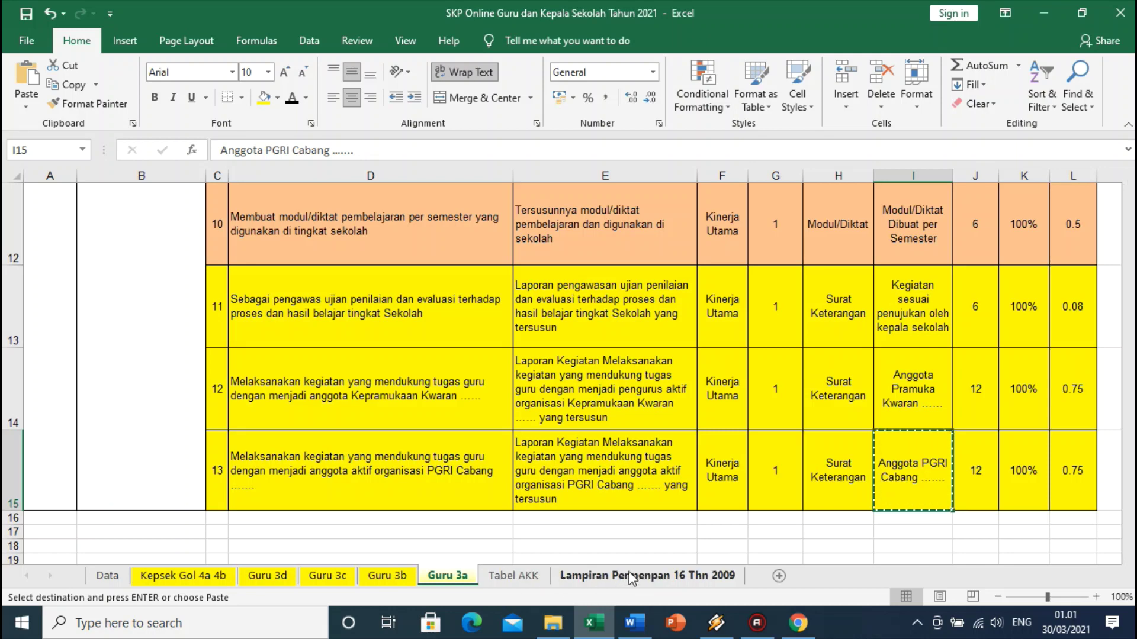
pyautogui.click(631, 576)
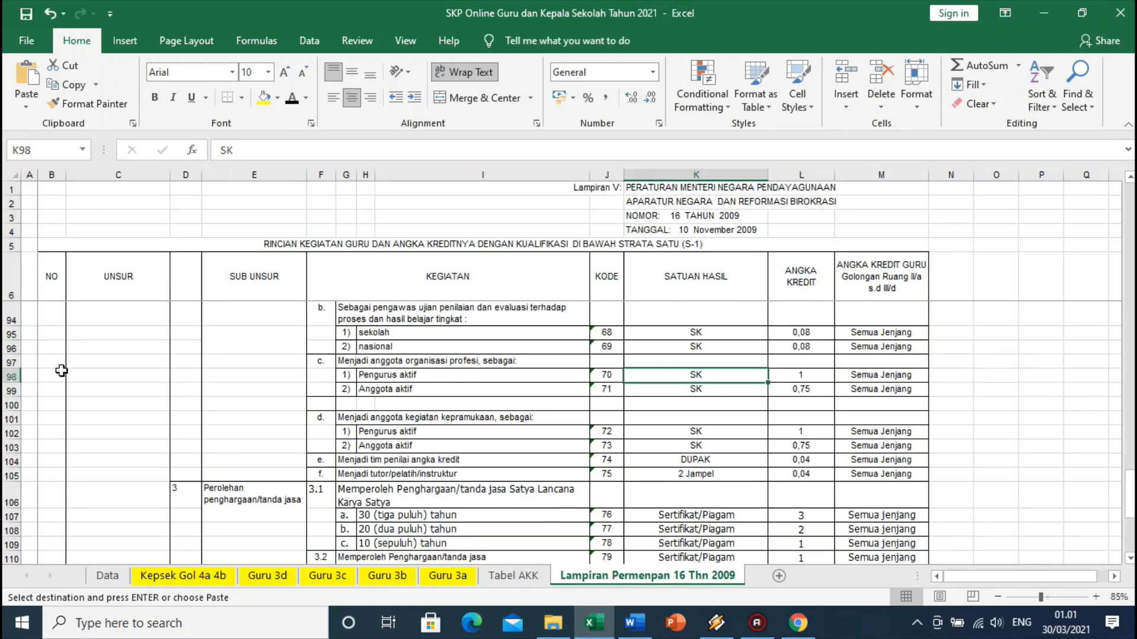
pyautogui.moveTo(11, 361); pyautogui.dragTo(11, 391)
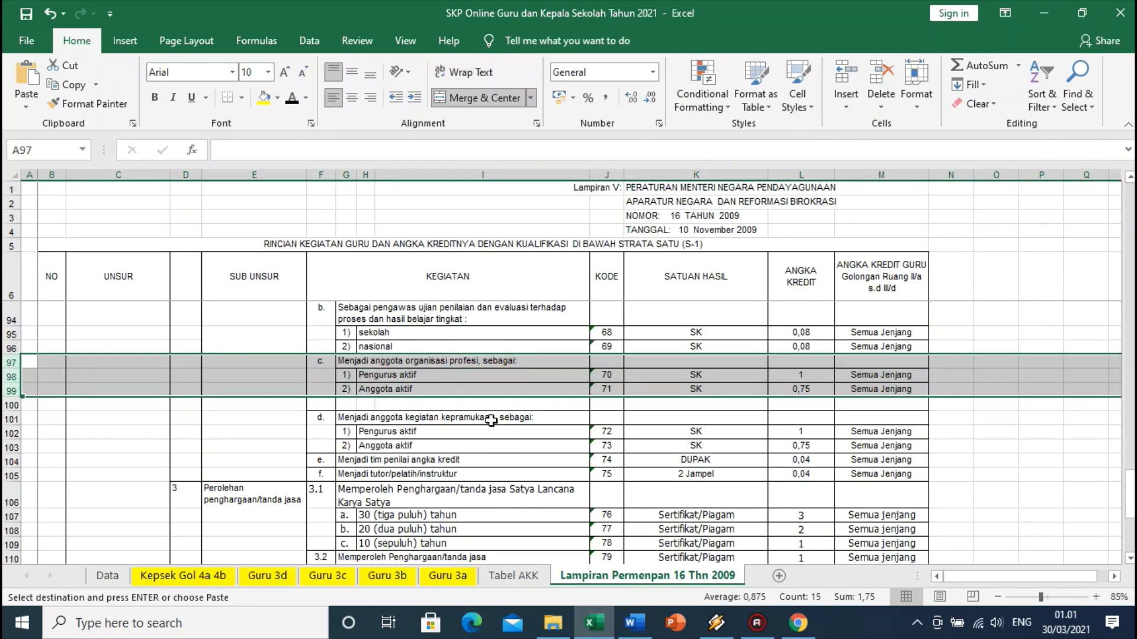
pyautogui.click(804, 391)
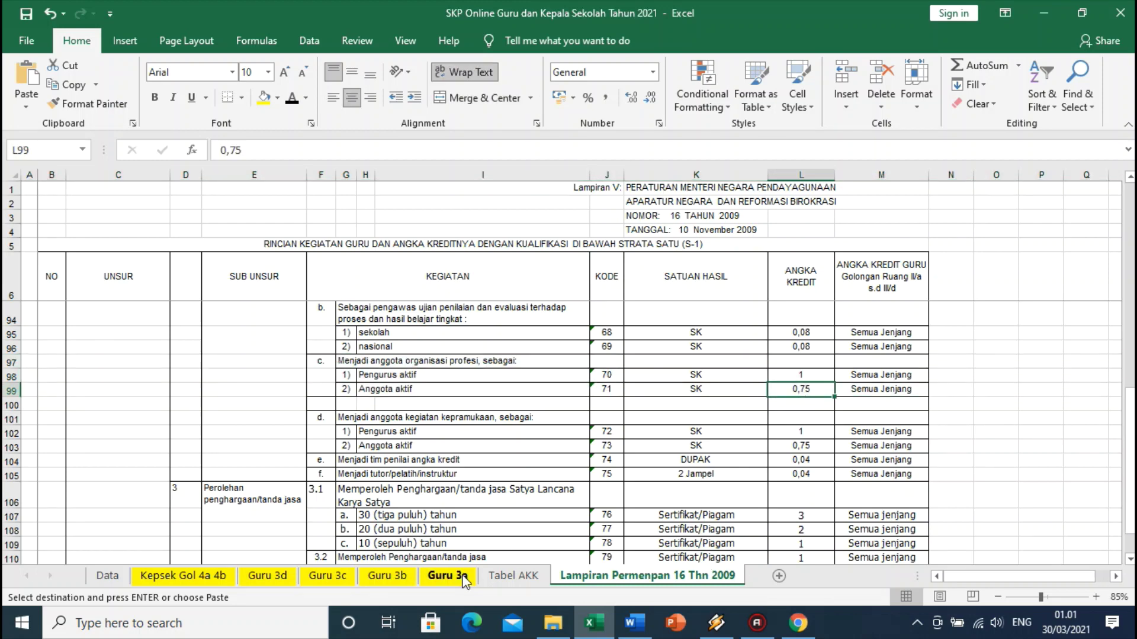
pyautogui.click(465, 578)
# Back in Jelita, enter 0.75 as the target's Angka Kredit and save the PGRI membership target
pyautogui.click(798, 623)
pyautogui.click(471, 492)
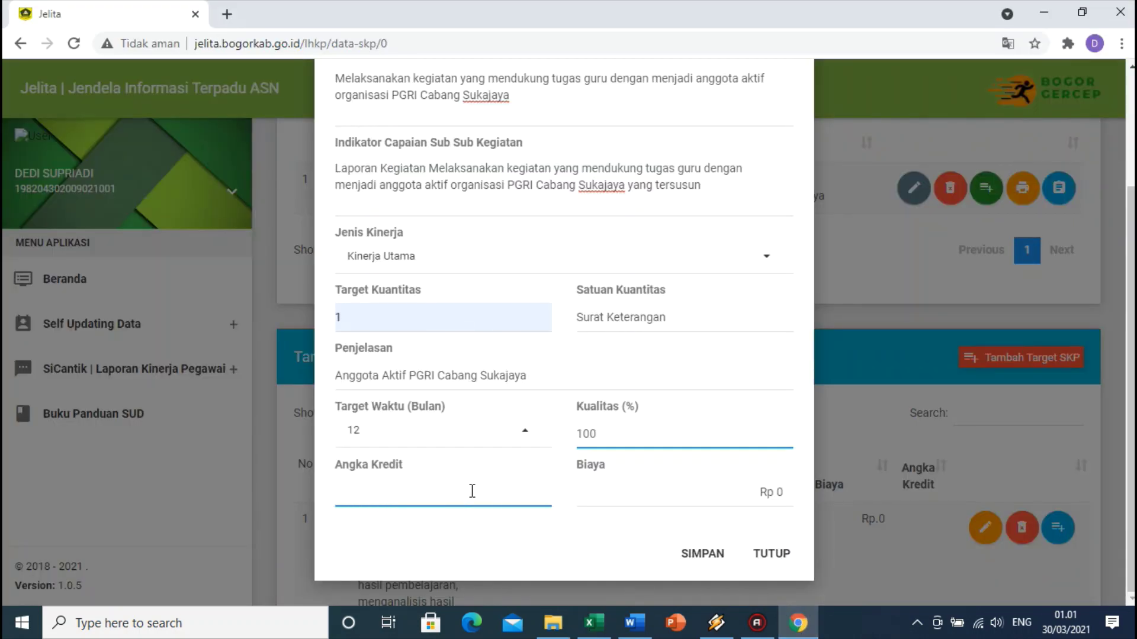
pyautogui.write('0.75')
pyautogui.click(687, 554)
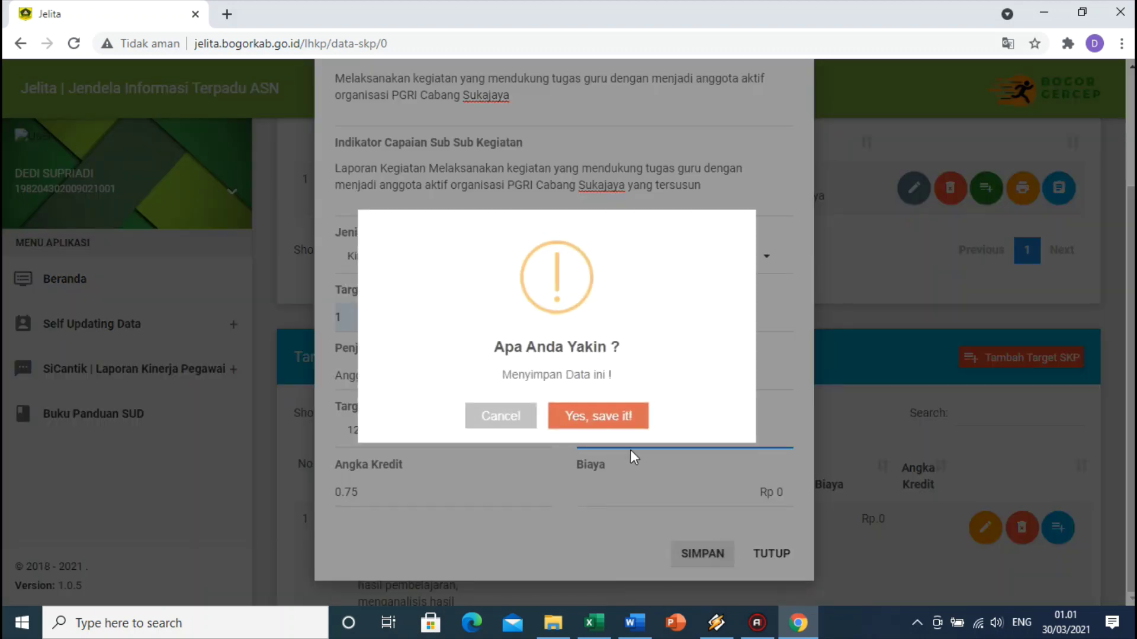
pyautogui.click(610, 418)
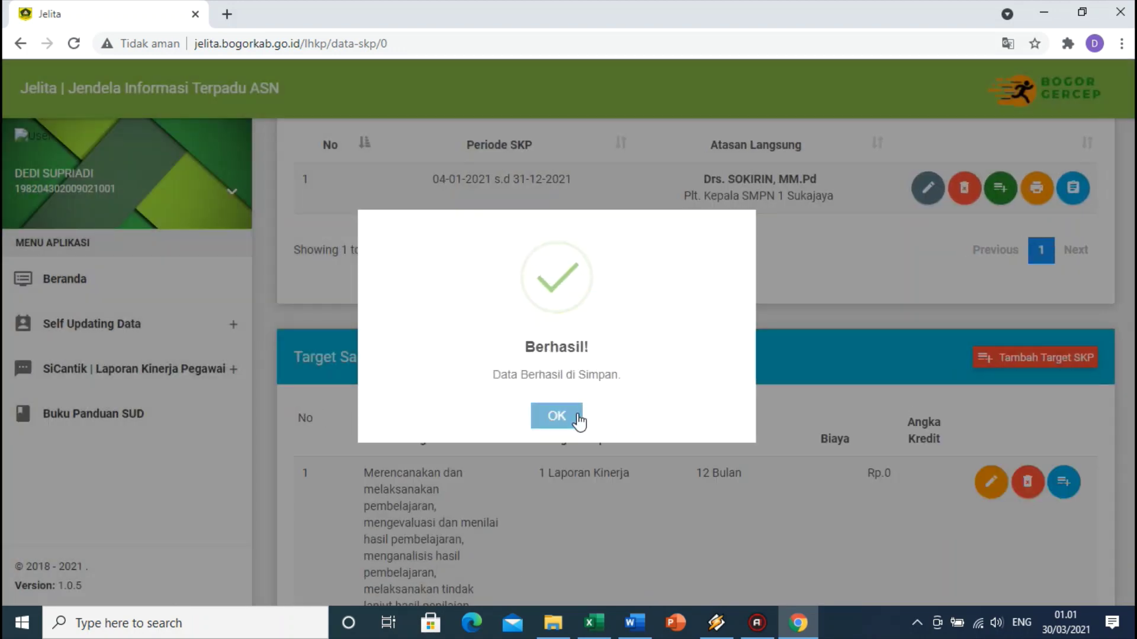
pyautogui.click(577, 415)
# Open the printable SKP form for the period 04-01-2021 s.d 31-12-2021
pyautogui.scroll(-10, 787, 454)
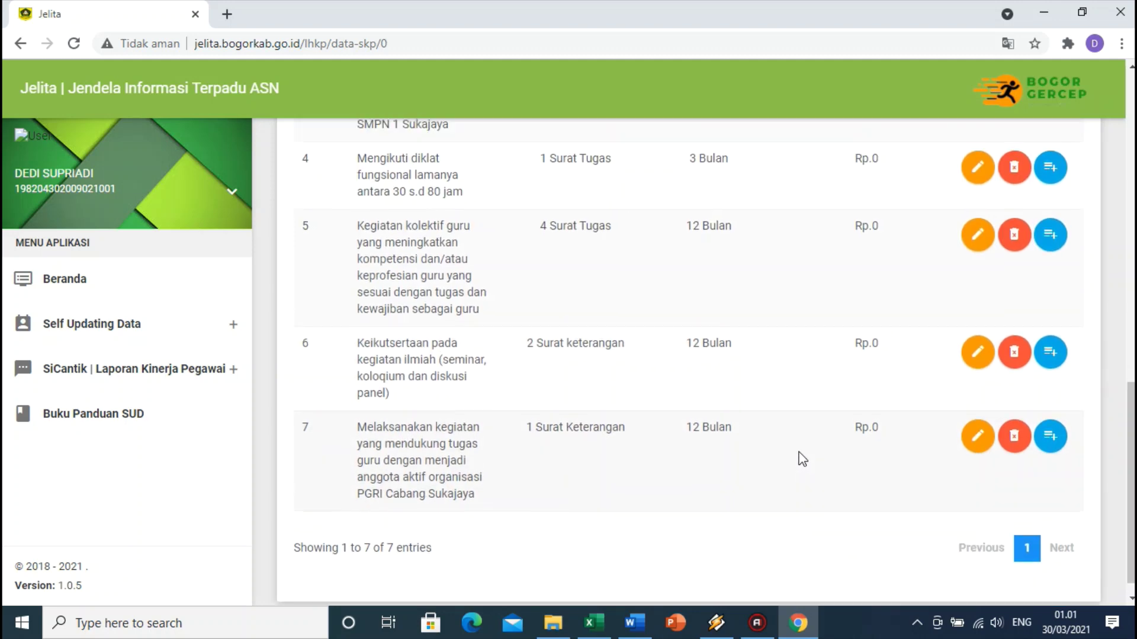
pyautogui.scroll(9, 802, 459)
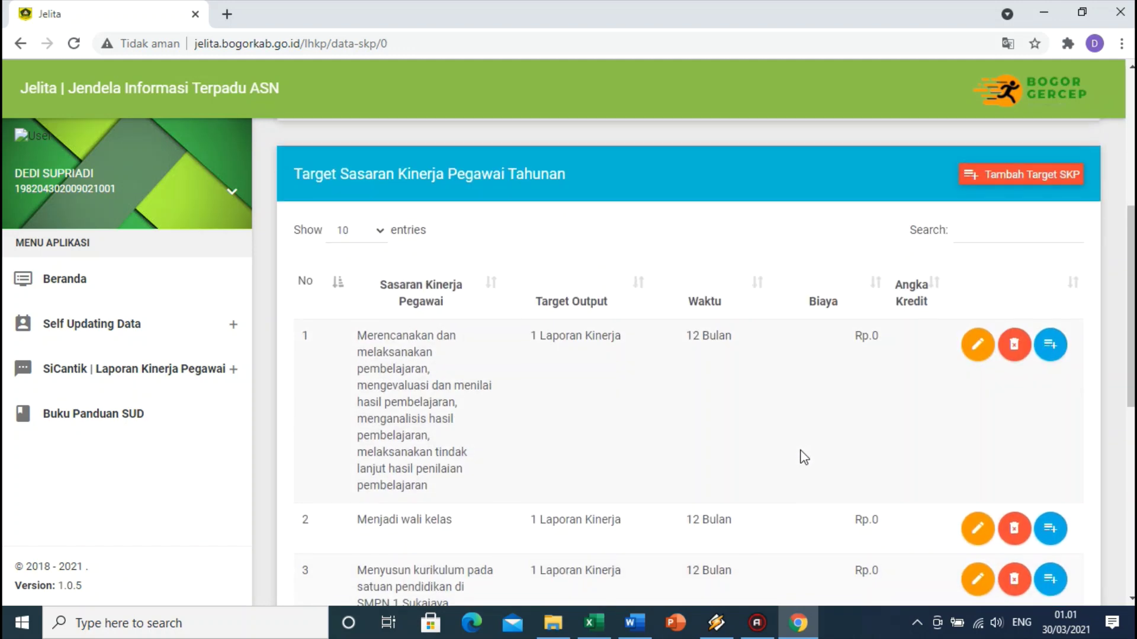
pyautogui.scroll(2, 804, 457)
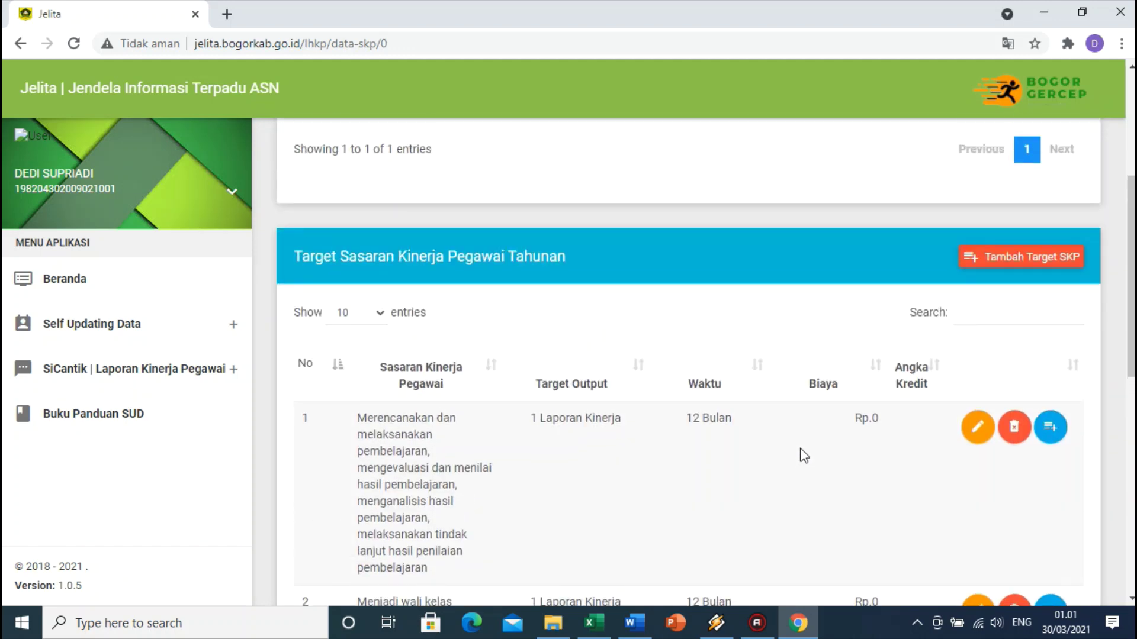
pyautogui.scroll(4, 804, 456)
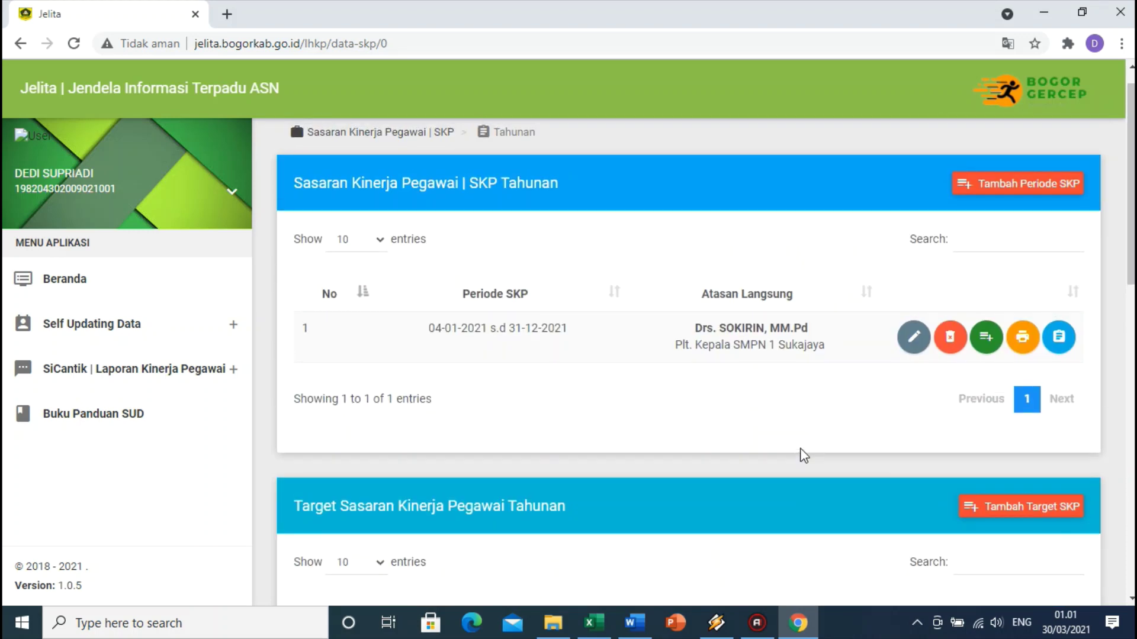
pyautogui.scroll(1, 965, 426)
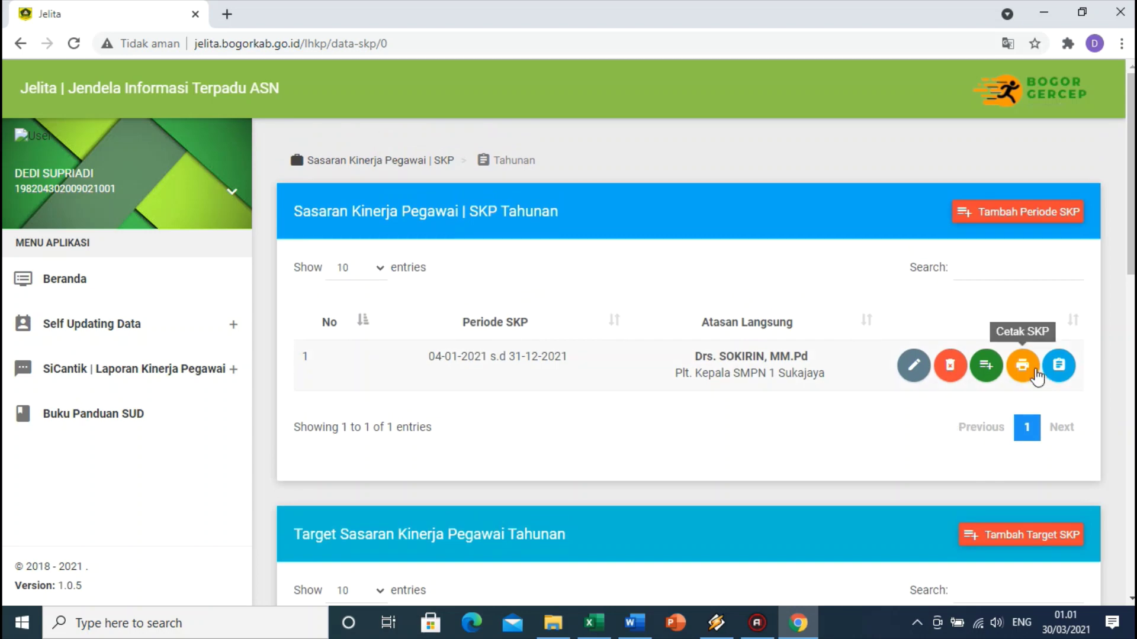
pyautogui.scroll(-1, 1020, 392)
pyautogui.scroll(1, 1021, 388)
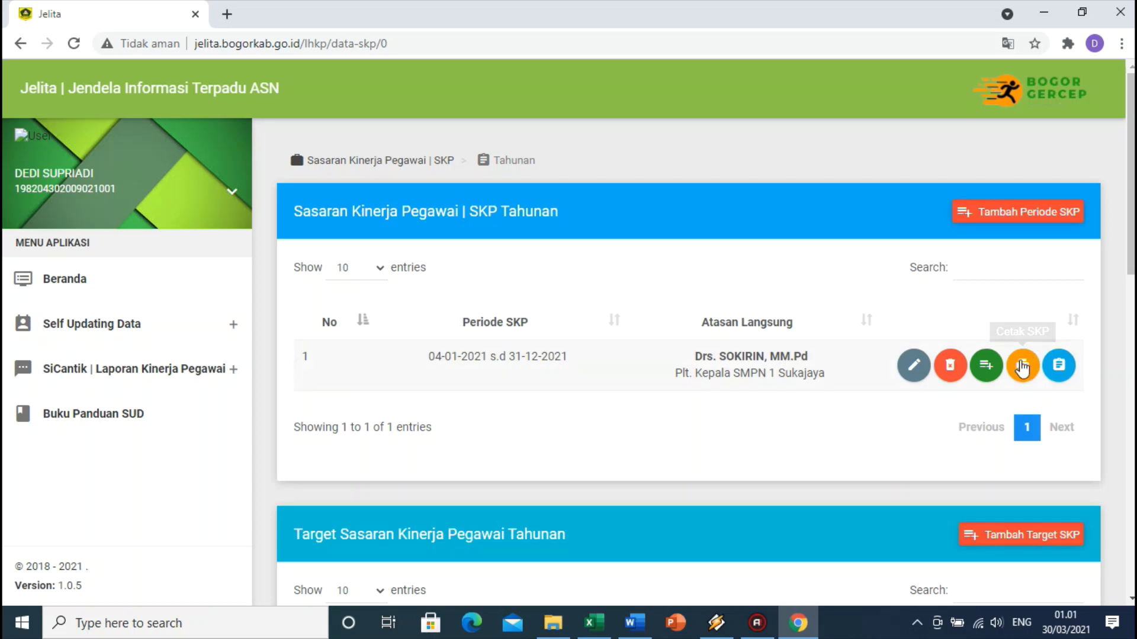
pyautogui.click(1022, 367)
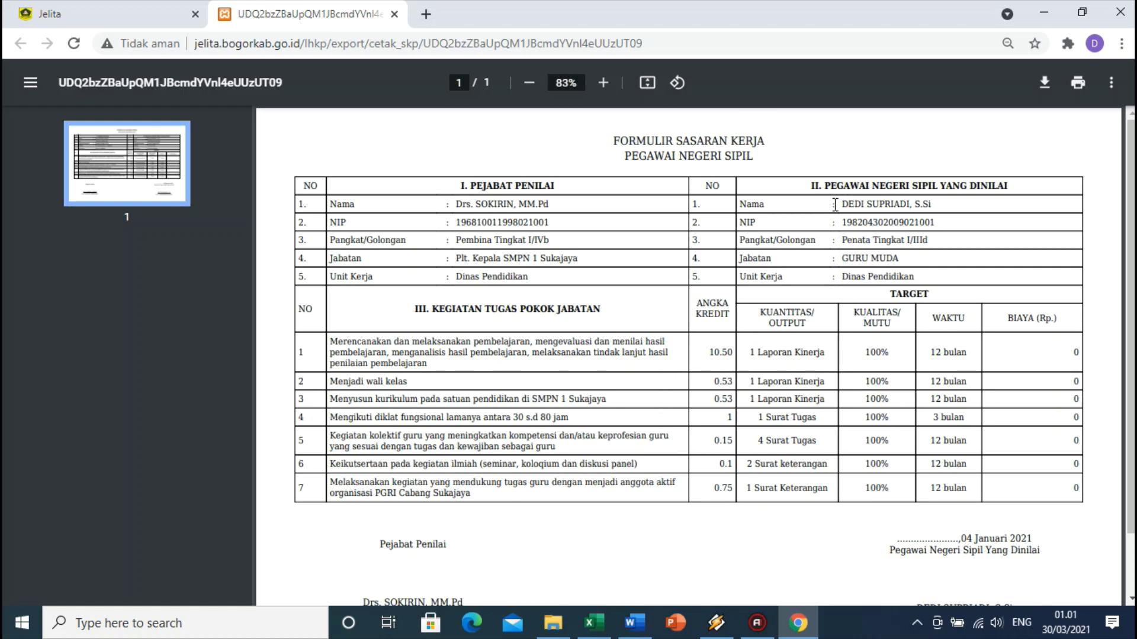
# Examine the printed form's employee details, activities, credit values and signature block, and return to the annual SKP page
pyautogui.moveTo(835, 204); pyautogui.dragTo(906, 276)
pyautogui.click(902, 260)
pyautogui.scroll(-2, 907, 261)
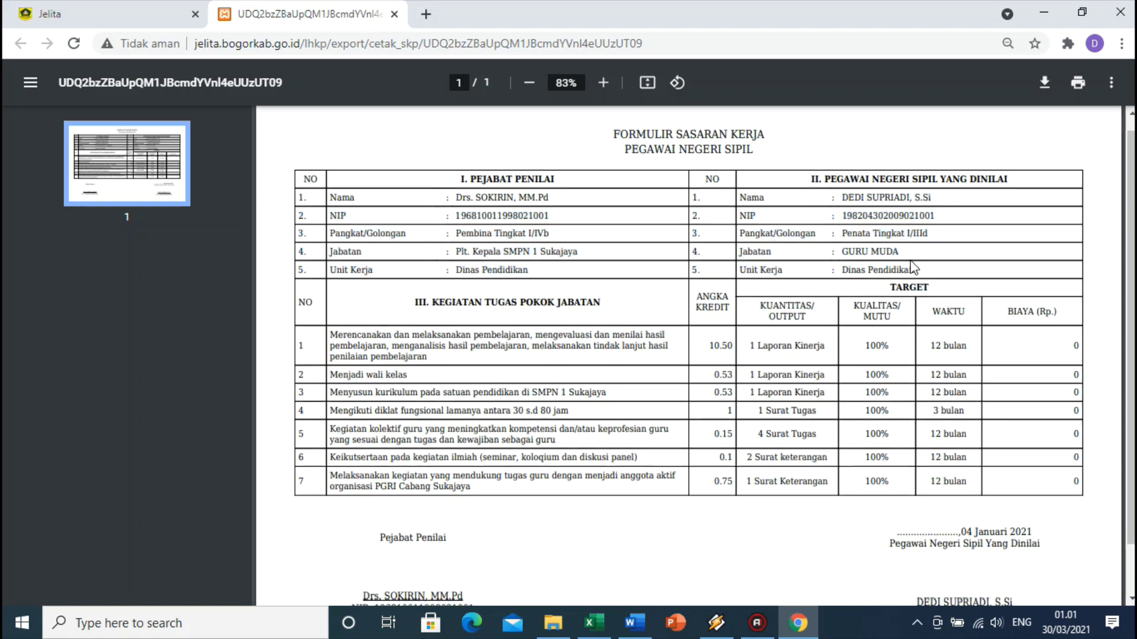
pyautogui.scroll(2, 917, 262)
pyautogui.scroll(-2, 873, 268)
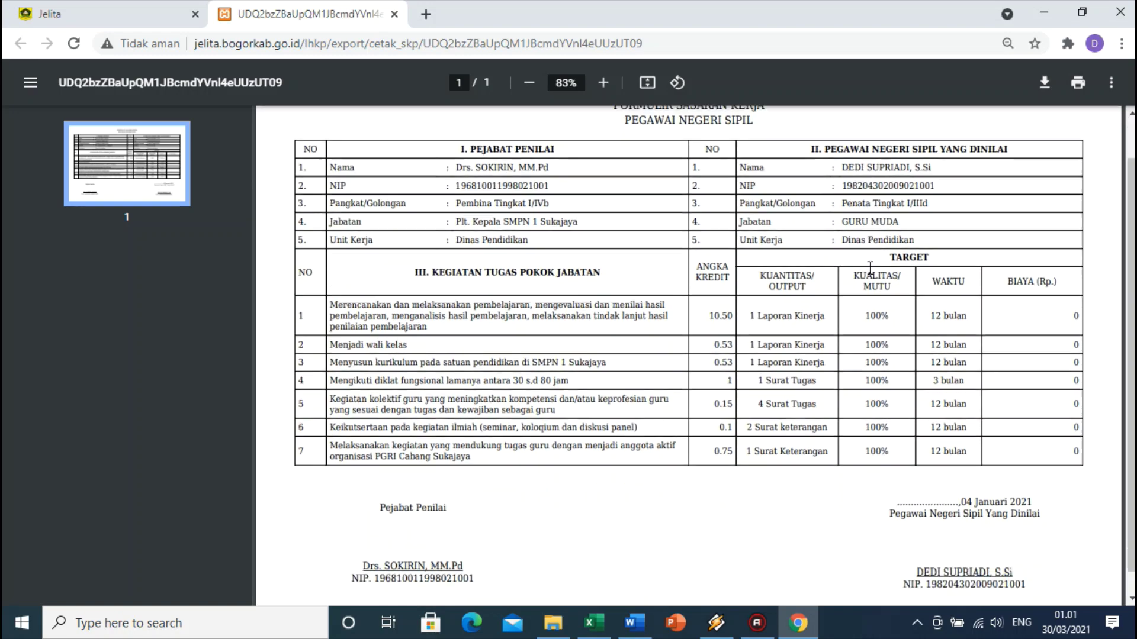
pyautogui.scroll(2, 872, 276)
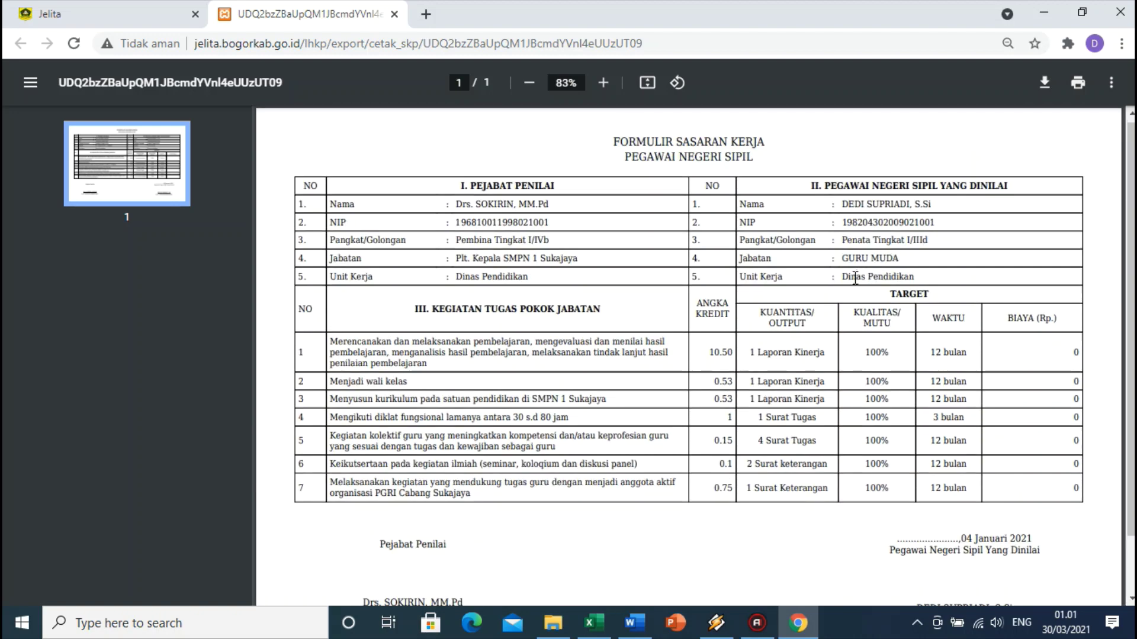
pyautogui.scroll(-2, 855, 279)
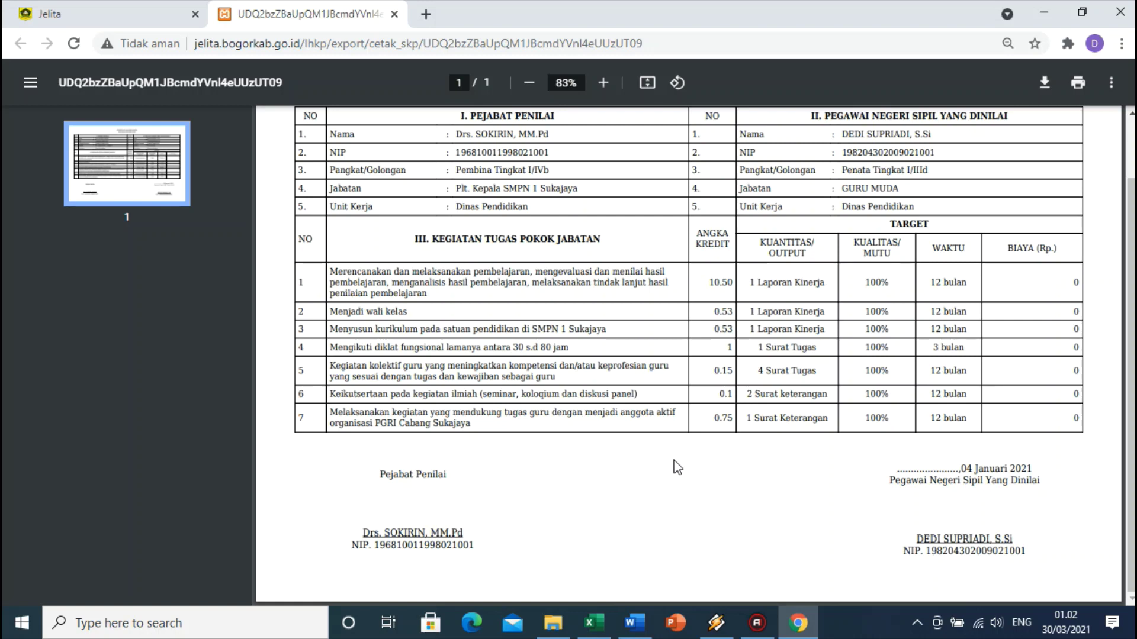
pyautogui.click(113, 15)
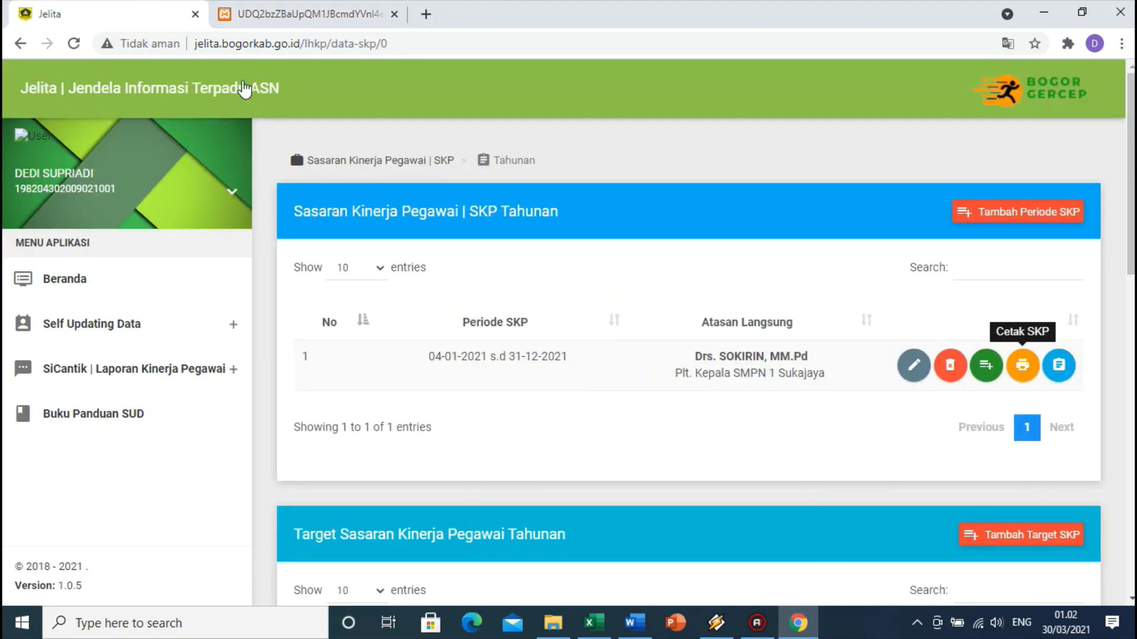